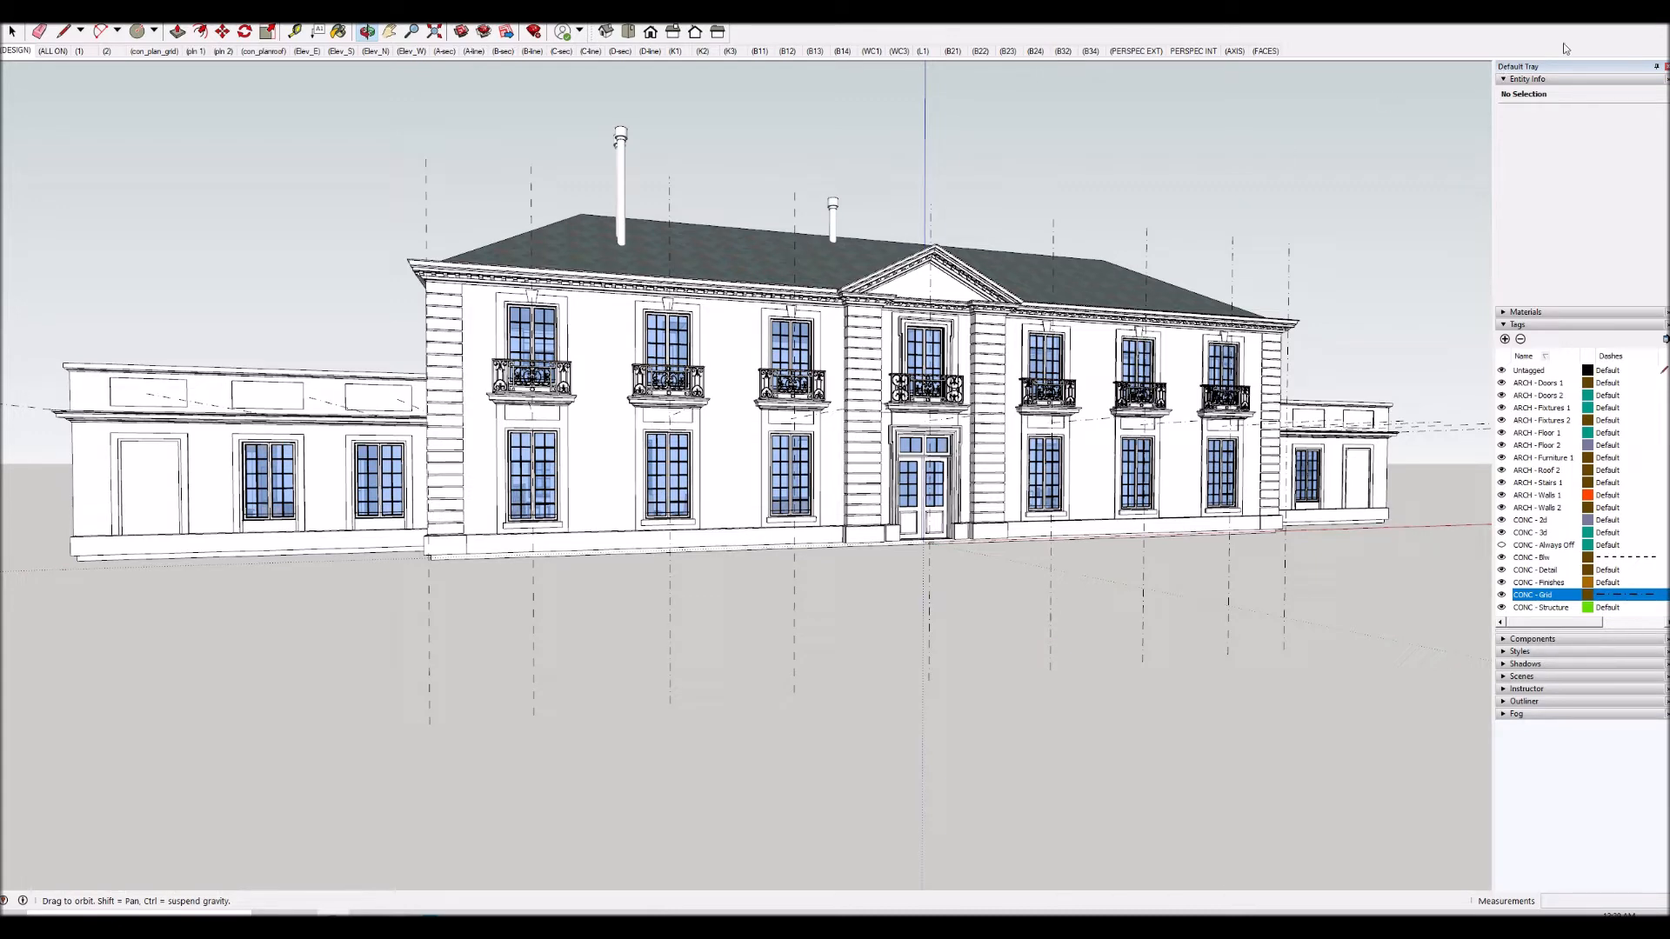
Switch to the web browser and review the Isokern Standard Series fireplace specifications and product page on the Earthcore site.
{"action": "key", "text": "alt+Tab"}
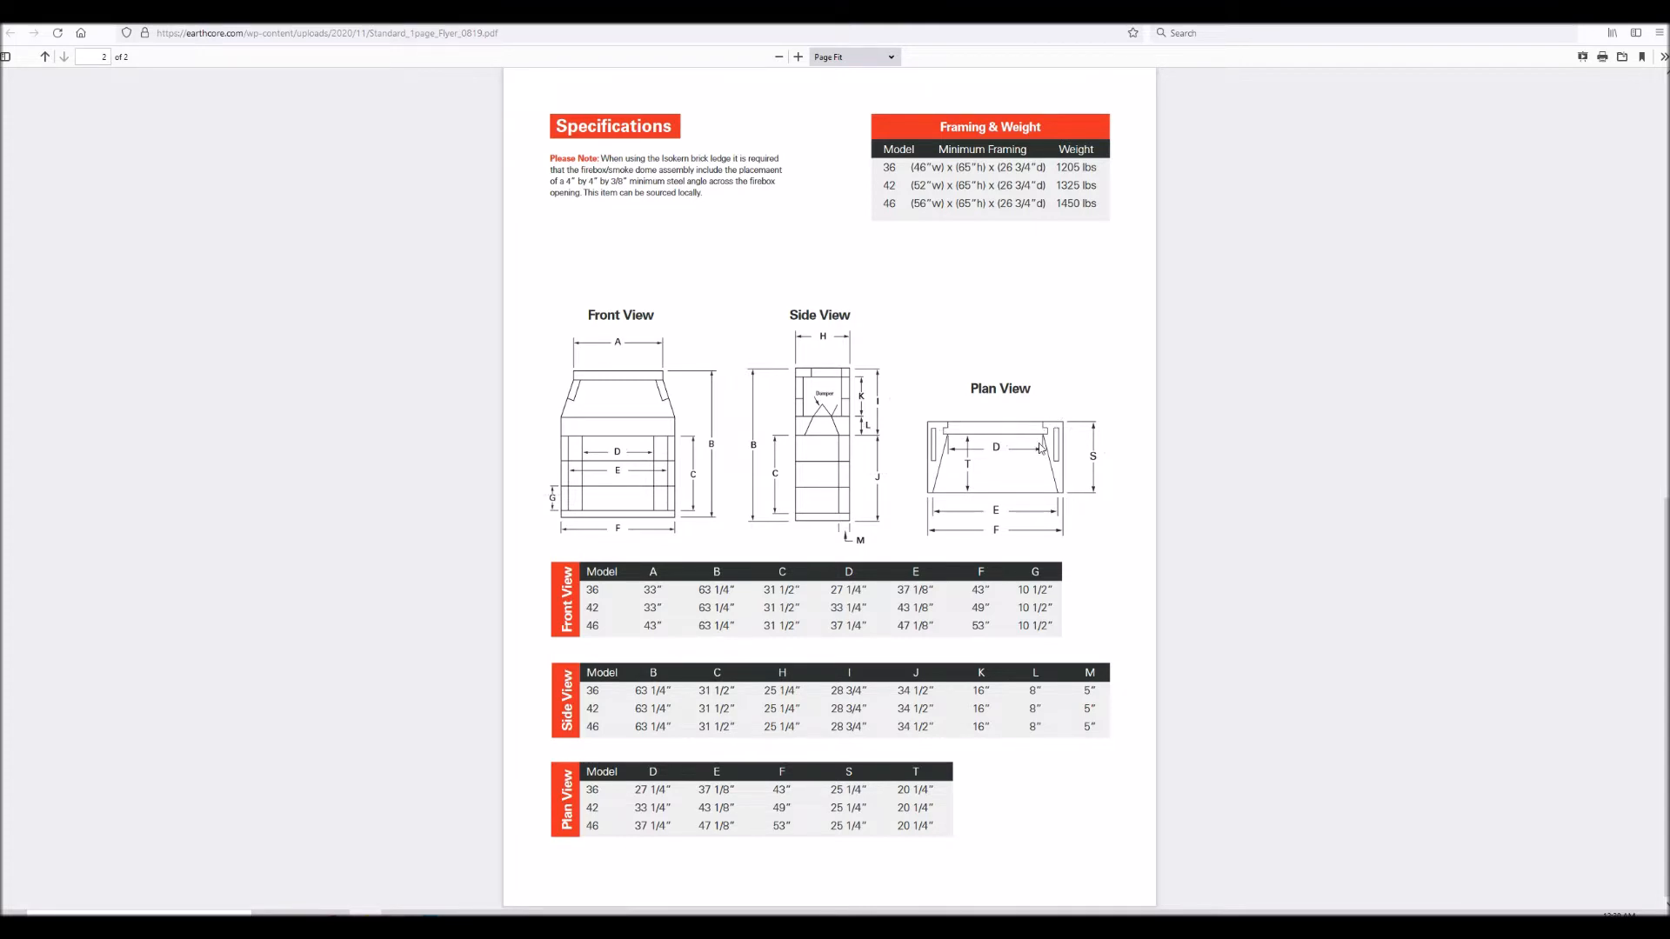
{"action": "key", "text": "alt+Left"}
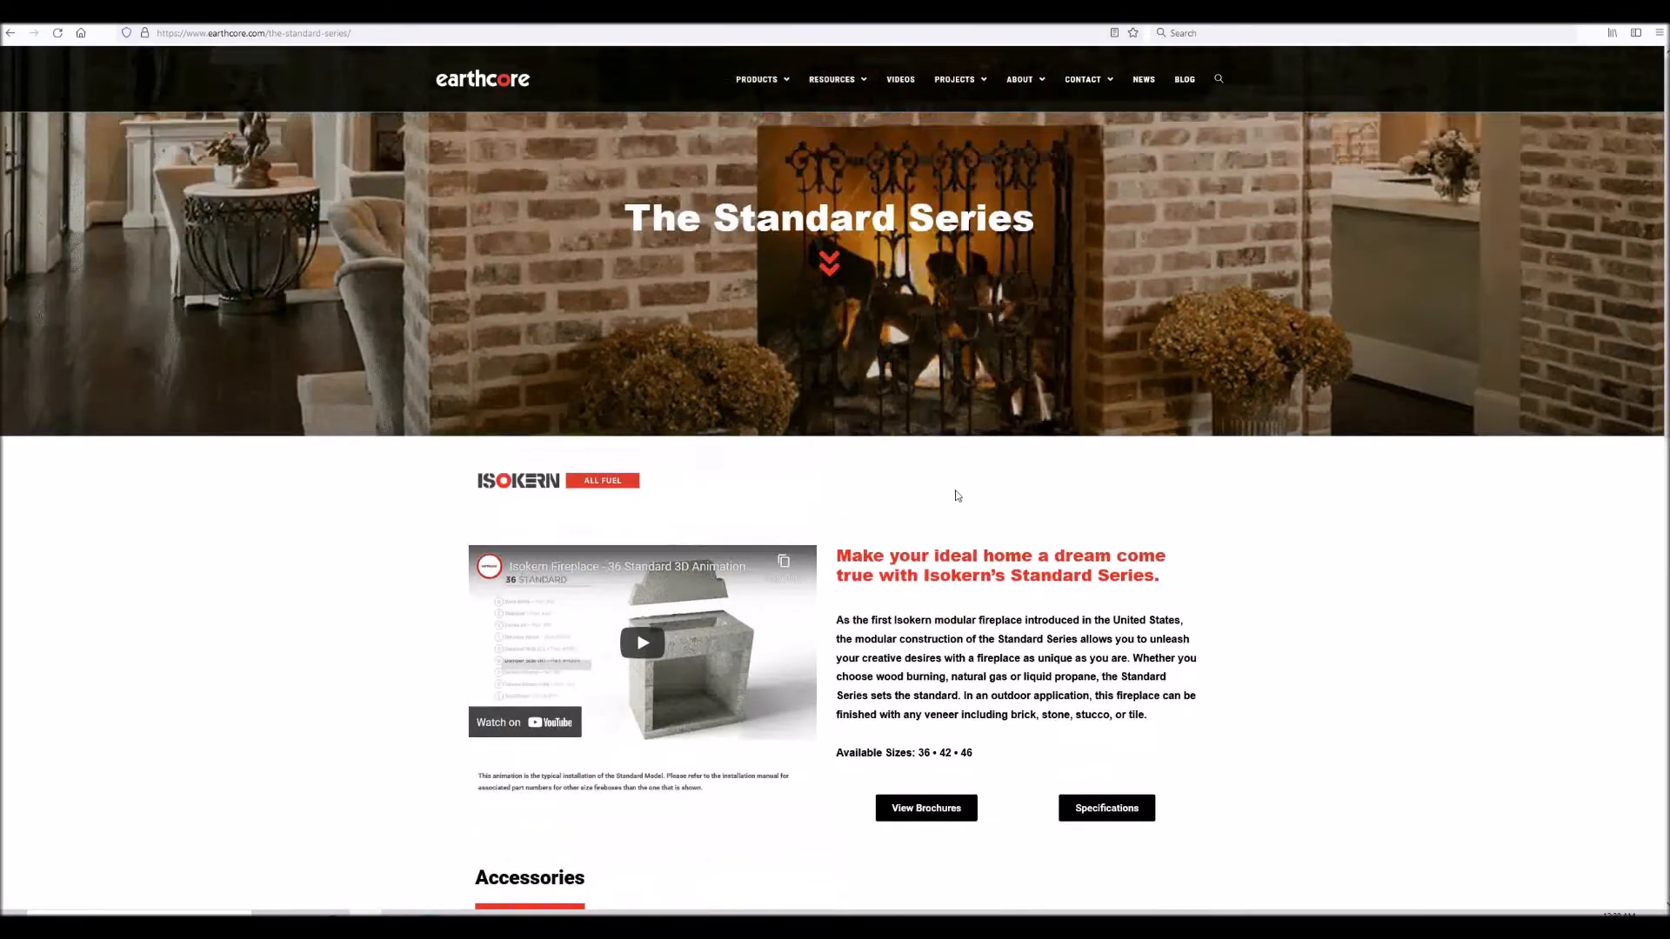
{"action": "scroll", "coordinate": [944, 494], "scroll_direction": "down", "scroll_amount": 10}
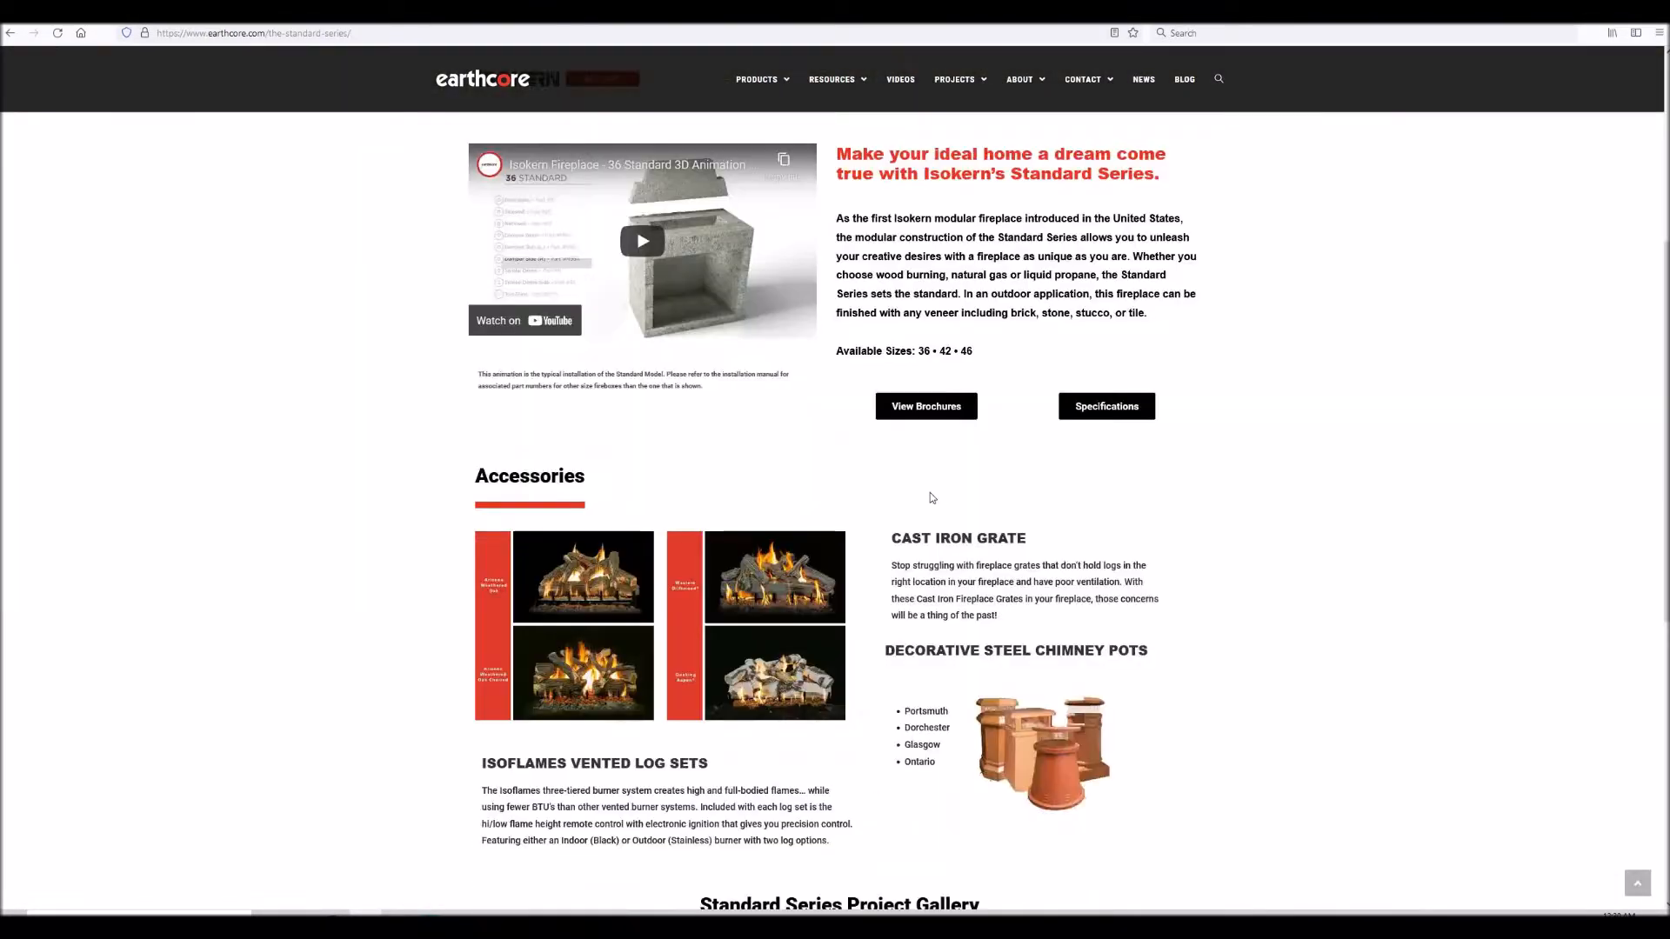
{"action": "scroll", "coordinate": [938, 492], "scroll_direction": "up", "scroll_amount": 10}
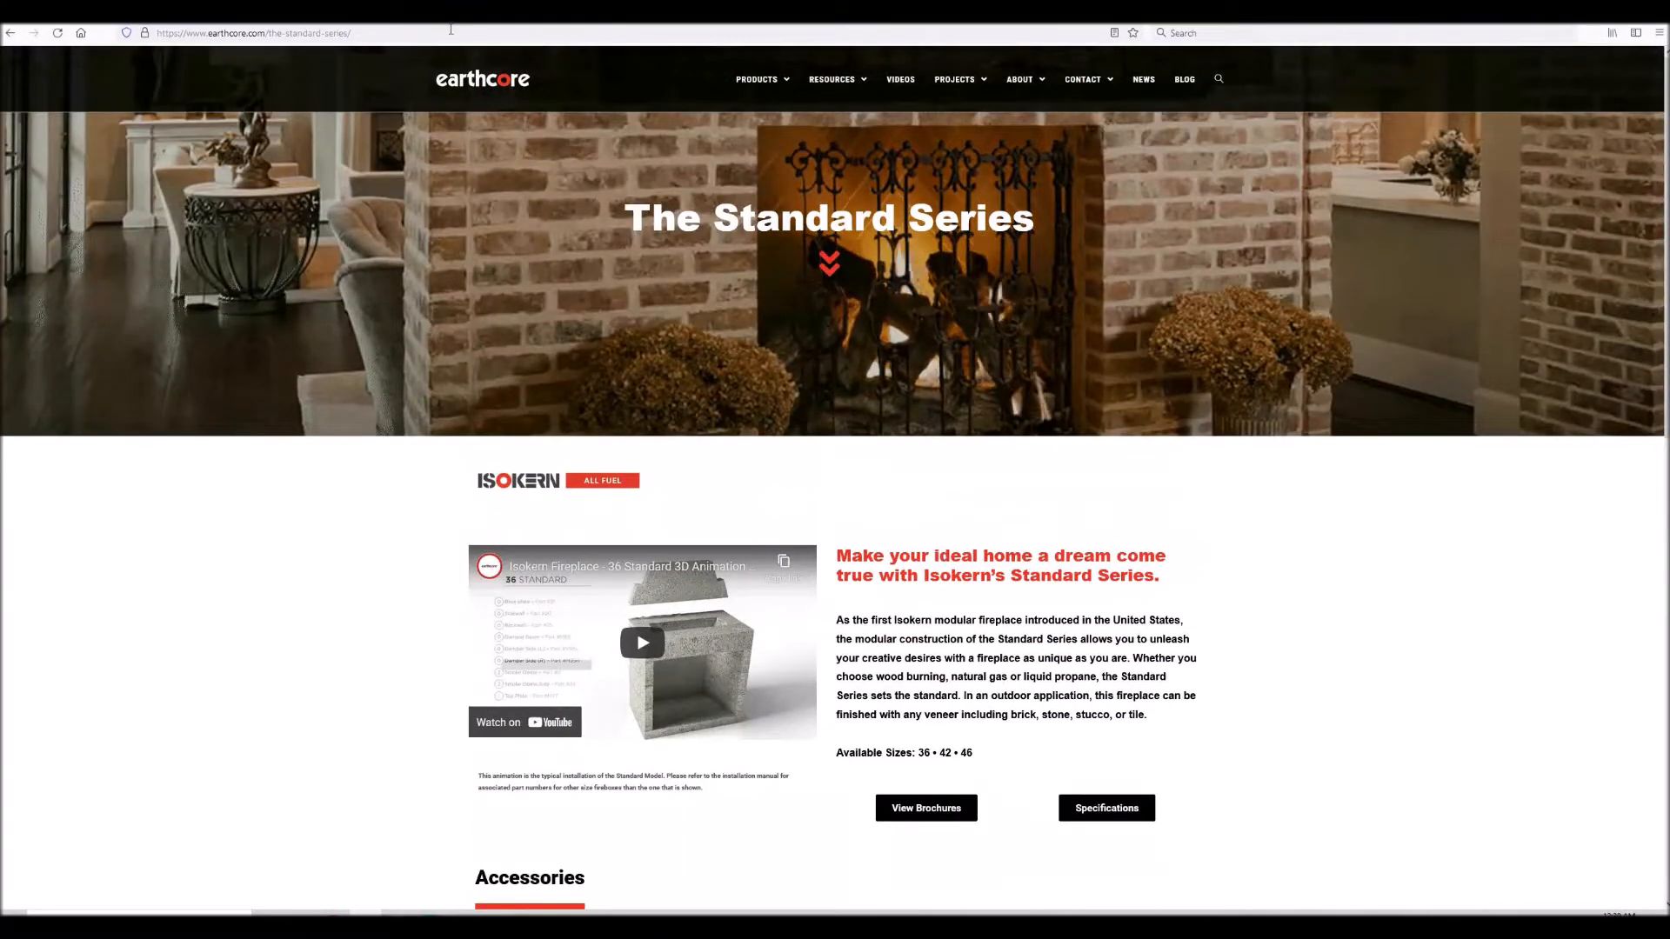
Read the Fine Homebuilding article on building a Rumford-style fireplace brick by brick, including its photos and layout diagram.
{"action": "key", "text": "alt+Left"}
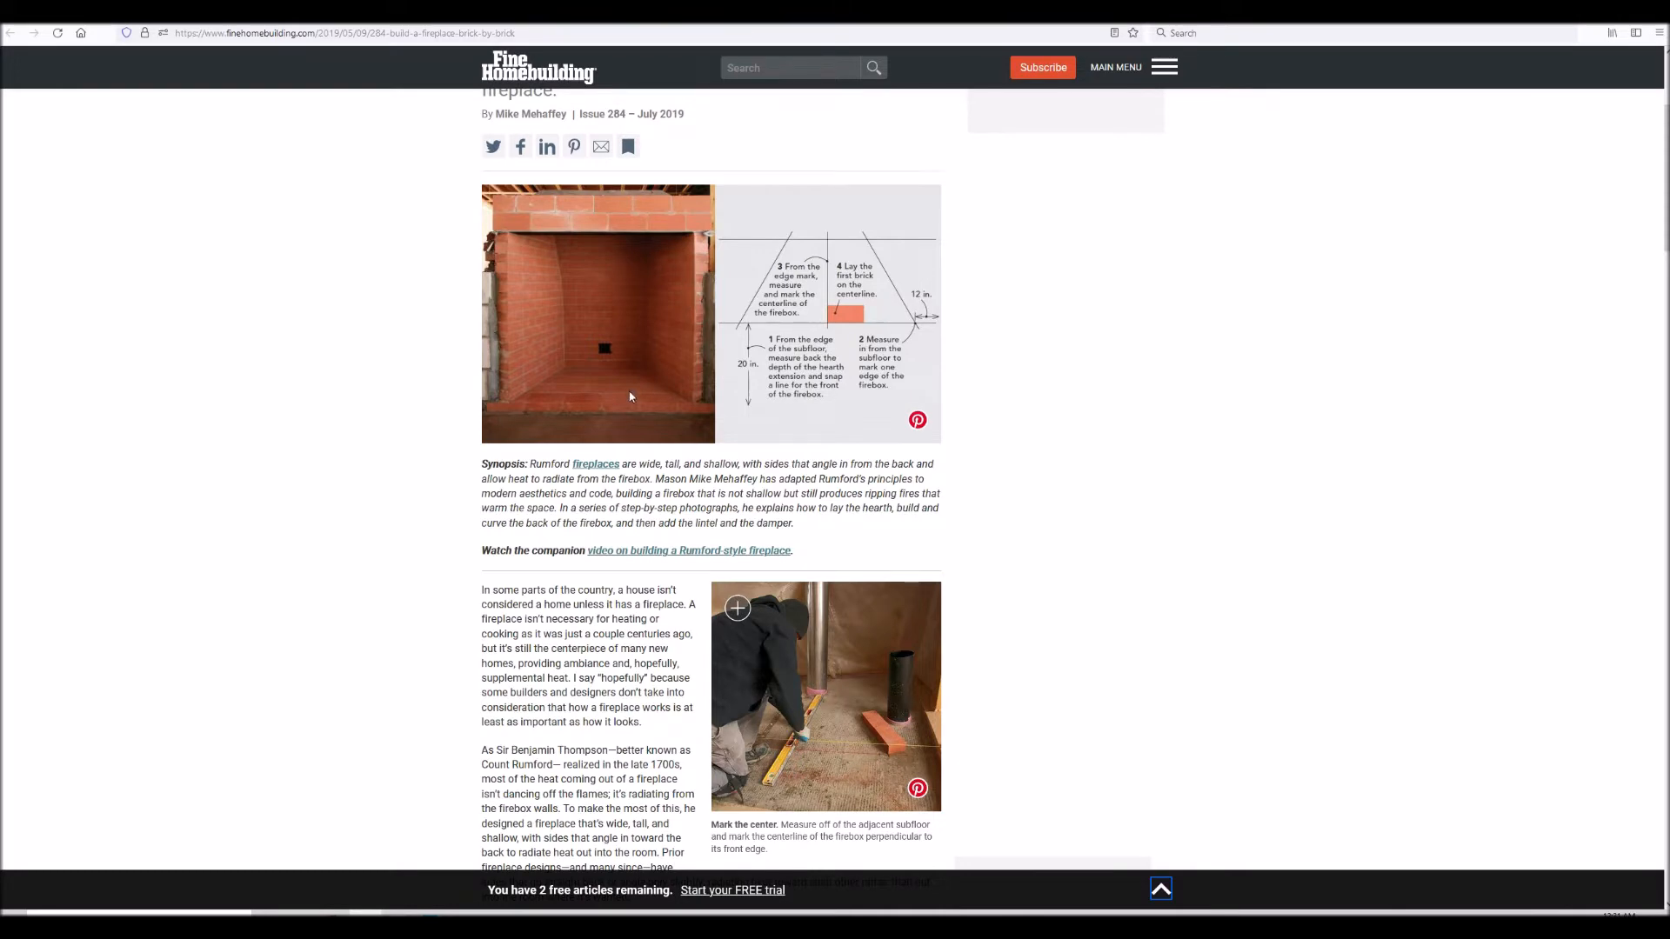
{"action": "scroll", "coordinate": [649, 425], "scroll_direction": "down", "scroll_amount": 4}
{"action": "scroll", "coordinate": [715, 445], "scroll_direction": "down", "scroll_amount": 5}
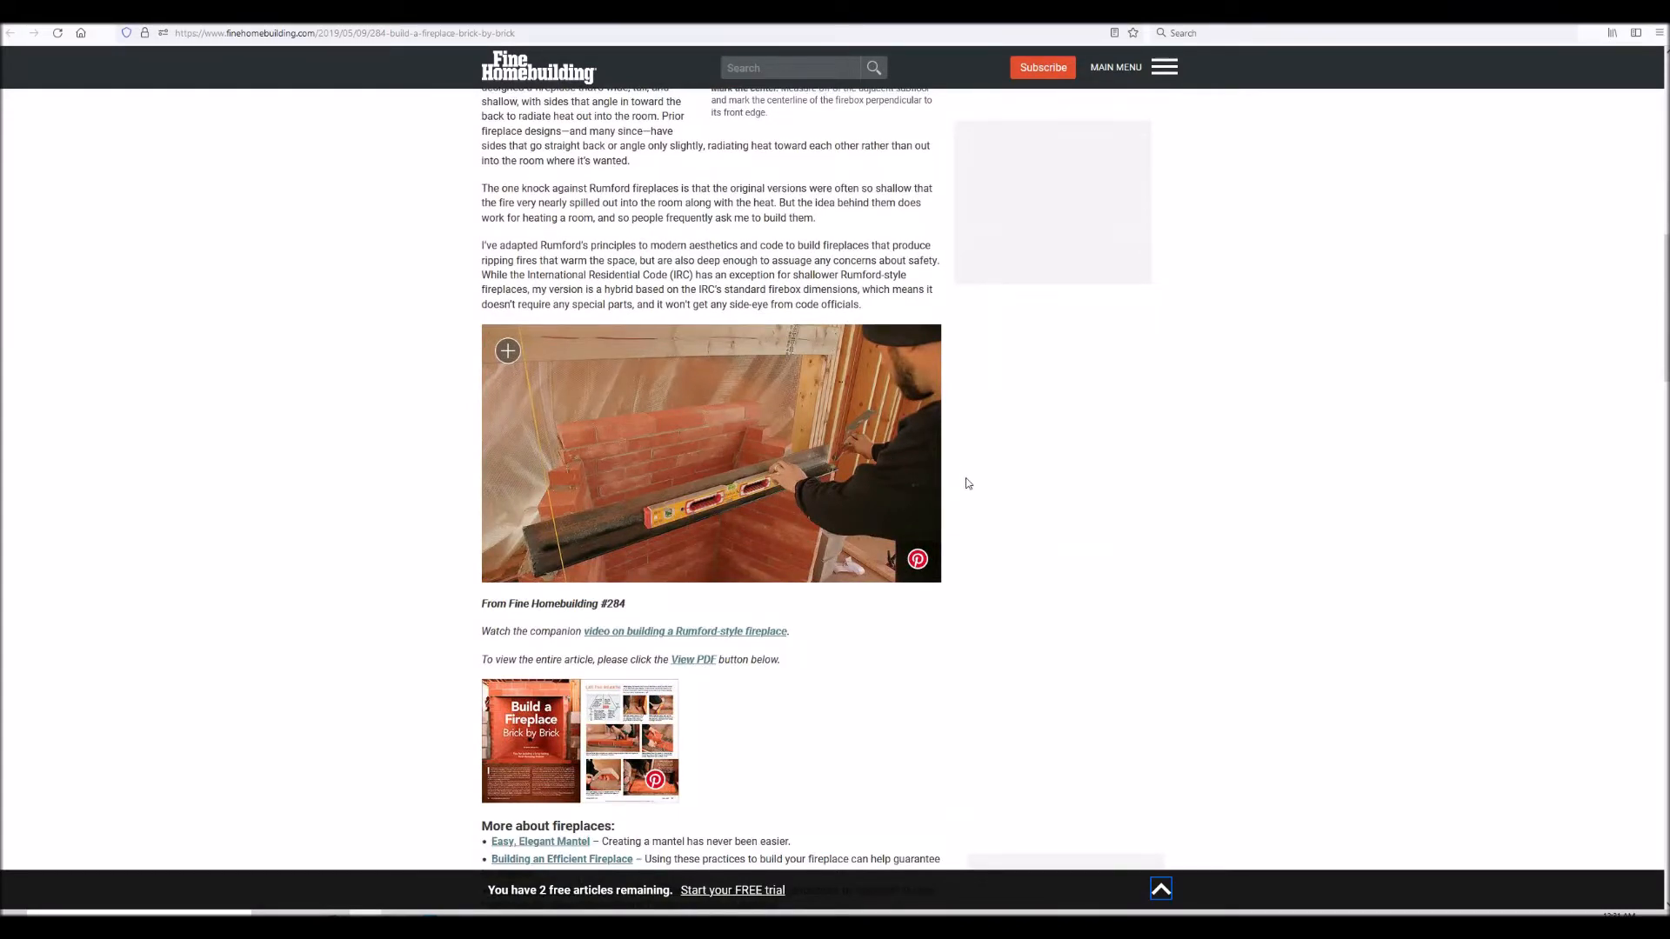
{"action": "scroll", "coordinate": [960, 481], "scroll_direction": "up", "scroll_amount": 5}
{"action": "scroll", "coordinate": [953, 480], "scroll_direction": "up", "scroll_amount": 5}
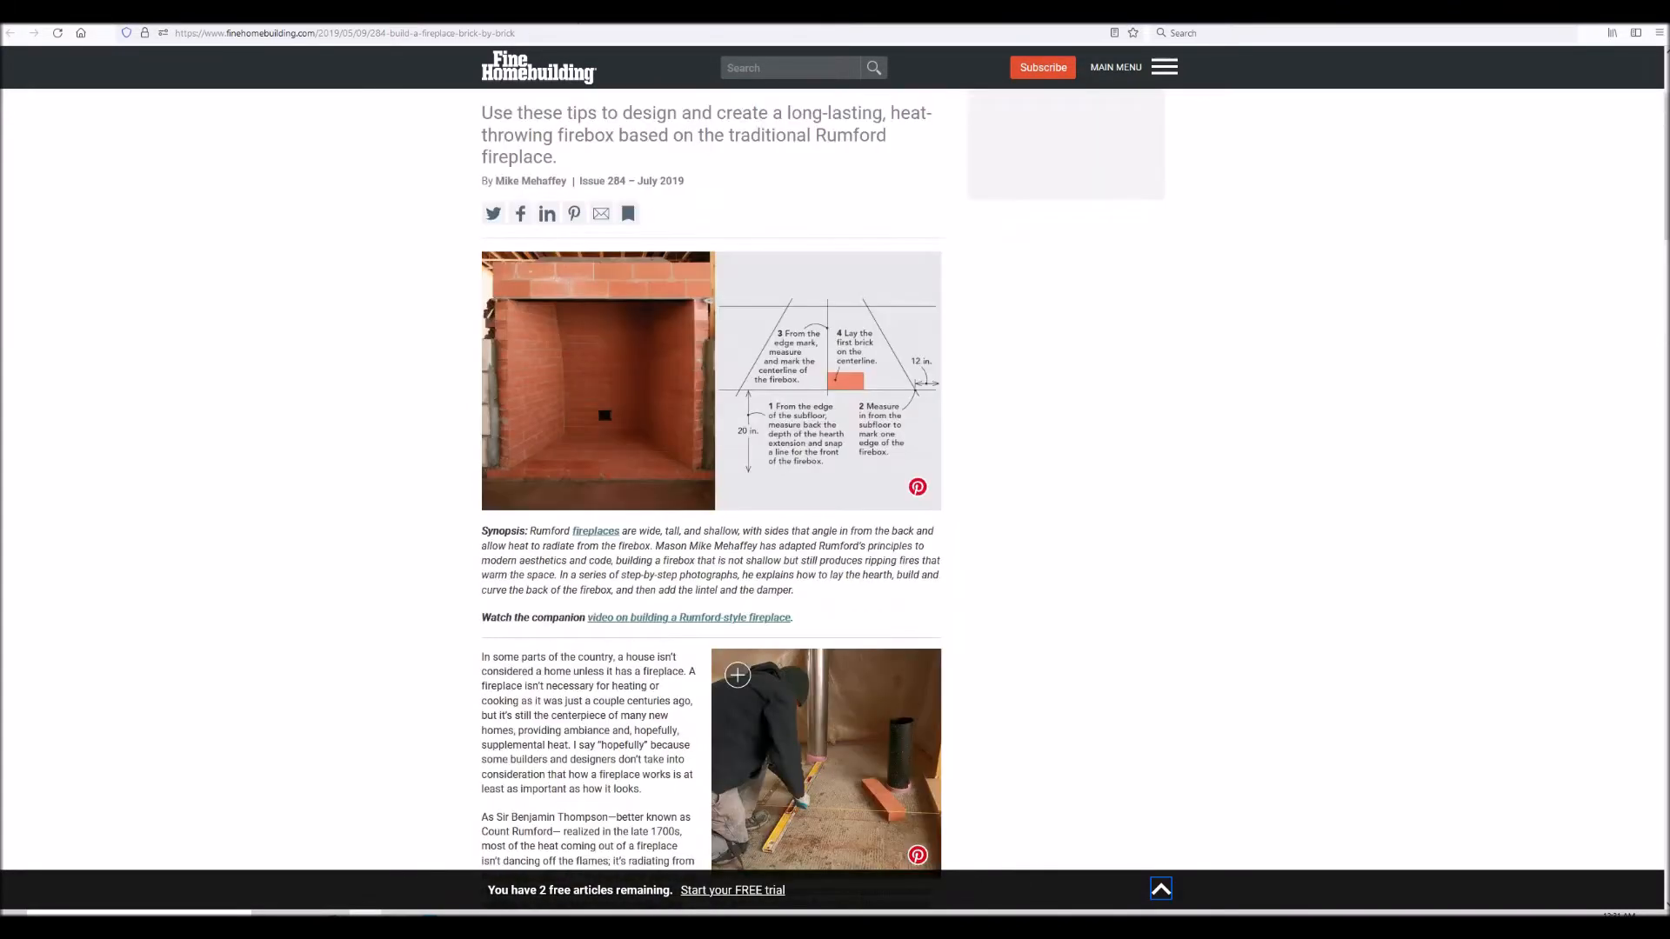
Examine the Fireside Franklin gas stove's product page and the side wall and vertical venting configurations in its installation manual.
{"action": "left_click", "coordinate": [647, 24]}
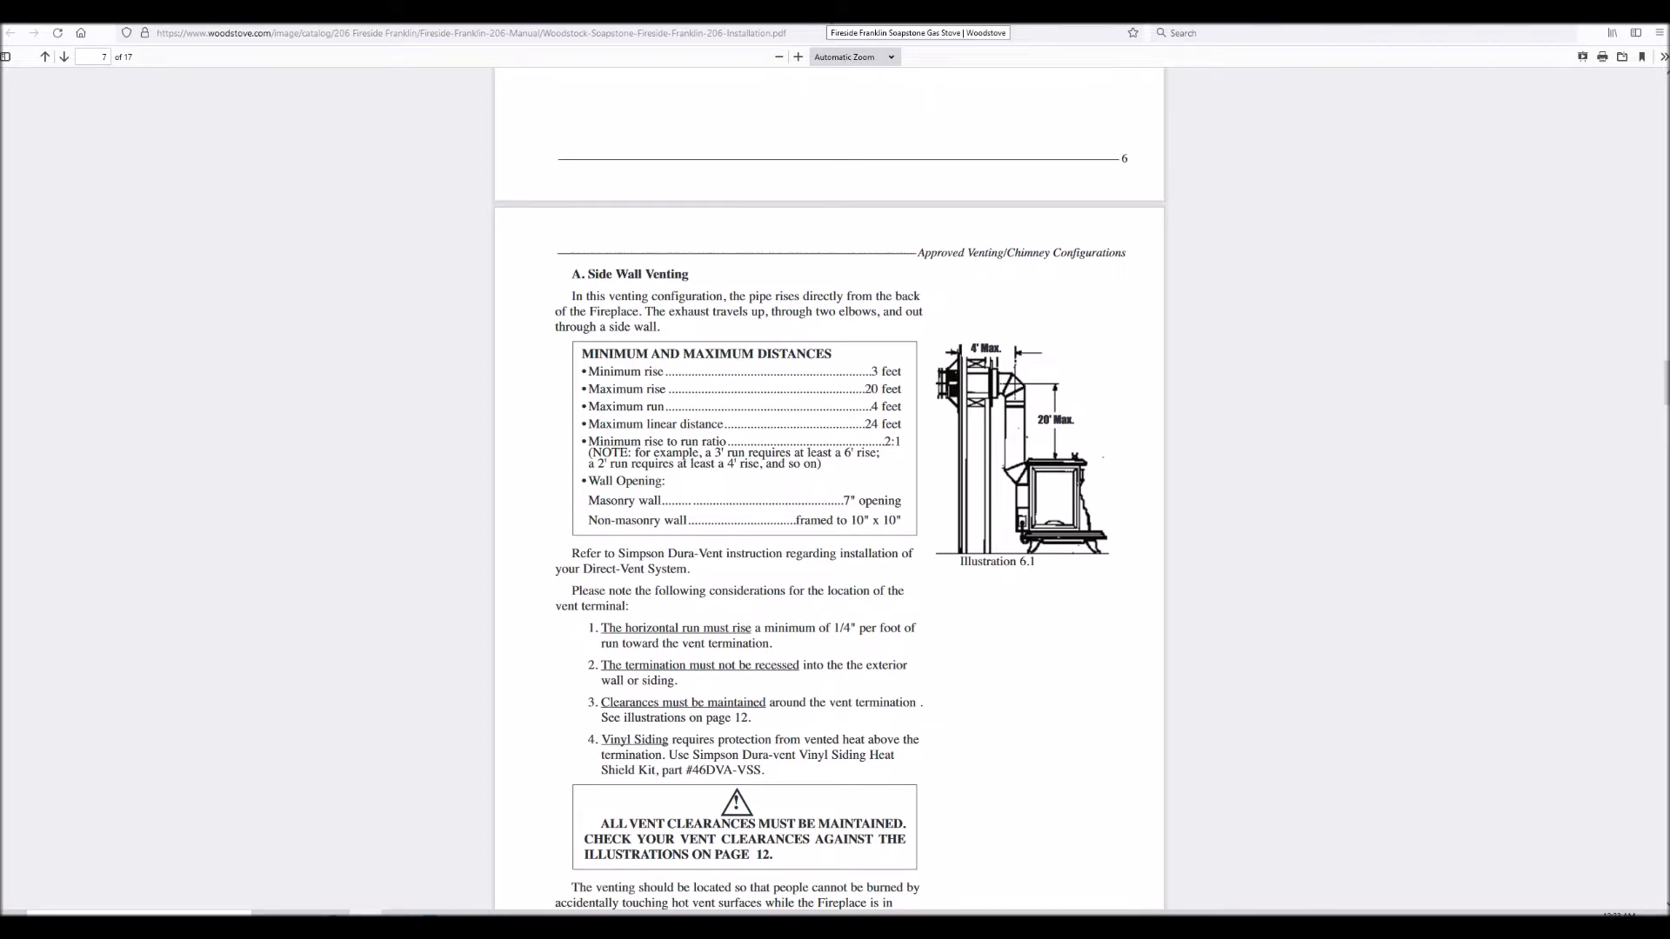
{"action": "left_click", "coordinate": [821, 15]}
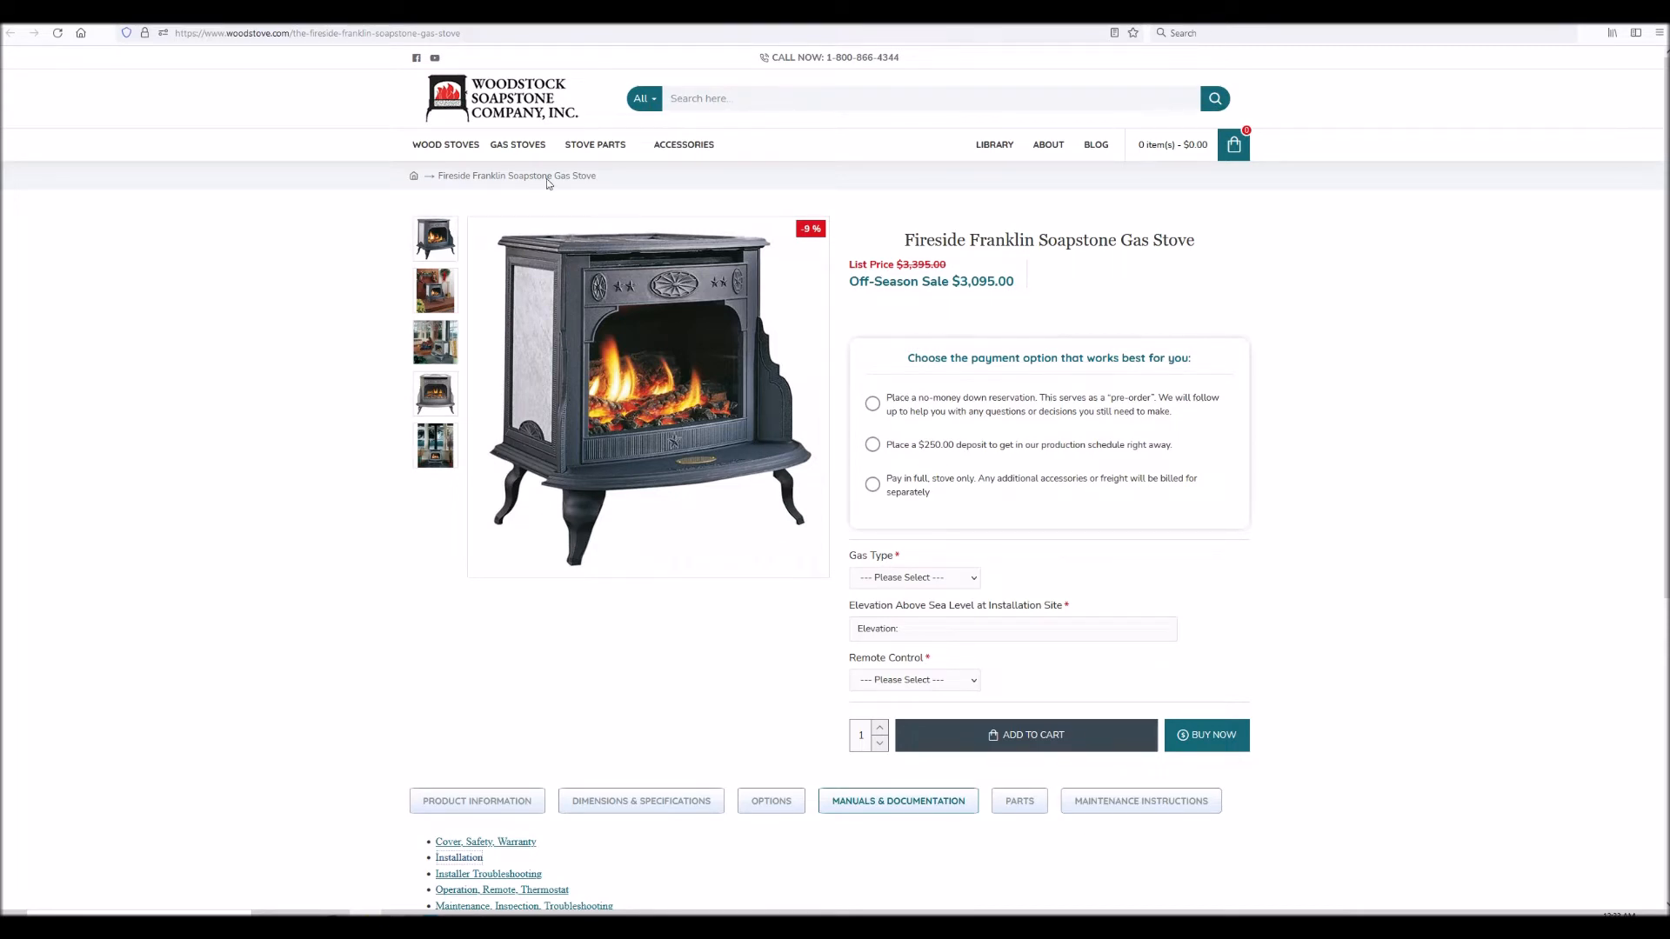
{"action": "left_click", "coordinate": [927, 16]}
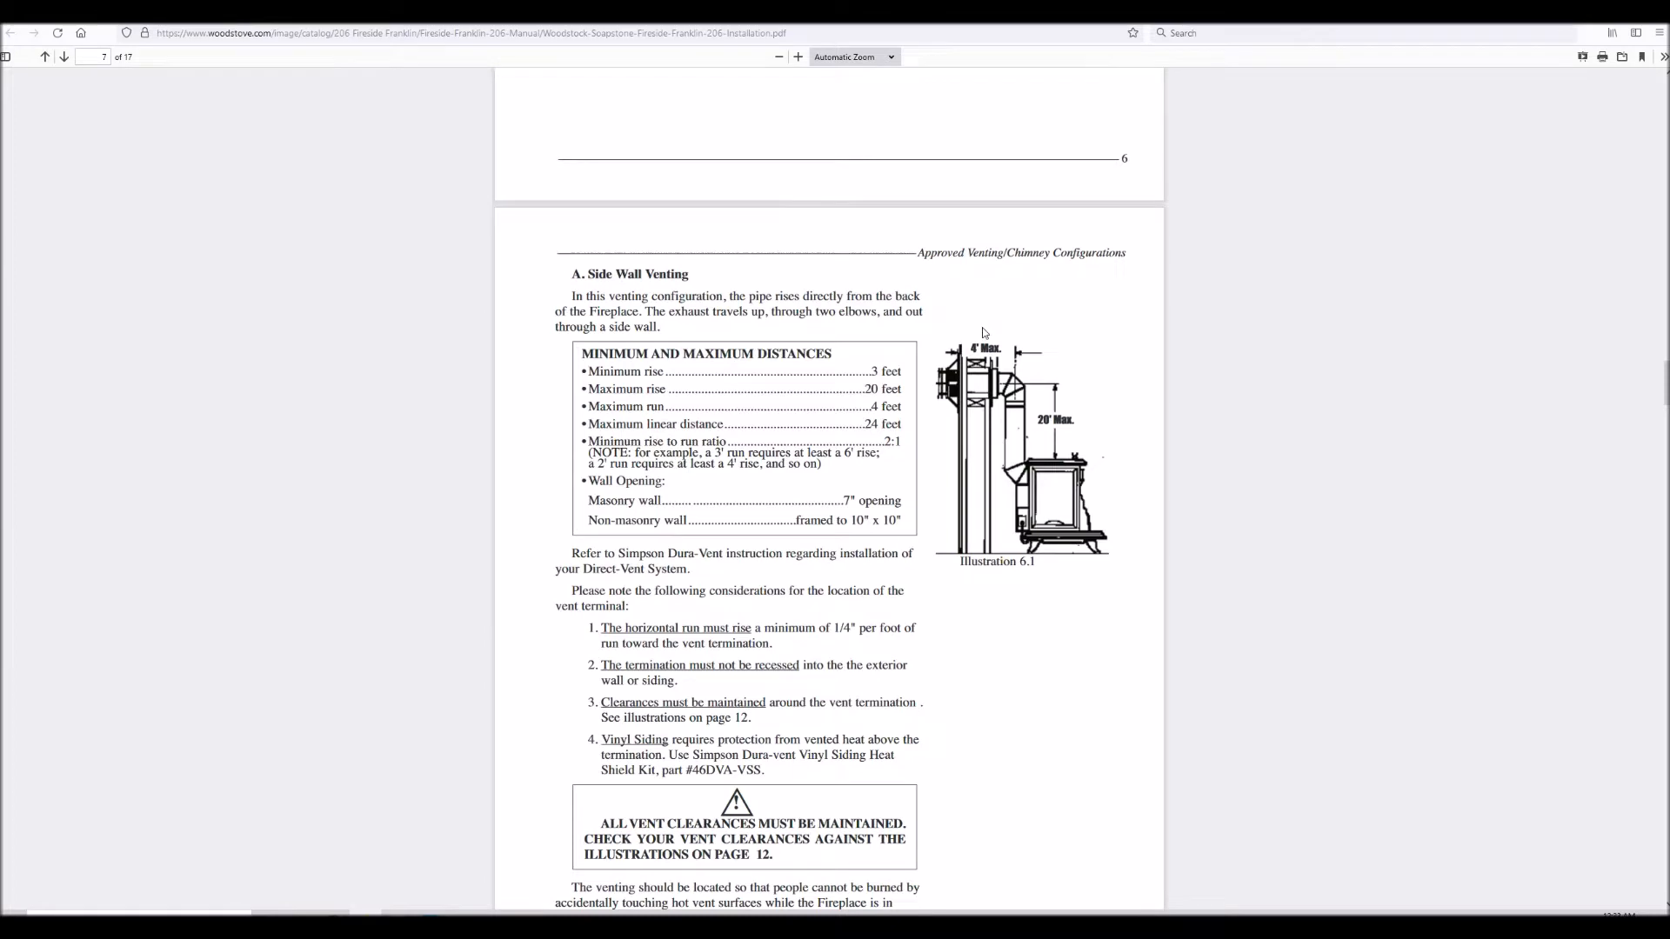
{"action": "scroll", "coordinate": [983, 333], "scroll_direction": "up", "scroll_amount": 3}
{"action": "scroll", "coordinate": [983, 336], "scroll_direction": "down", "scroll_amount": 5}
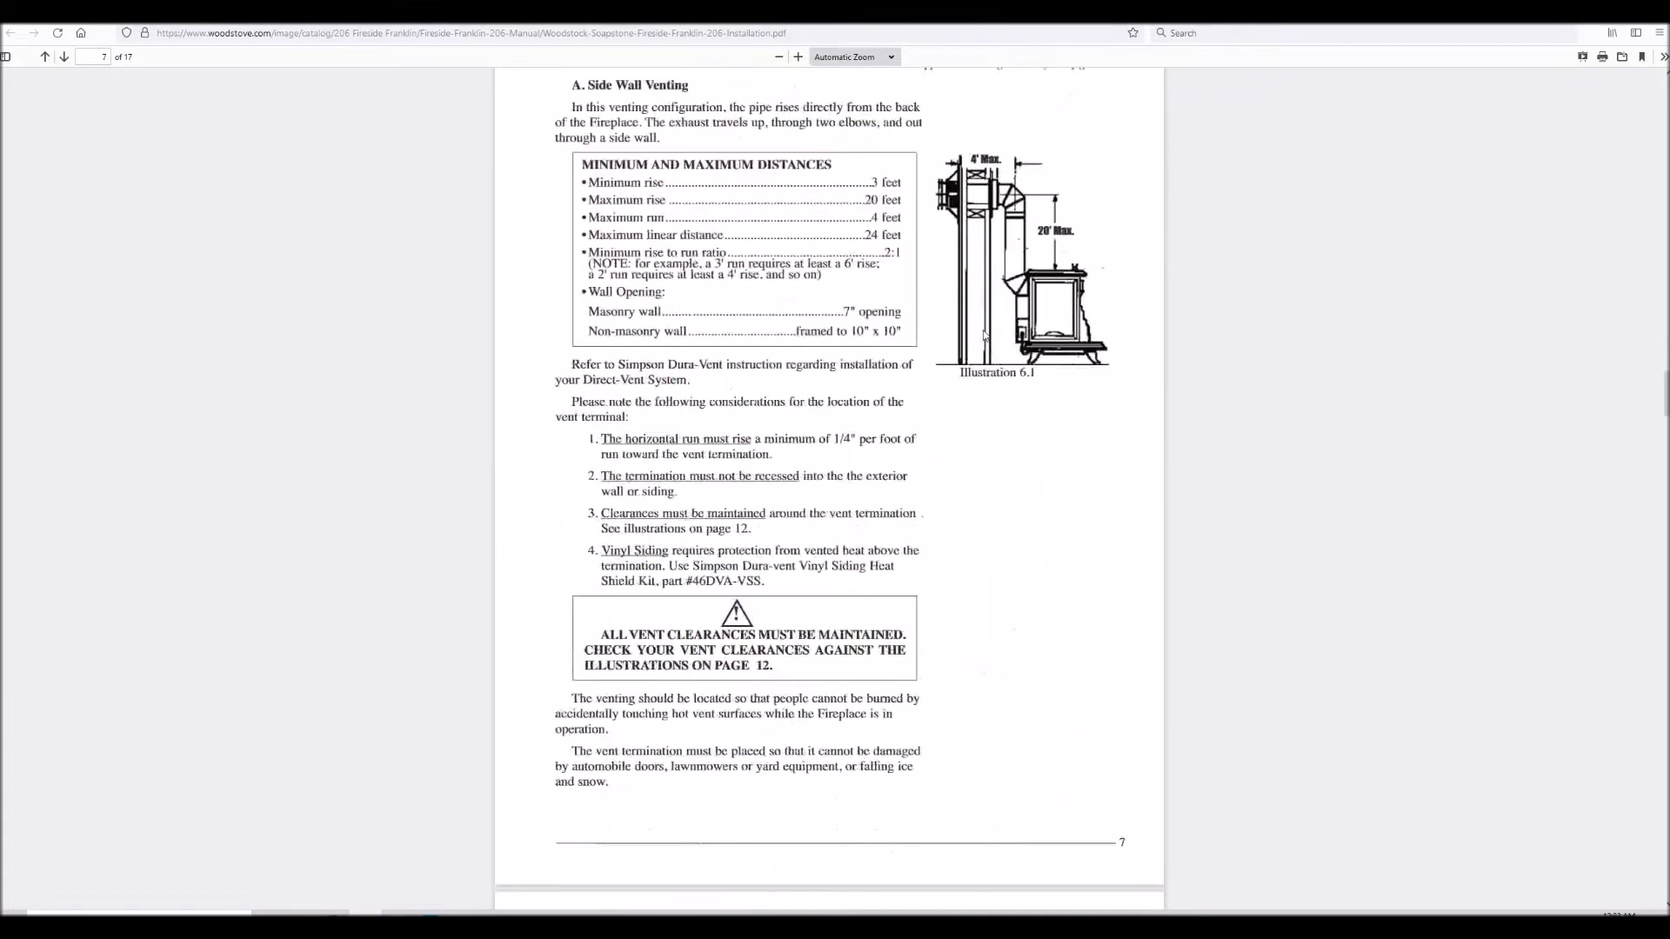
{"action": "scroll", "coordinate": [984, 335], "scroll_direction": "down", "scroll_amount": 8}
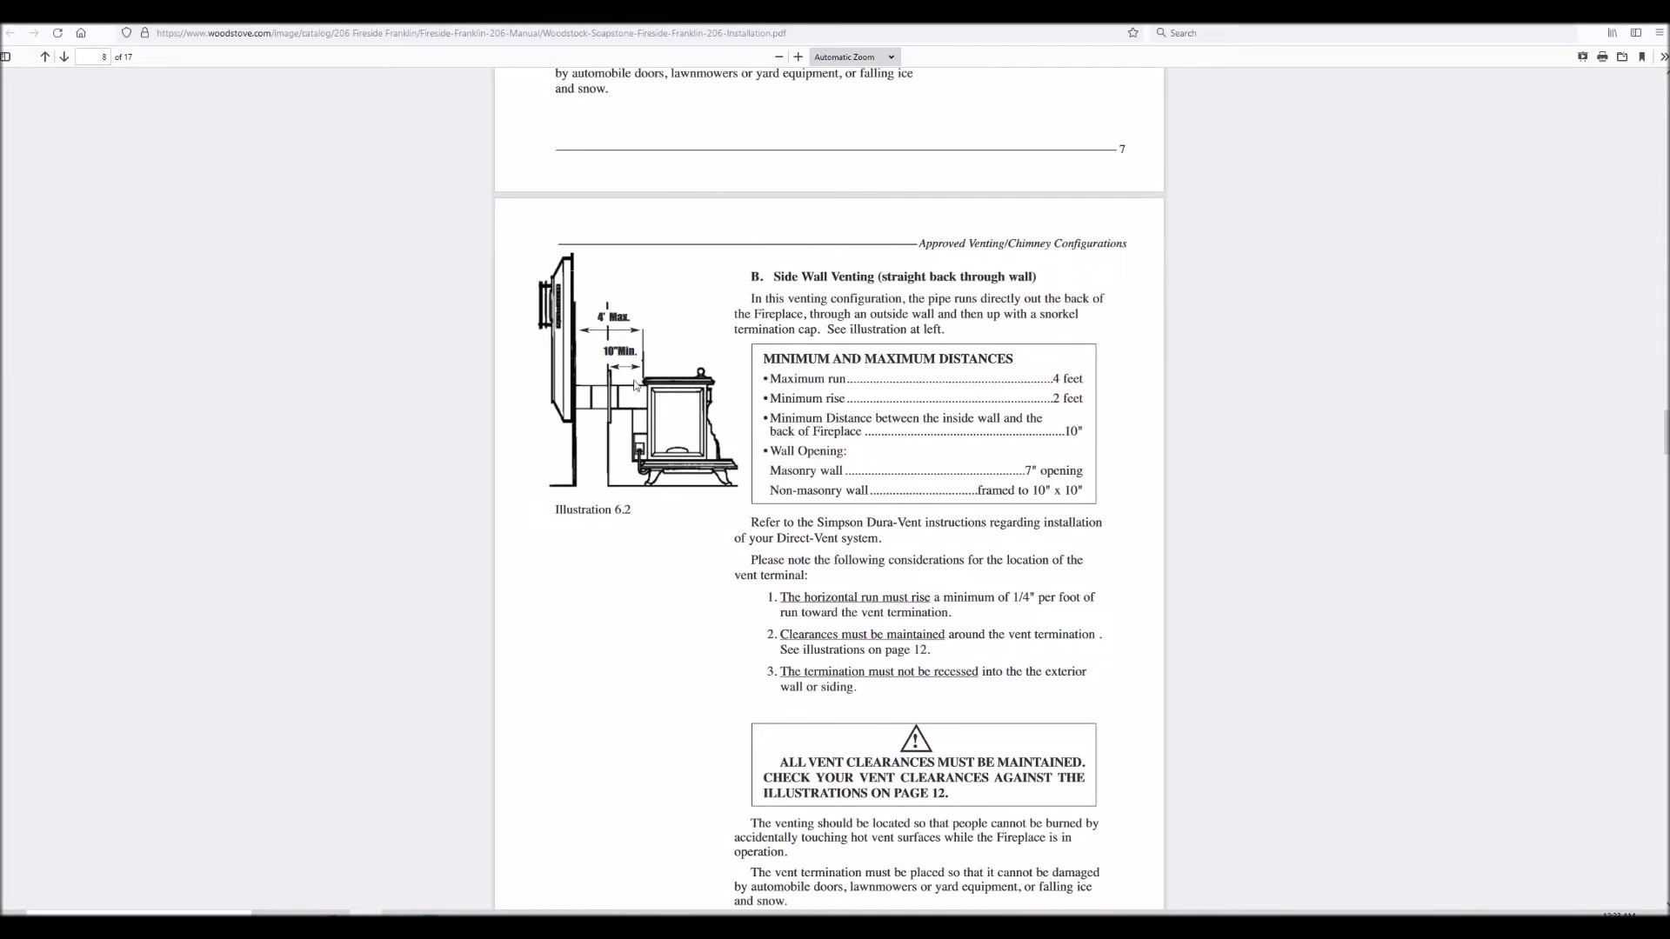
{"action": "scroll", "coordinate": [652, 403], "scroll_direction": "down", "scroll_amount": 4}
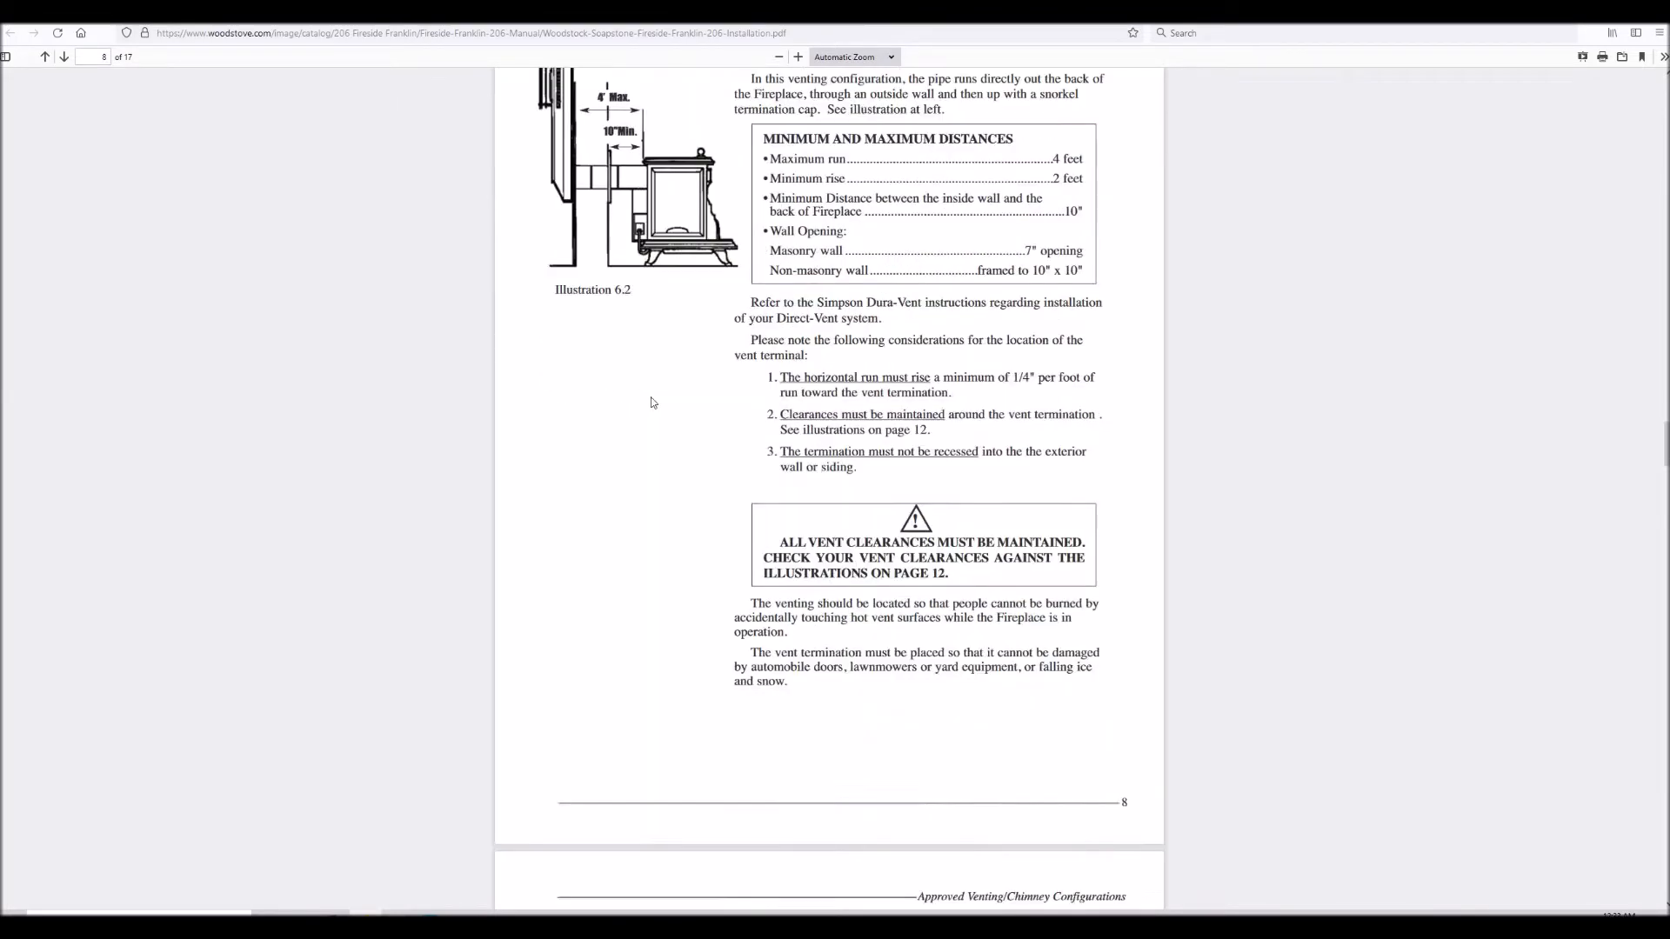
{"action": "scroll", "coordinate": [652, 403], "scroll_direction": "down", "scroll_amount": 6}
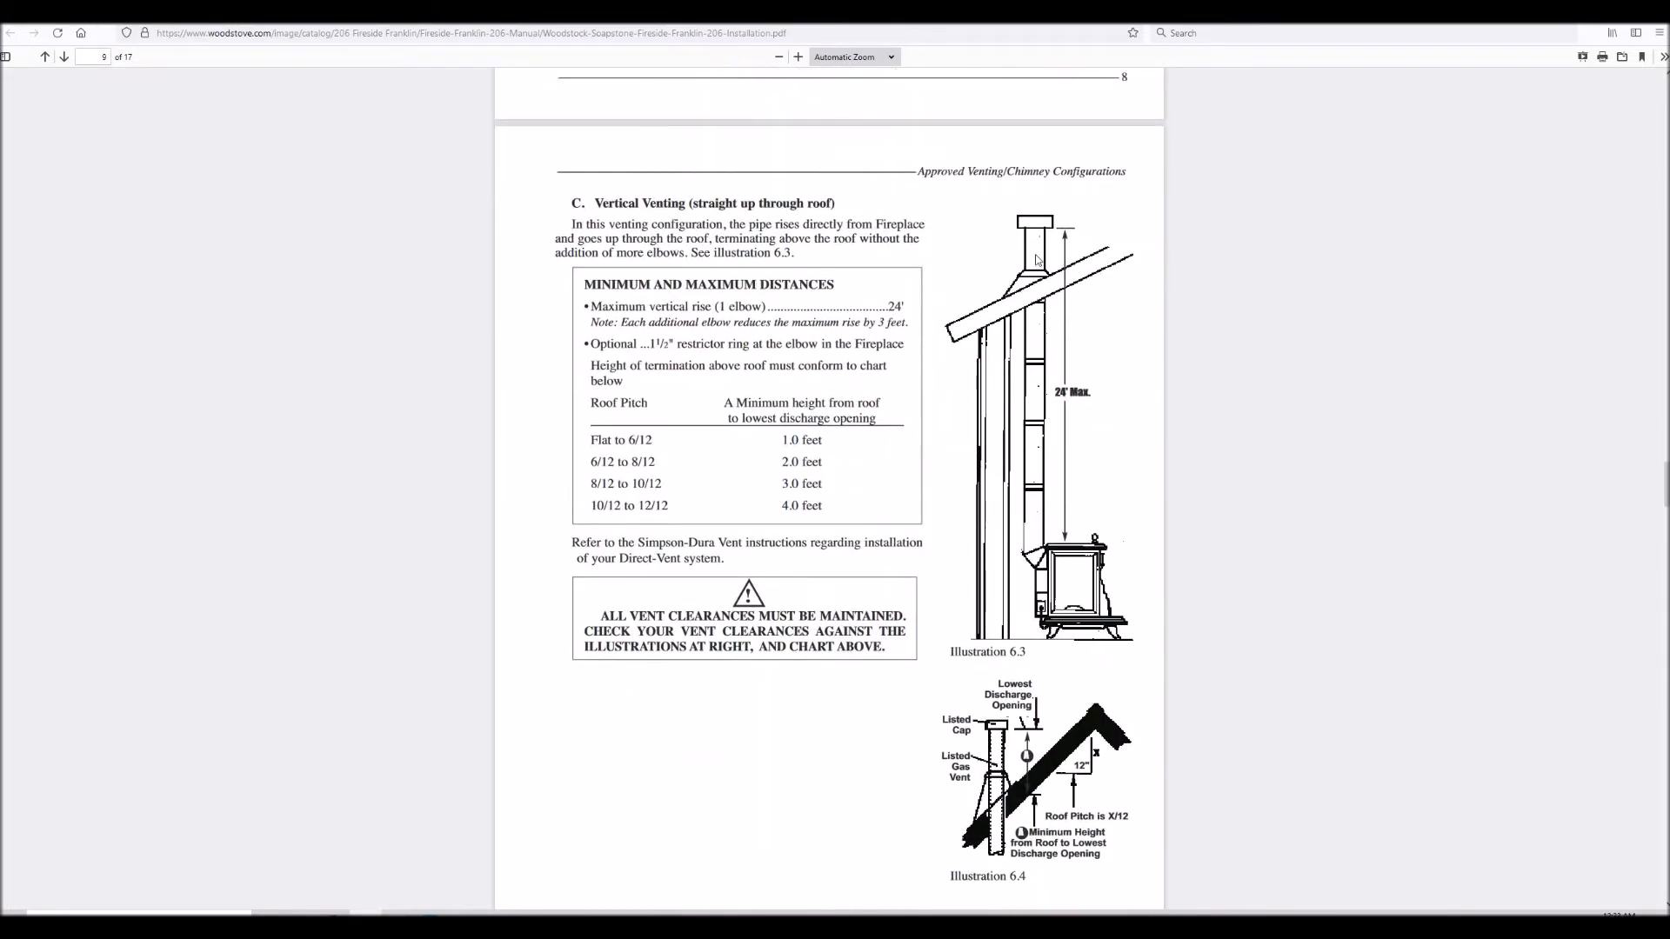
Examine the minimum clearances for alcove installation in the Fireside Franklin manual, both in plan and up to the ceiling.
{"action": "scroll", "coordinate": [1029, 441], "scroll_direction": "up", "scroll_amount": 17}
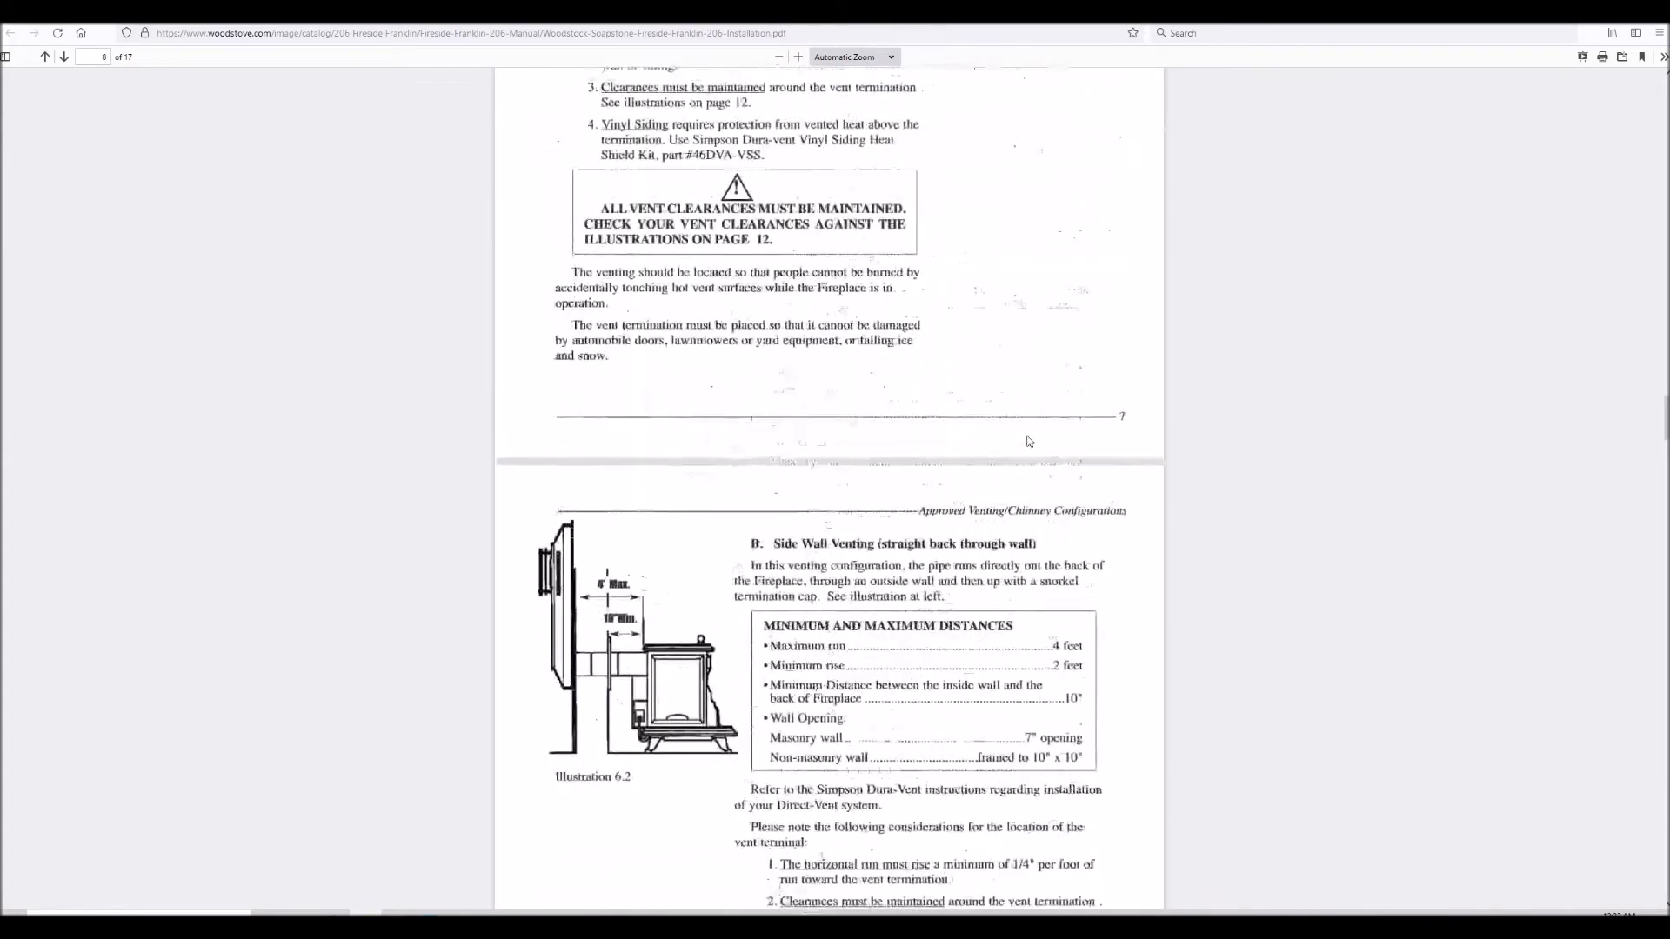
{"action": "scroll", "coordinate": [1029, 441], "scroll_direction": "up", "scroll_amount": 12}
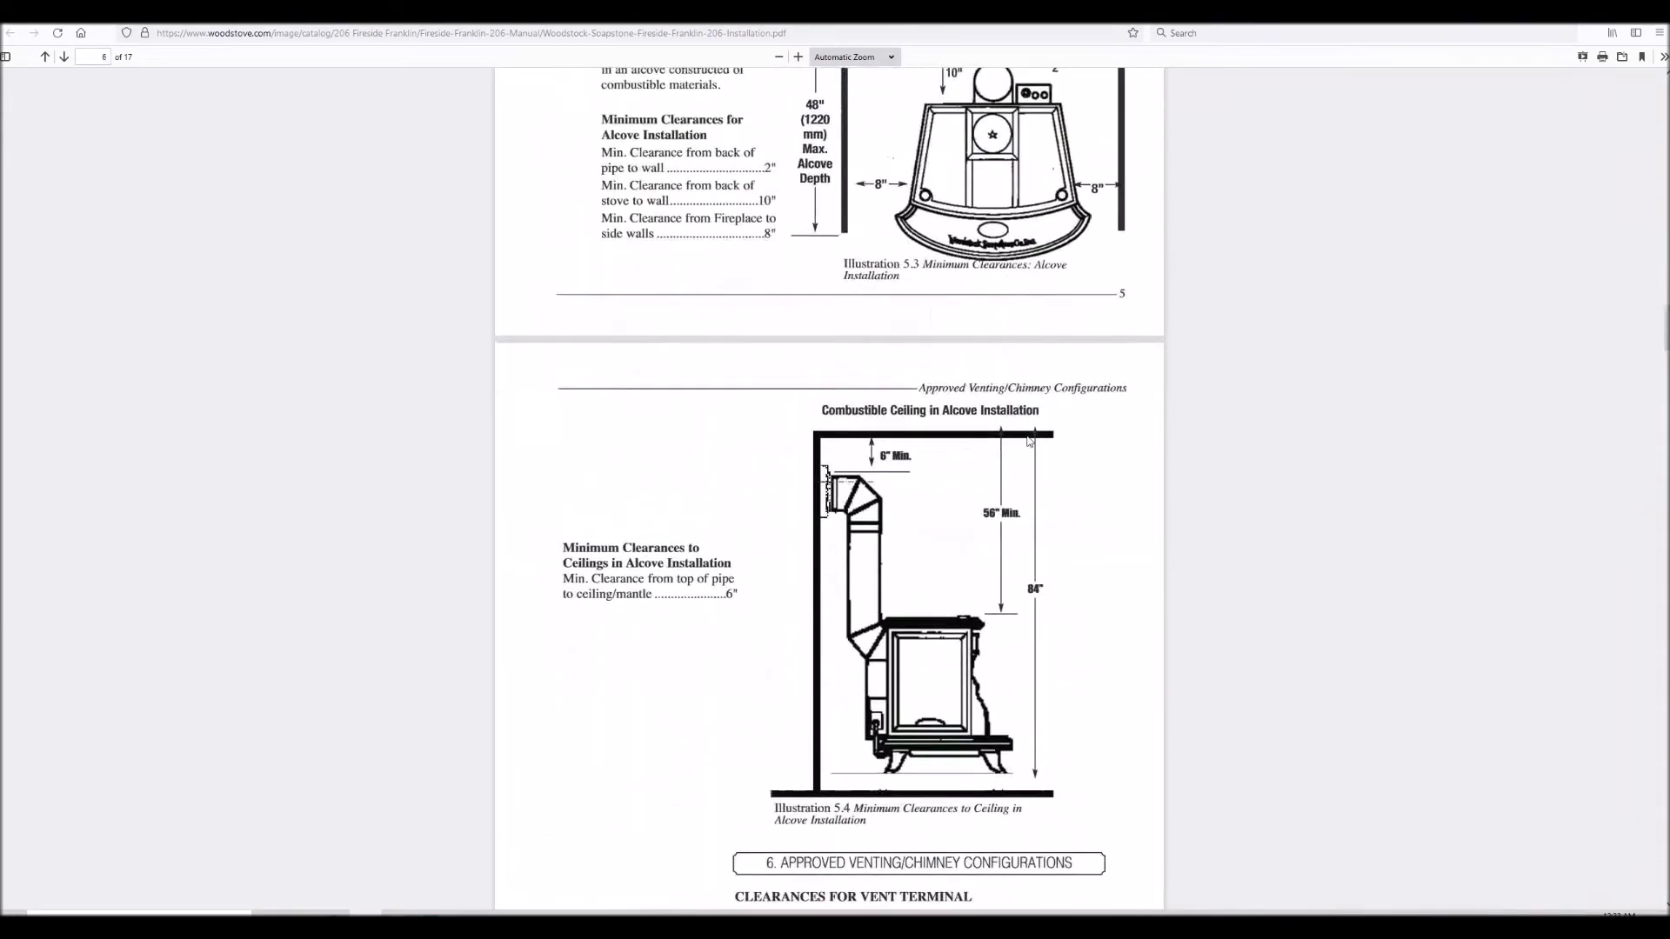
{"action": "scroll", "coordinate": [1029, 441], "scroll_direction": "up", "scroll_amount": 4}
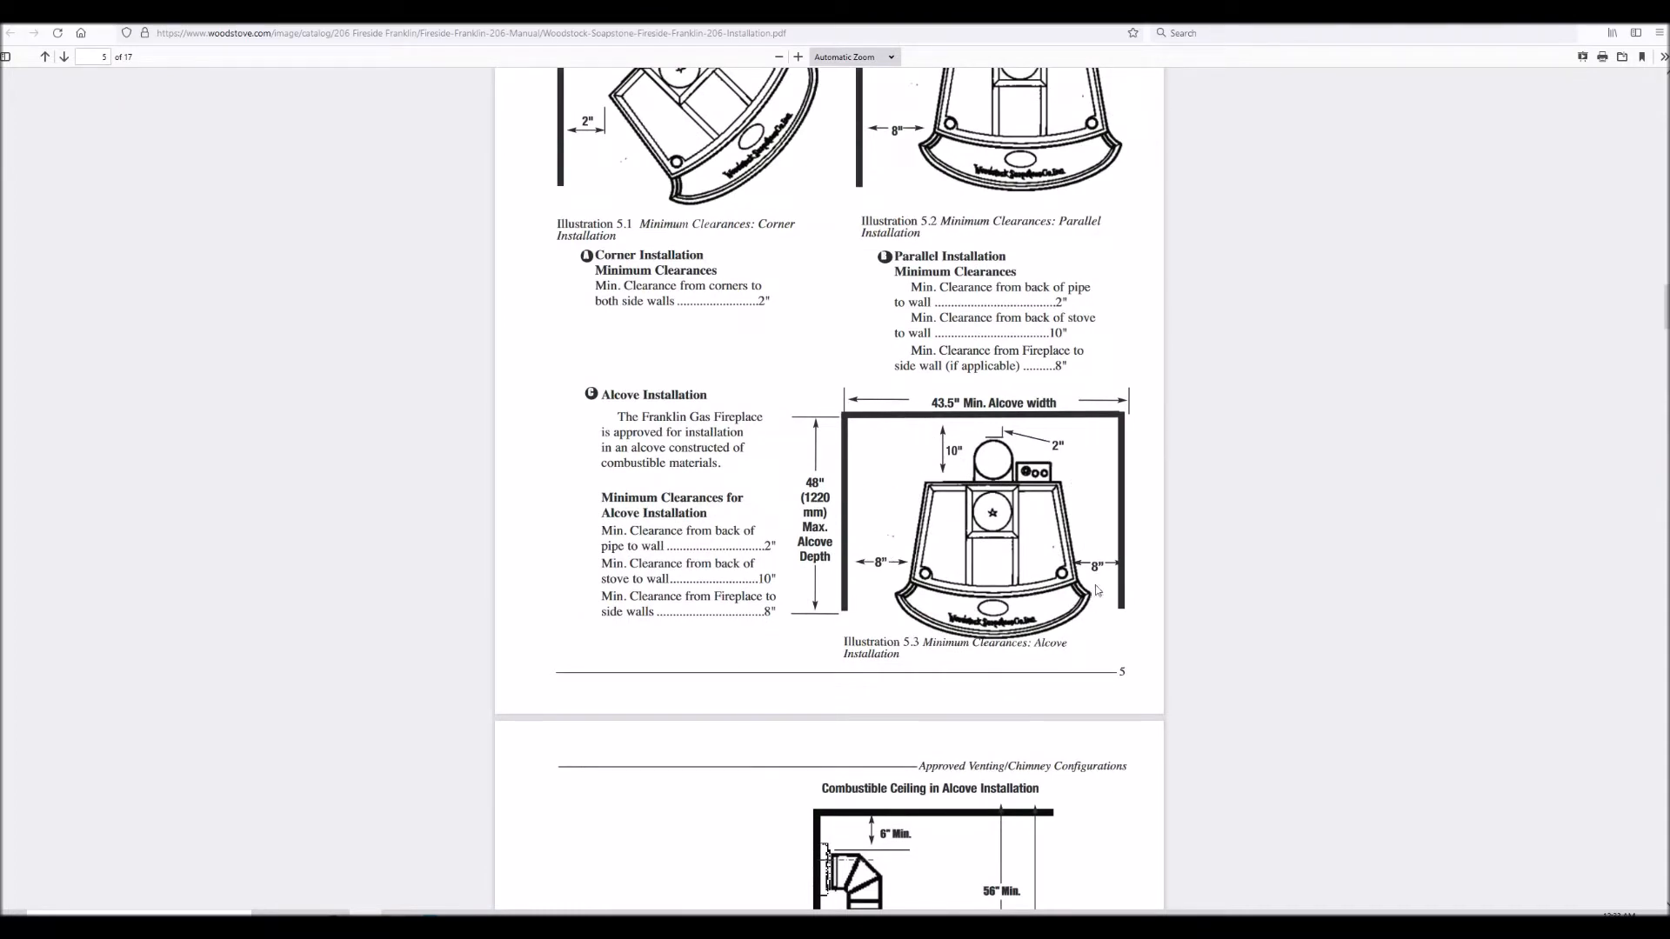
{"action": "scroll", "coordinate": [900, 459], "scroll_direction": "down", "scroll_amount": 5}
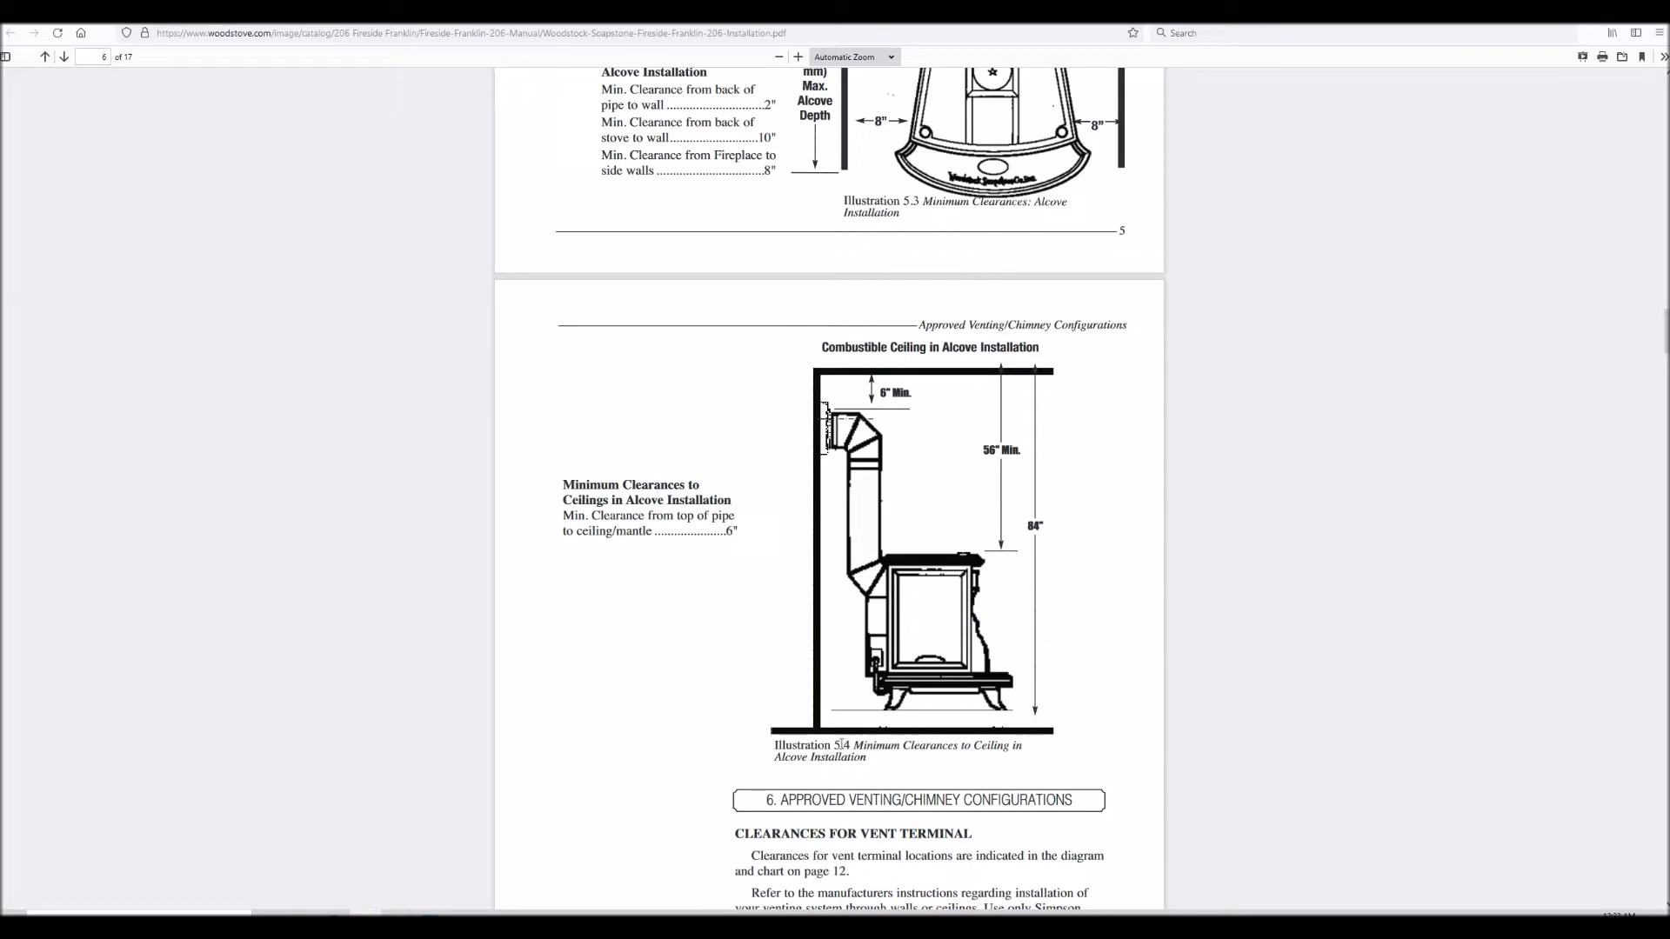
{"action": "scroll", "coordinate": [910, 496], "scroll_direction": "up", "scroll_amount": 5}
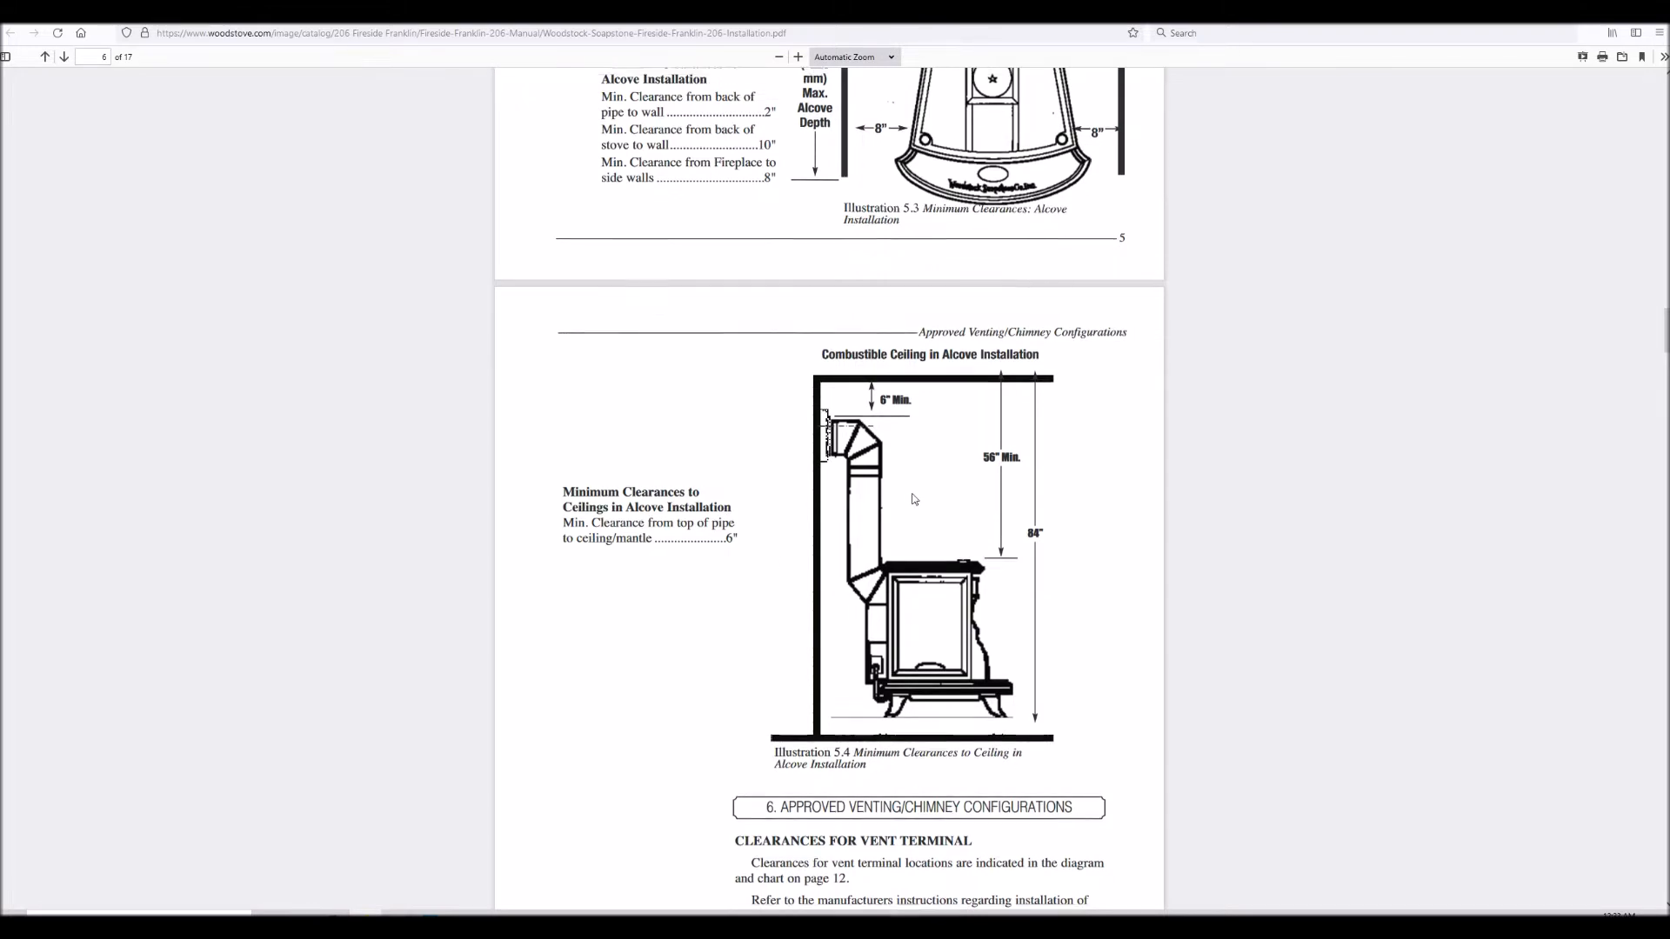
{"action": "scroll", "coordinate": [912, 499], "scroll_direction": "up", "scroll_amount": 2}
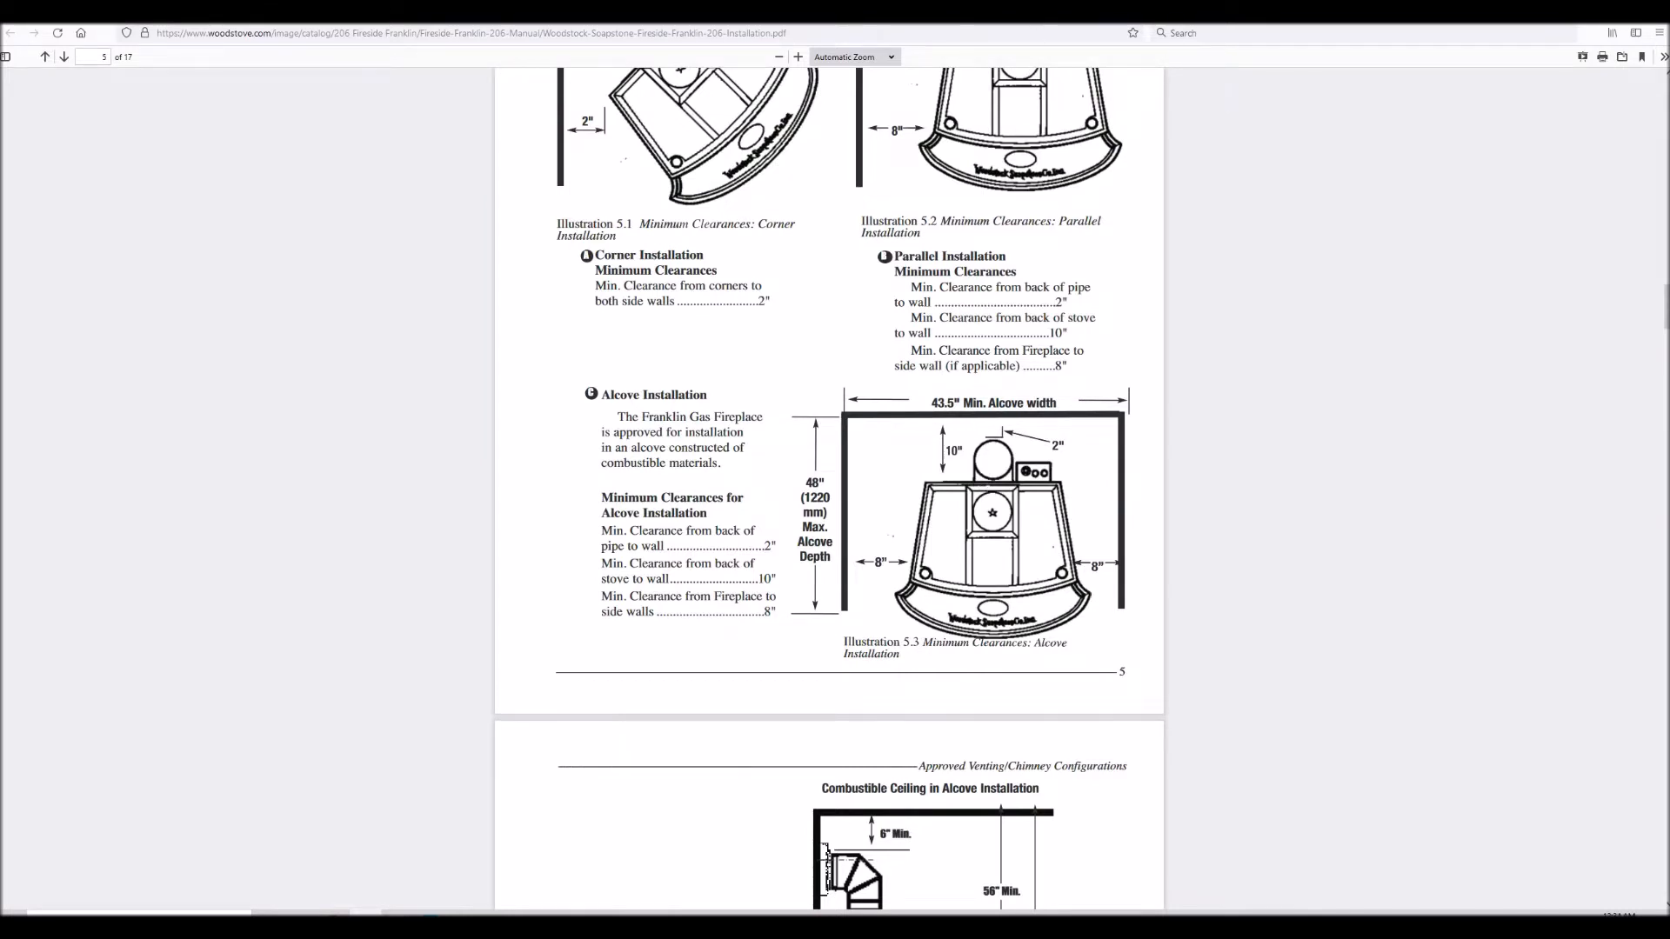
View the Fireside Franklin product page, the Old House Journal hearth article and the Lindholm Kakelugnar tiled stove site.
{"action": "key", "text": "alt+Left"}
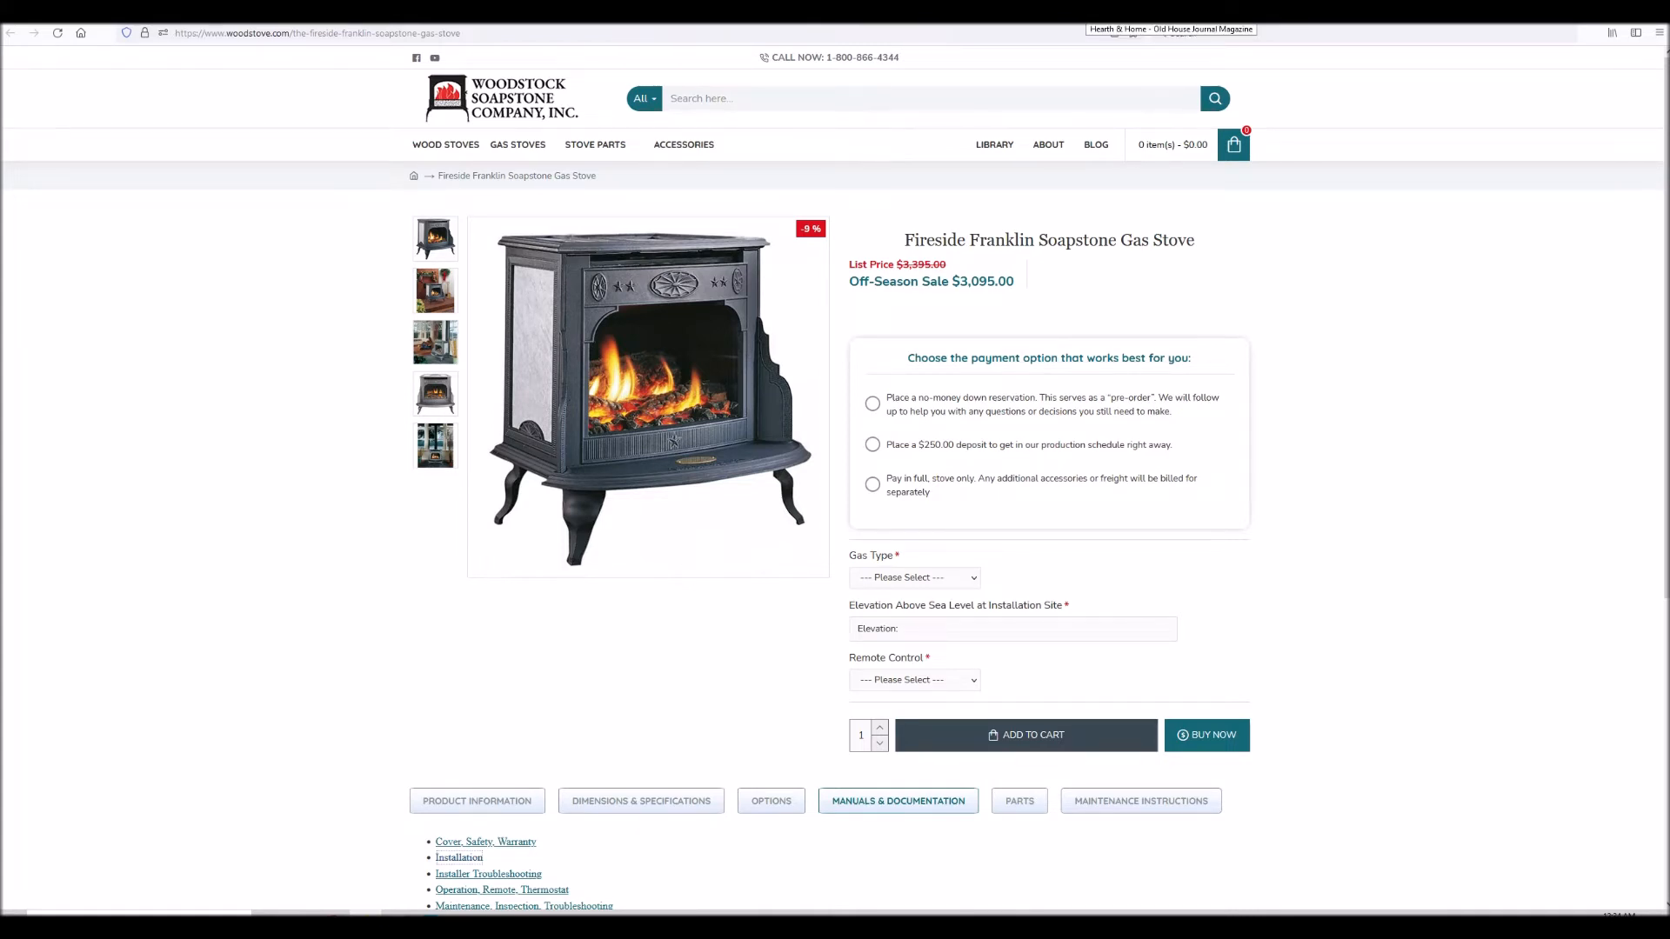
{"action": "left_click", "coordinate": [1086, 12]}
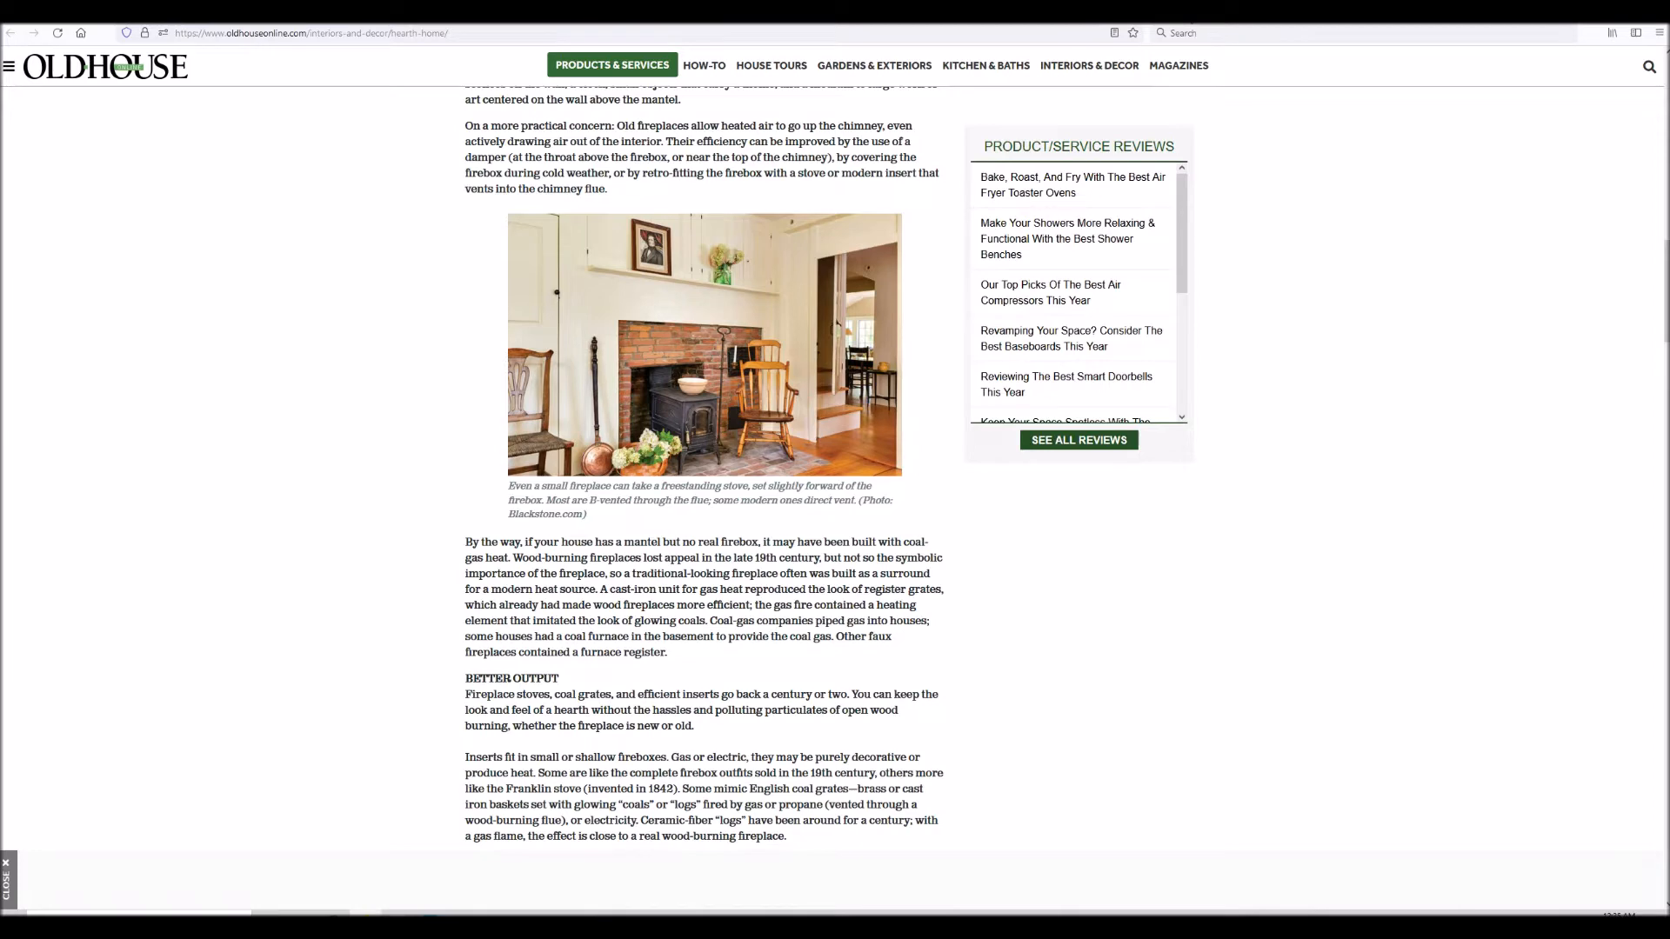
{"action": "left_click", "coordinate": [1187, 14]}
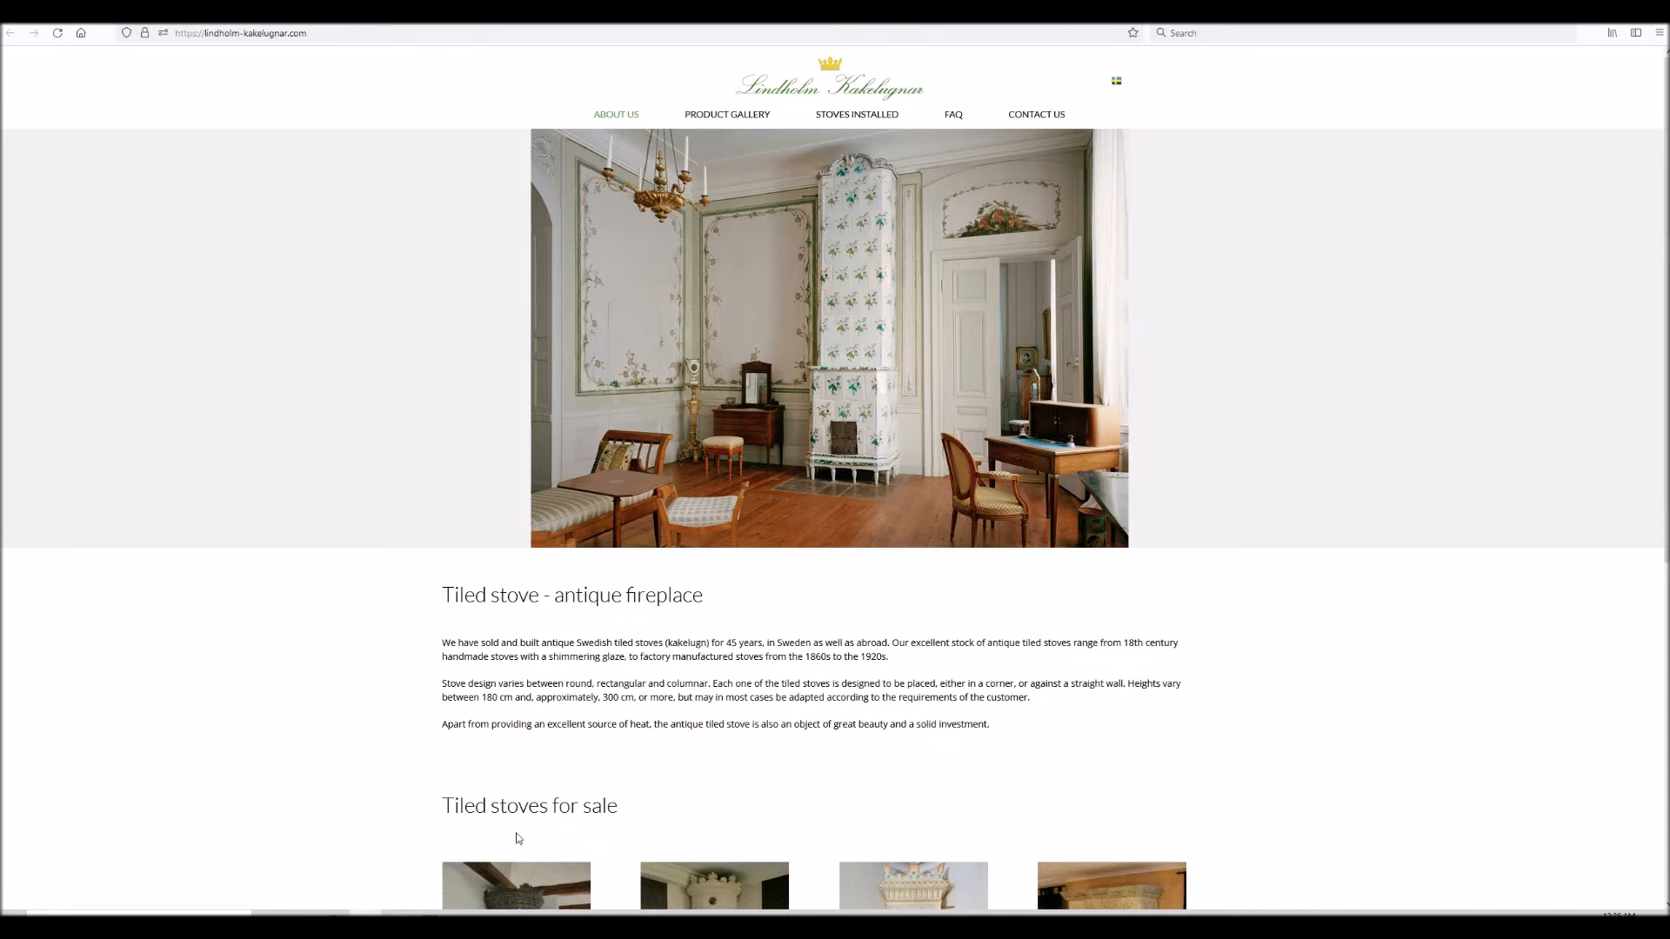
Switch to the Photos app and compare the La Lanterne, Versailles photographs of the marble fireplace and the dining room stove.
{"action": "mouse_move", "coordinate": [432, 913]}
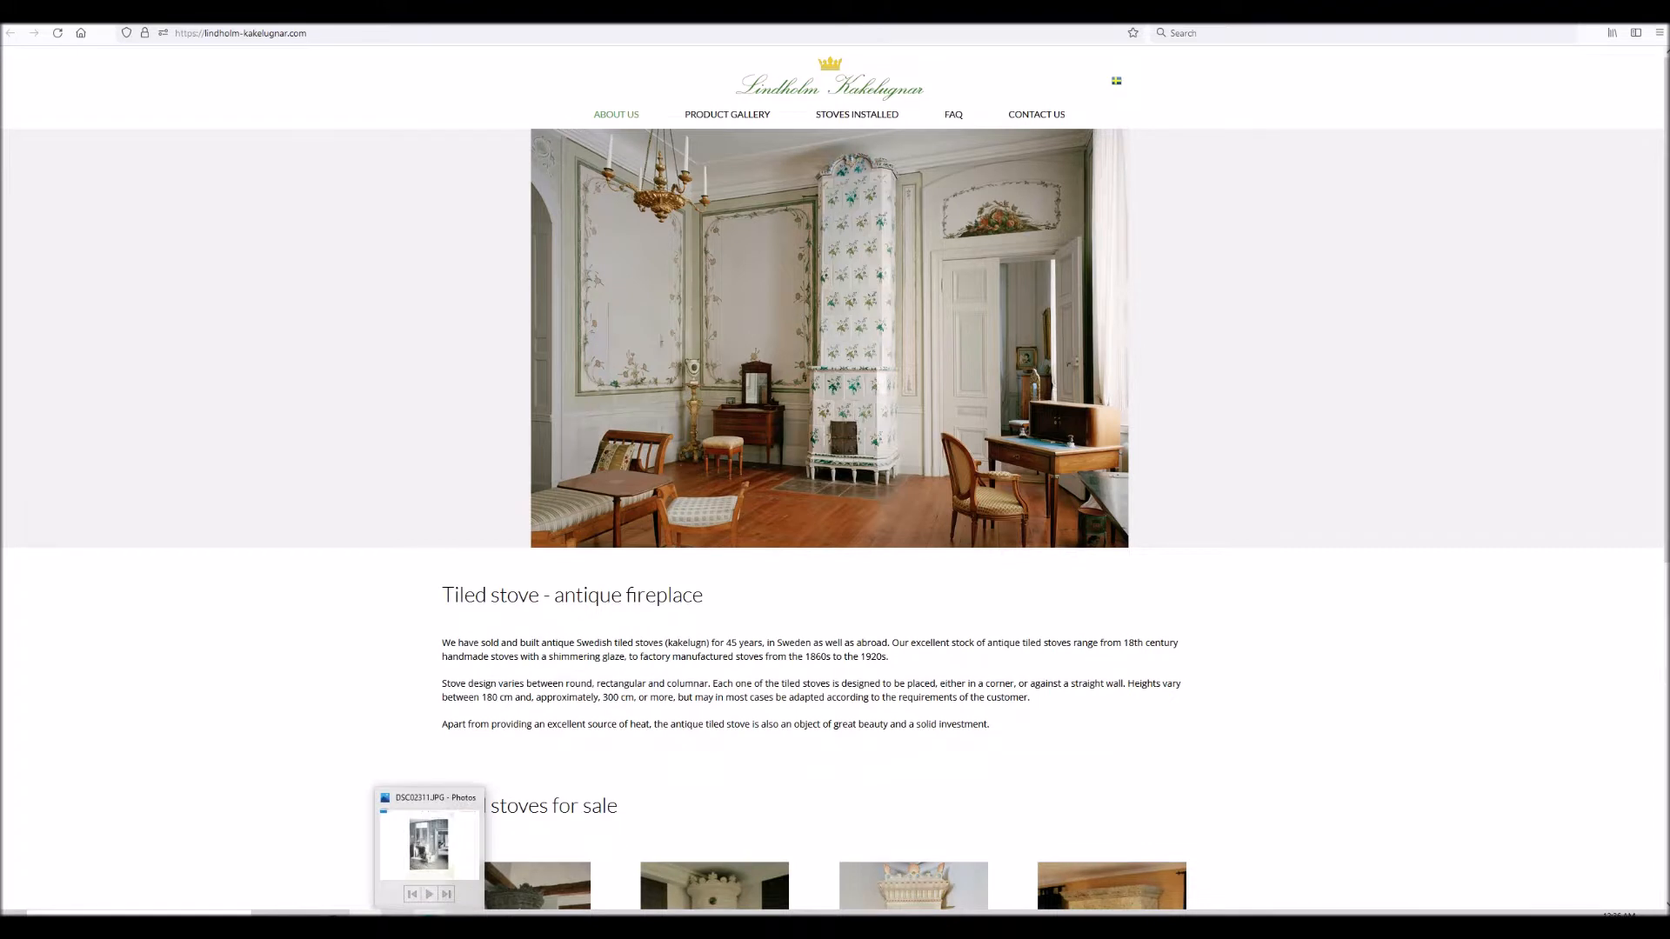
{"action": "left_click", "coordinate": [429, 844]}
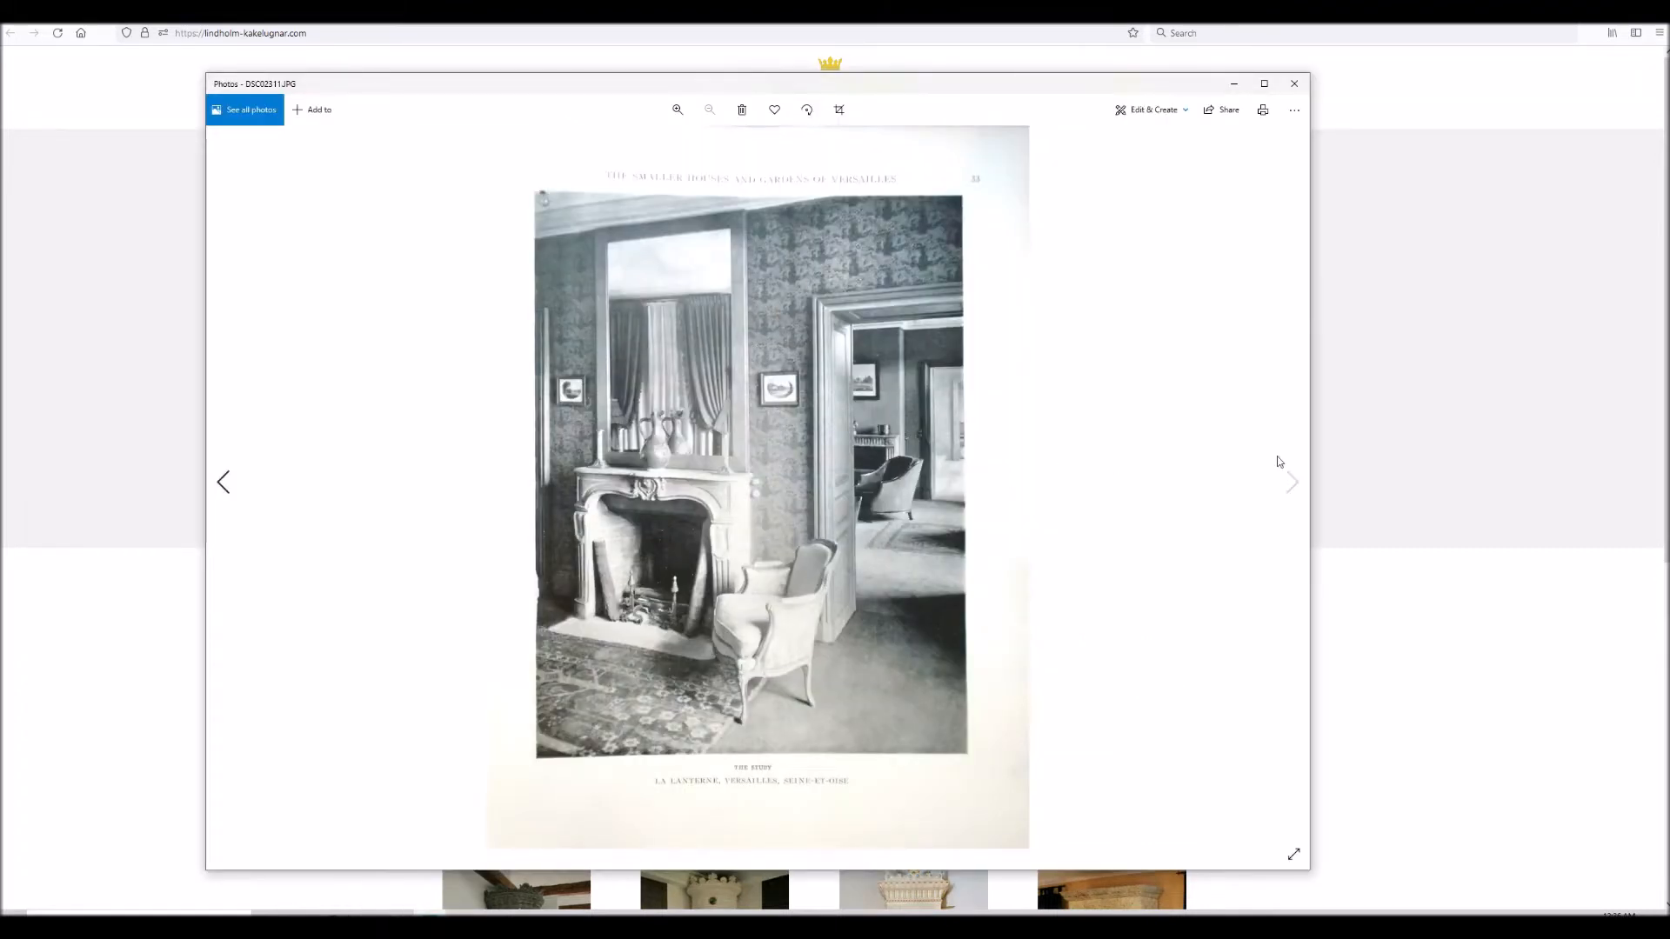
{"action": "left_click", "coordinate": [1290, 481]}
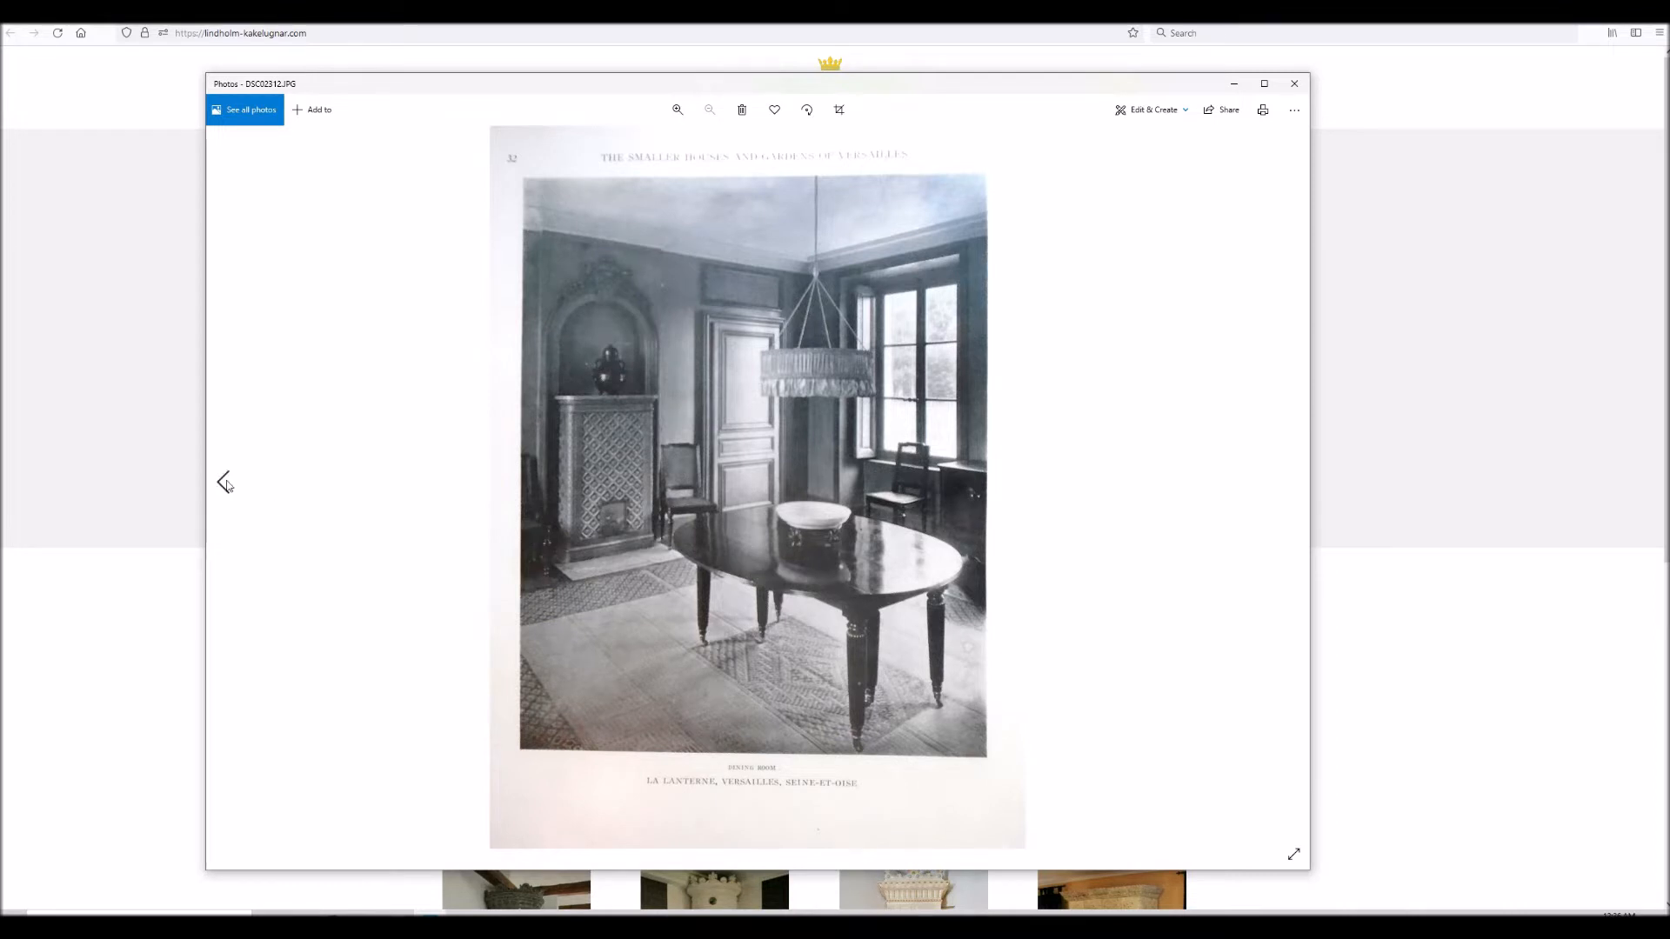
{"action": "left_click", "coordinate": [225, 484]}
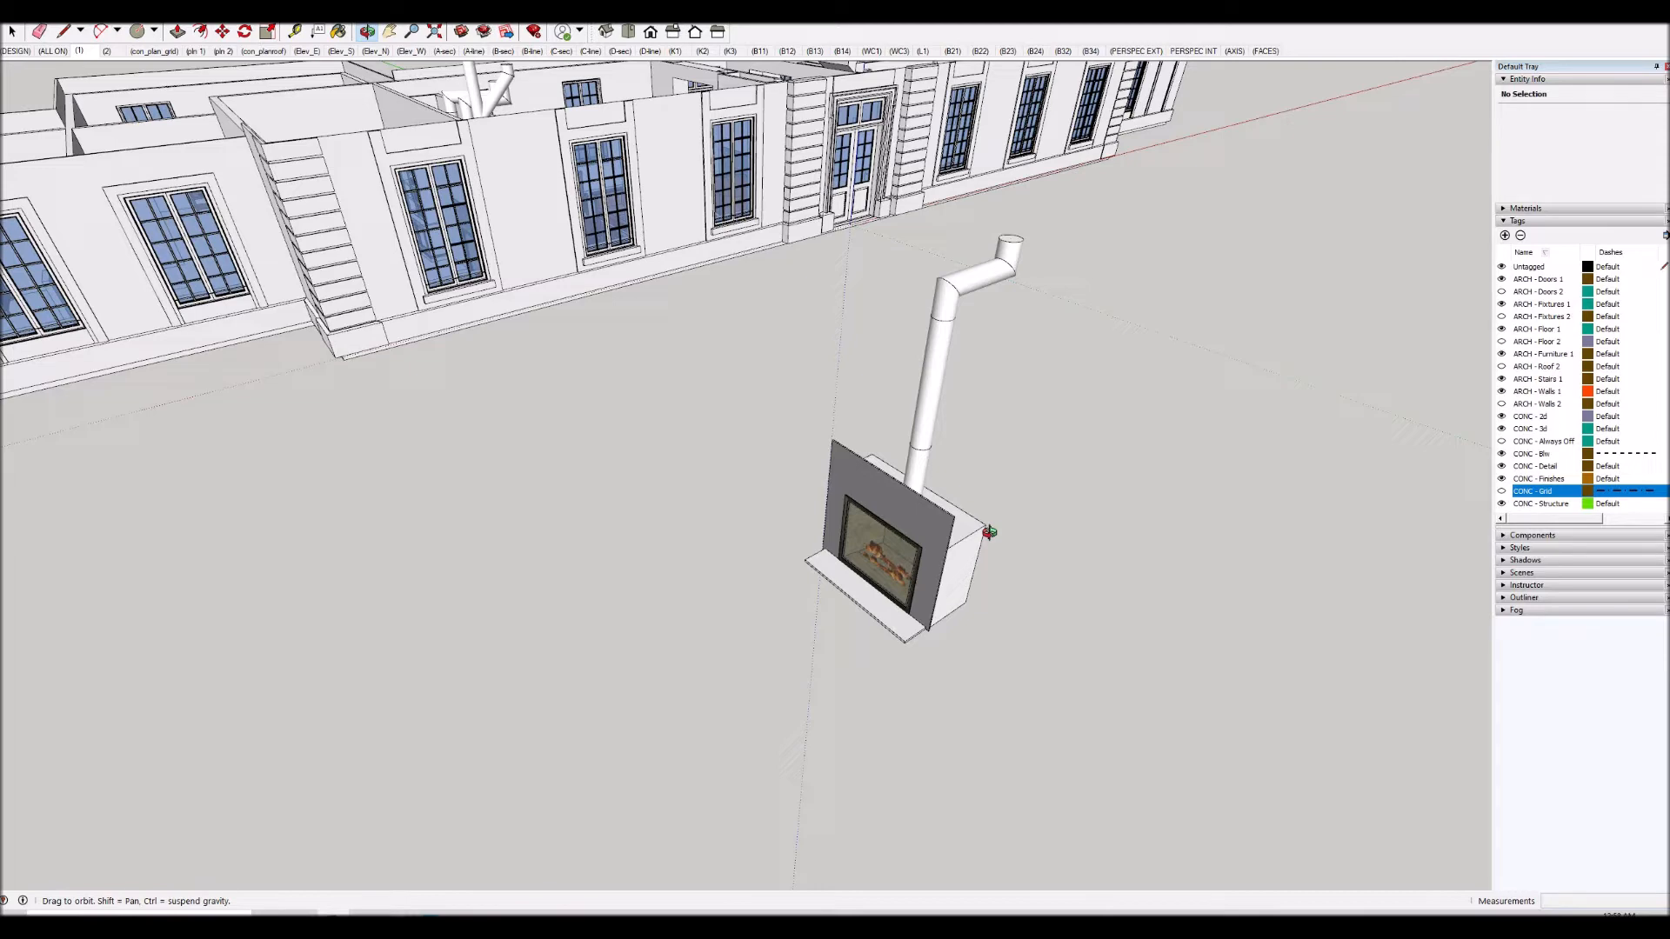
Examine the standalone fireplace model outside the house, including its firebox, surround, hearth slab and flue pipe.
{"action": "left_click_drag", "start_coordinate": [971, 548], "coordinate": [1002, 525]}
{"action": "scroll", "coordinate": [1001, 525], "scroll_direction": "up", "scroll_amount": 4}
{"action": "scroll", "coordinate": [1002, 525], "scroll_direction": "up", "scroll_amount": 6}
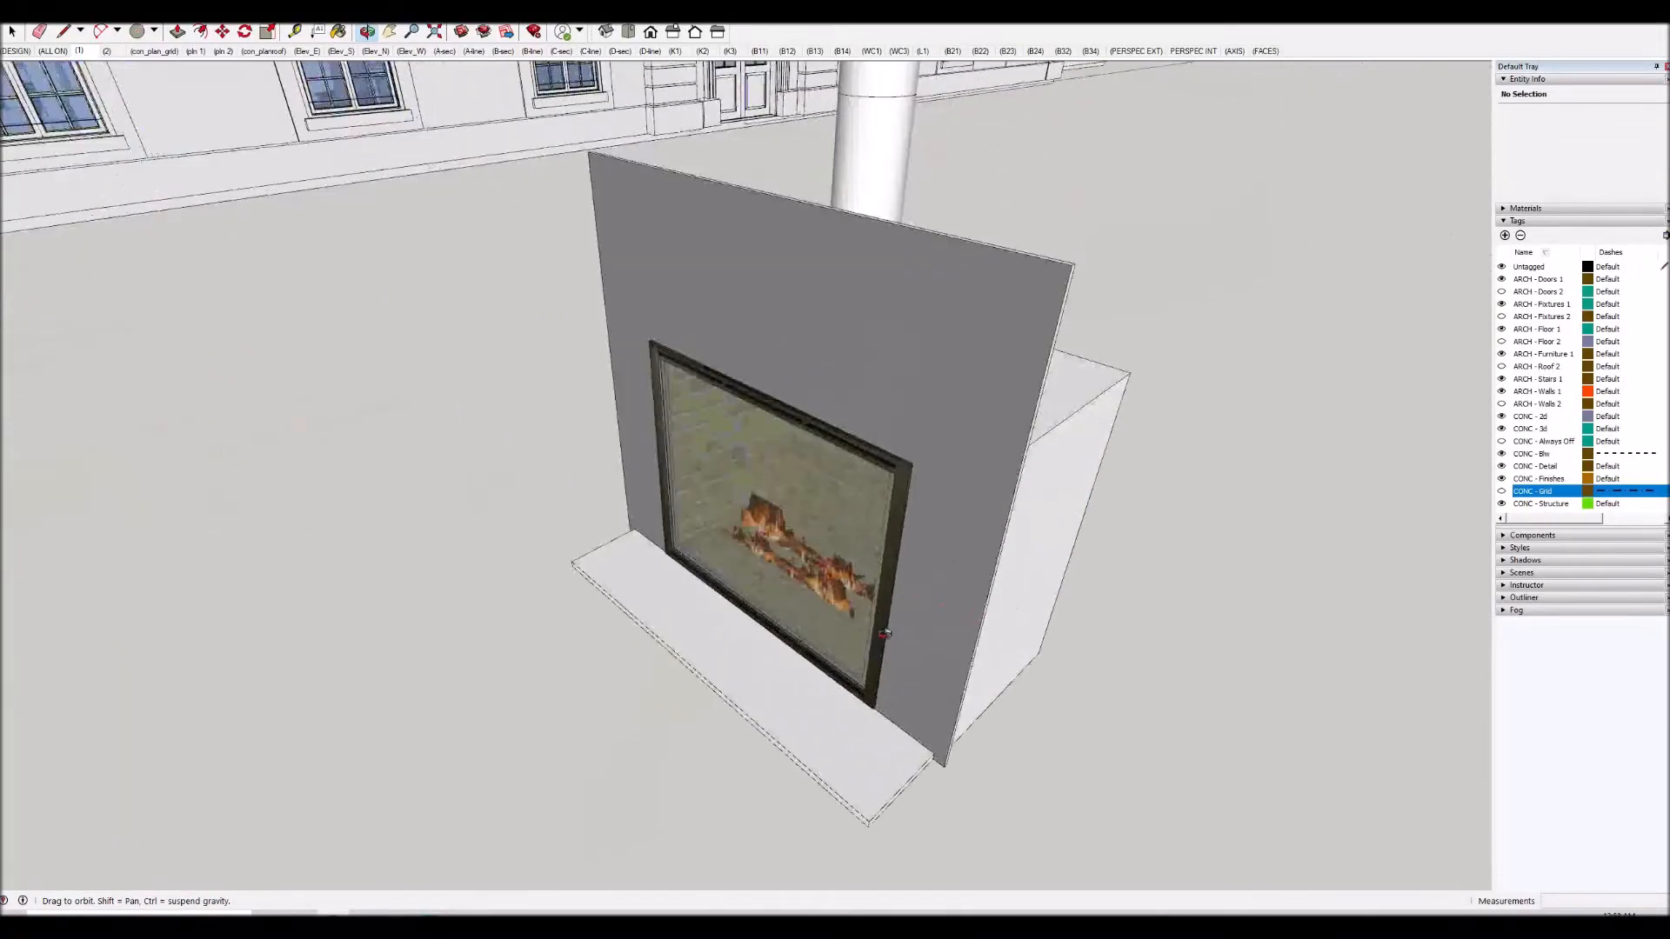
{"action": "left_click_drag", "start_coordinate": [1243, 551], "coordinate": [1181, 400]}
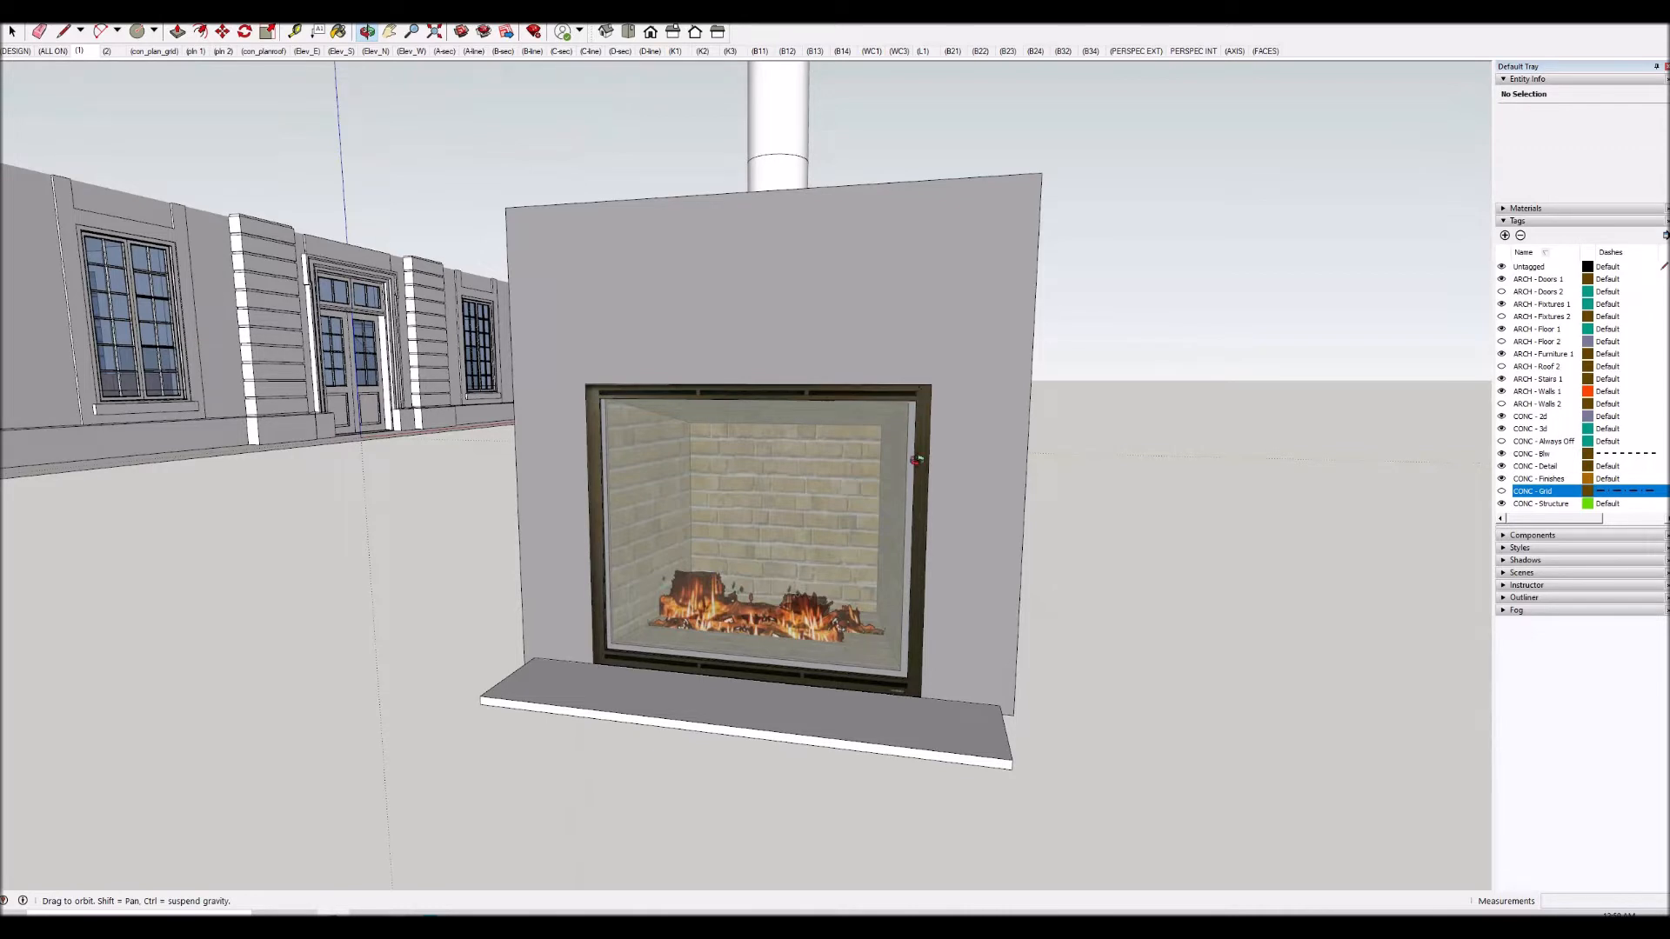
{"action": "left_click_drag", "start_coordinate": [905, 641], "coordinate": [911, 687]}
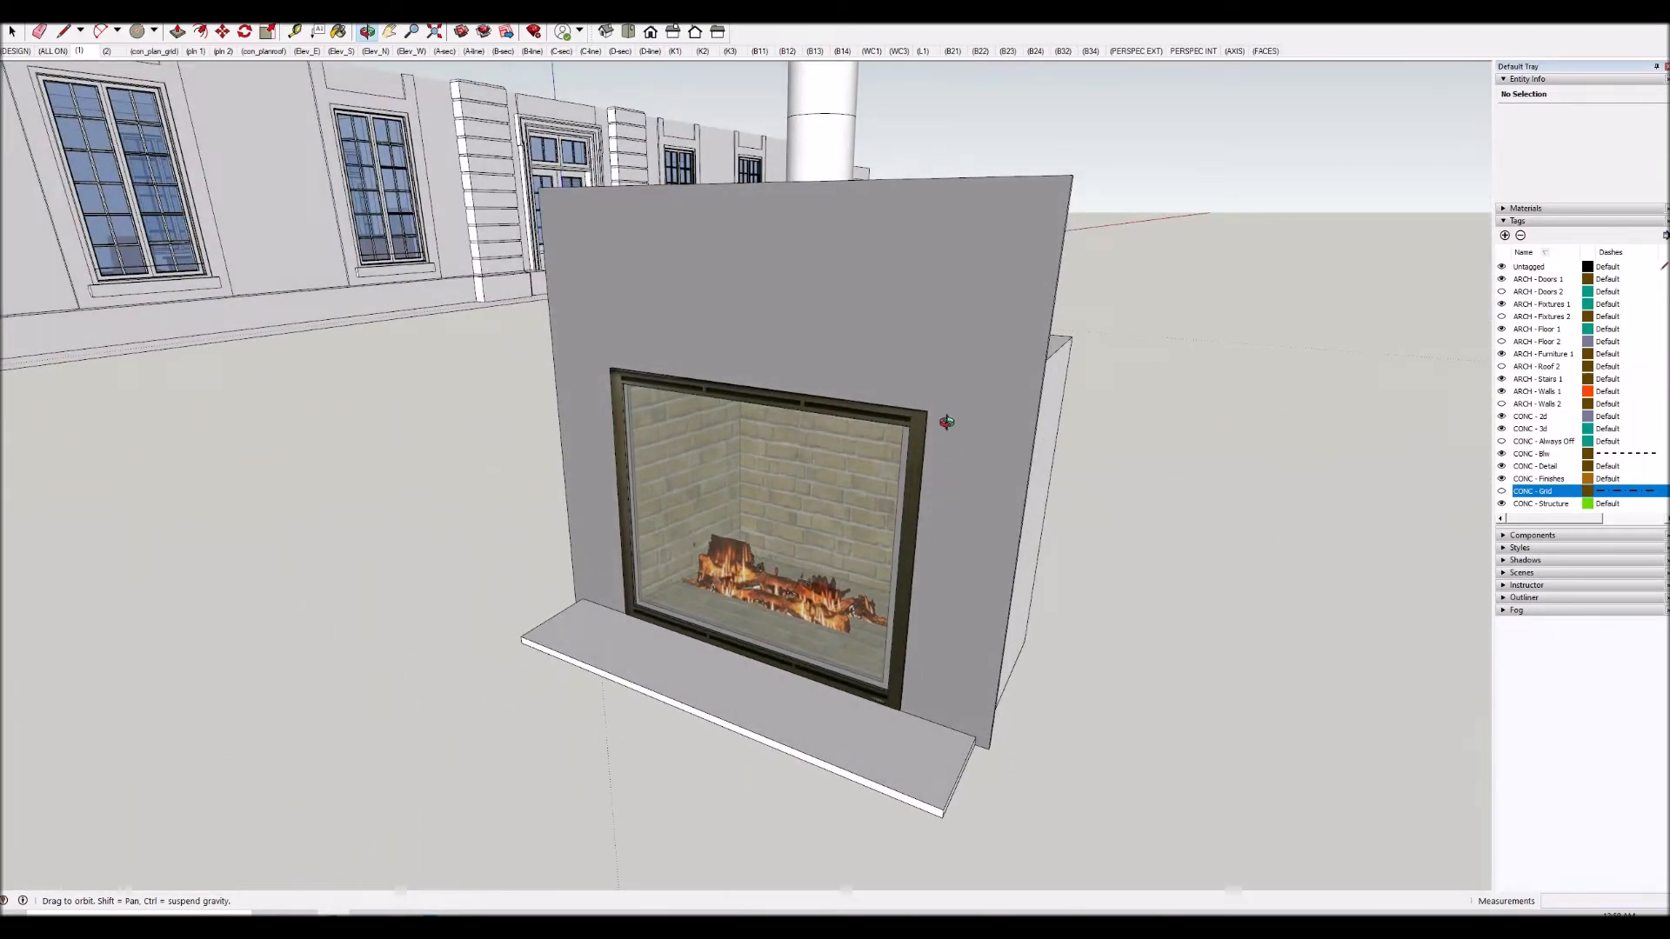
{"action": "left_click_drag", "start_coordinate": [940, 421], "coordinate": [773, 632]}
{"action": "scroll", "coordinate": [773, 632], "scroll_direction": "down", "scroll_amount": 10}
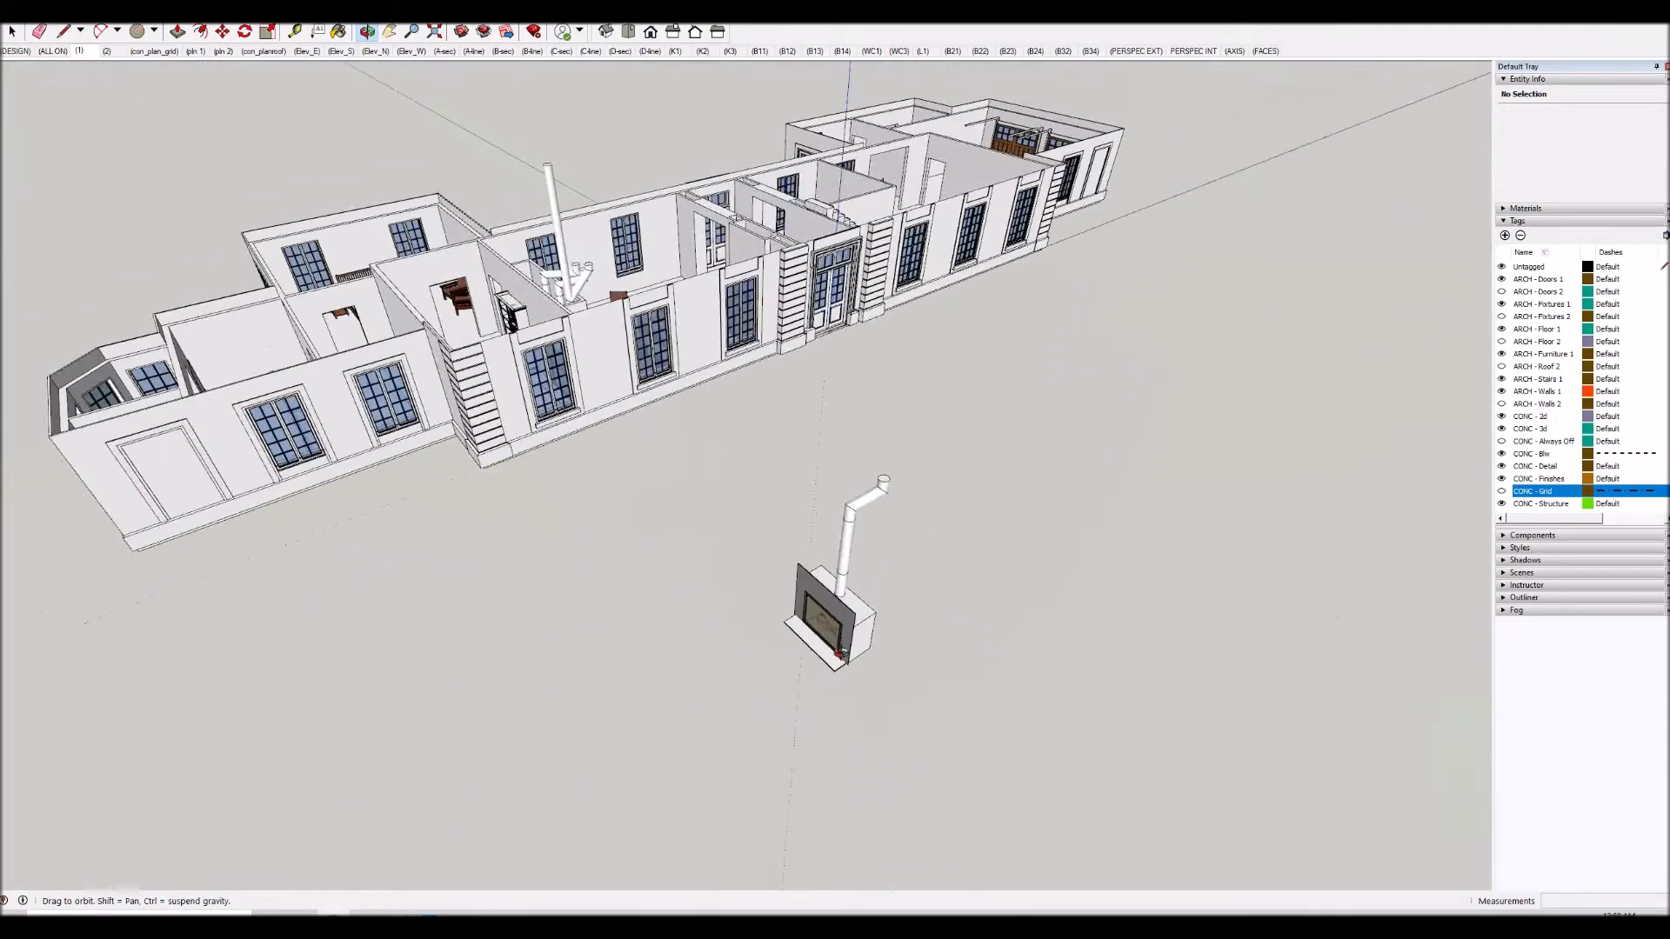
Examine the house's open ground floor, focusing on the living room fireplaces, their flues and the central entrance hall.
{"action": "left_click_drag", "start_coordinate": [814, 641], "coordinate": [522, 782]}
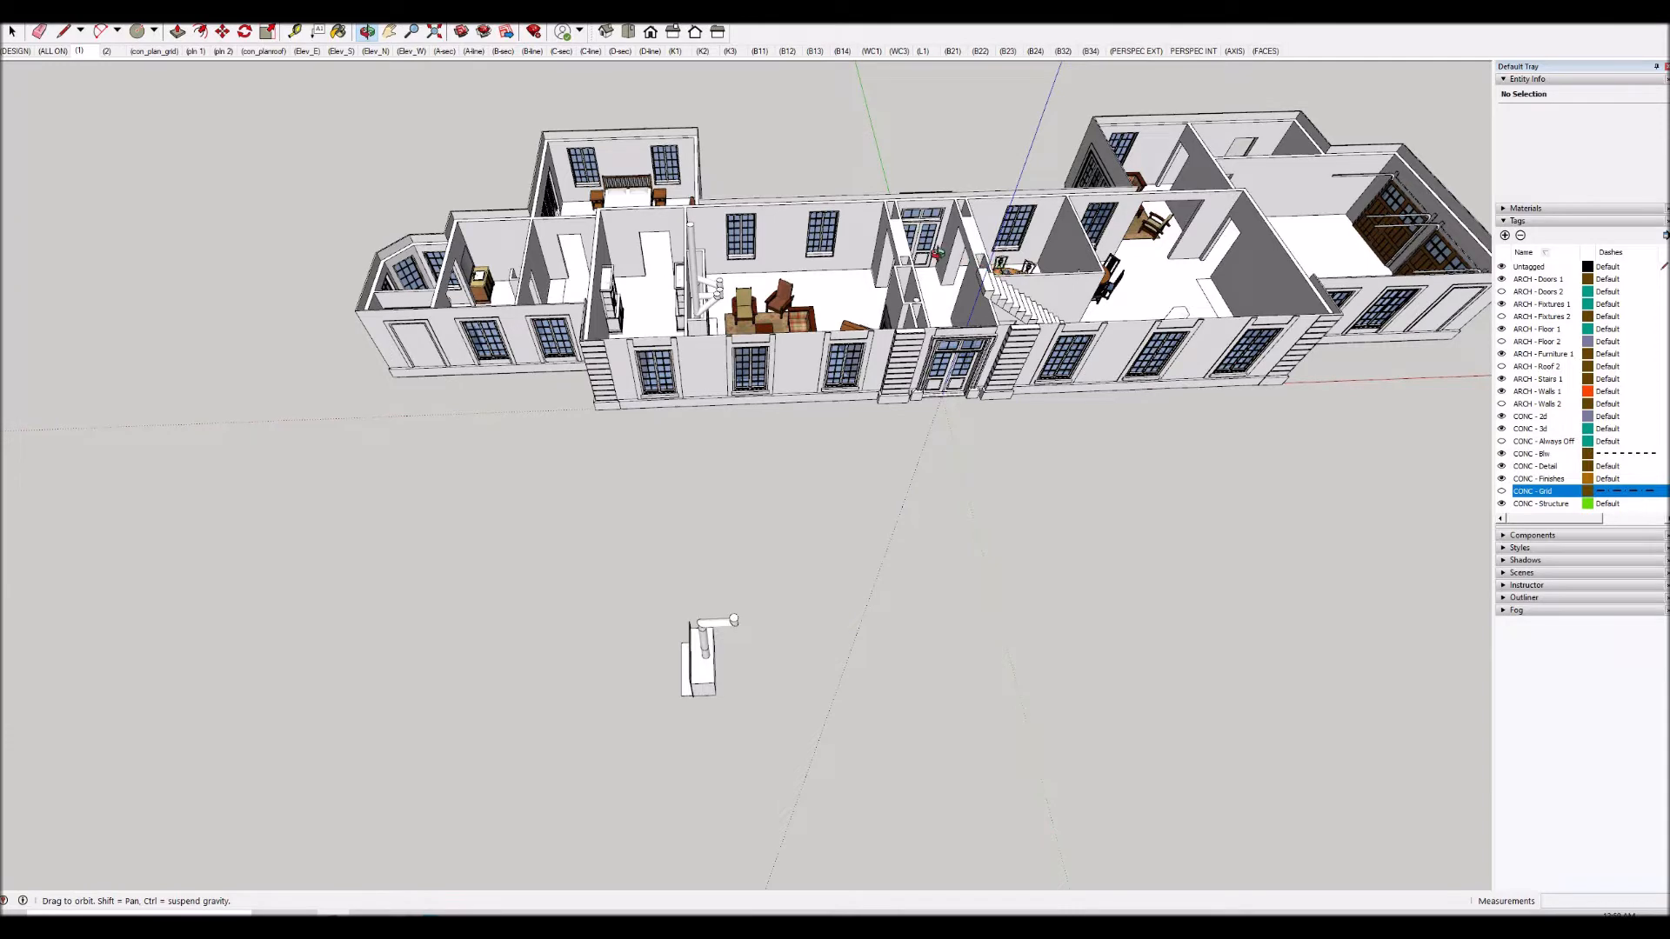
{"action": "left_click_drag", "start_coordinate": [938, 254], "coordinate": [932, 258]}
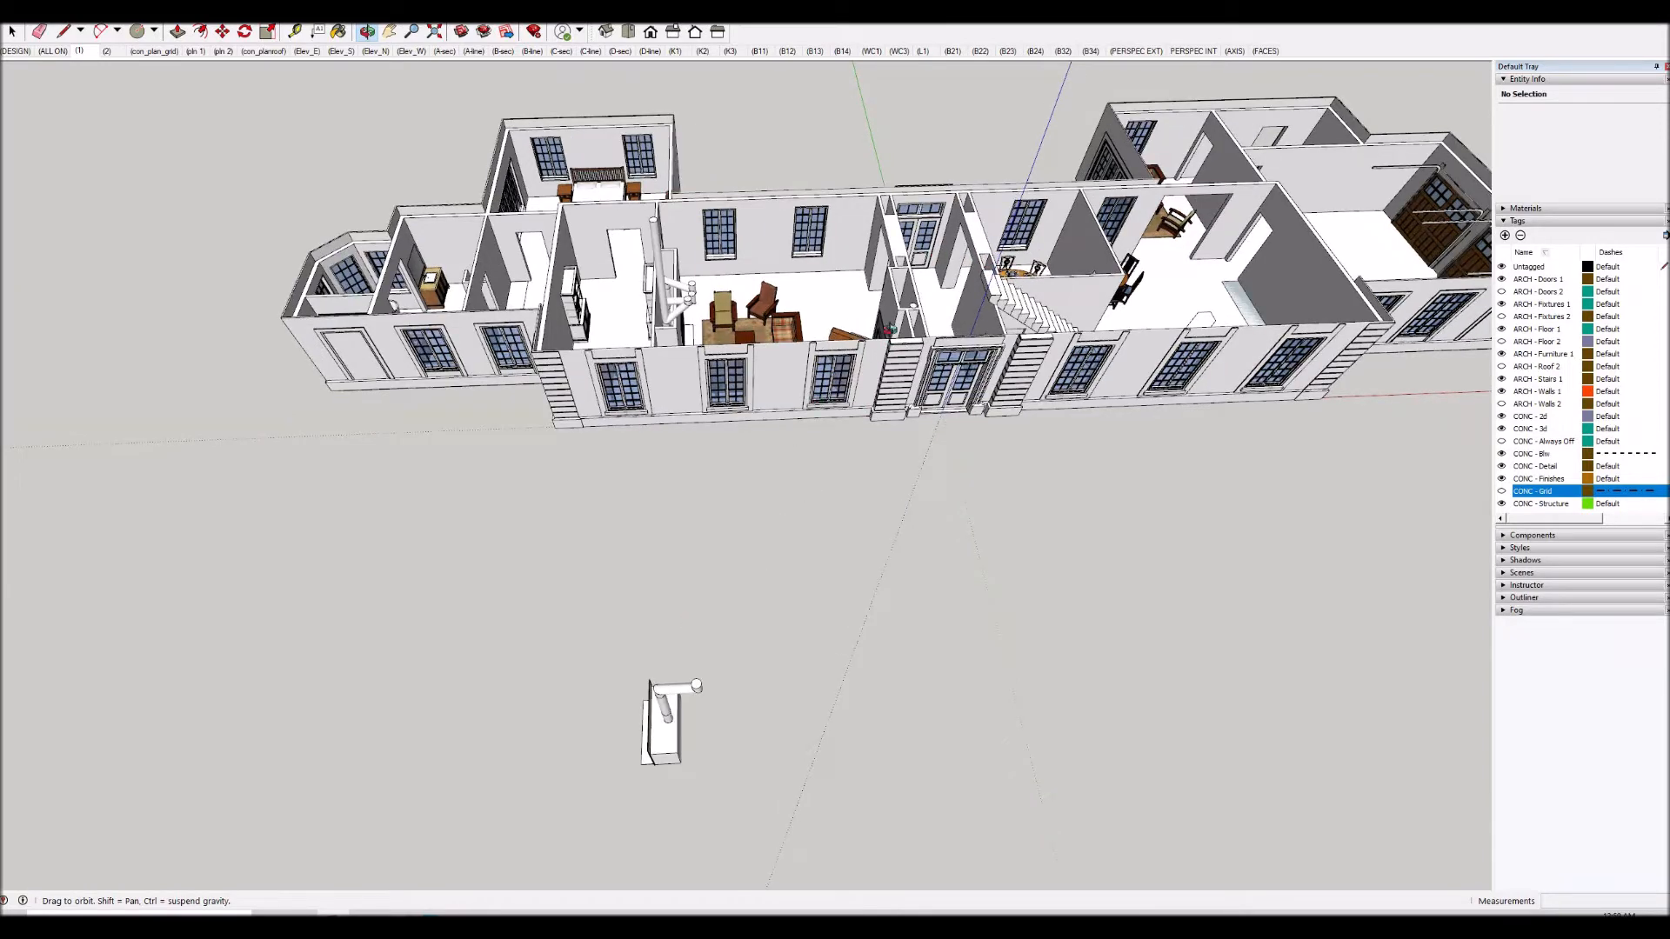
{"action": "scroll", "coordinate": [921, 219], "scroll_direction": "up", "scroll_amount": 2}
{"action": "scroll", "coordinate": [921, 219], "scroll_direction": "up", "scroll_amount": 3}
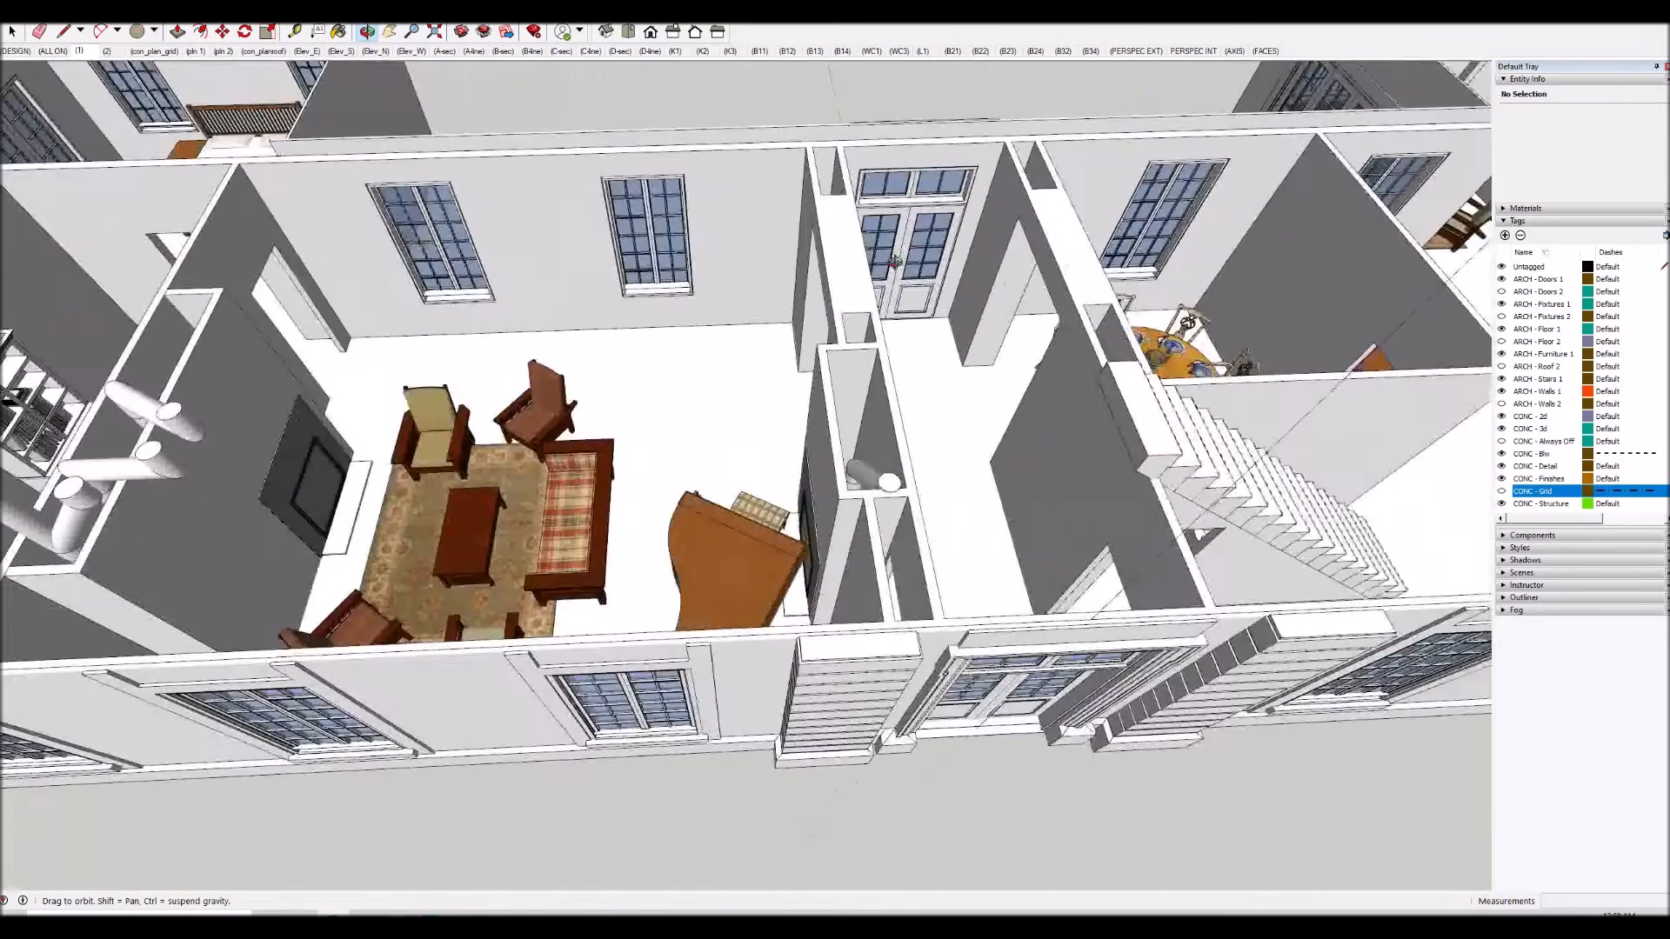
{"action": "scroll", "coordinate": [499, 391], "scroll_direction": "up", "scroll_amount": 1}
{"action": "scroll", "coordinate": [514, 409], "scroll_direction": "down", "scroll_amount": 3}
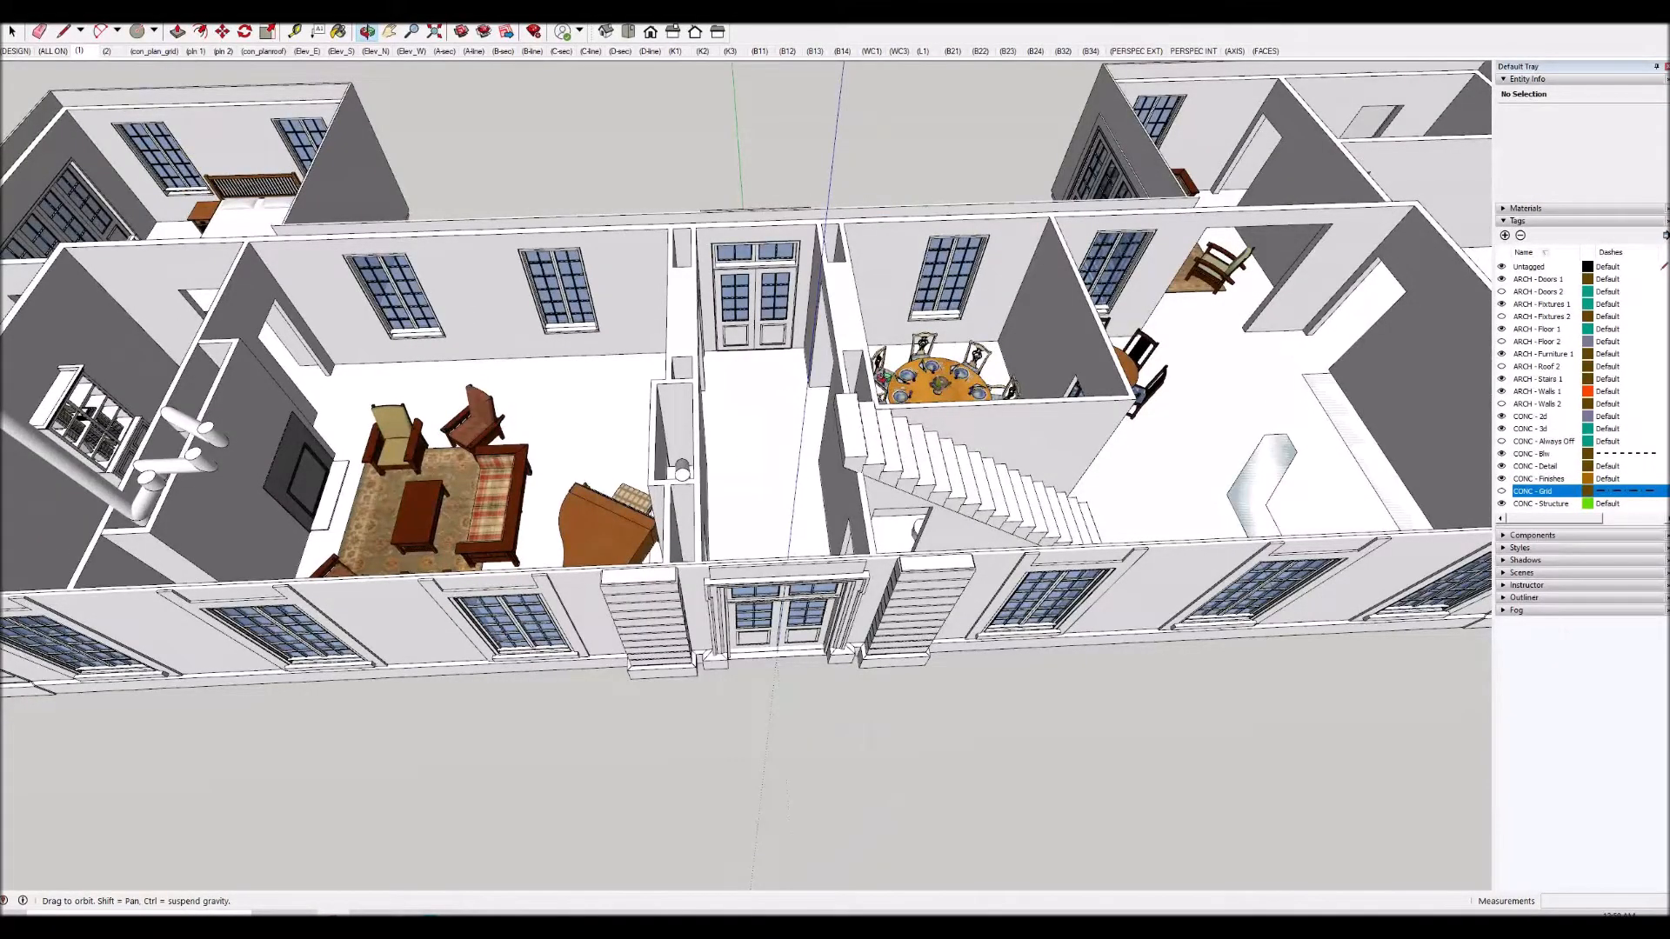
Examine the open ground floor from above, comparing the living room fireplaces, entrance hall, staircase and dining room.
{"action": "left_click_drag", "start_coordinate": [753, 430], "coordinate": [861, 536]}
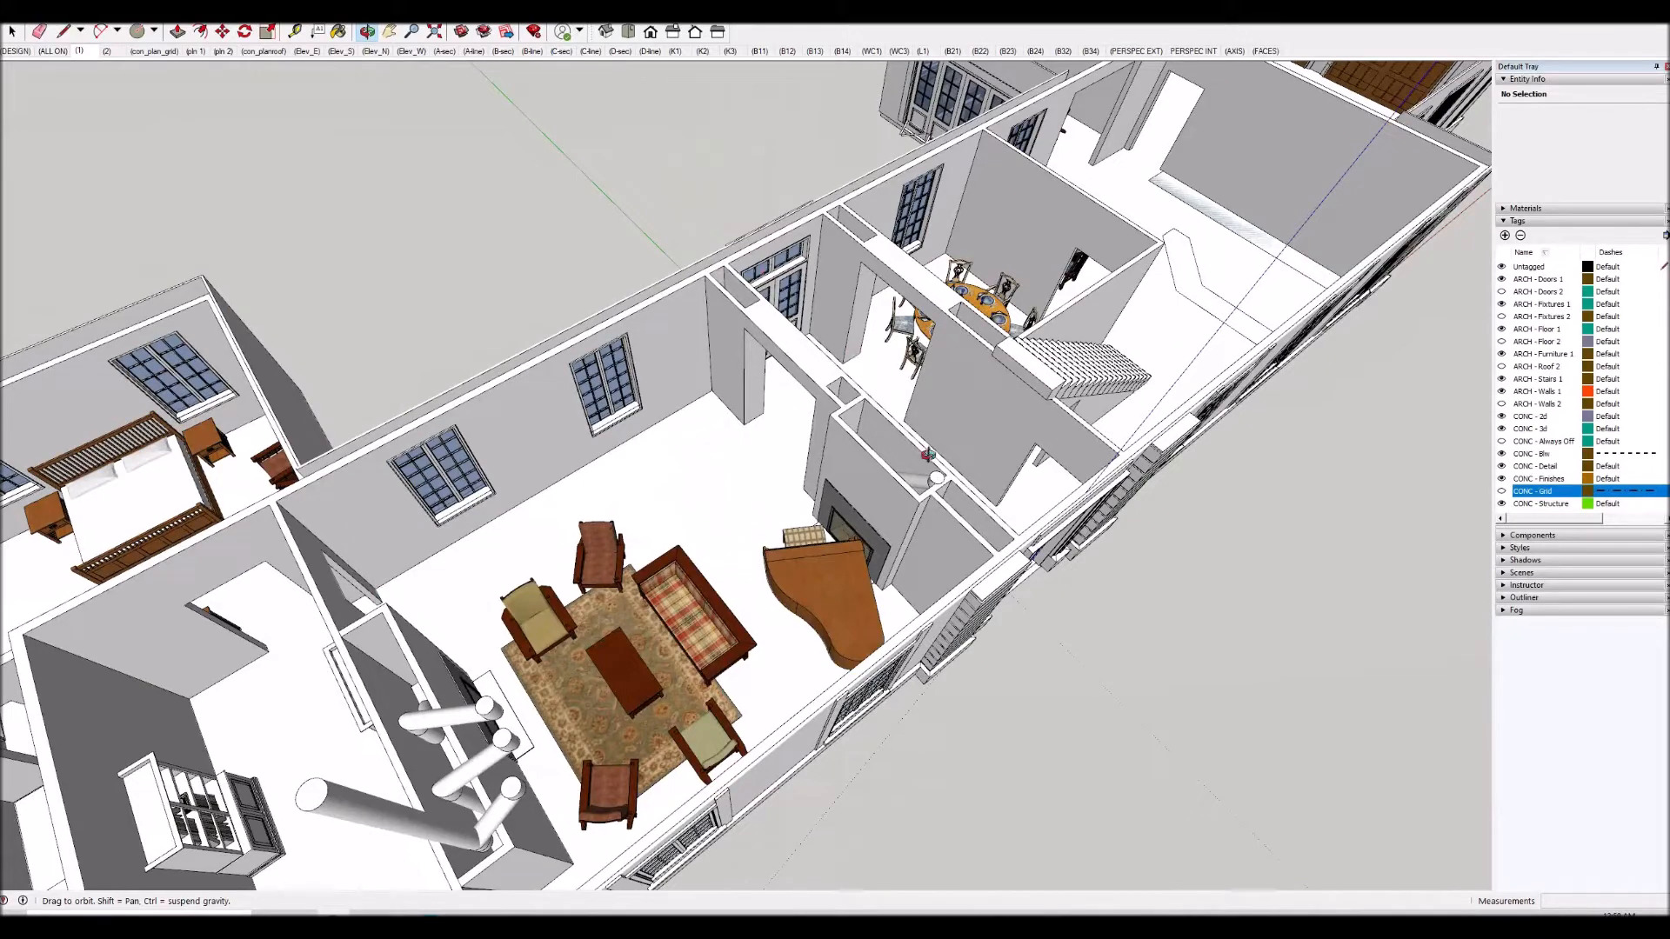
{"action": "left_click_drag", "start_coordinate": [956, 505], "coordinate": [673, 487]}
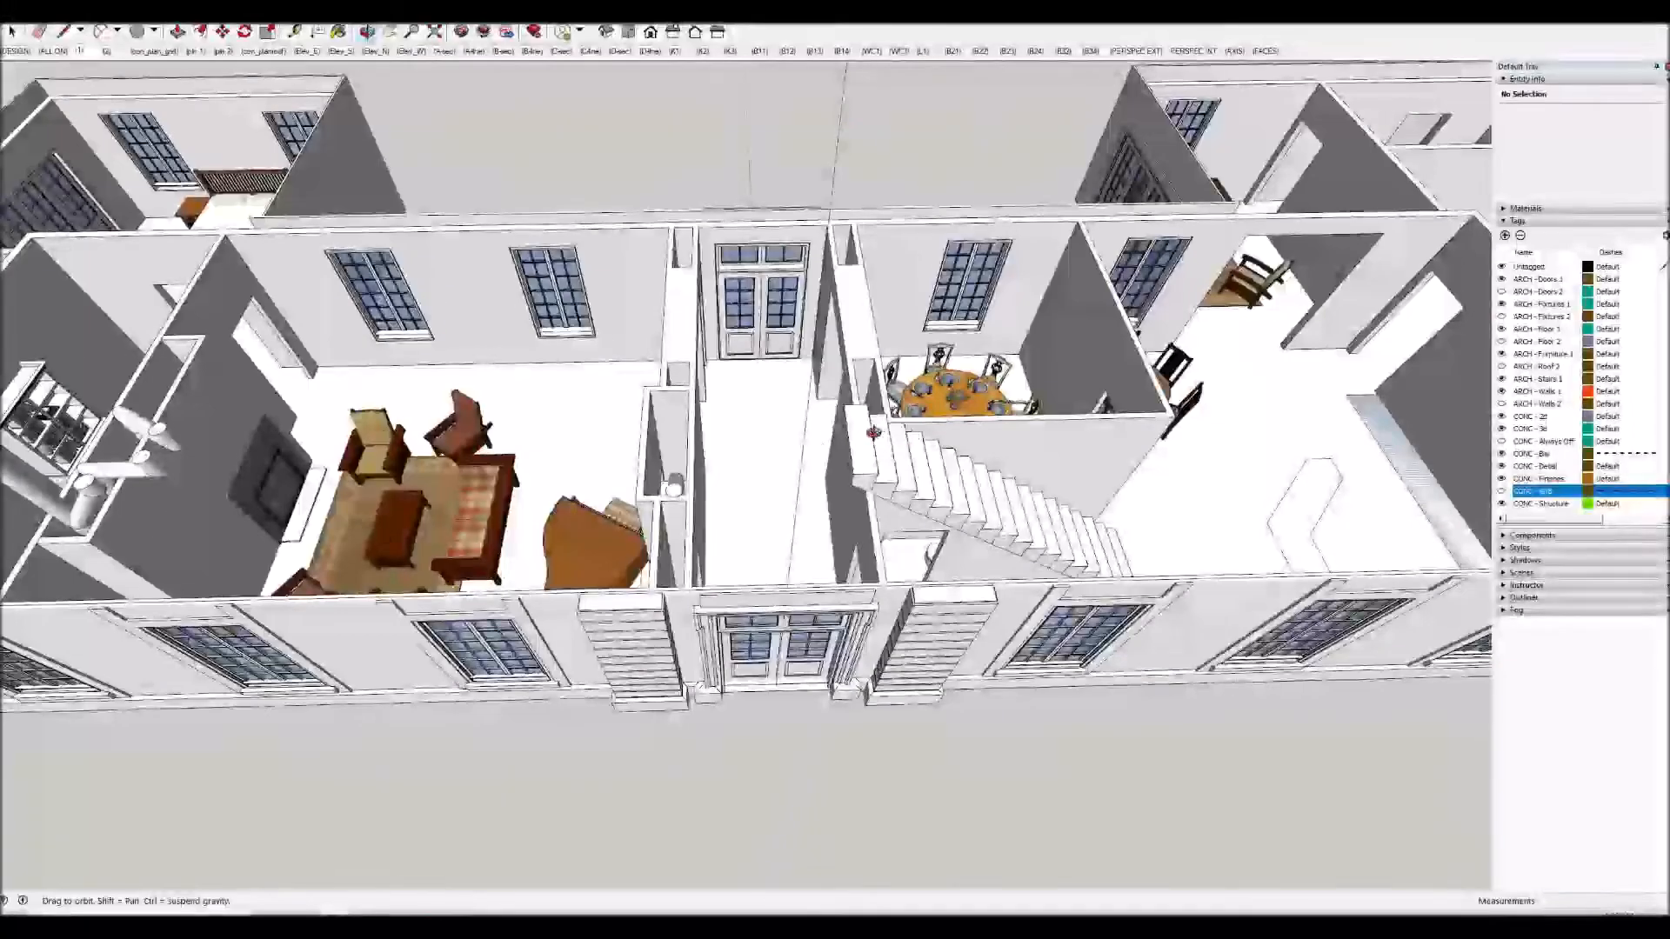
{"action": "scroll", "coordinate": [776, 439], "scroll_direction": "up", "scroll_amount": 4}
{"action": "left_click_drag", "start_coordinate": [776, 443], "coordinate": [771, 485]}
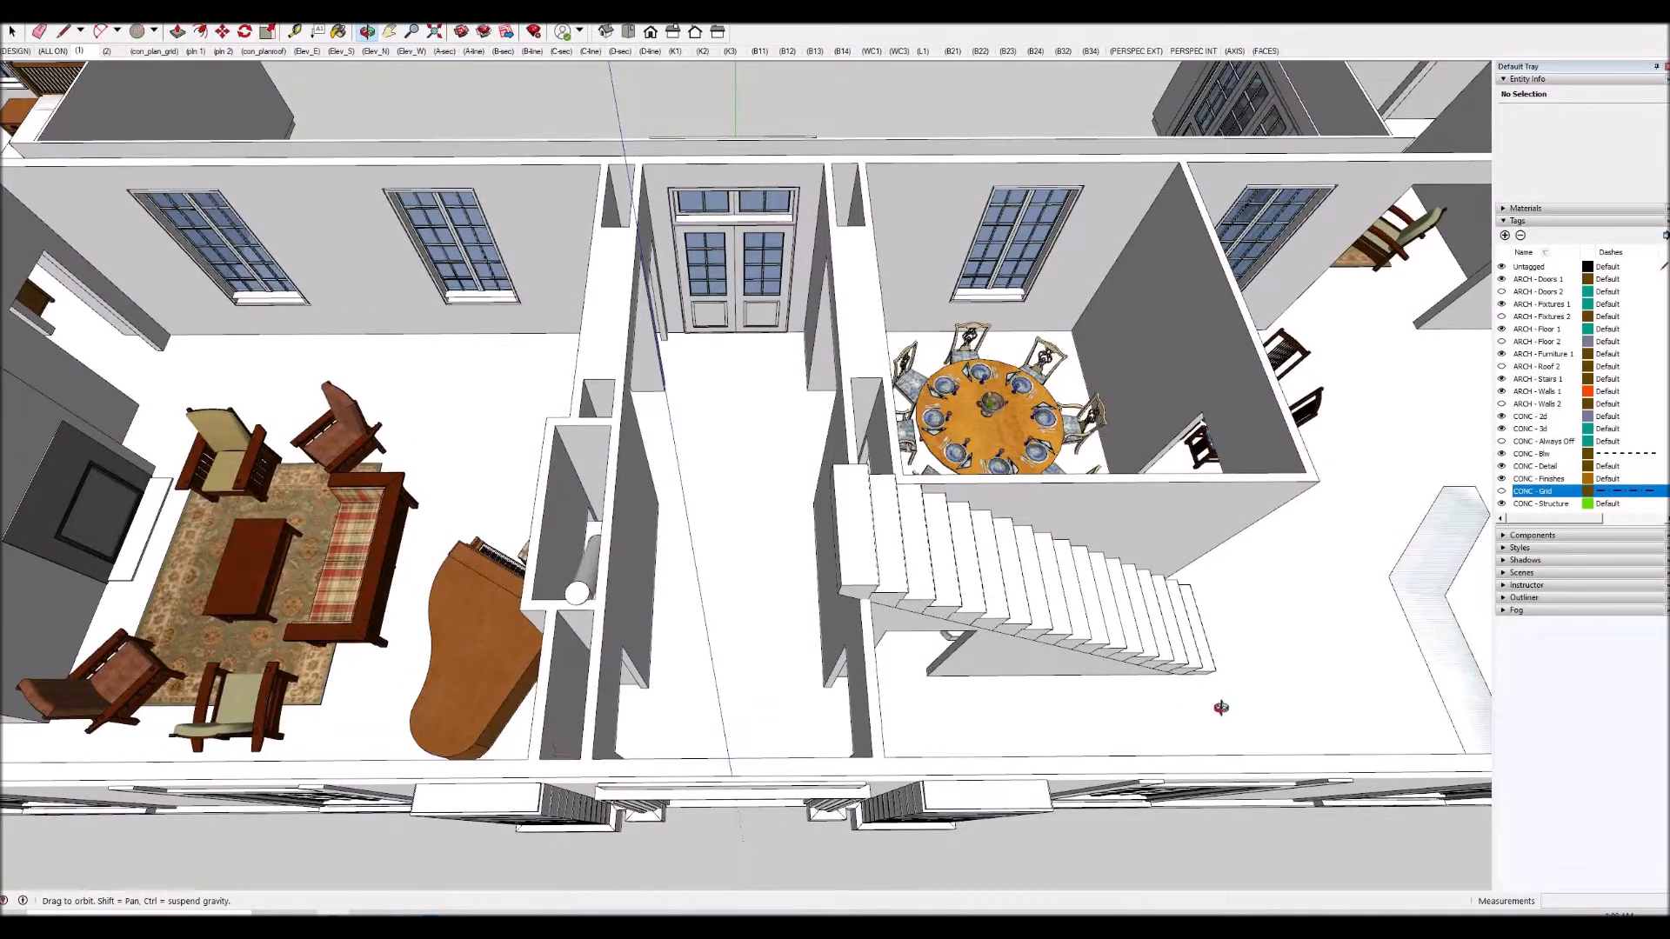
{"action": "scroll", "coordinate": [809, 713], "scroll_direction": "down", "scroll_amount": 3}
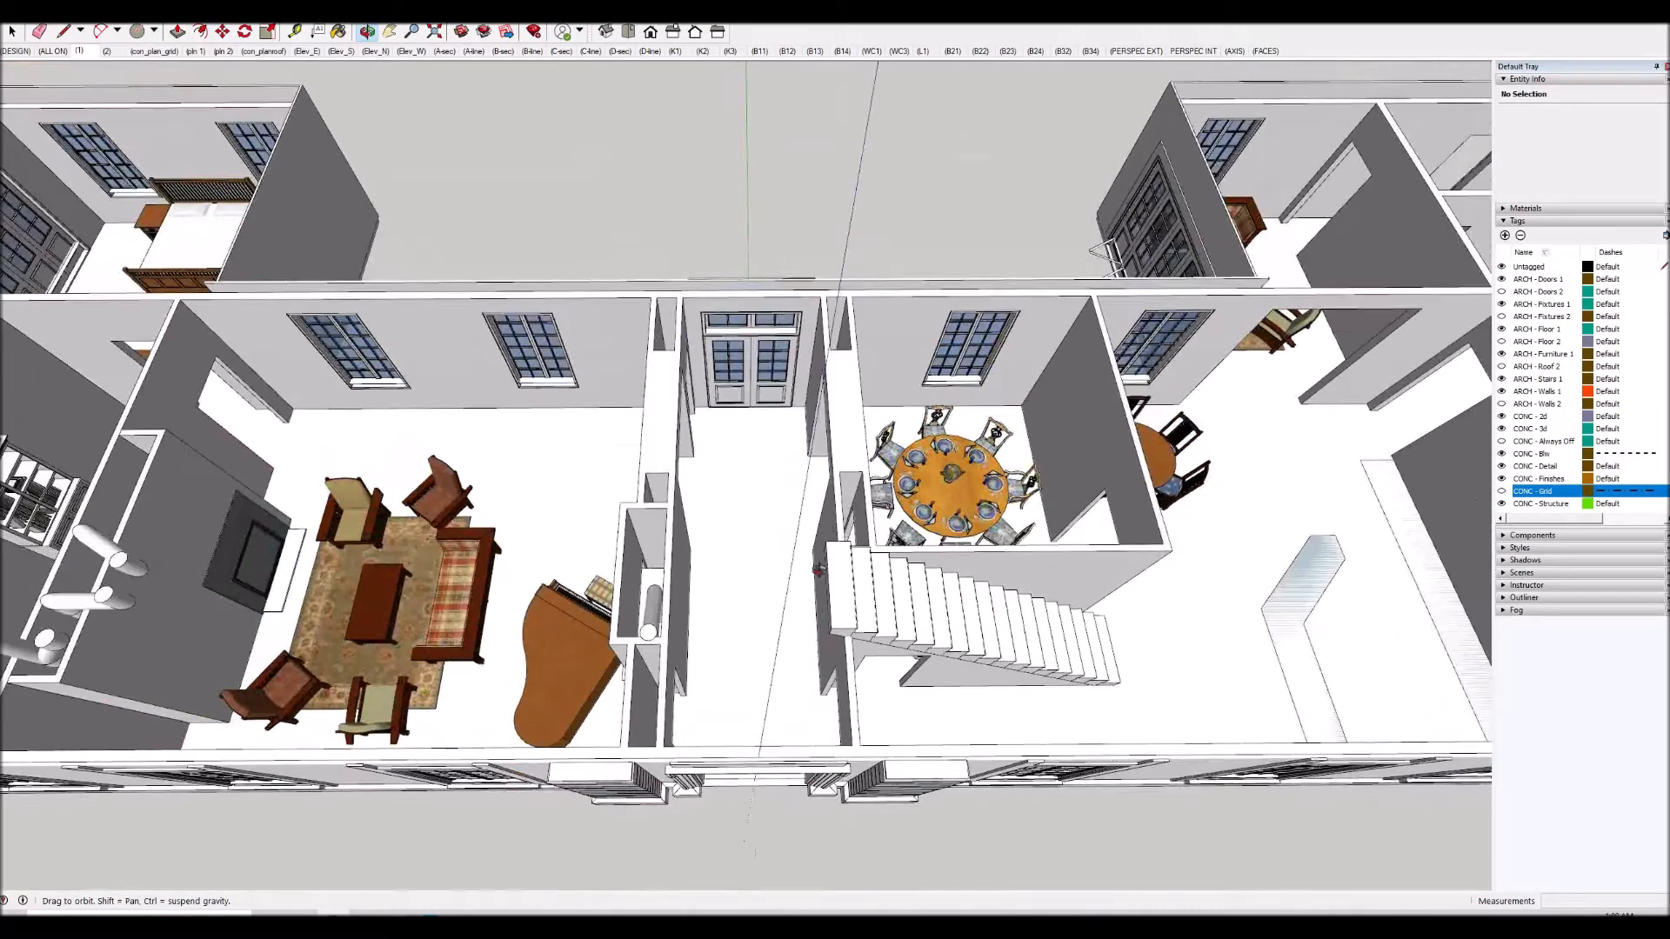
{"action": "scroll", "coordinate": [795, 372], "scroll_direction": "up", "scroll_amount": 6}
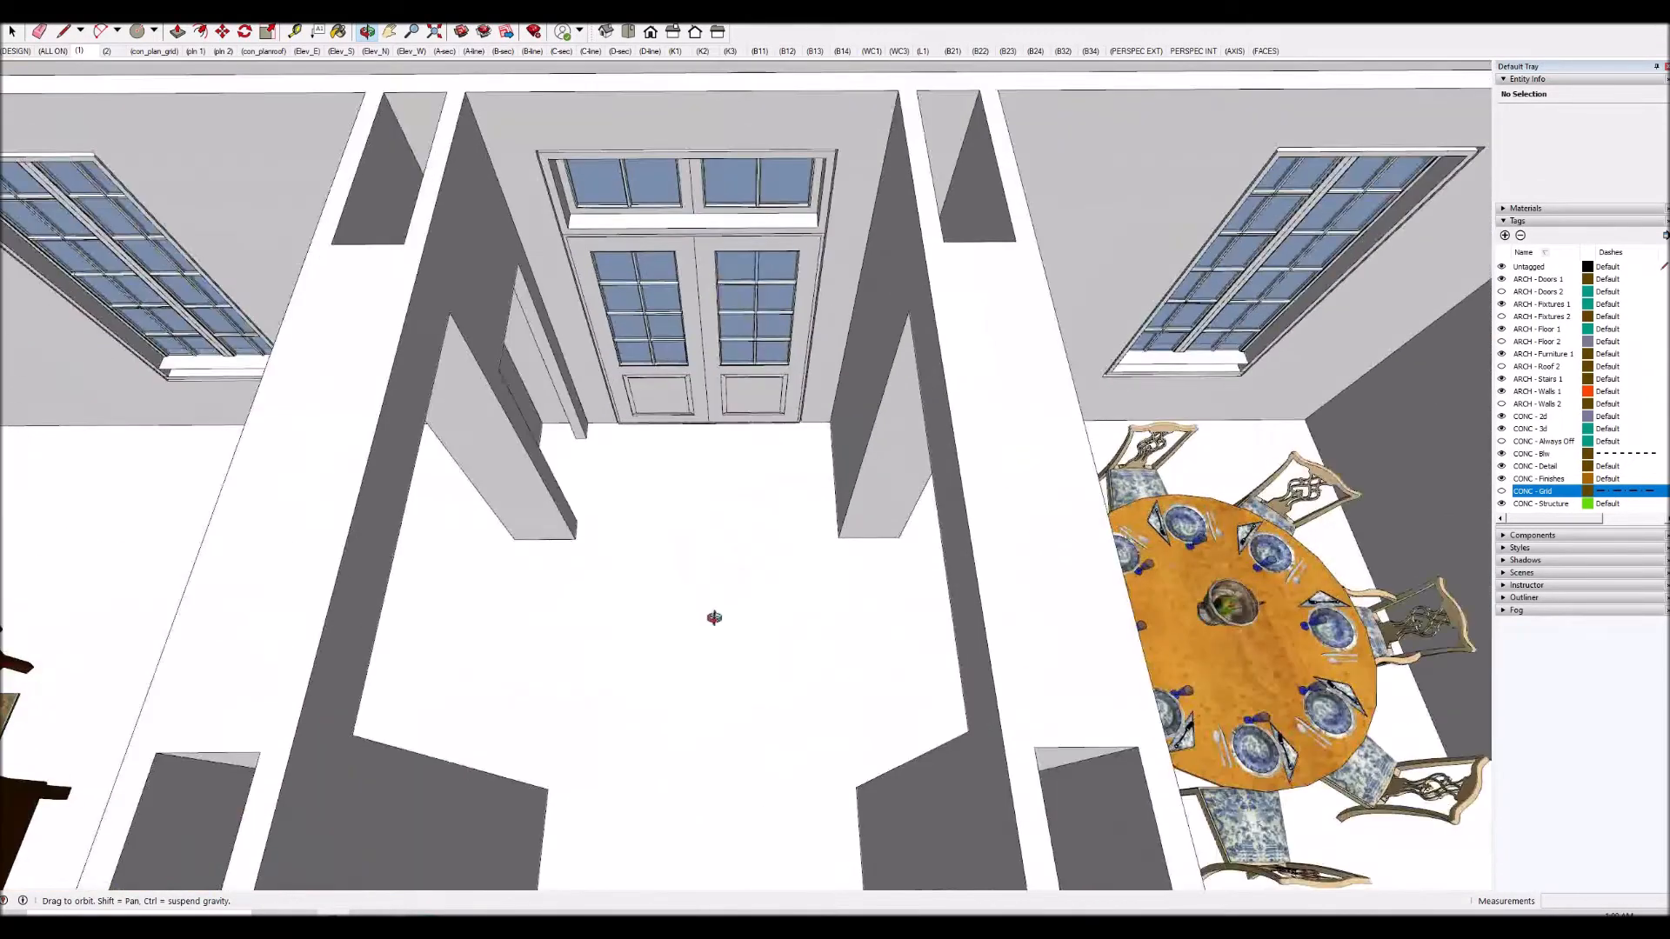
{"action": "scroll", "coordinate": [701, 387], "scroll_direction": "up", "scroll_amount": 2}
Show the ARCH - Floor 2 tag to enclose the entrance hall from above, viewed at eye level towards the double doors.
{"action": "left_click_drag", "start_coordinate": [698, 353], "coordinate": [698, 132]}
{"action": "key", "text": "h"}
{"action": "left_click_drag", "start_coordinate": [729, 237], "coordinate": [727, 134]}
{"action": "key", "text": "o"}
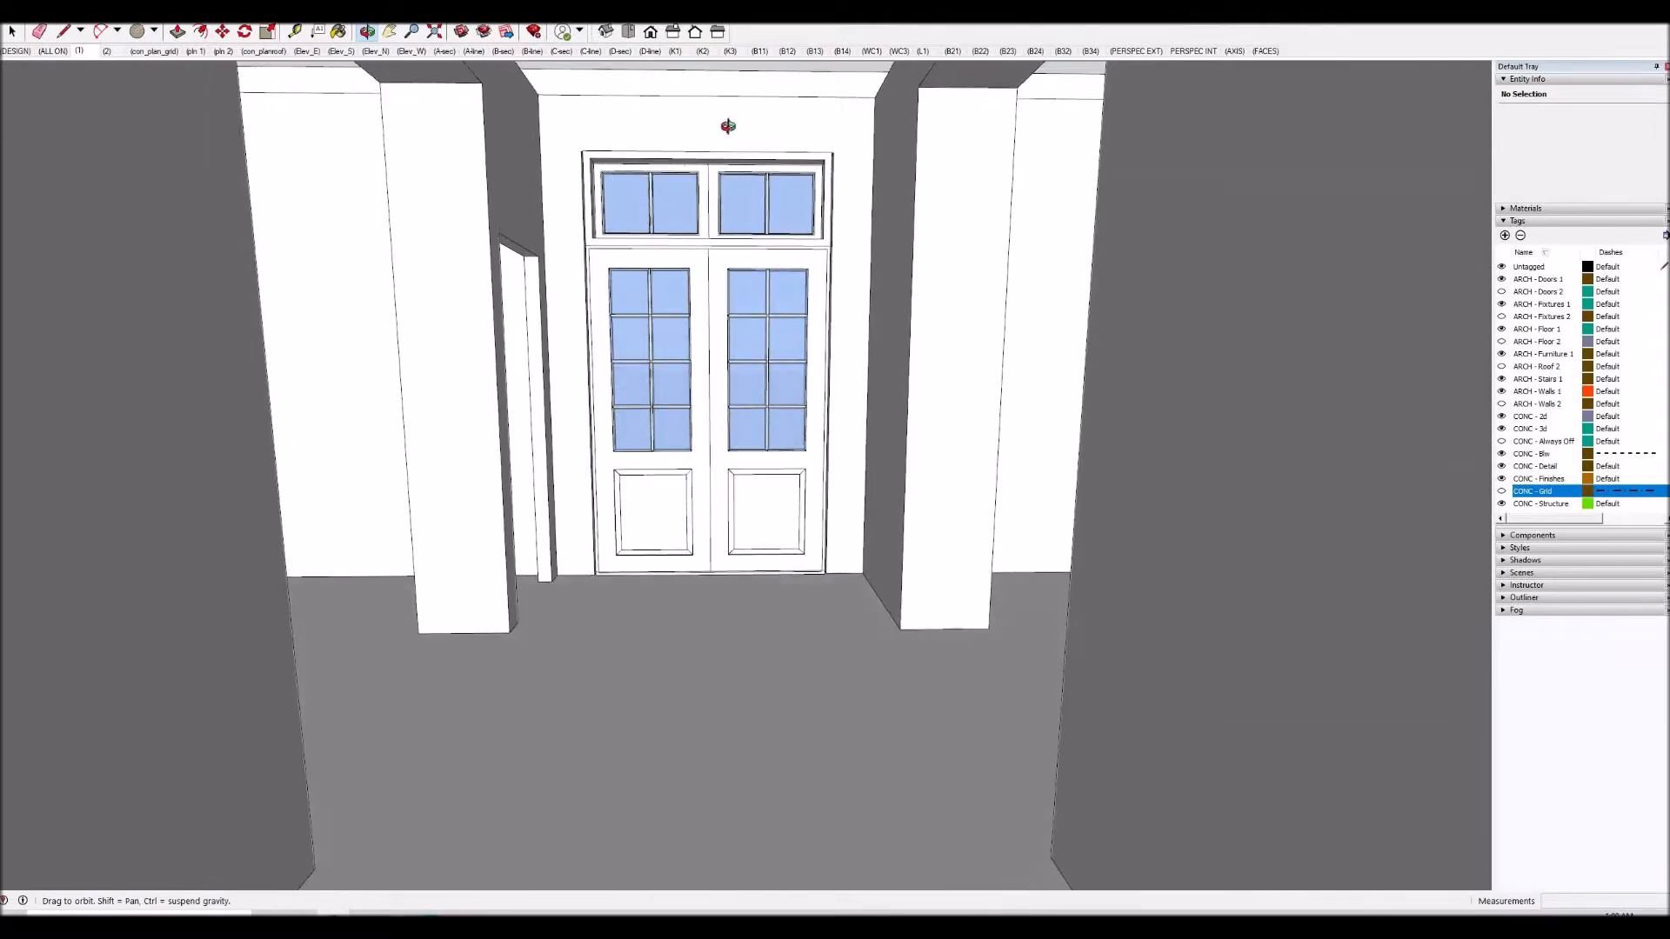
{"action": "left_click", "coordinate": [1501, 341]}
{"action": "left_click", "coordinate": [1535, 341]}
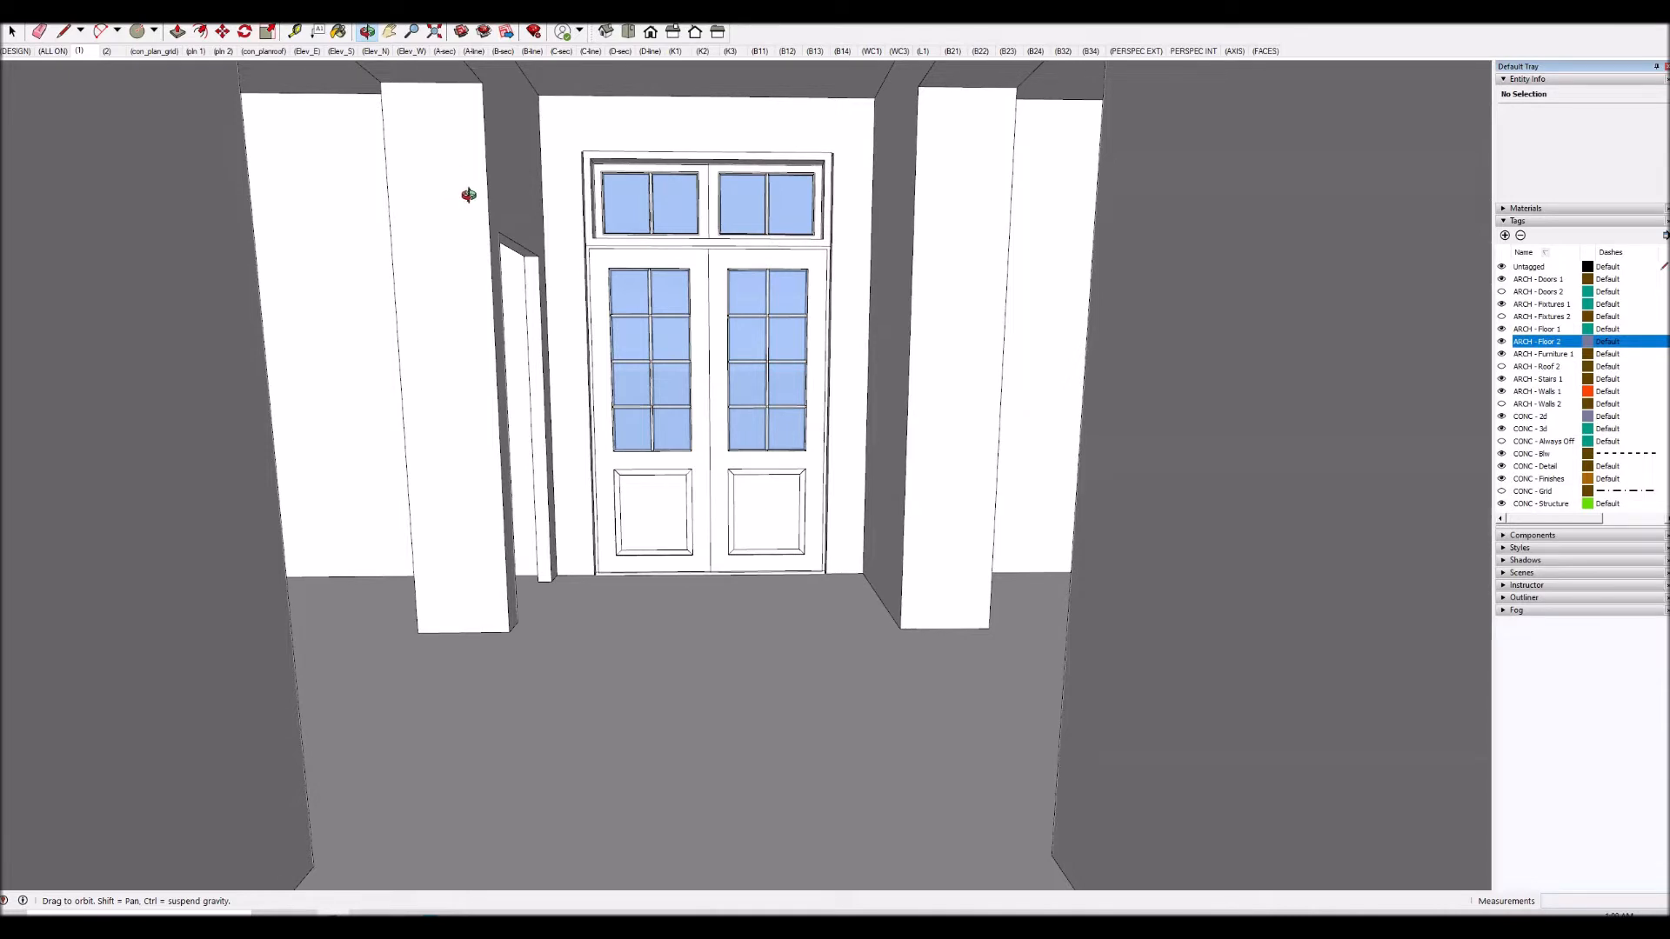
Measure the width of the entrance hall column nearest the narrow side doorway.
{"action": "key", "text": "t"}
{"action": "left_click", "coordinate": [485, 159]}
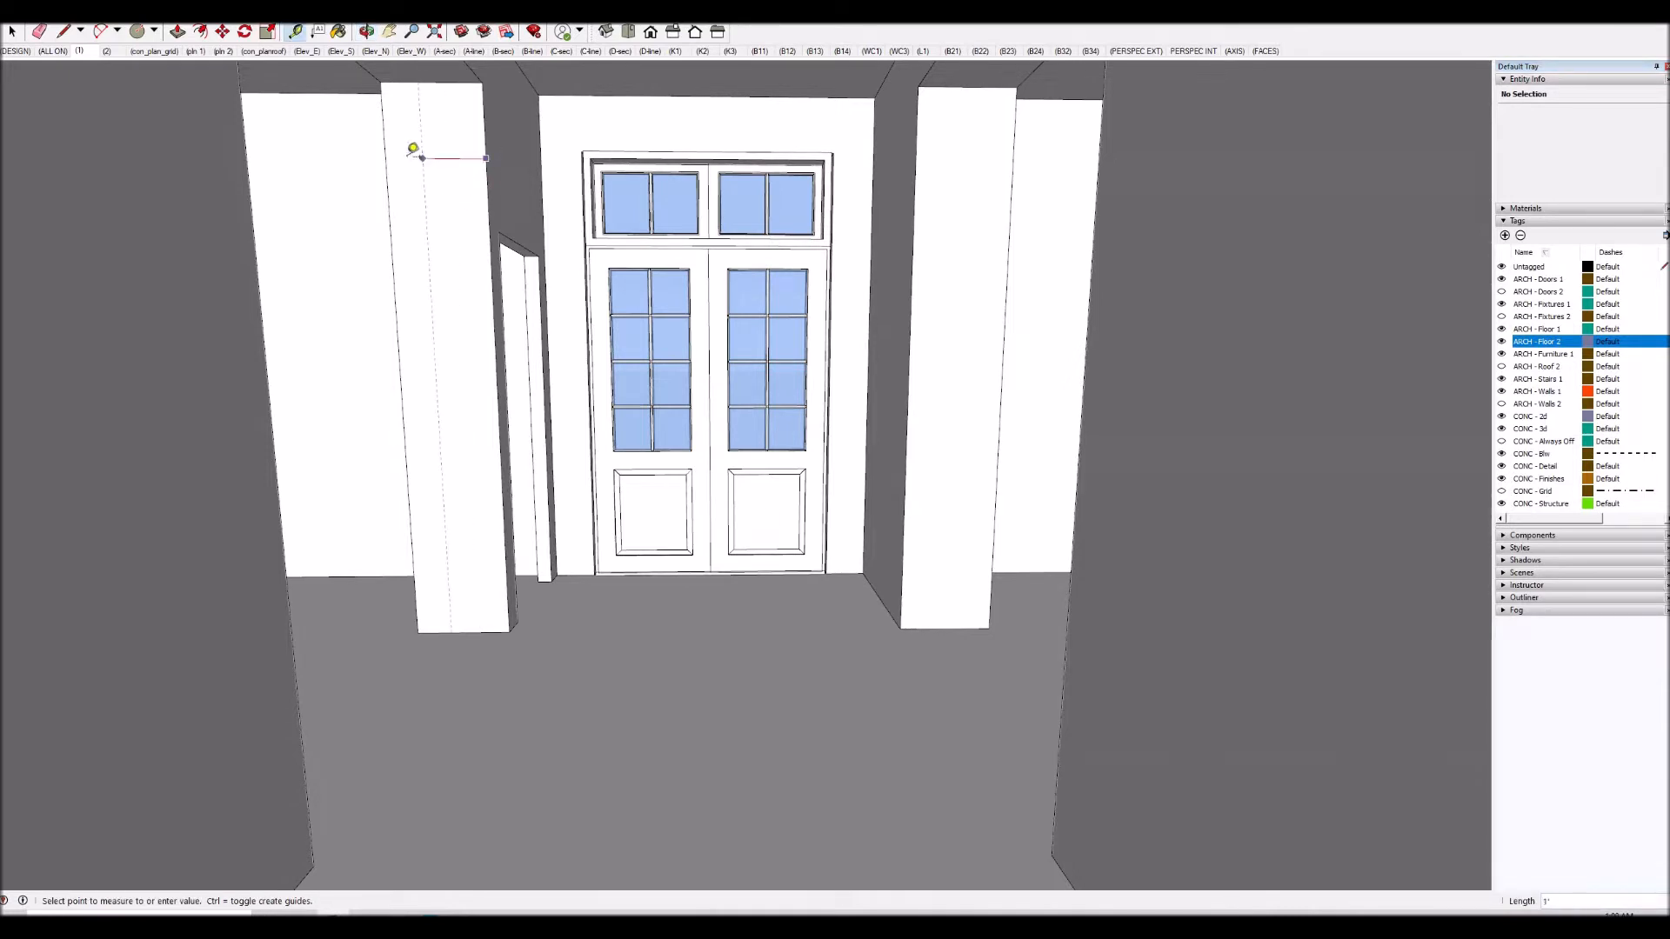
{"action": "left_click", "coordinate": [386, 156]}
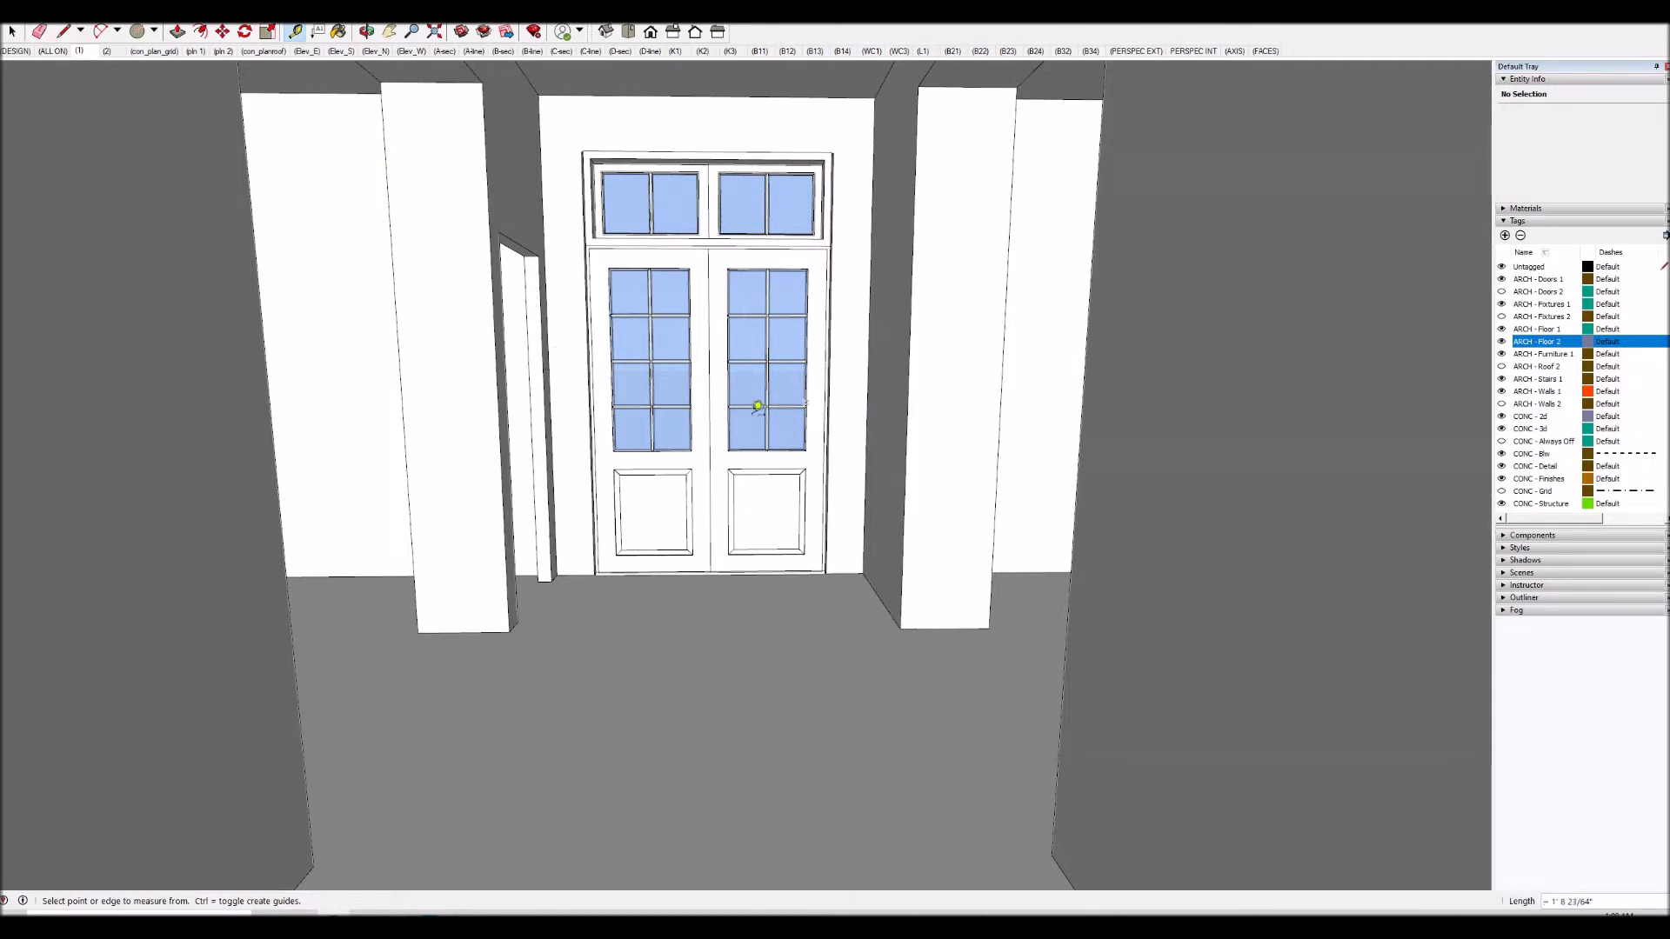
Examine the entrance hall's double doors and side doorway, and the openings seen across the dining room towards the living room.
{"action": "scroll", "coordinate": [686, 260], "scroll_direction": "up", "scroll_amount": 3}
{"action": "scroll", "coordinate": [552, 391], "scroll_direction": "up", "scroll_amount": 3}
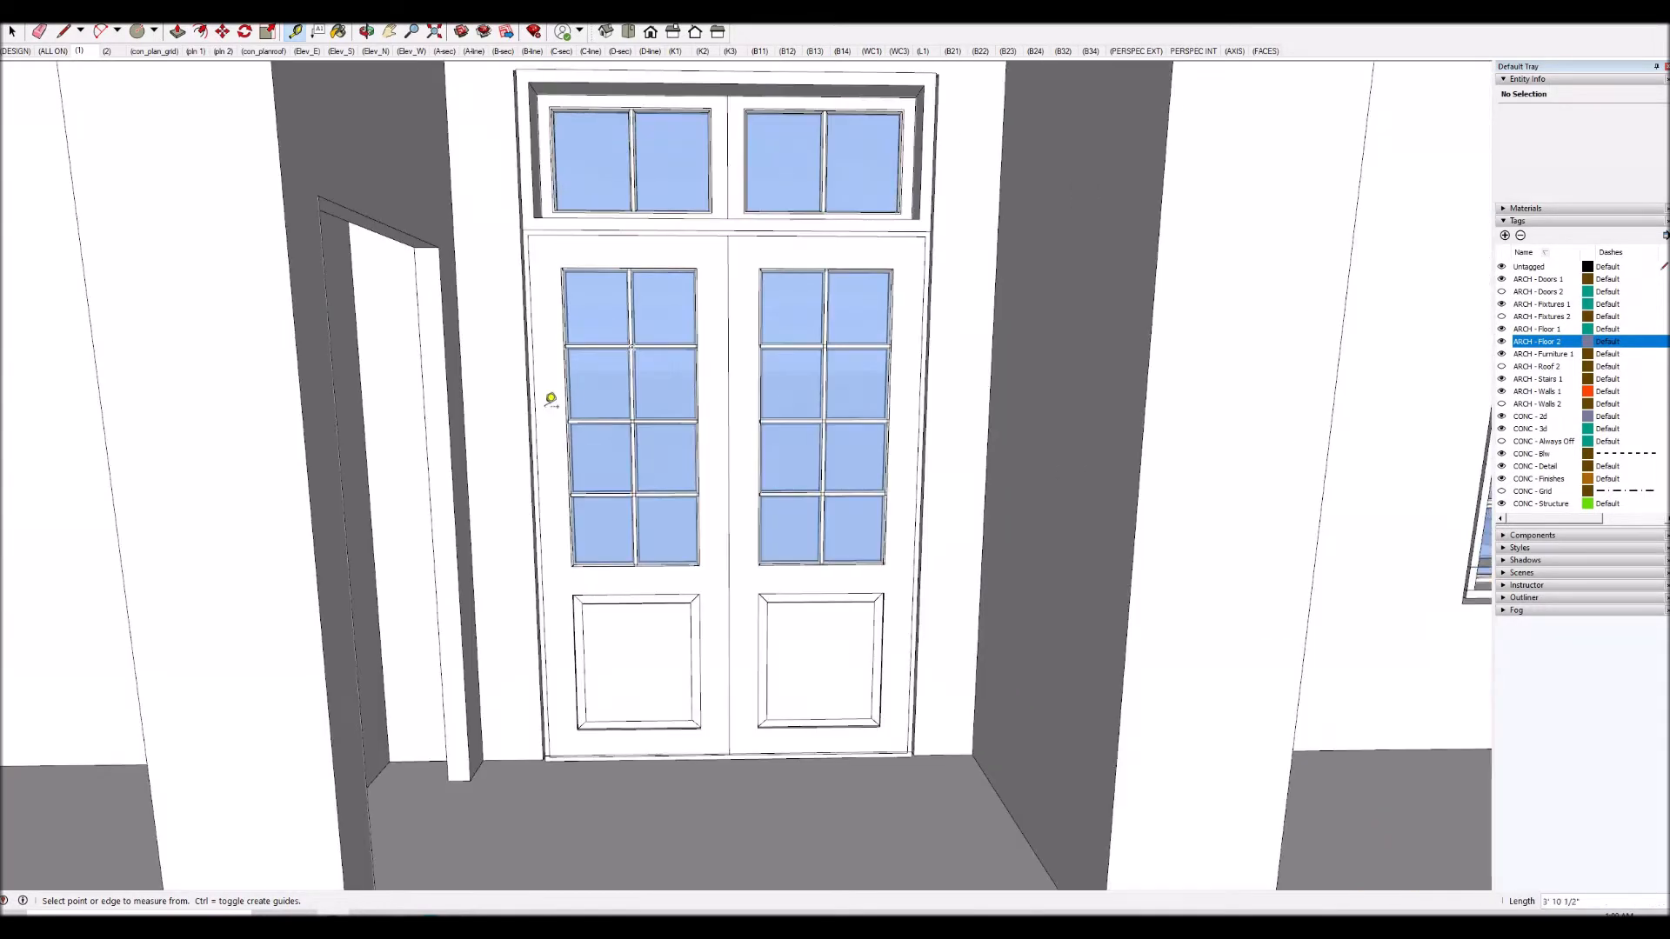
{"action": "middle_click_drag", "start_coordinate": [522, 521], "coordinate": [379, 537]}
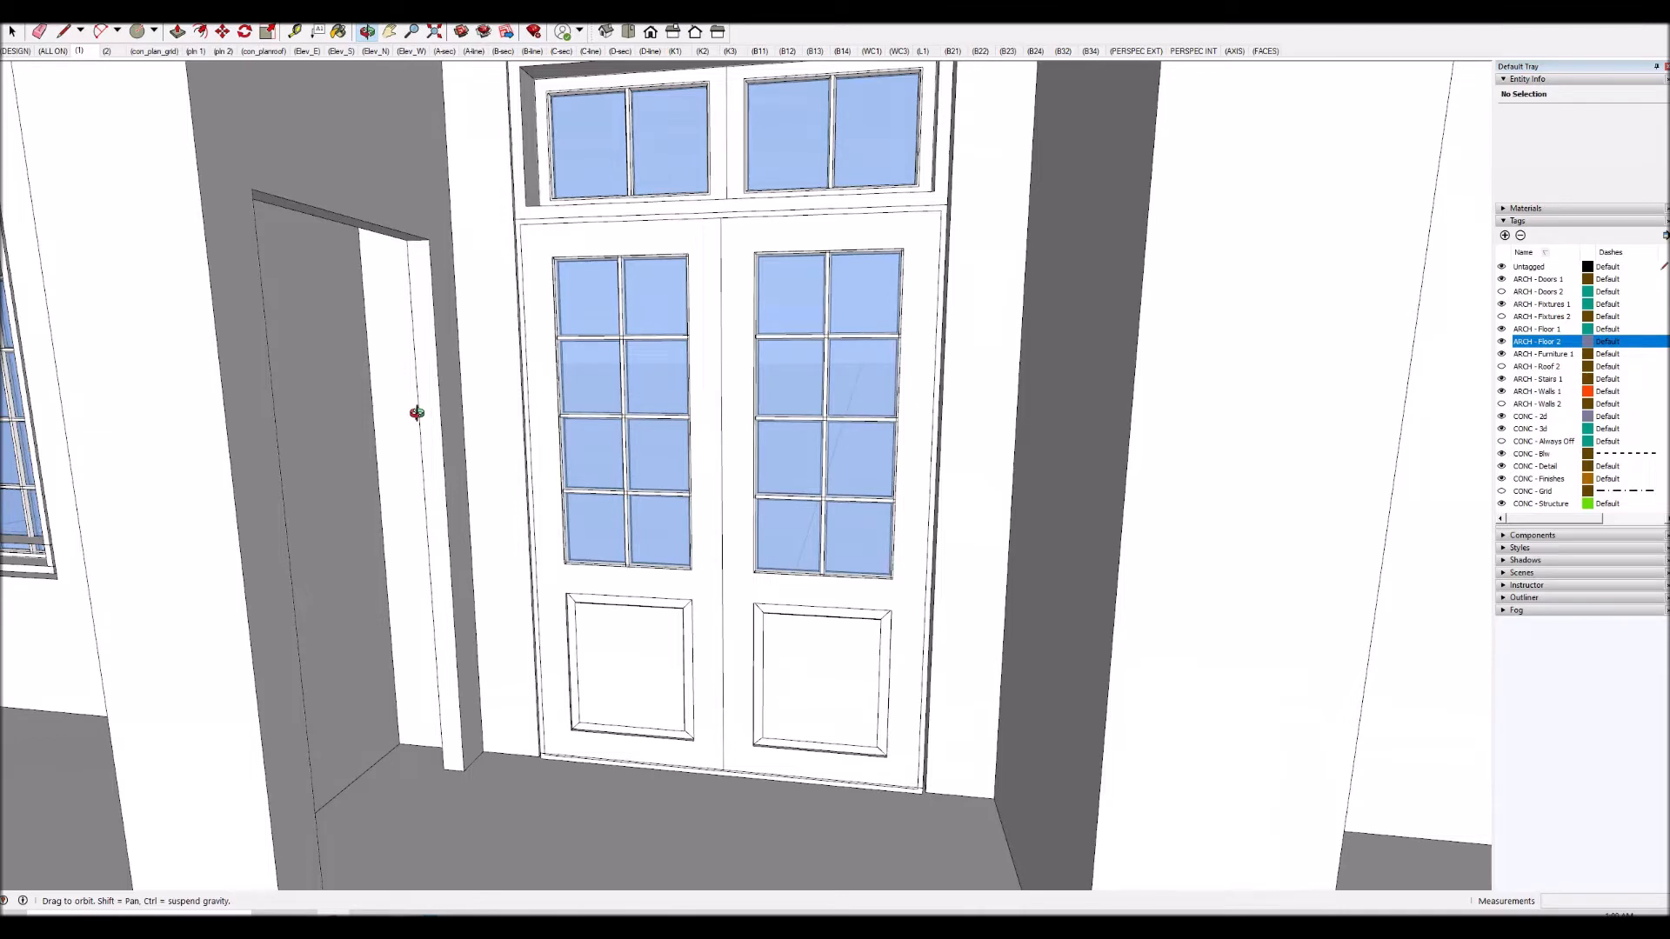
{"action": "left_click_drag", "start_coordinate": [432, 500], "coordinate": [265, 507]}
{"action": "left_click_drag", "start_coordinate": [414, 479], "coordinate": [588, 402]}
{"action": "key", "text": "h"}
{"action": "key", "text": "o"}
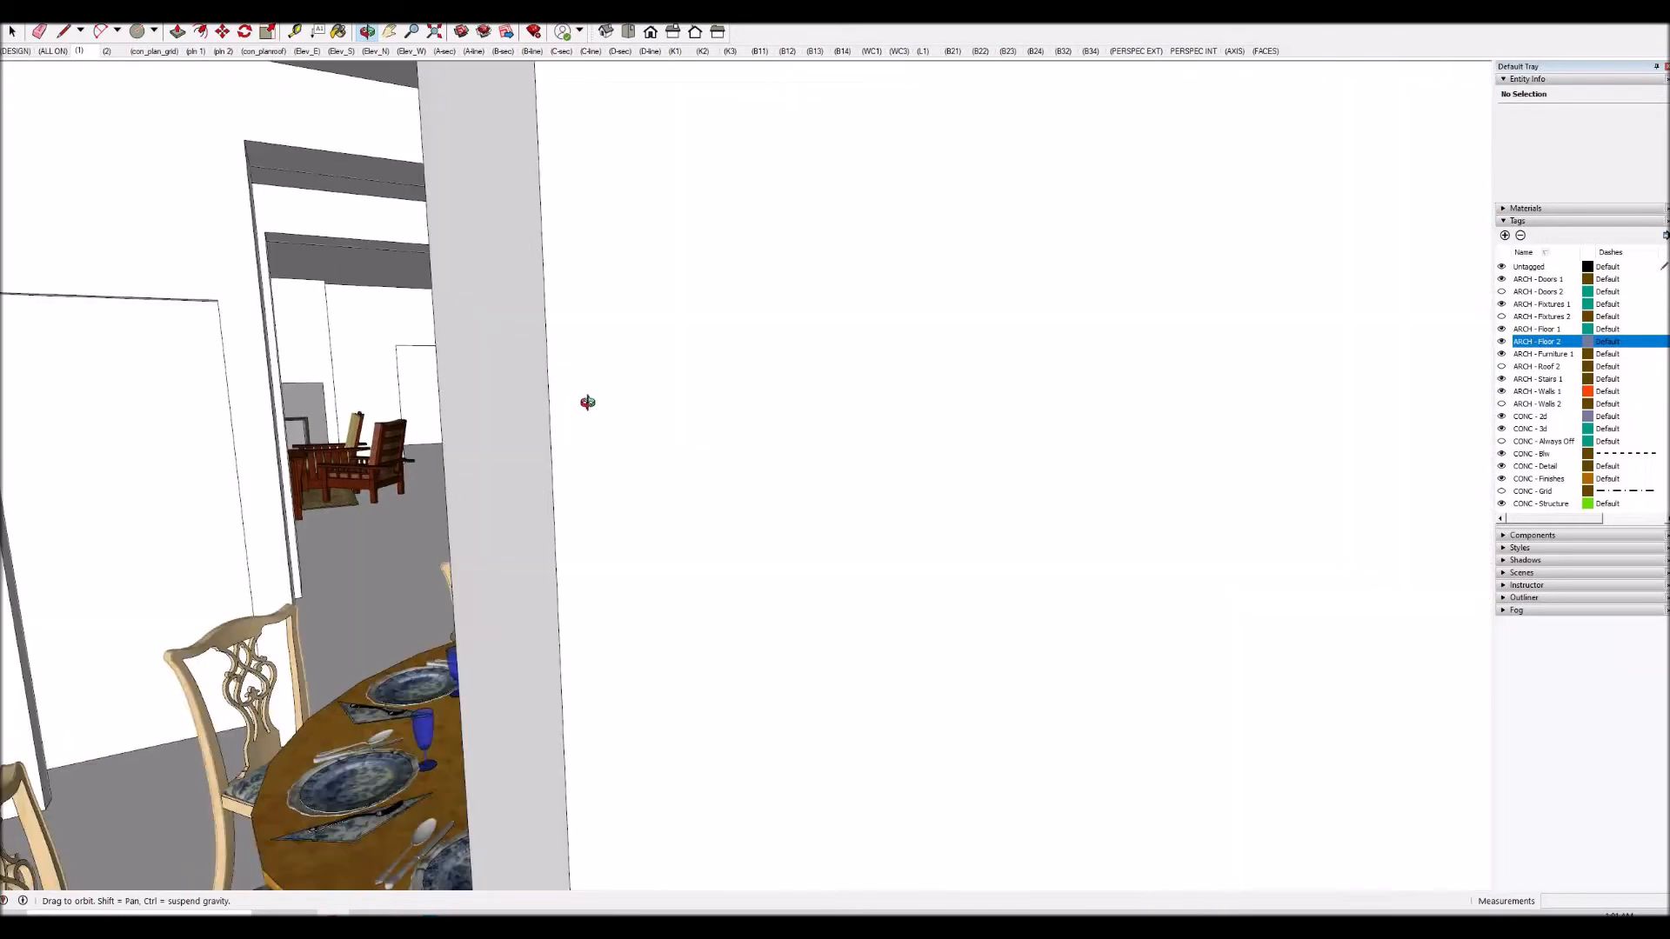
{"action": "key", "text": "h"}
{"action": "left_click_drag", "start_coordinate": [447, 430], "coordinate": [458, 432]}
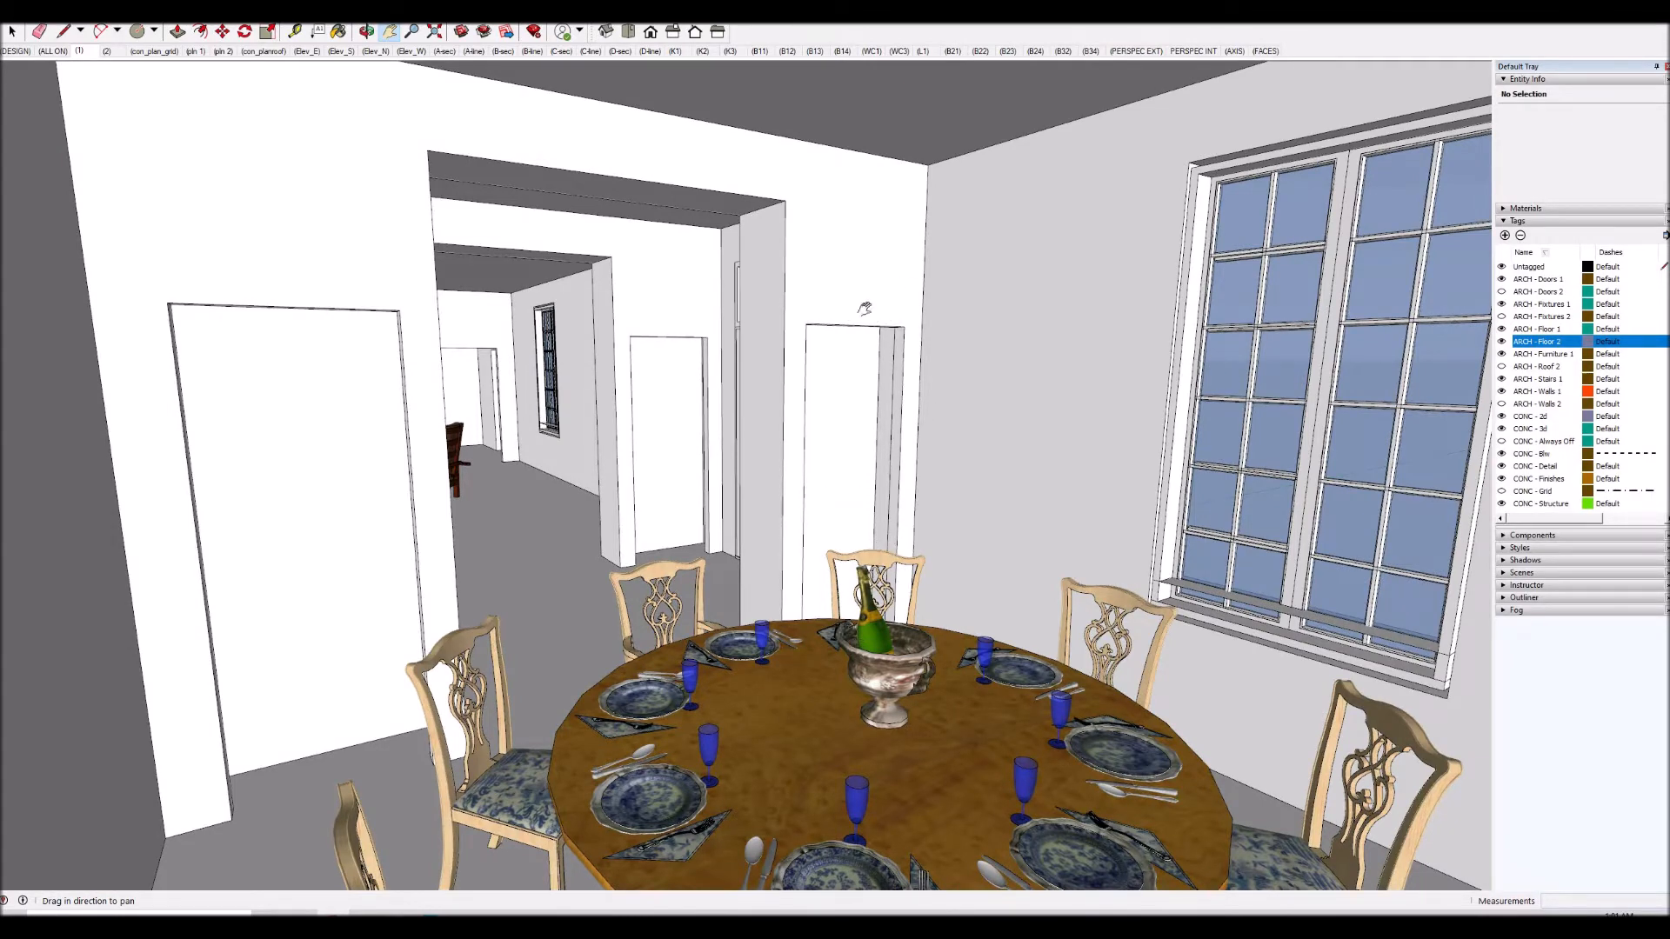
{"action": "left_click_drag", "start_coordinate": [592, 409], "coordinate": [744, 538]}
{"action": "key", "text": "o"}
Hide the ARCH - Floor 2 tag and return to an overhead view of the entrance hall.
{"action": "left_click", "coordinate": [1503, 341]}
{"action": "left_click_drag", "start_coordinate": [1305, 325], "coordinate": [974, 556]}
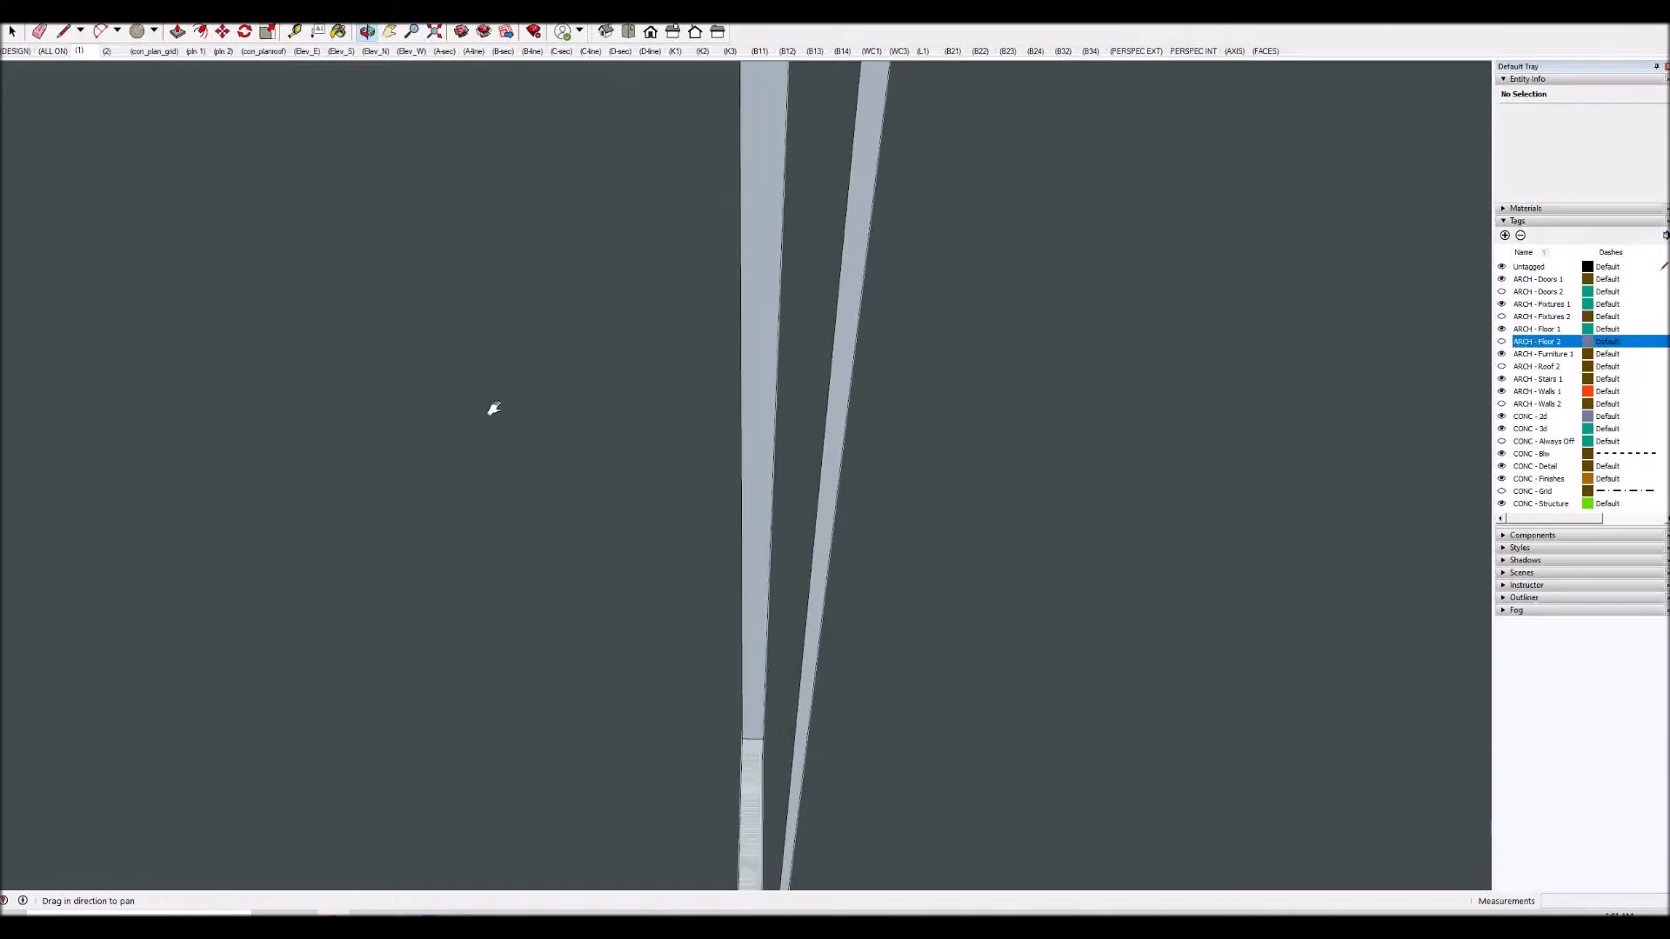
{"action": "key", "text": "h"}
{"action": "scroll", "coordinate": [1036, 582], "scroll_direction": "down", "scroll_amount": 5}
{"action": "left_click_drag", "start_coordinate": [504, 455], "coordinate": [658, 535]}
{"action": "scroll", "coordinate": [626, 391], "scroll_direction": "down", "scroll_amount": 5}
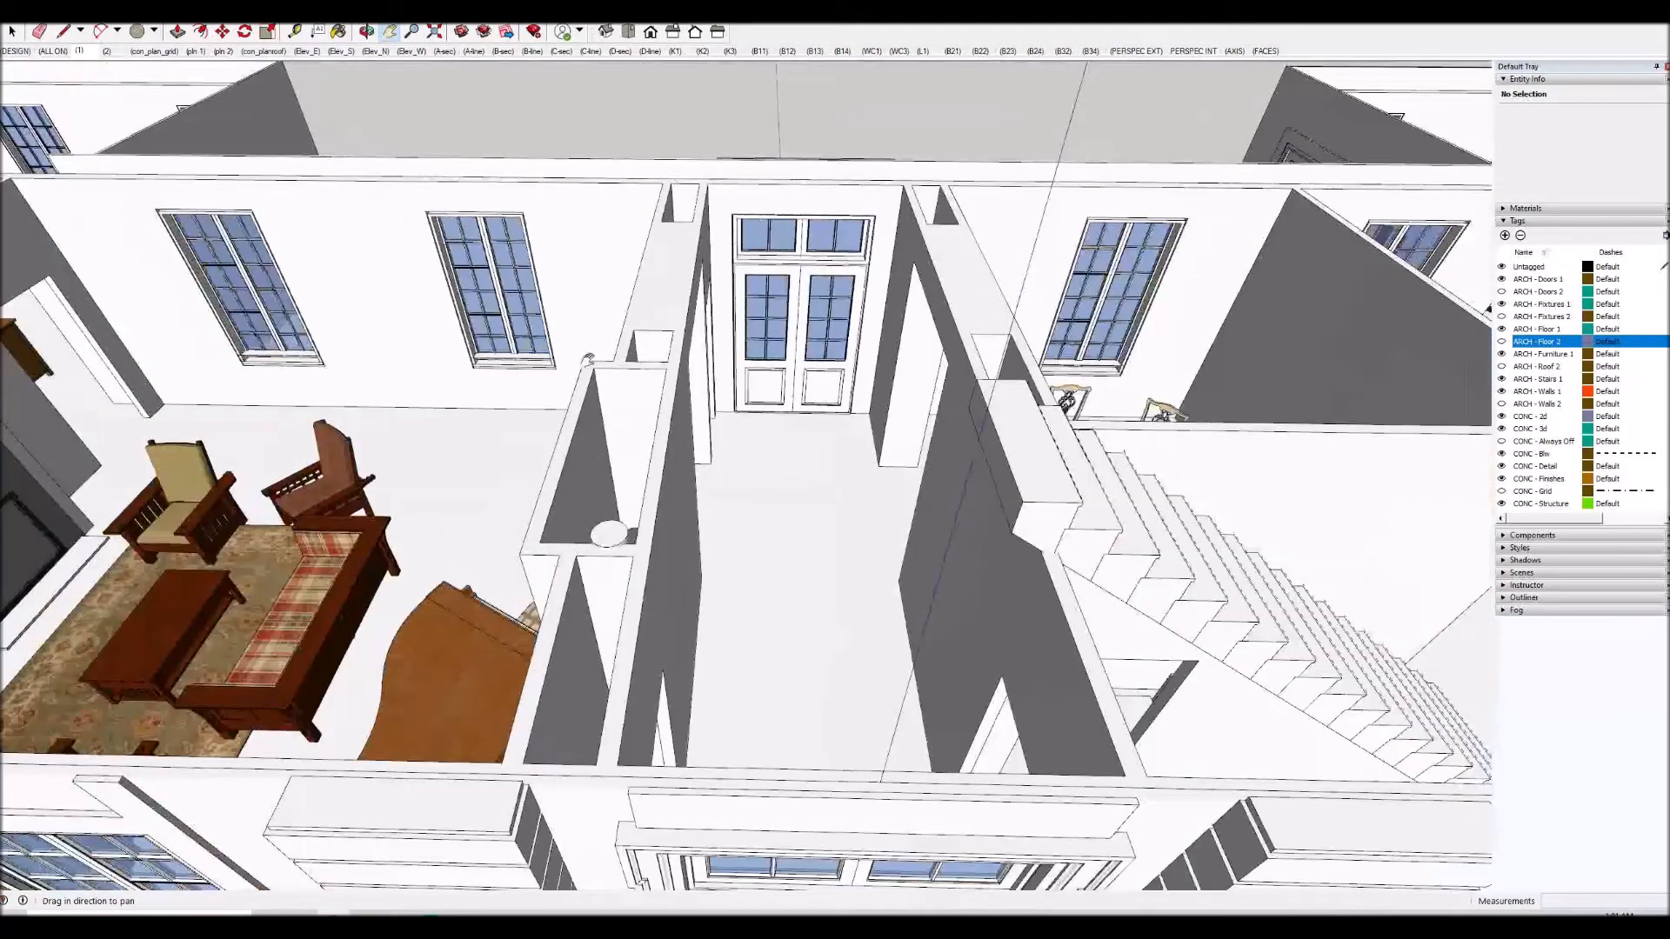
Examine the living room fireplace wall behind the piano, including its flue cavity and adjoining hall wall.
{"action": "scroll", "coordinate": [618, 422], "scroll_direction": "down", "scroll_amount": 3}
{"action": "middle_click_drag", "start_coordinate": [618, 422], "coordinate": [963, 439]}
{"action": "scroll", "coordinate": [904, 340], "scroll_direction": "up", "scroll_amount": 3}
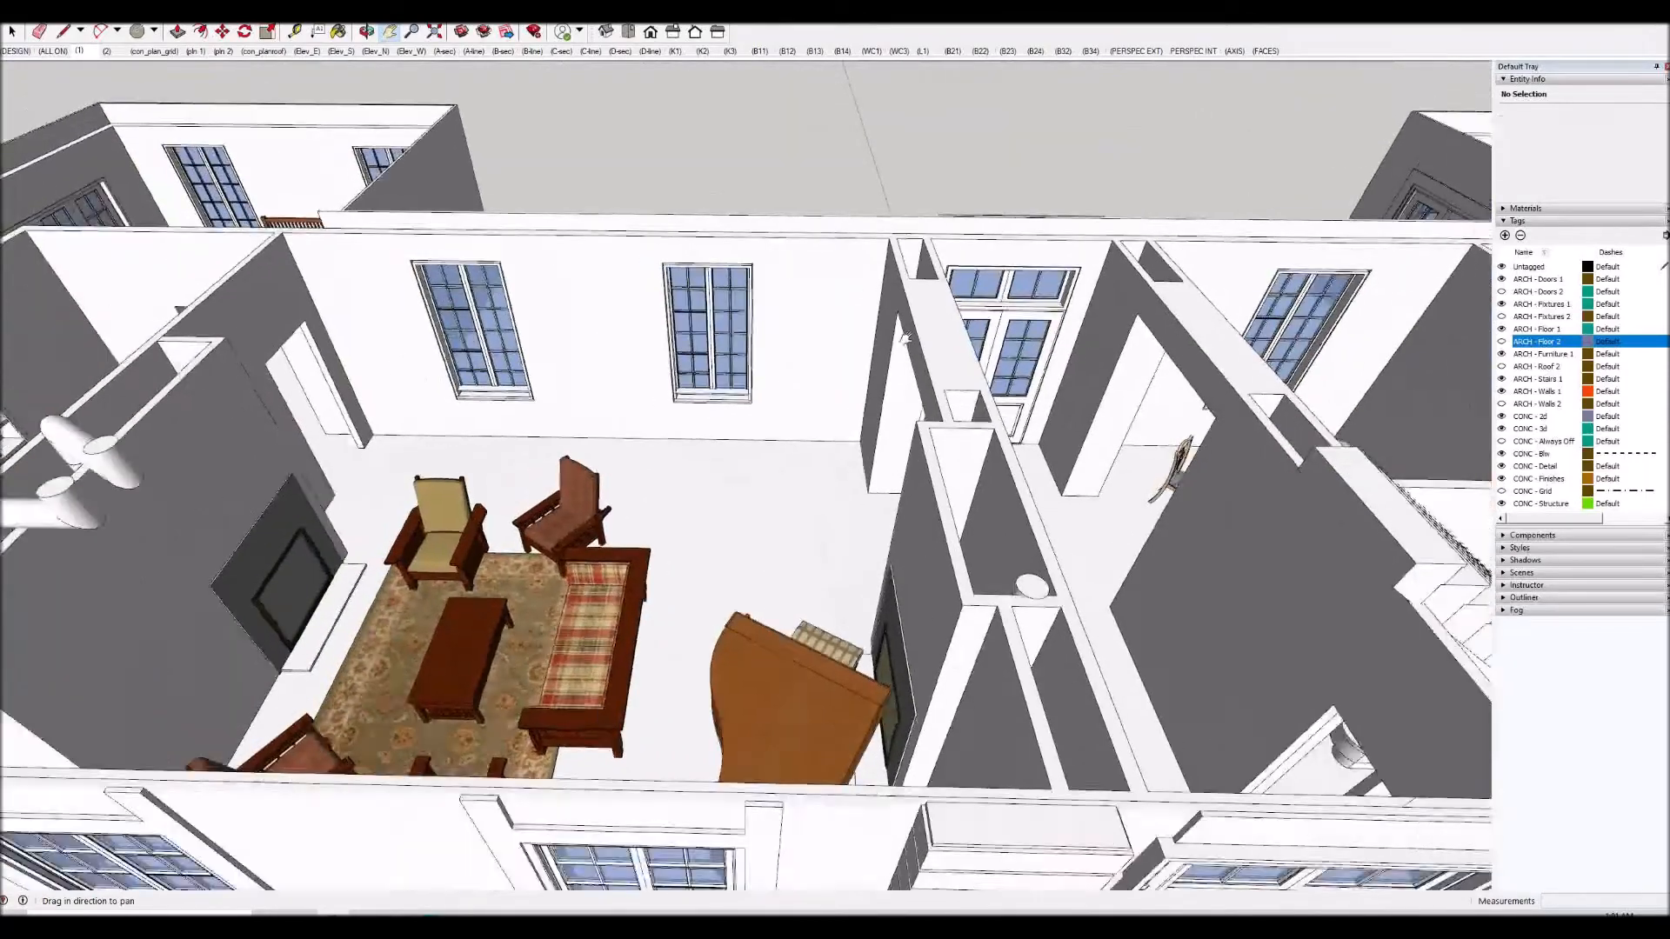
{"action": "scroll", "coordinate": [905, 338], "scroll_direction": "down", "scroll_amount": 2}
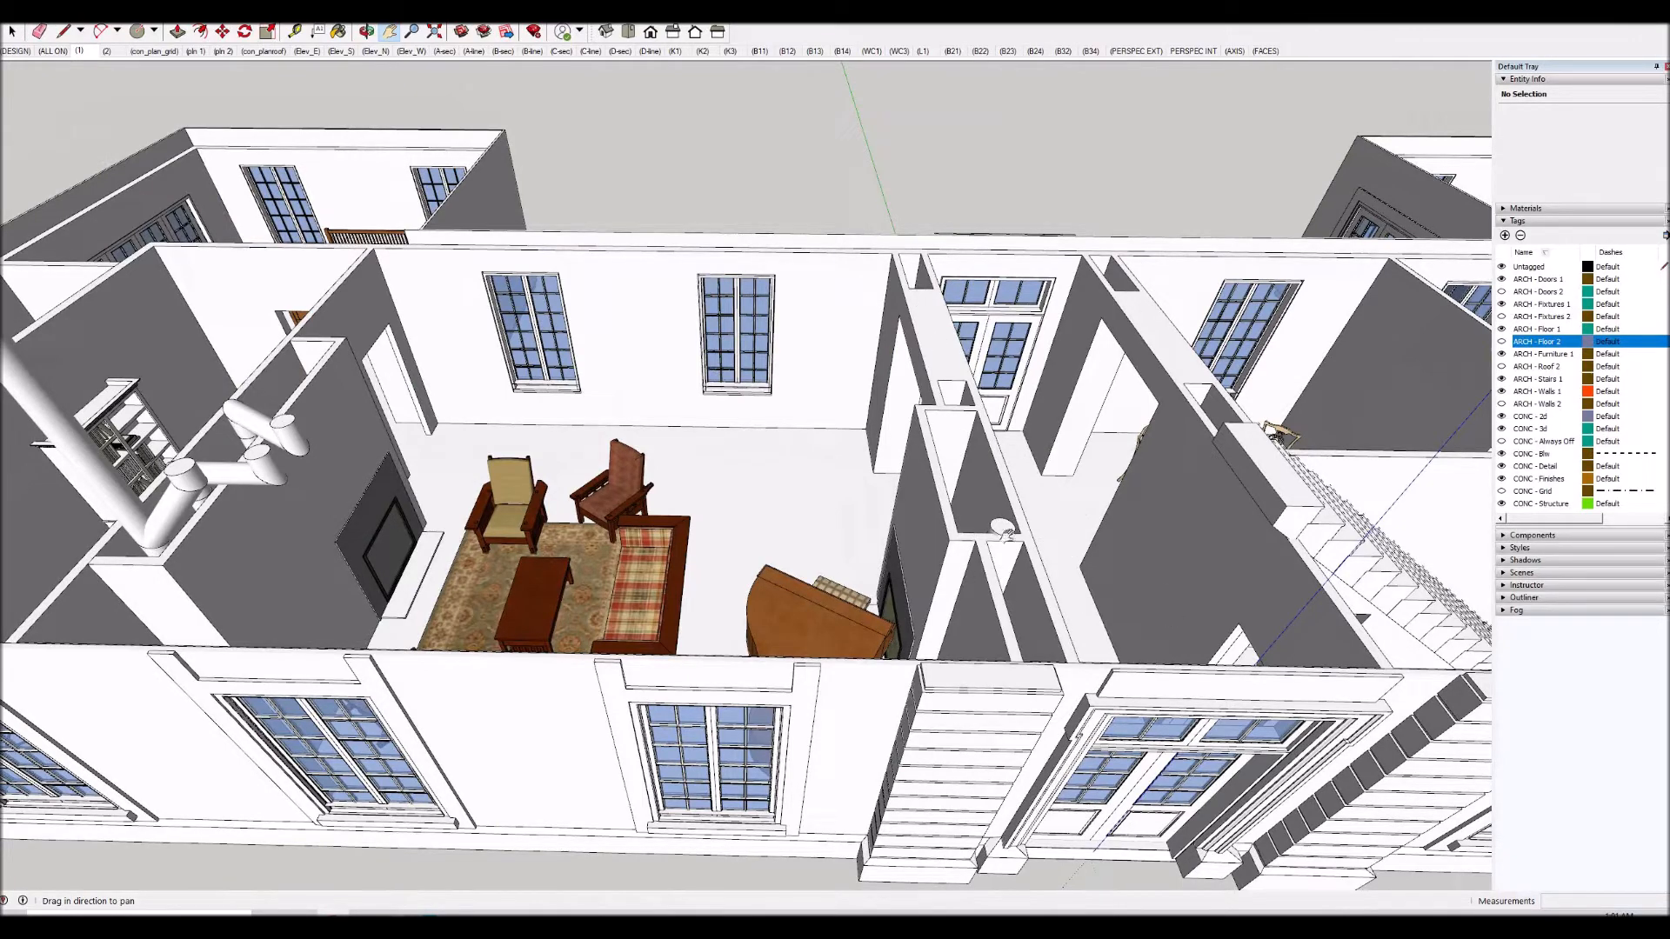
{"action": "middle_click_drag", "start_coordinate": [914, 536], "coordinate": [921, 460]}
{"action": "key", "text": "space"}
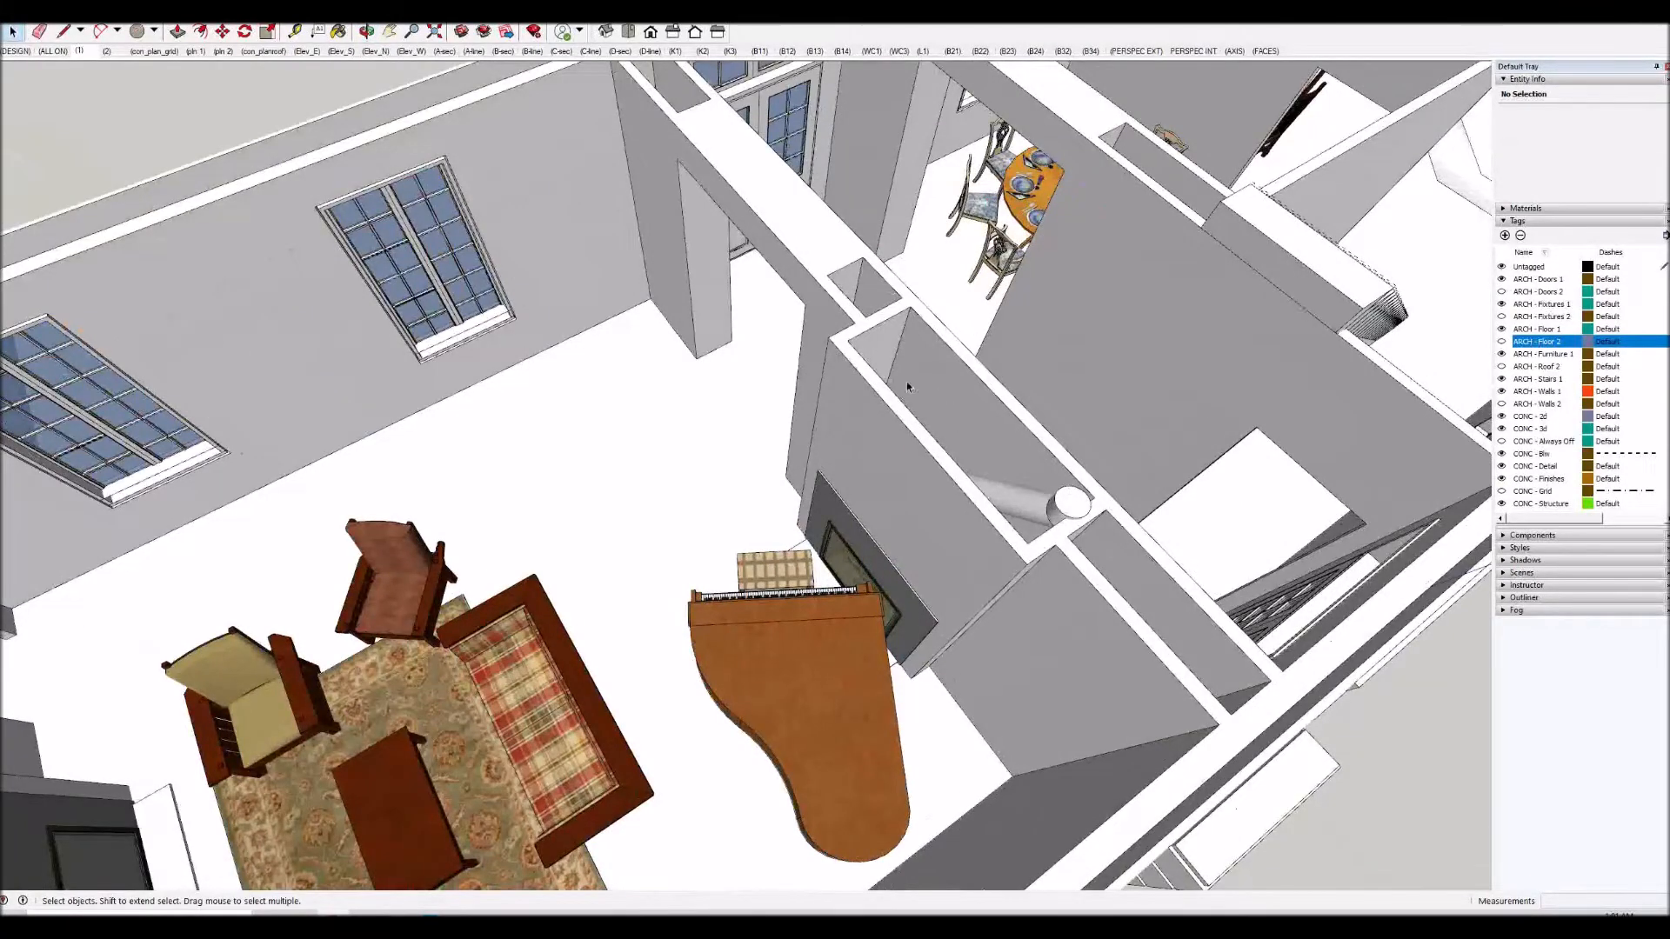
{"action": "scroll", "coordinate": [906, 386], "scroll_direction": "down", "scroll_amount": 3}
{"action": "scroll", "coordinate": [948, 388], "scroll_direction": "up", "scroll_amount": 1}
{"action": "middle_click_drag", "start_coordinate": [980, 458], "coordinate": [866, 679]}
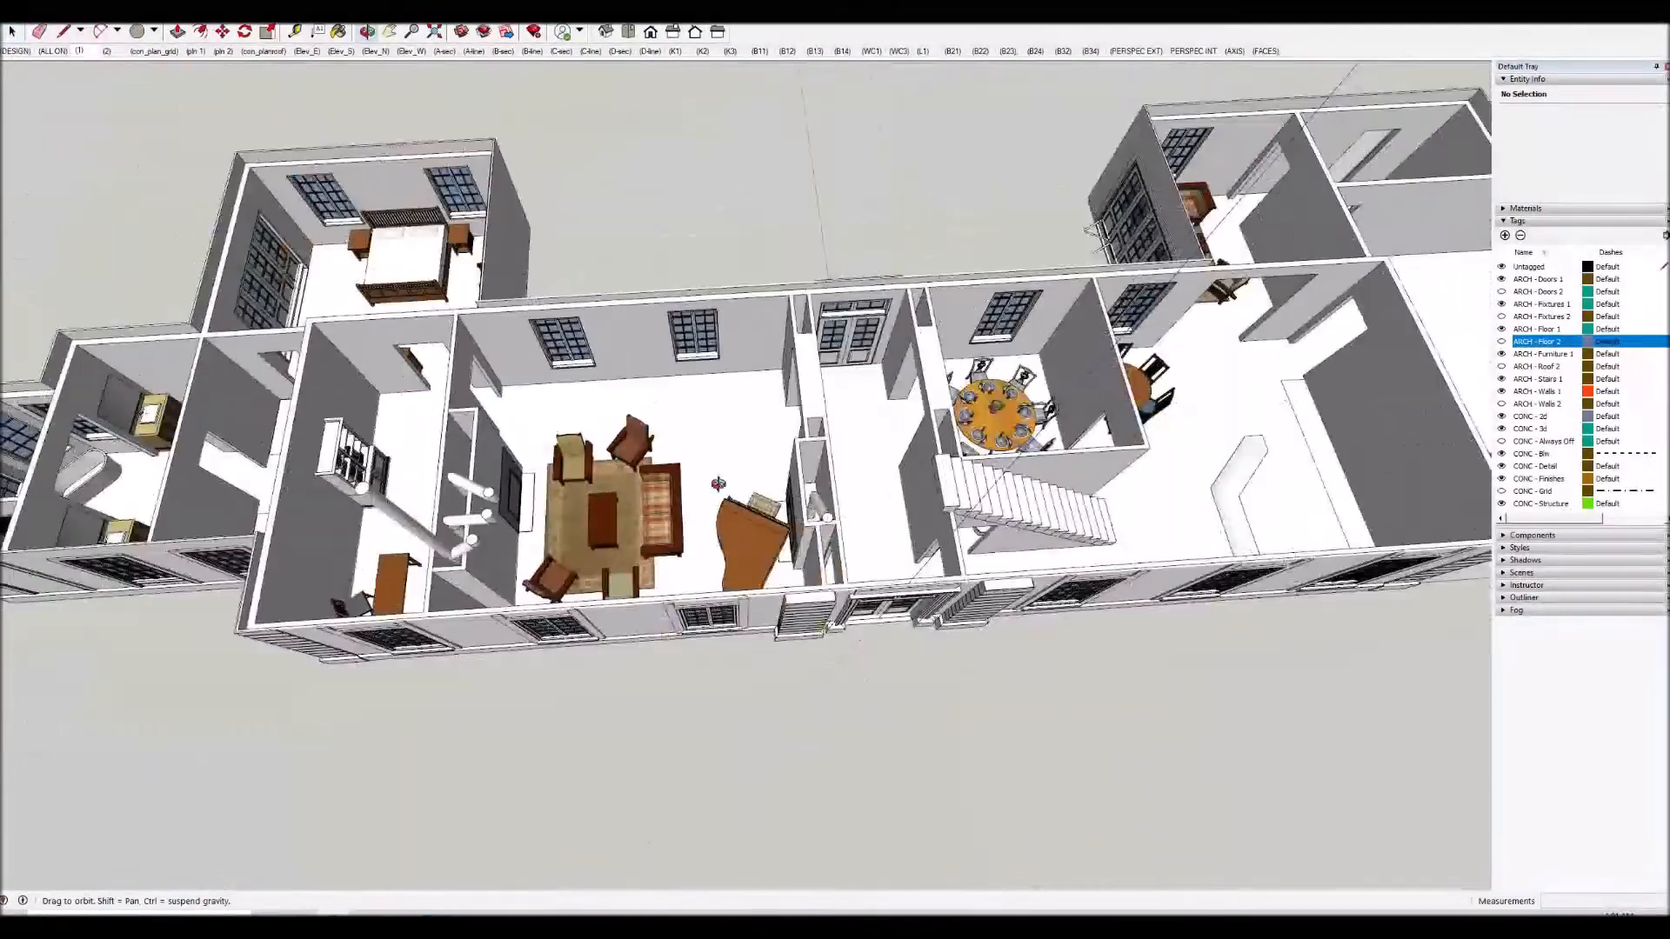
Examine how the two living room fireplaces and their flues relate to the entrance hall, stairs and dining room.
{"action": "scroll", "coordinate": [801, 486], "scroll_direction": "up", "scroll_amount": 4}
{"action": "middle_click_drag", "start_coordinate": [800, 486], "coordinate": [1275, 423]}
{"action": "scroll", "coordinate": [1275, 424], "scroll_direction": "down", "scroll_amount": 3}
{"action": "middle_click_drag", "start_coordinate": [1249, 362], "coordinate": [644, 557]}
{"action": "scroll", "coordinate": [645, 556], "scroll_direction": "up", "scroll_amount": 3}
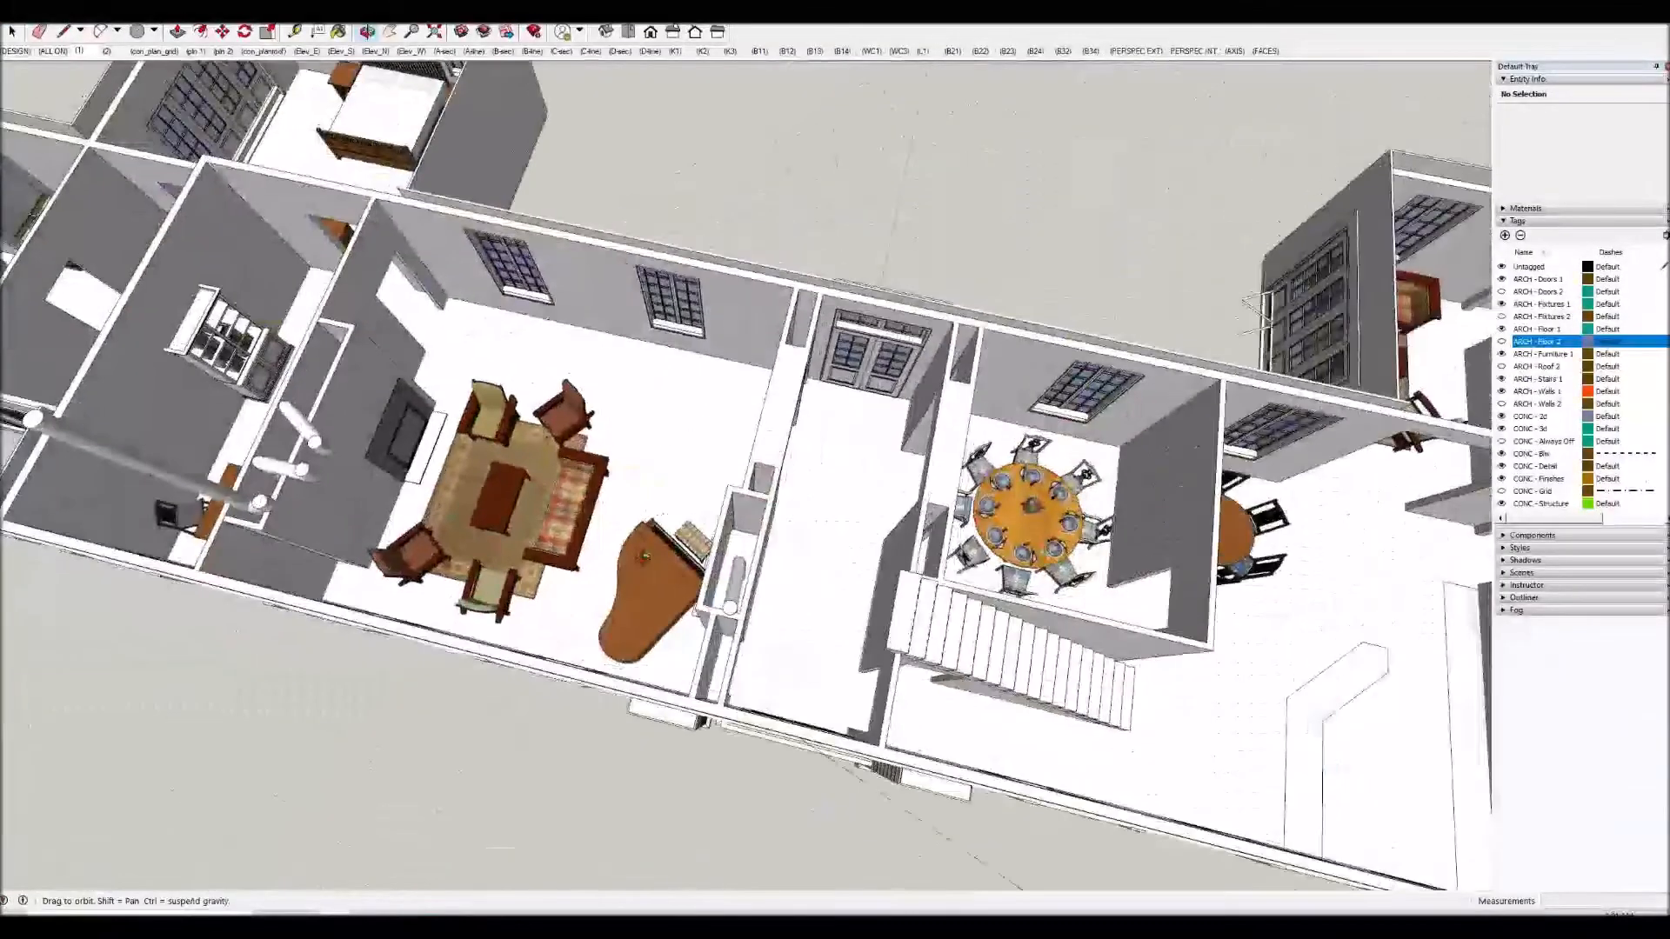
{"action": "middle_click_drag", "start_coordinate": [781, 546], "coordinate": [872, 521]}
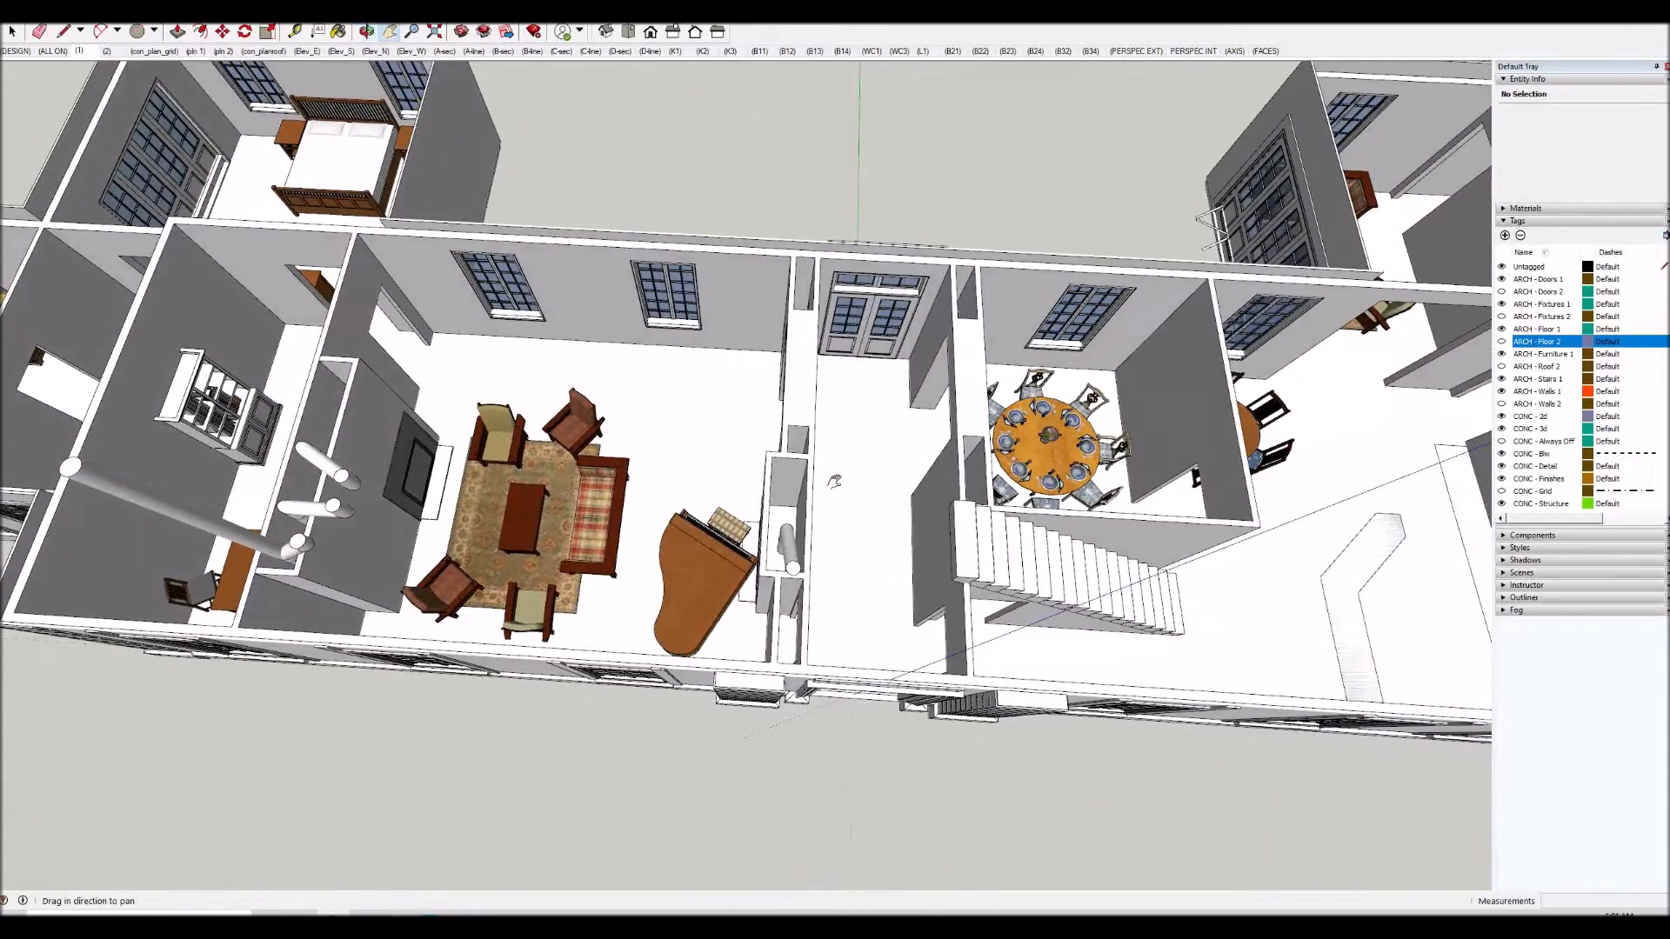
{"action": "scroll", "coordinate": [695, 508], "scroll_direction": "up", "scroll_amount": 3}
{"action": "middle_click_drag", "start_coordinate": [687, 511], "coordinate": [726, 481]}
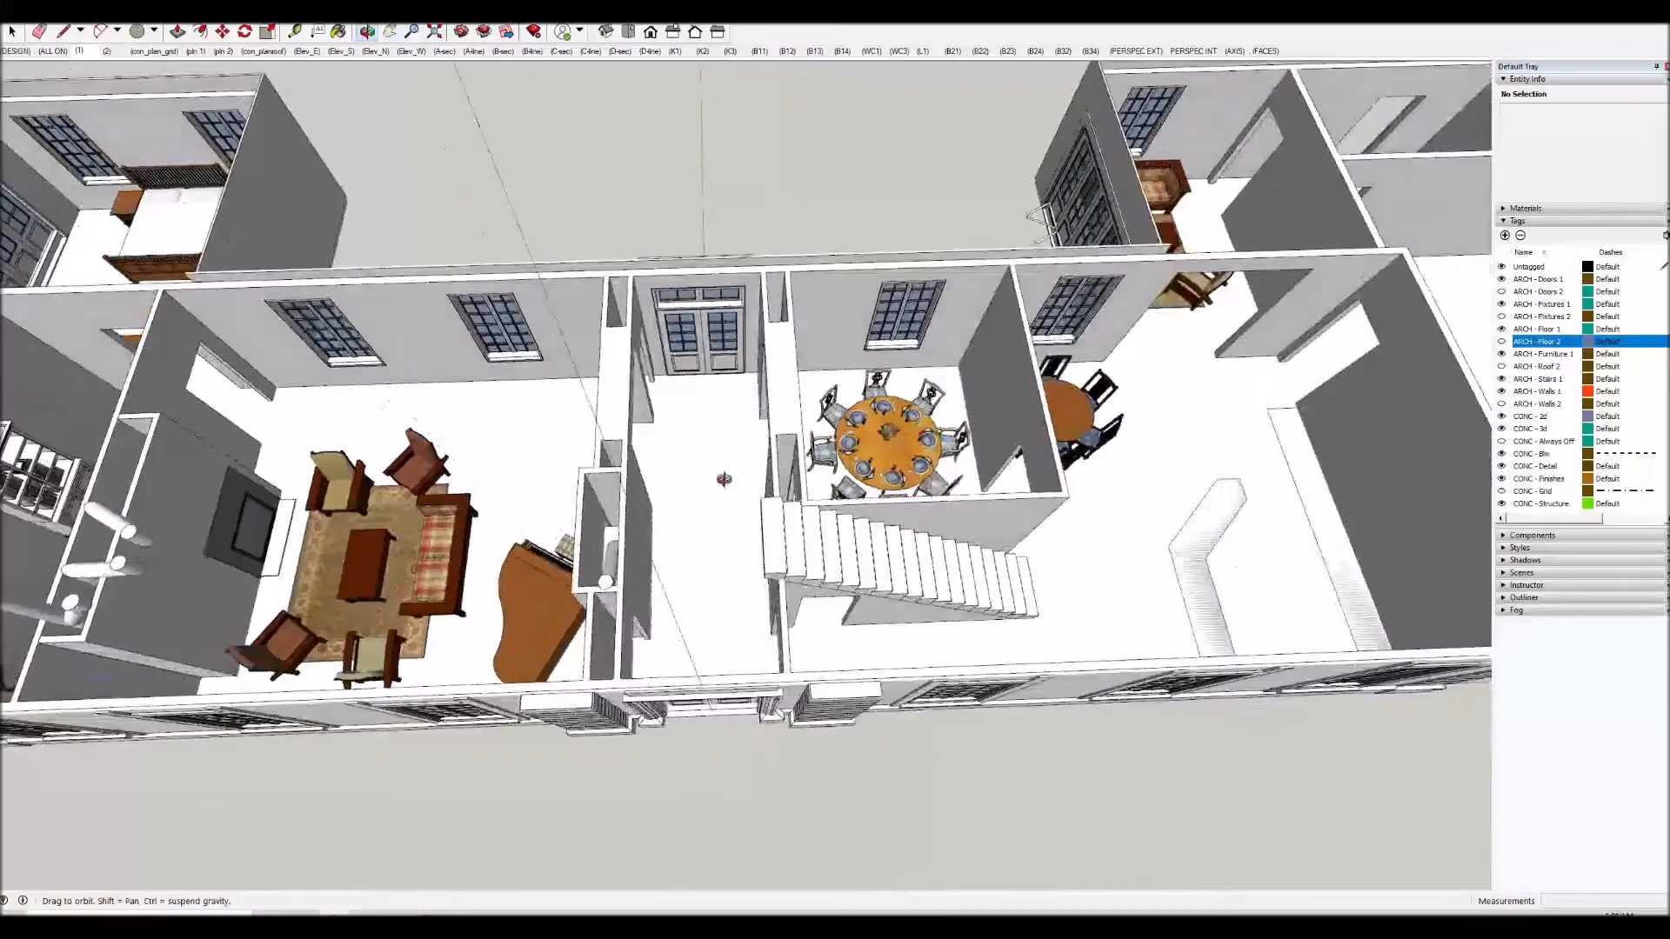
{"action": "scroll", "coordinate": [709, 514], "scroll_direction": "up", "scroll_amount": 3}
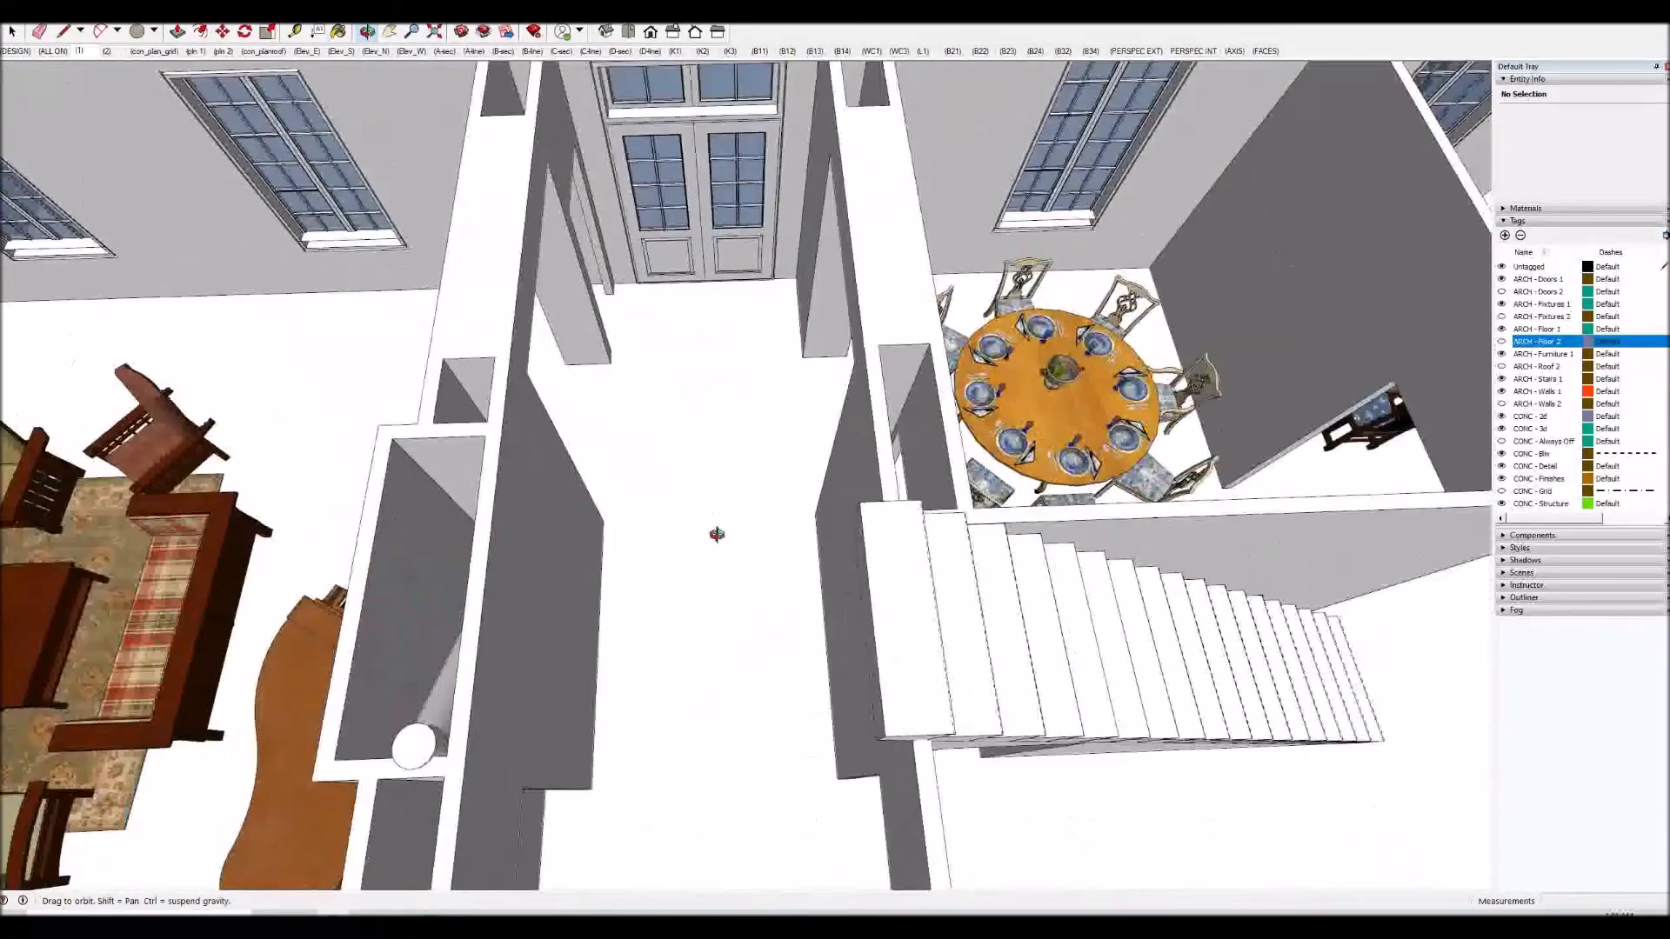
Move back inside the entrance hall and show the ARCH - Floor 2 tag again.
{"action": "scroll", "coordinate": [712, 488], "scroll_direction": "up", "scroll_amount": 4}
{"action": "scroll", "coordinate": [697, 179], "scroll_direction": "up", "scroll_amount": 3}
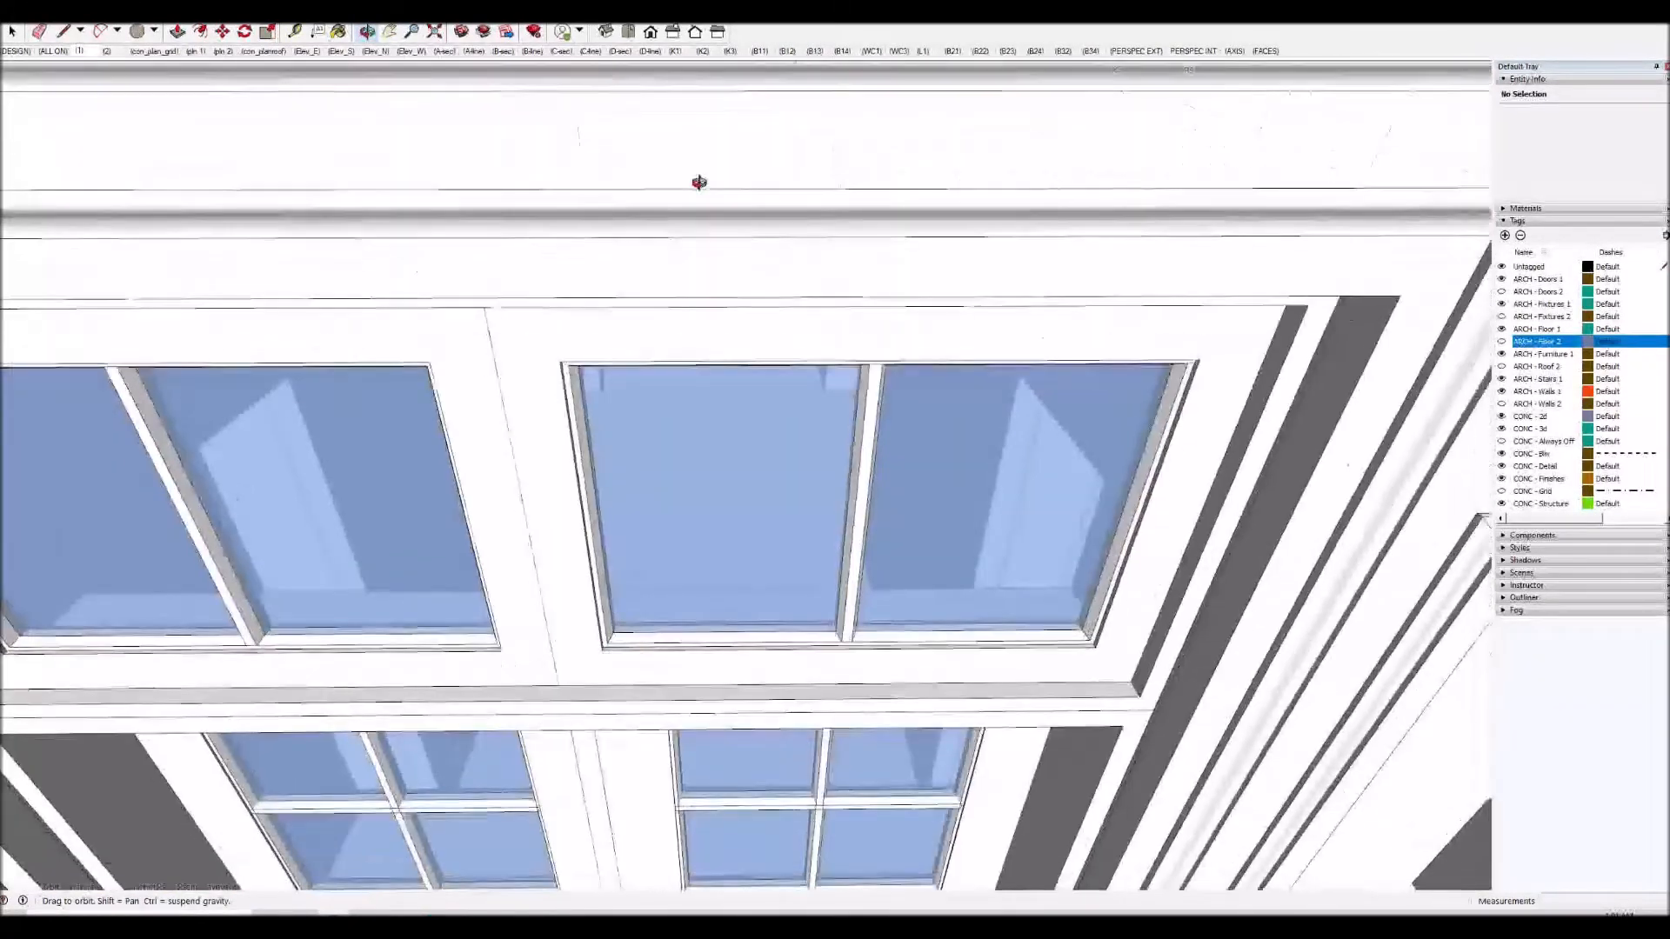
{"action": "scroll", "coordinate": [695, 212], "scroll_direction": "down", "scroll_amount": 5}
{"action": "scroll", "coordinate": [691, 106], "scroll_direction": "up", "scroll_amount": 3}
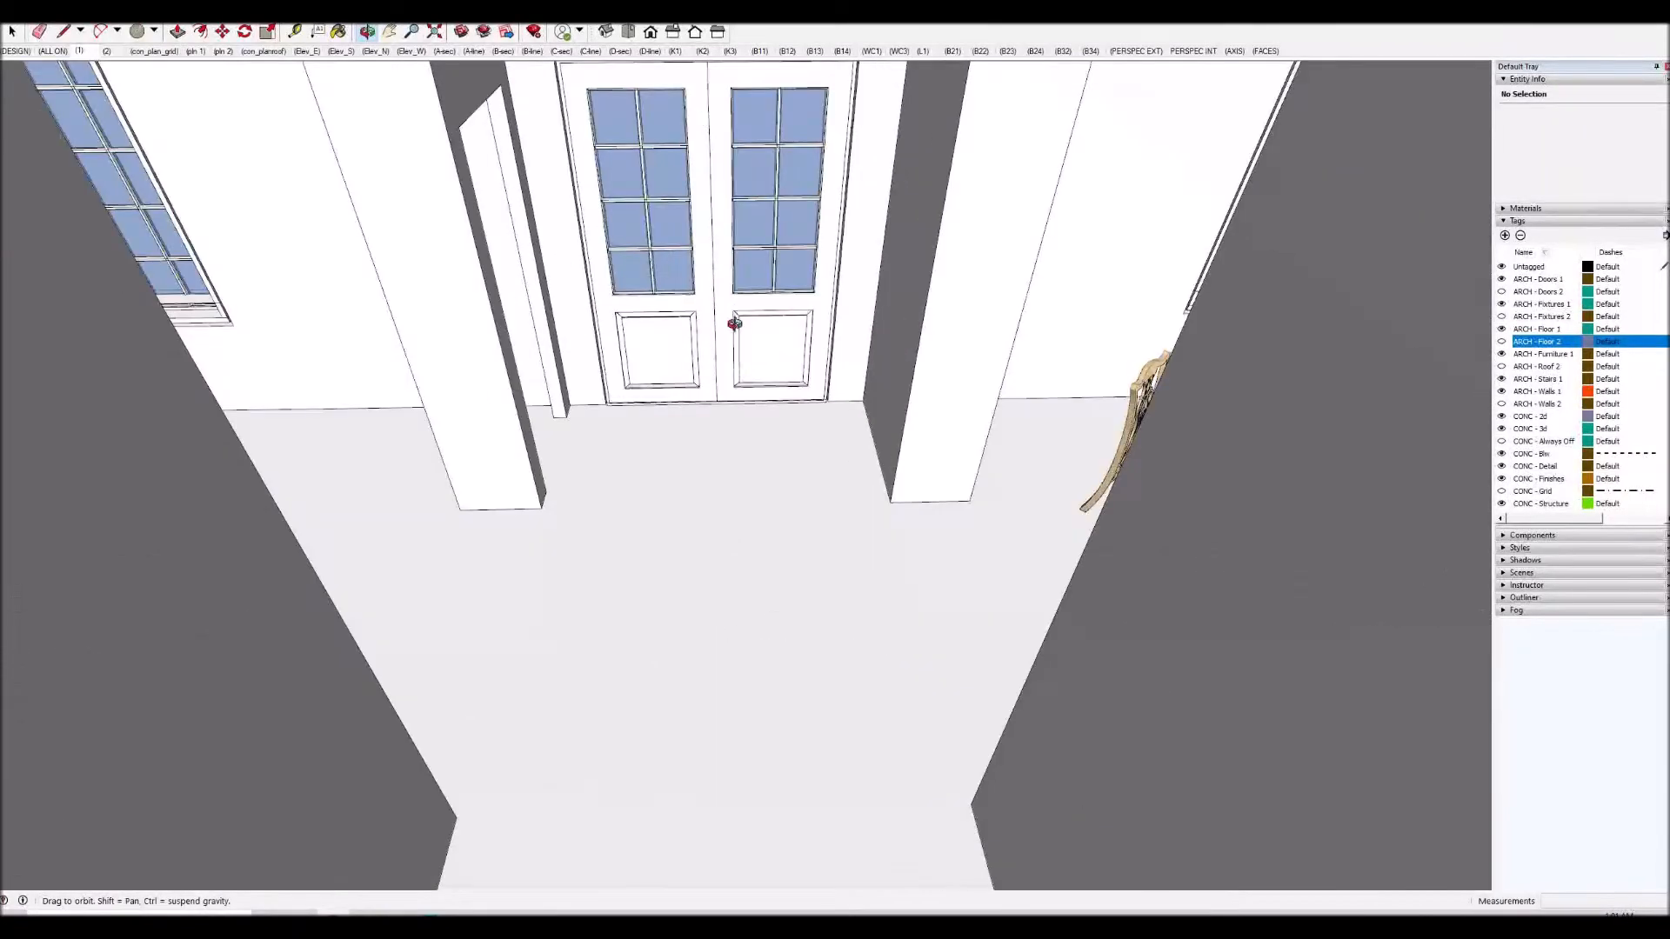
{"action": "left_click_drag", "start_coordinate": [729, 252], "coordinate": [724, 146]}
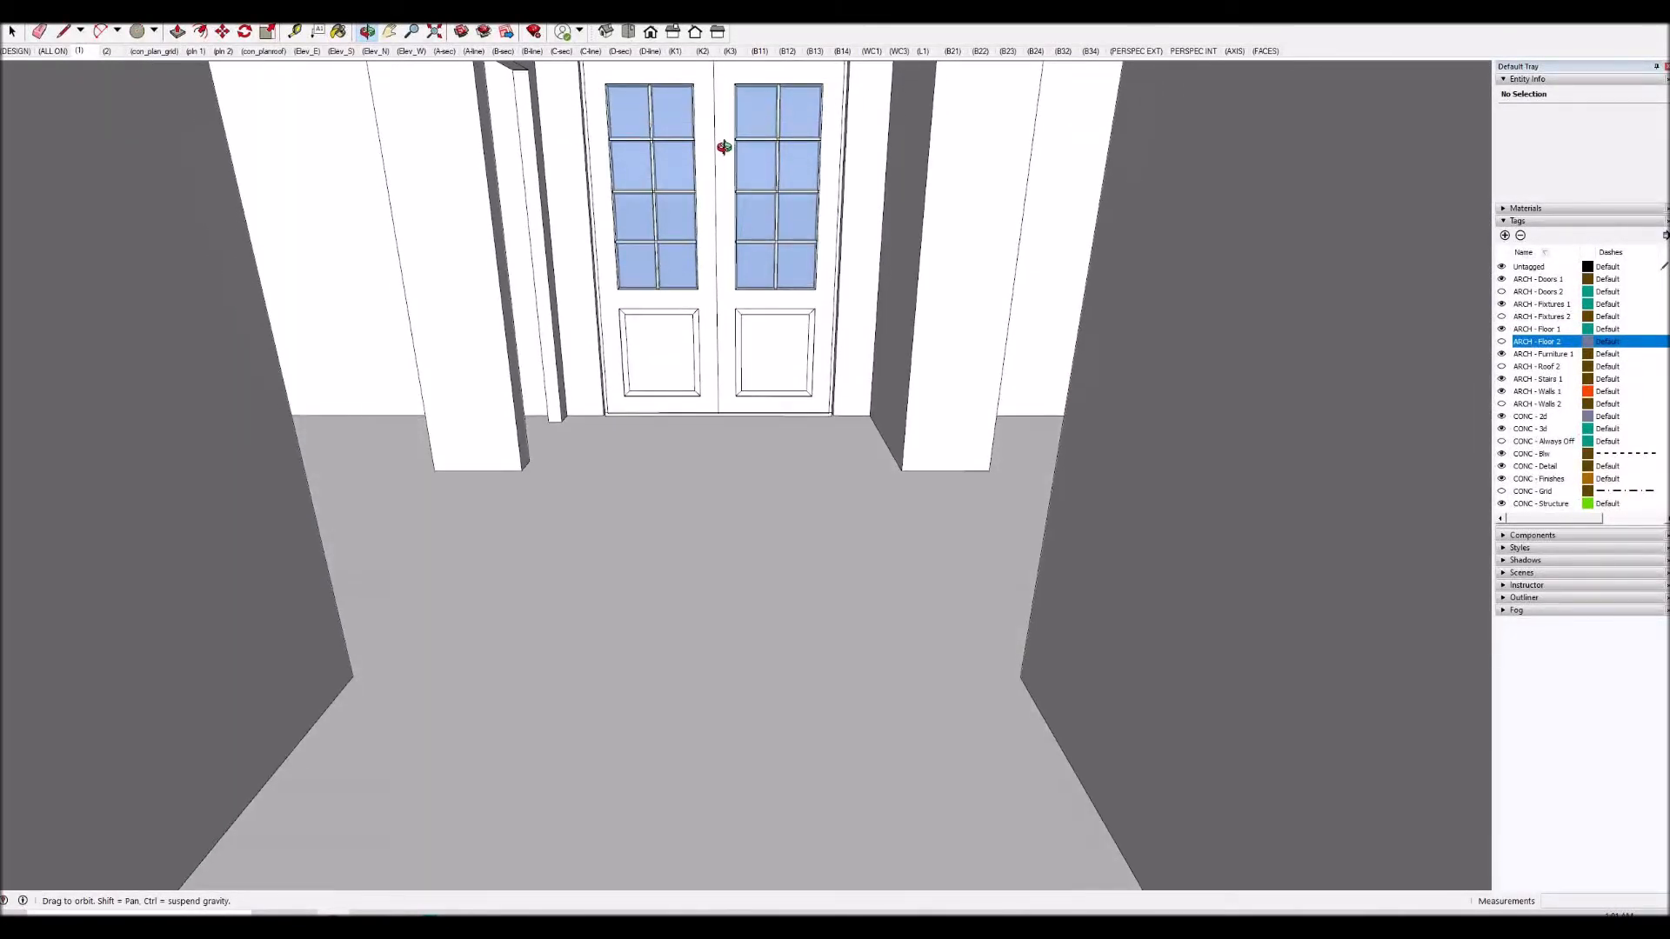
{"action": "left_click_drag", "start_coordinate": [727, 253], "coordinate": [765, 261]}
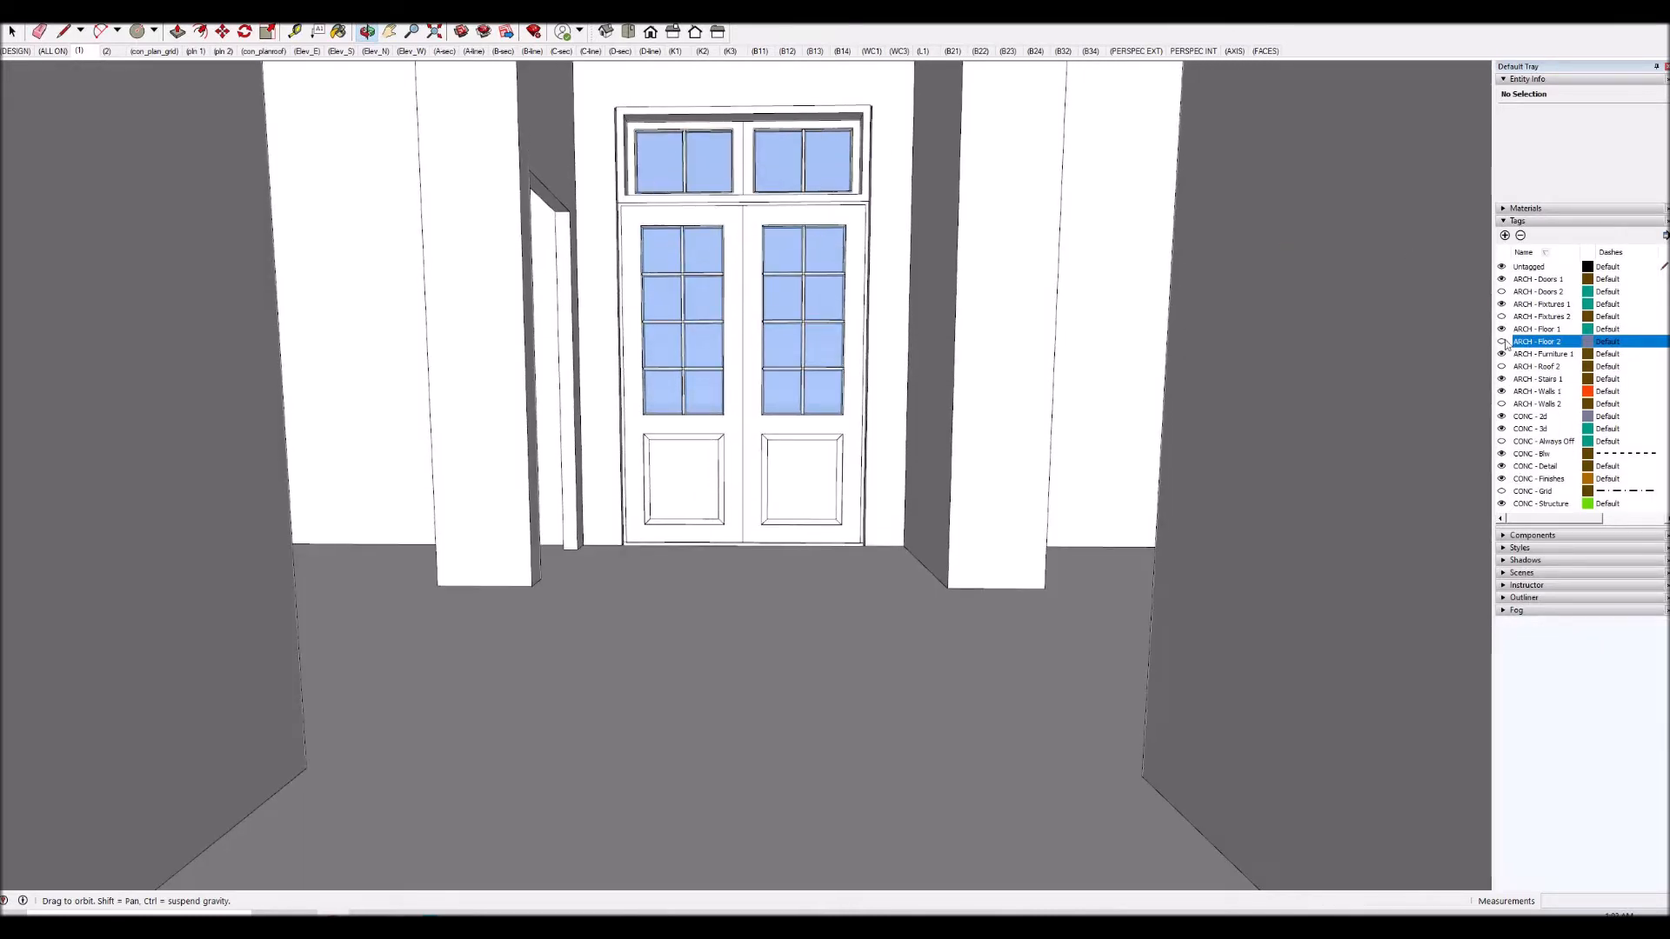
{"action": "key", "text": "h"}
{"action": "left_click_drag", "start_coordinate": [794, 426], "coordinate": [802, 494]}
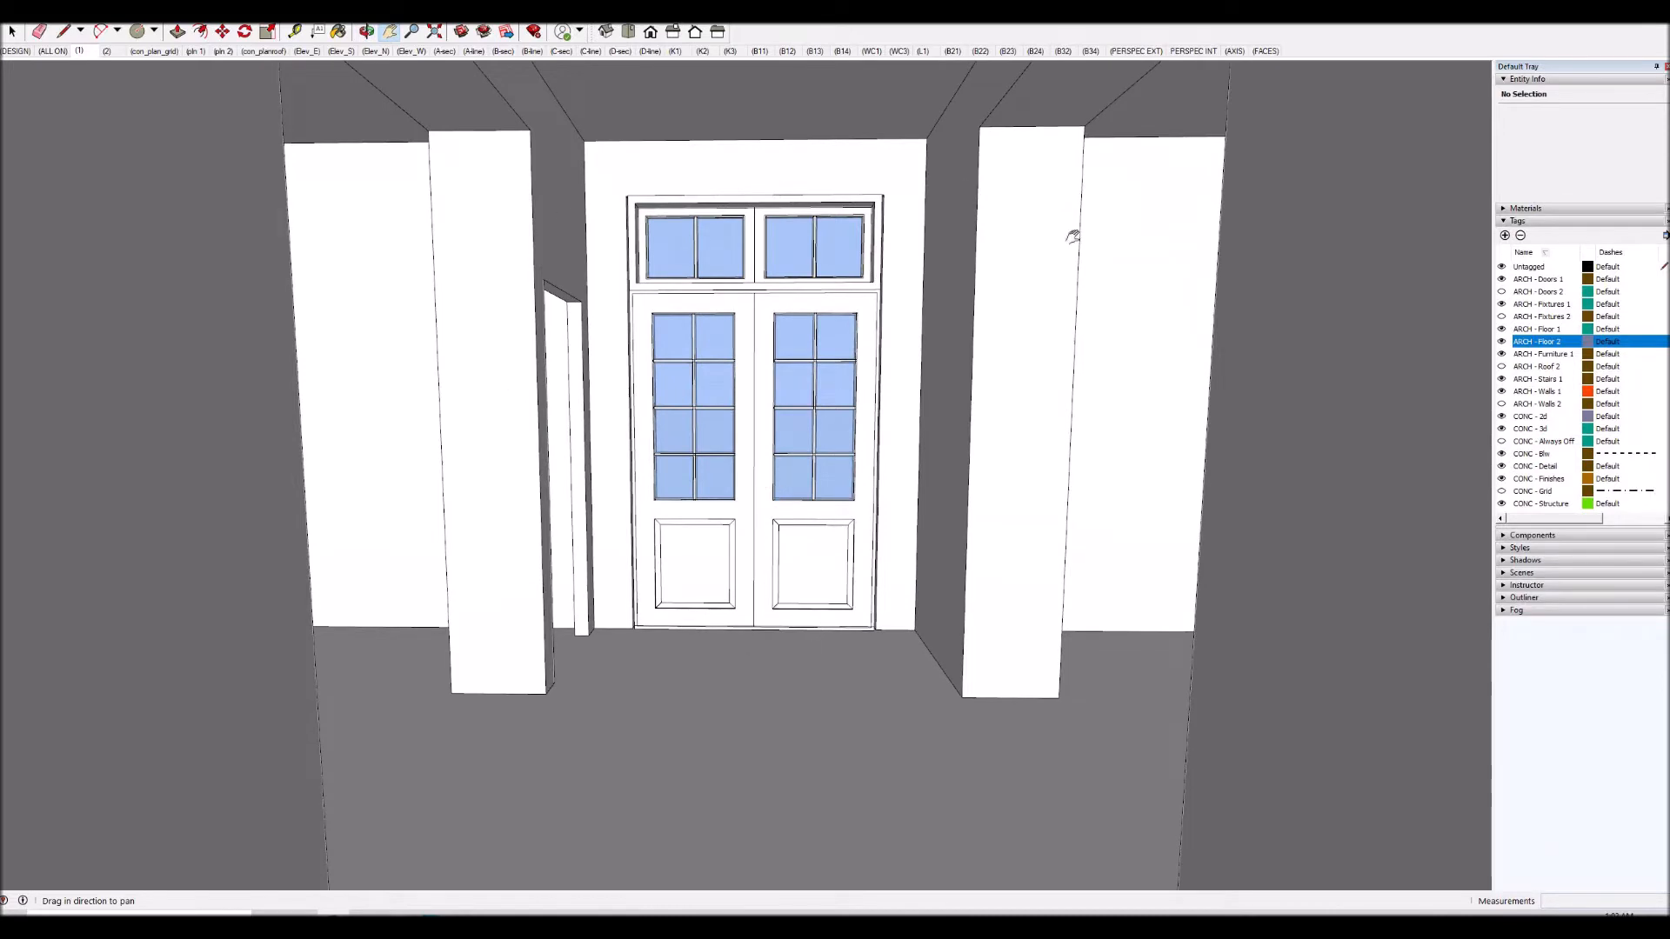
Inspect the double doors up close and view the living room fireplace from beside the hall opening.
{"action": "scroll", "coordinate": [737, 339], "scroll_direction": "up", "scroll_amount": 2}
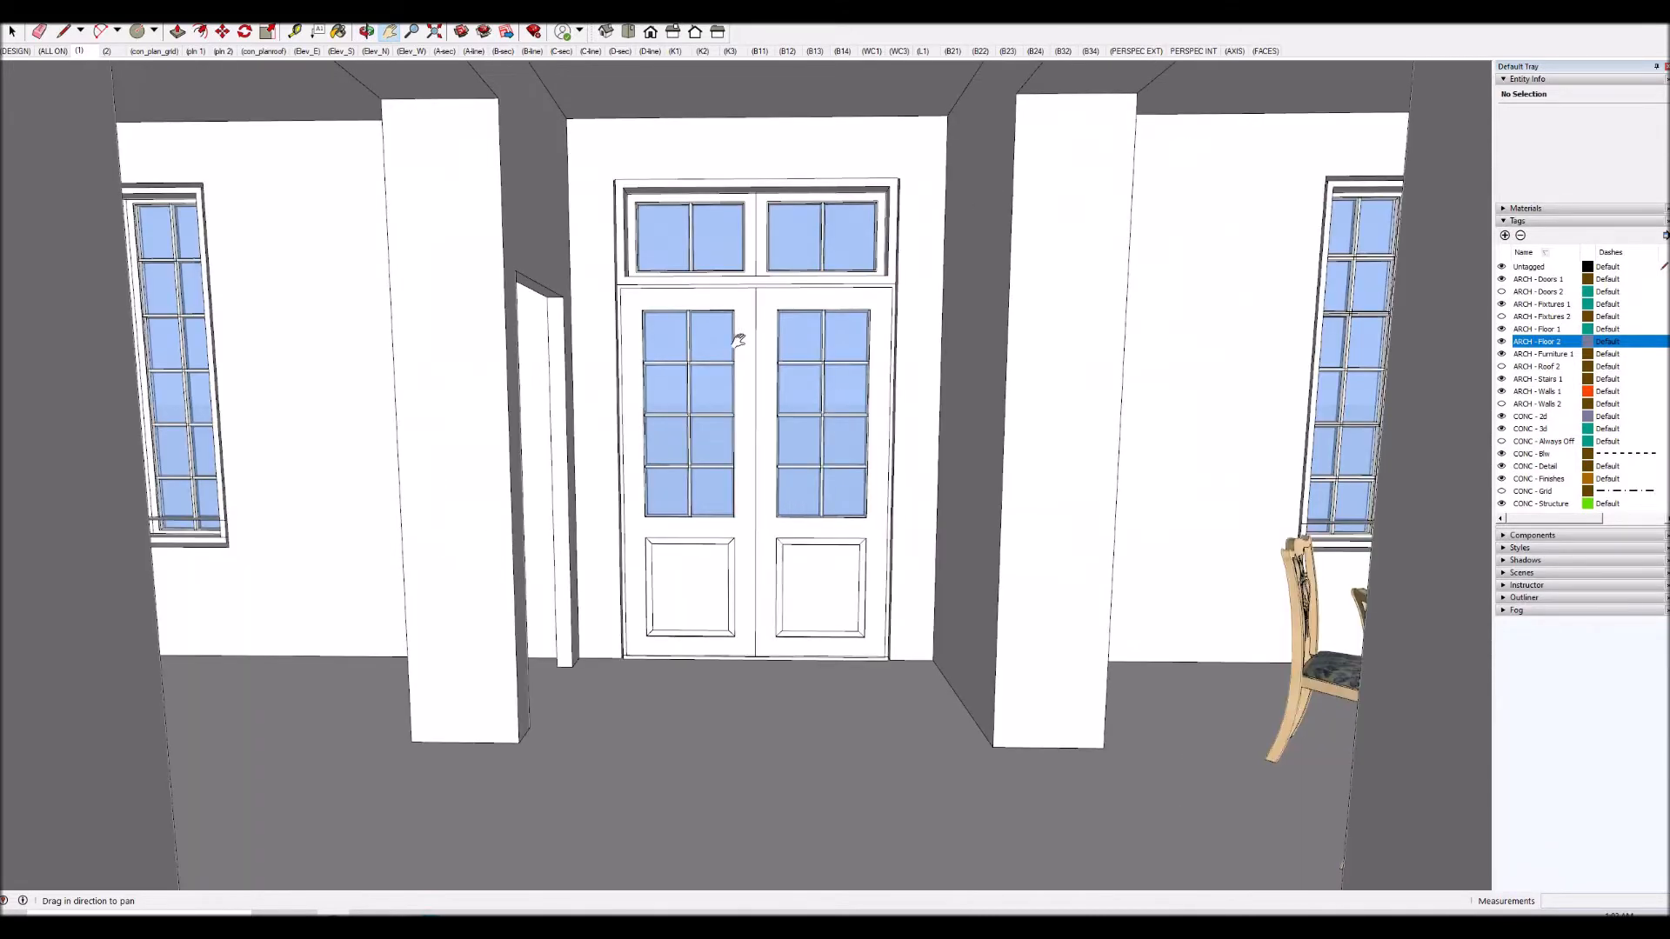
{"action": "scroll", "coordinate": [741, 344], "scroll_direction": "up", "scroll_amount": 5}
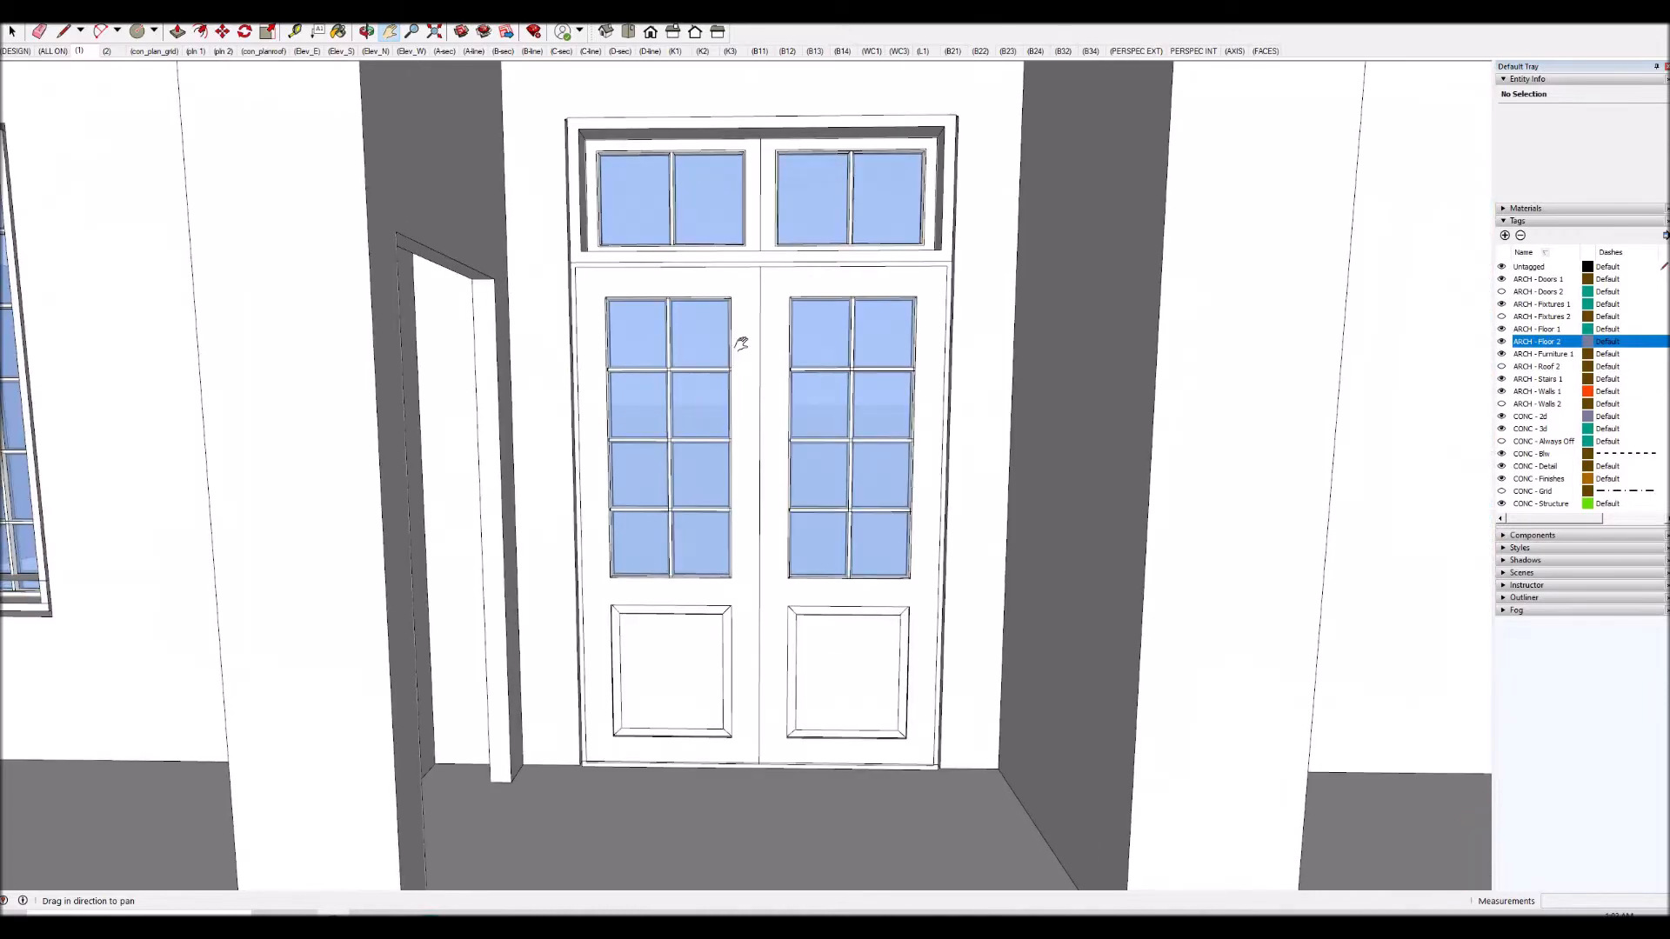
{"action": "middle_click_drag", "start_coordinate": [738, 423], "coordinate": [358, 409]}
{"action": "middle_click_drag", "start_coordinate": [236, 400], "coordinate": [441, 441], "text": "shift"}
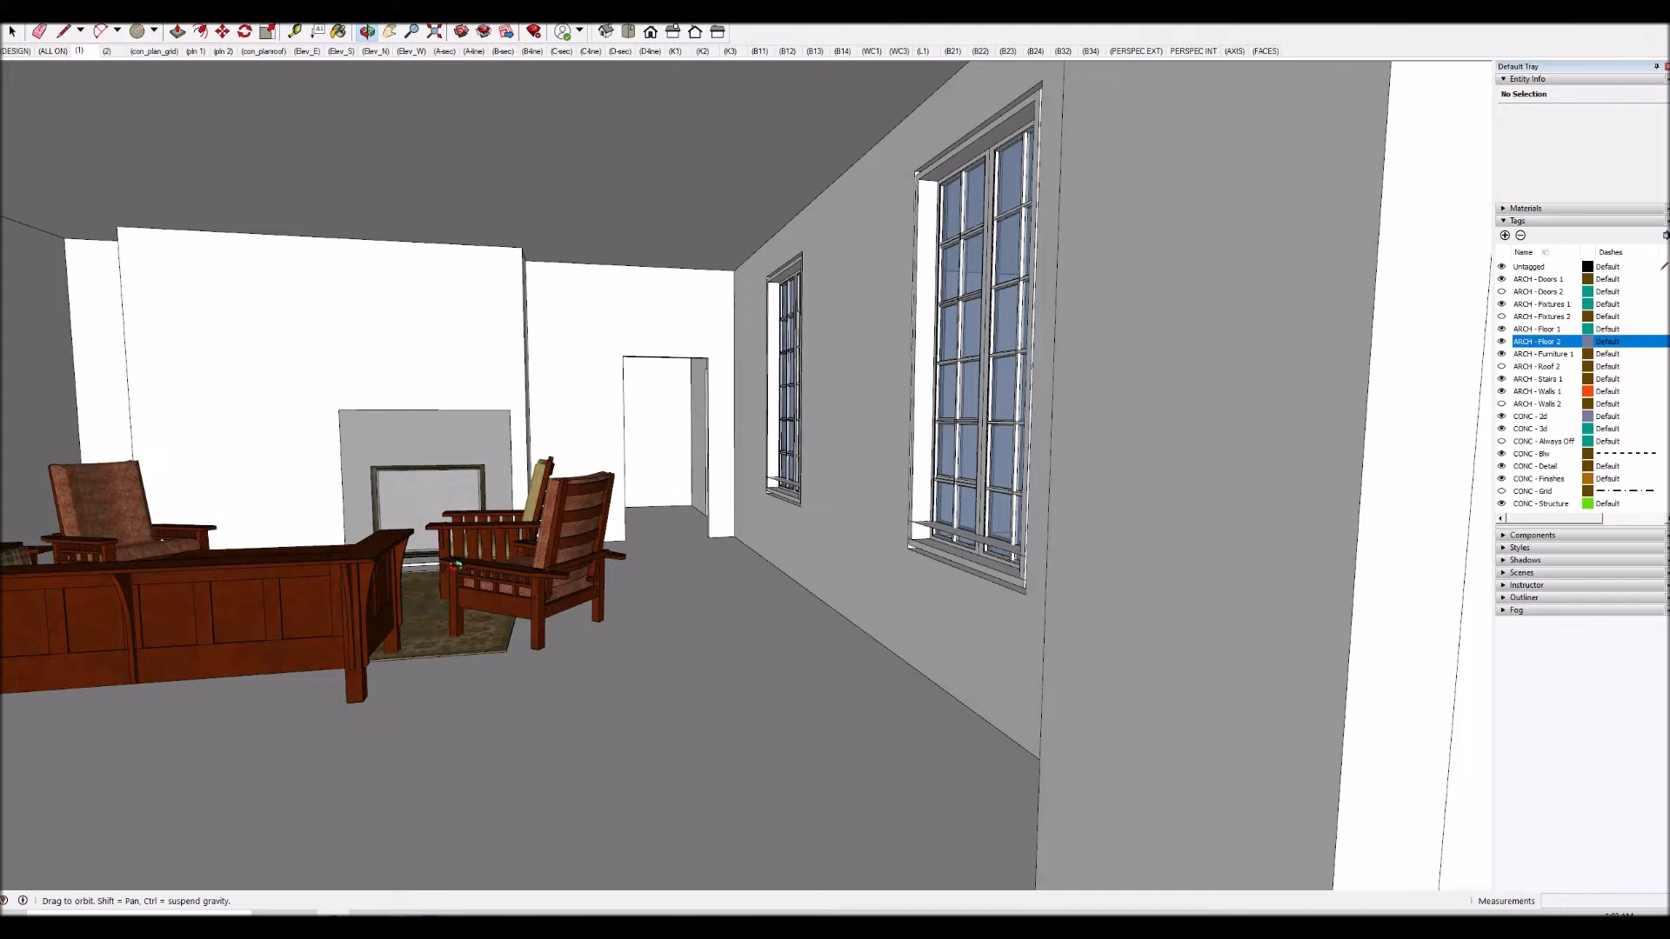
Hide the ARCH - Floor 2 tag and view the living room and its grouped flue pipes from above.
{"action": "left_click", "coordinate": [1500, 342]}
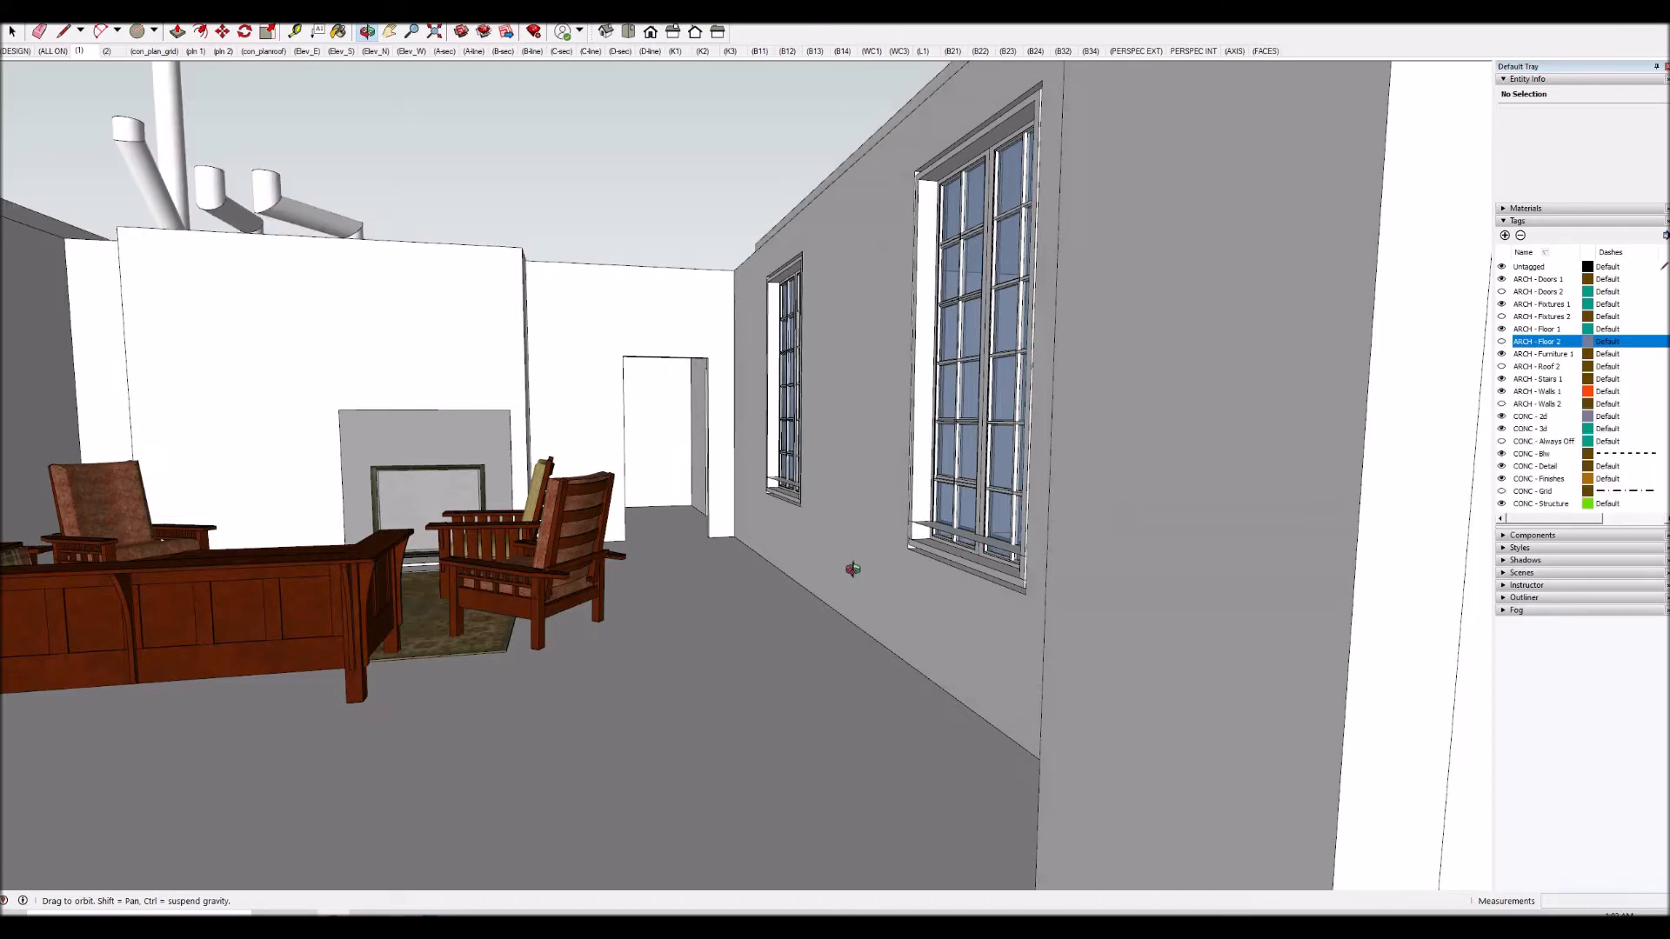
{"action": "left_click_drag", "start_coordinate": [600, 566], "coordinate": [1209, 807]}
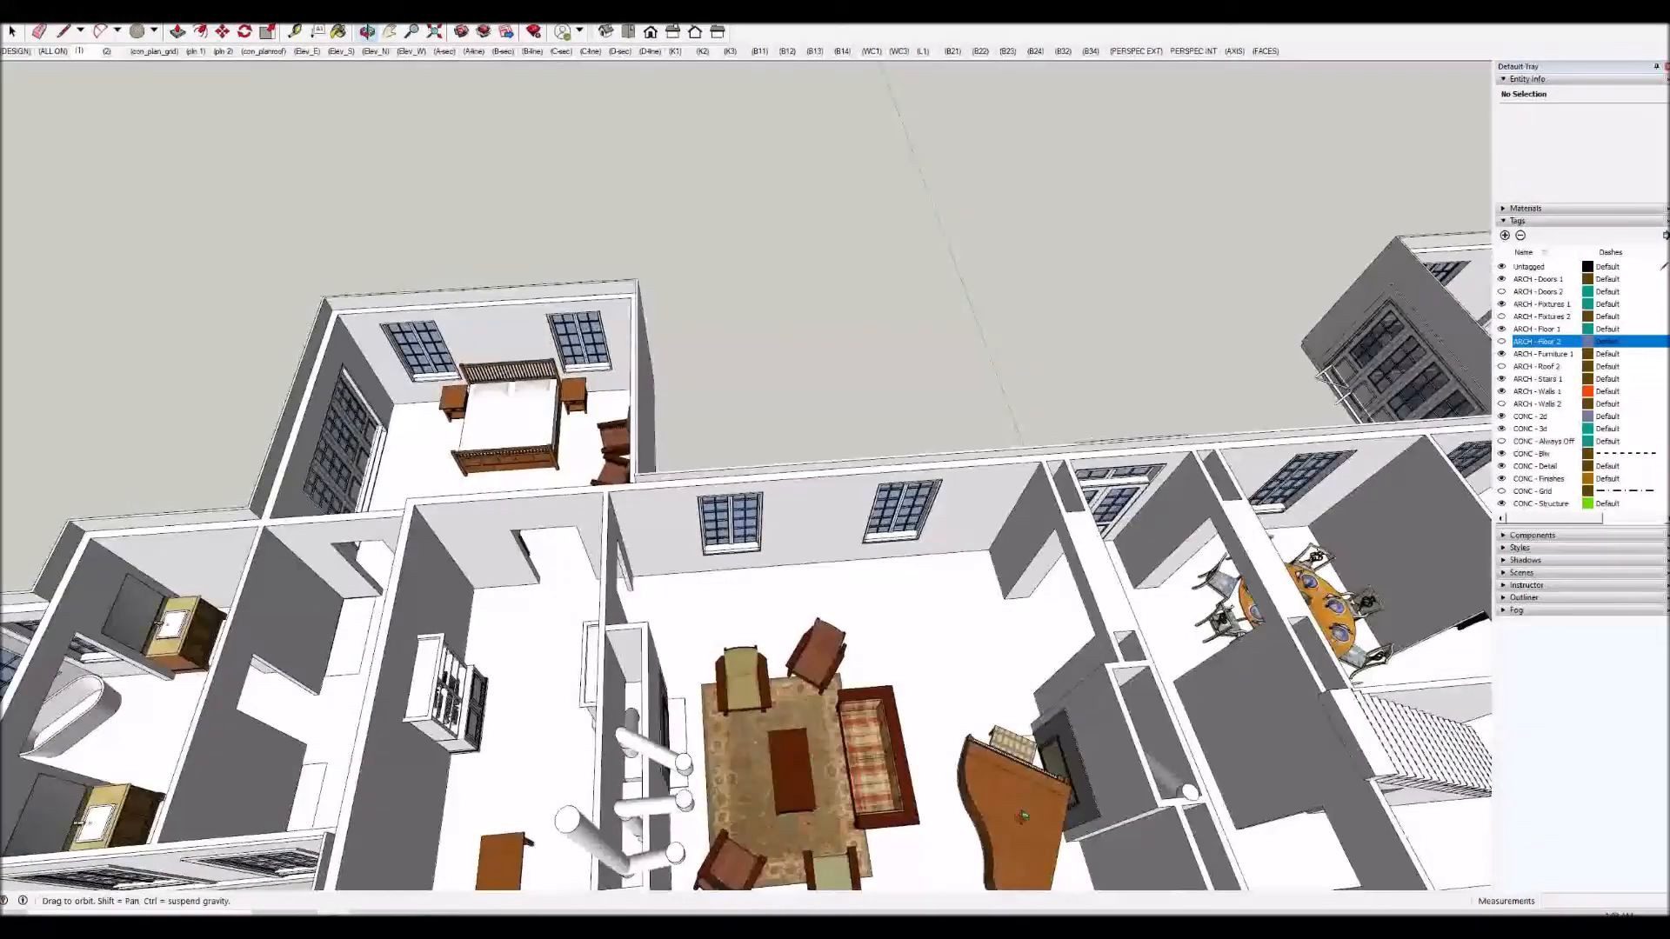
{"action": "left_click_drag", "start_coordinate": [860, 738], "coordinate": [705, 671]}
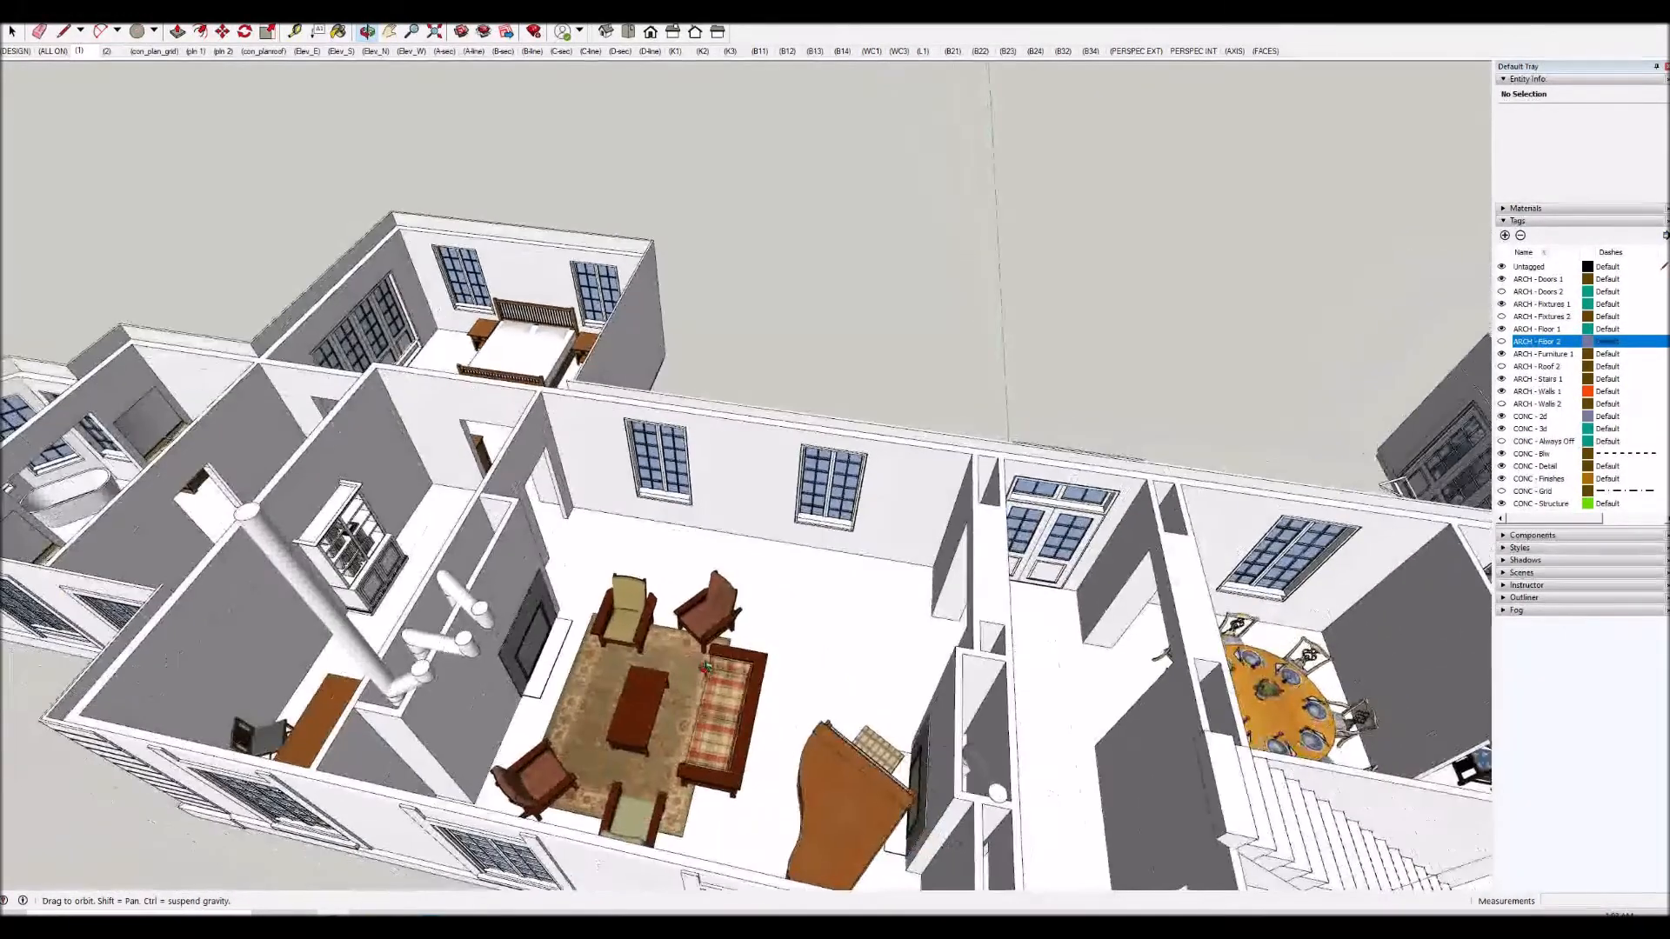
{"action": "left_click_drag", "start_coordinate": [482, 581], "coordinate": [1246, 696]}
{"action": "key", "text": "space"}
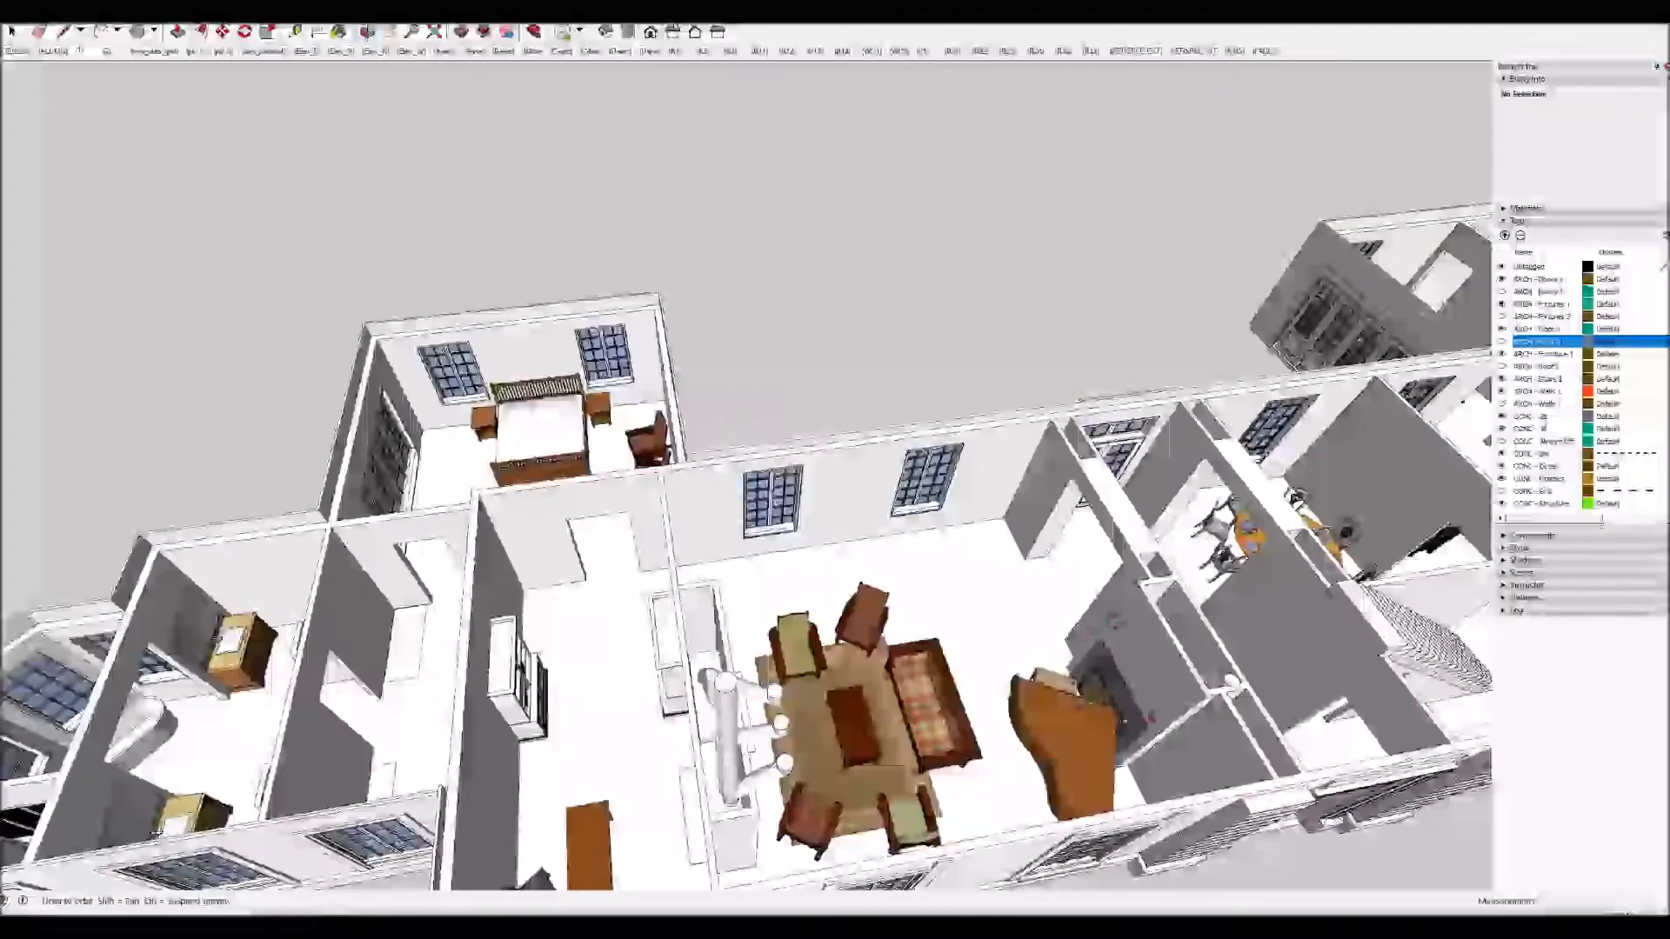
Delete the gas fireplace component with its flue from the living room wall beside the piano.
{"action": "scroll", "coordinate": [1009, 739], "scroll_direction": "up", "scroll_amount": 6}
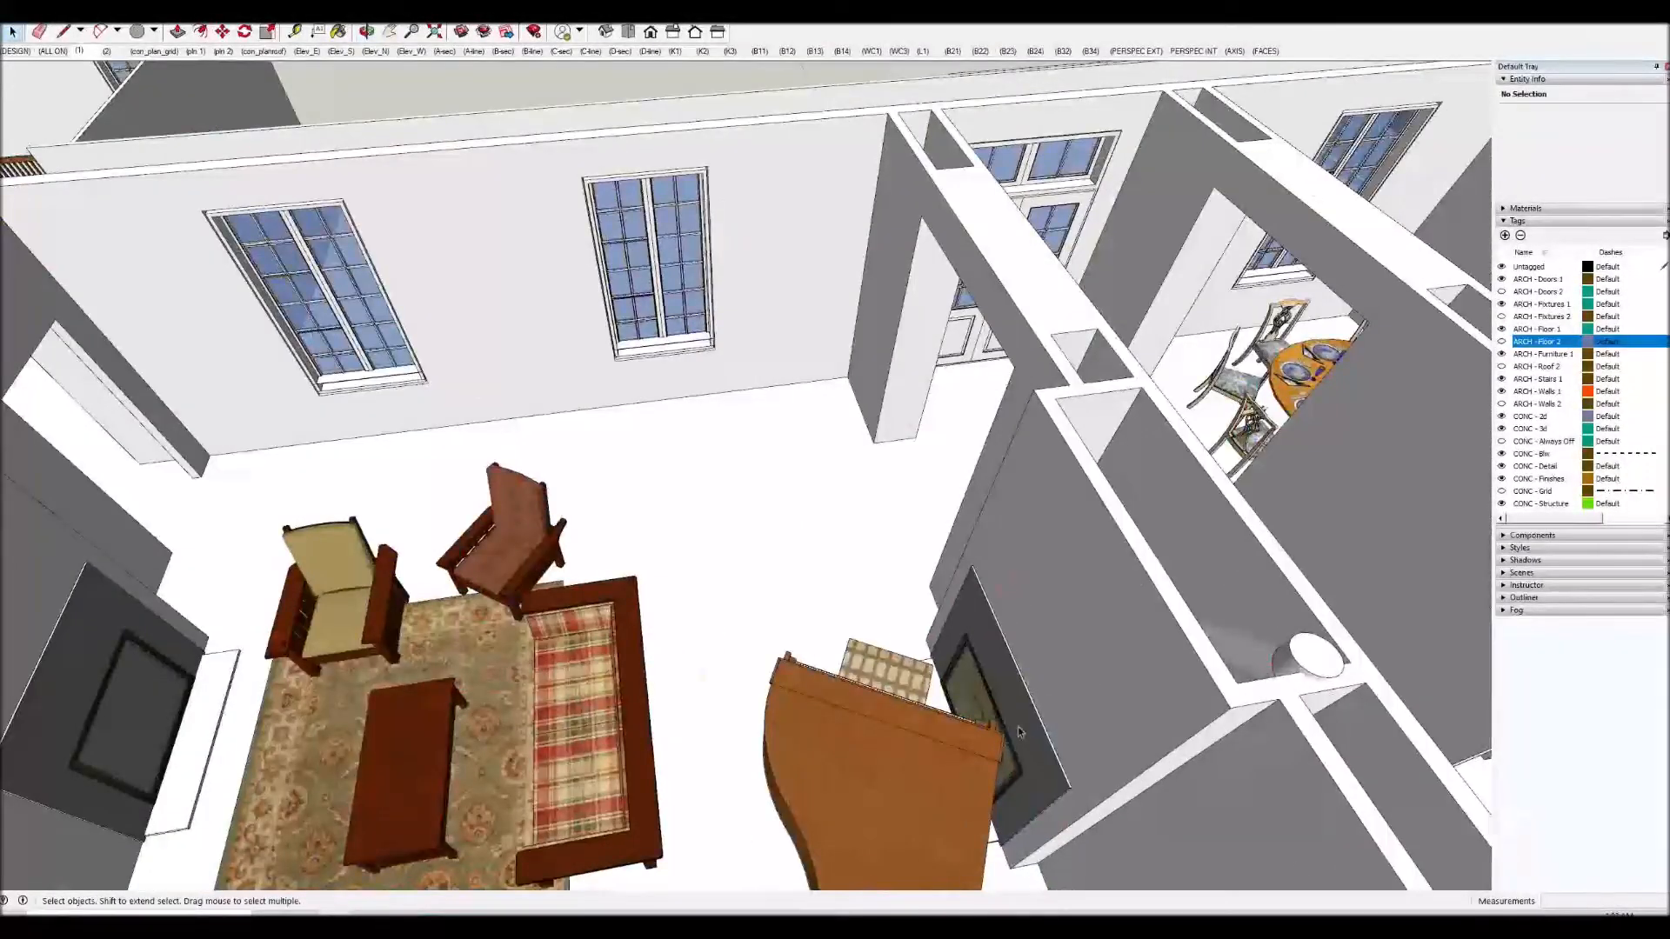
{"action": "left_click", "coordinate": [1018, 728]}
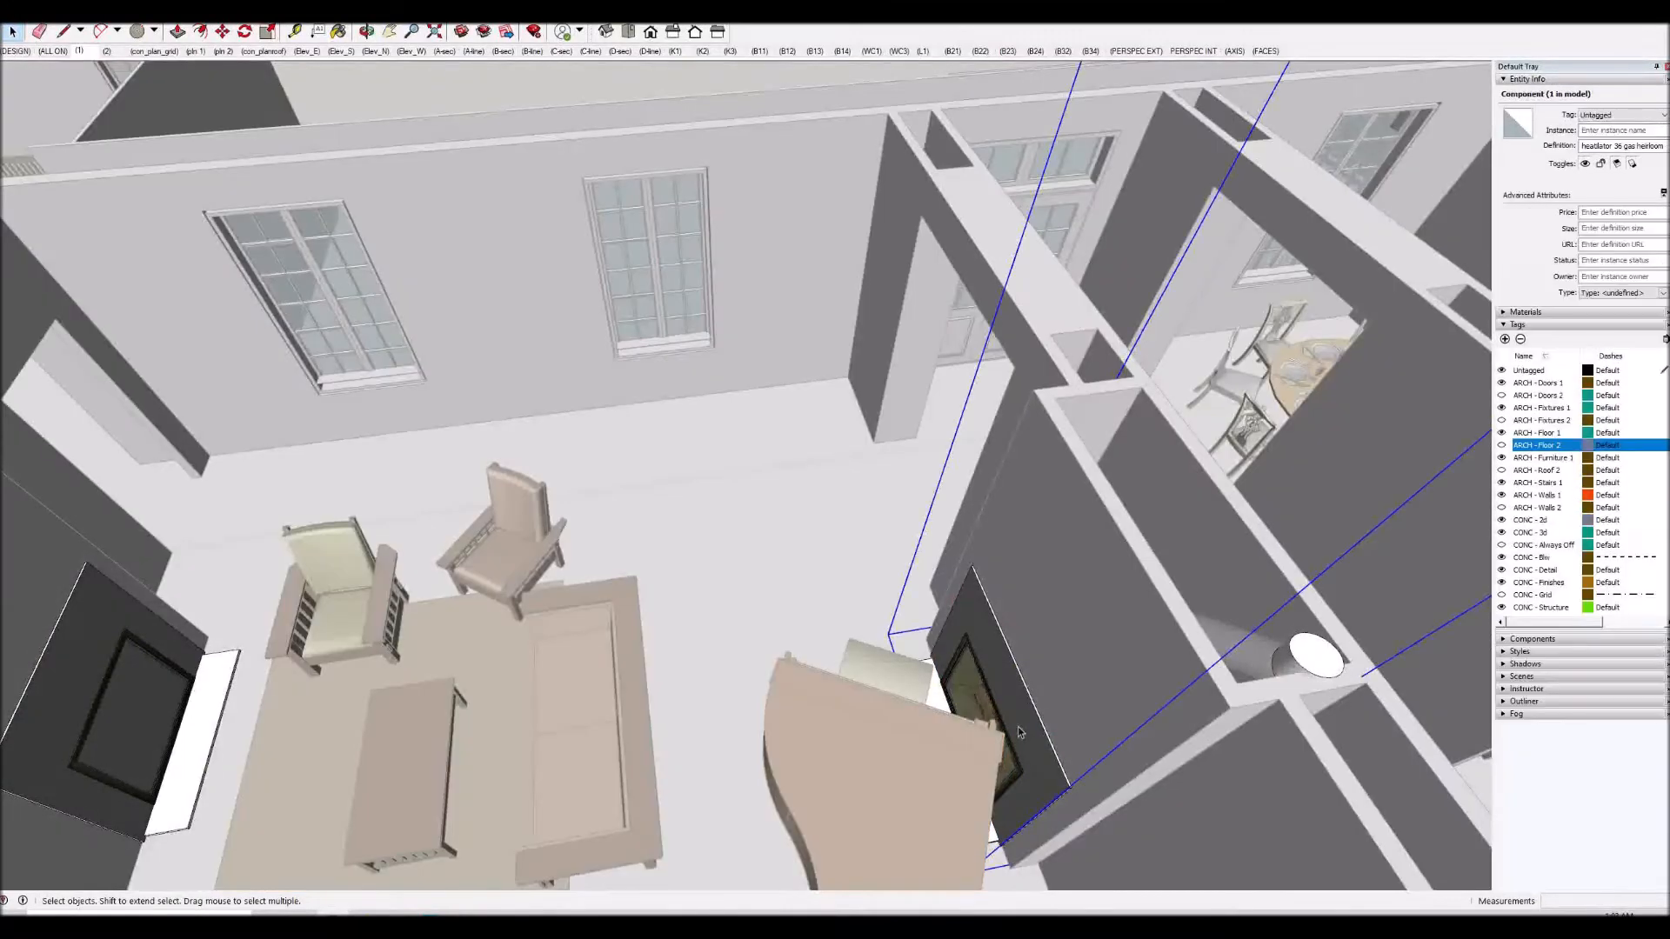
{"action": "key", "text": "Delete"}
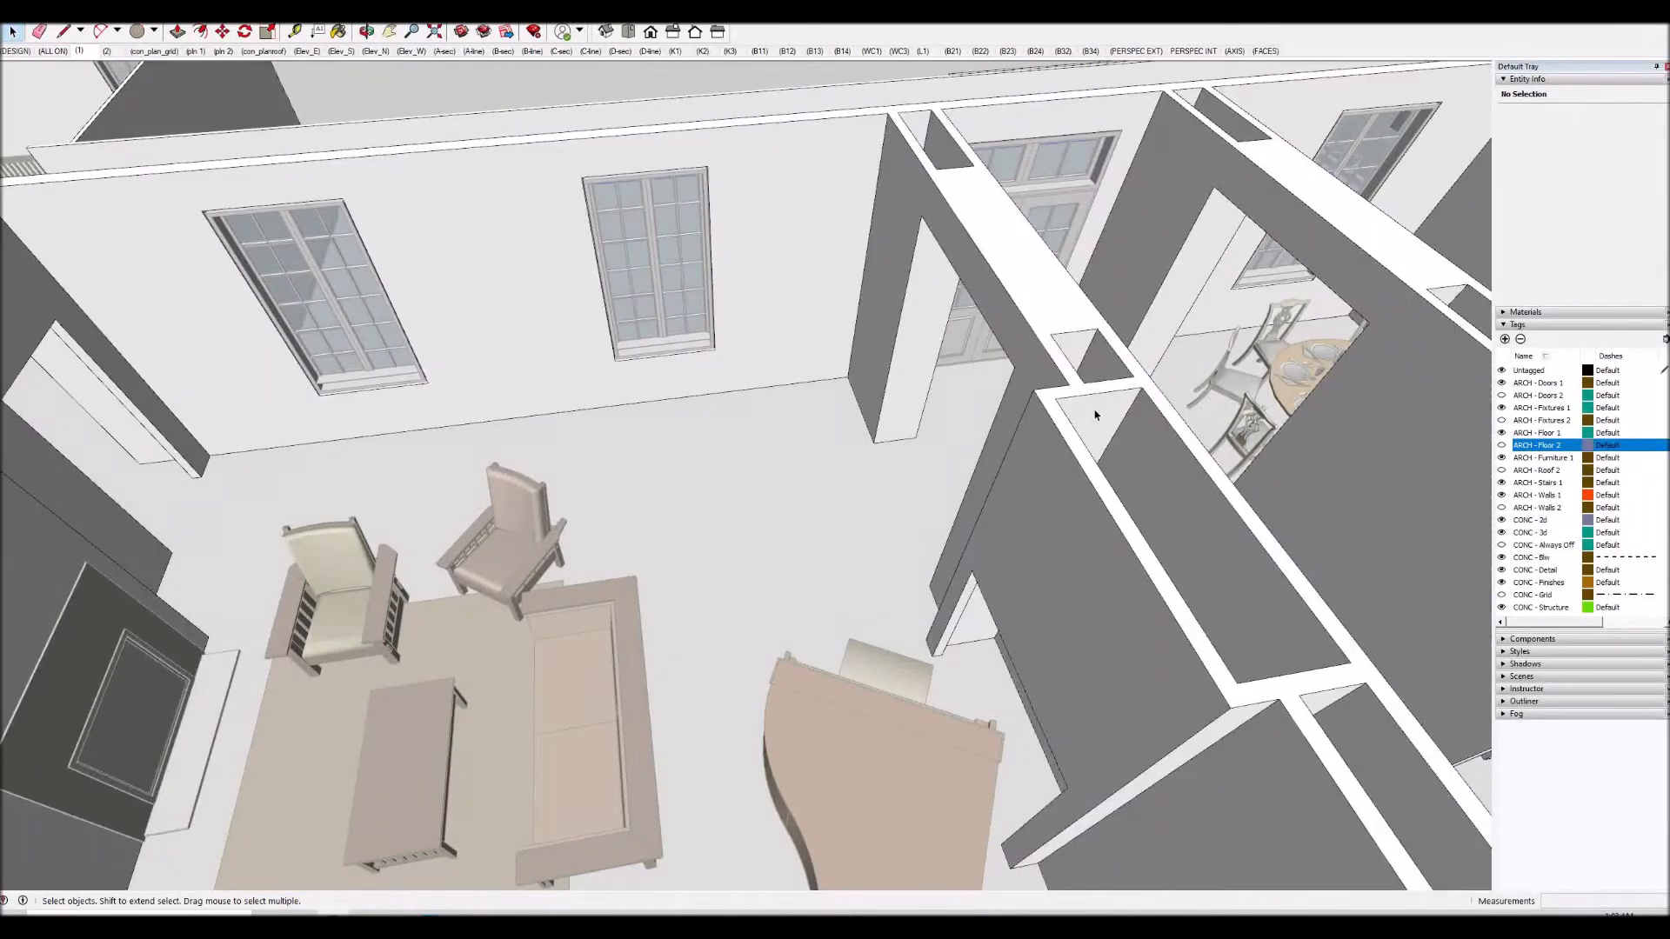
Push the front of the emptied fireplace chase beside the piano back to remove it, and erase the leftover strip at its base.
{"action": "triple_click", "coordinate": [1095, 415]}
{"action": "key", "text": "l"}
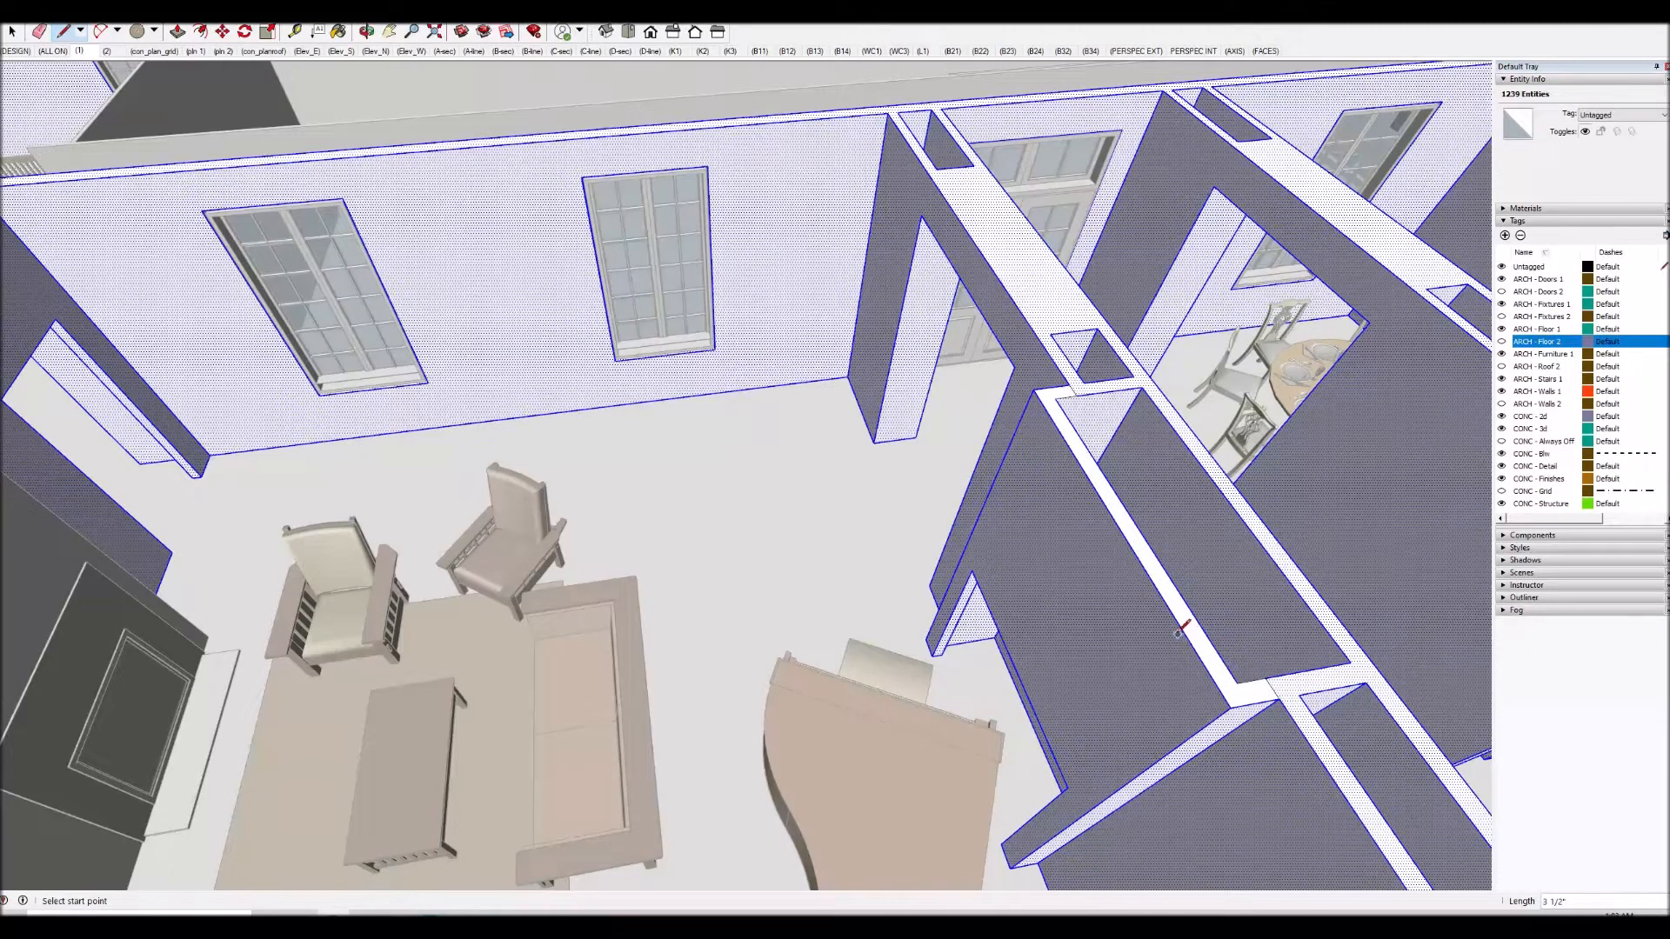
{"action": "key", "text": "p"}
{"action": "left_click_drag", "start_coordinate": [1180, 631], "coordinate": [1068, 789]}
{"action": "key", "text": "e"}
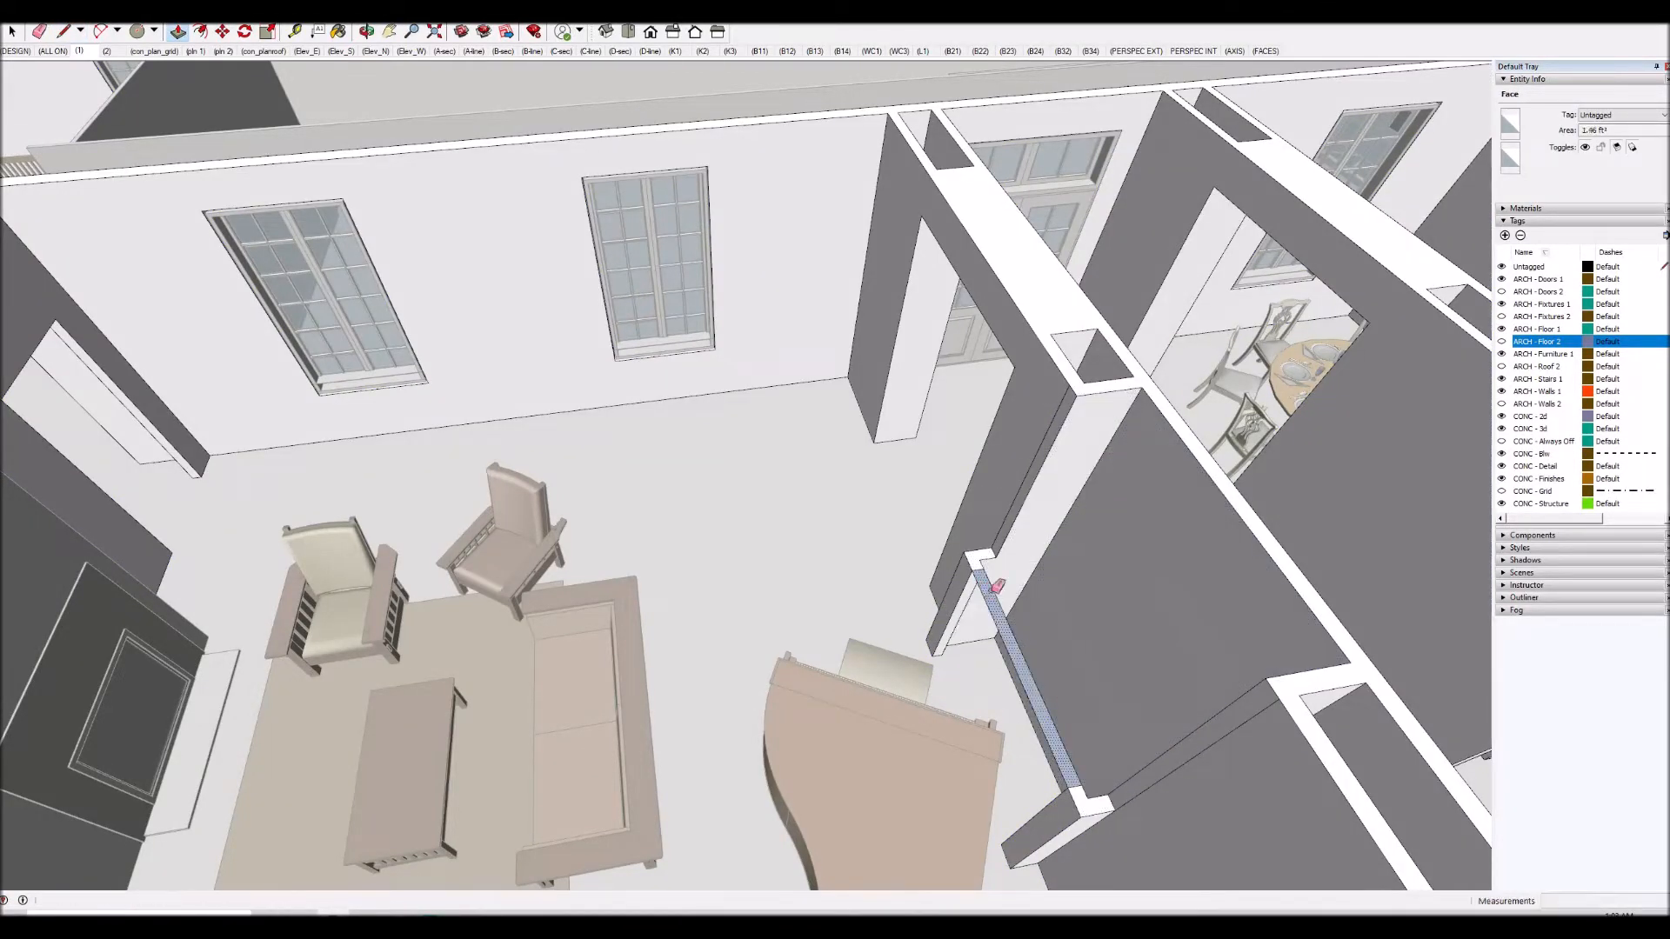
{"action": "left_click_drag", "start_coordinate": [991, 572], "coordinate": [984, 558]}
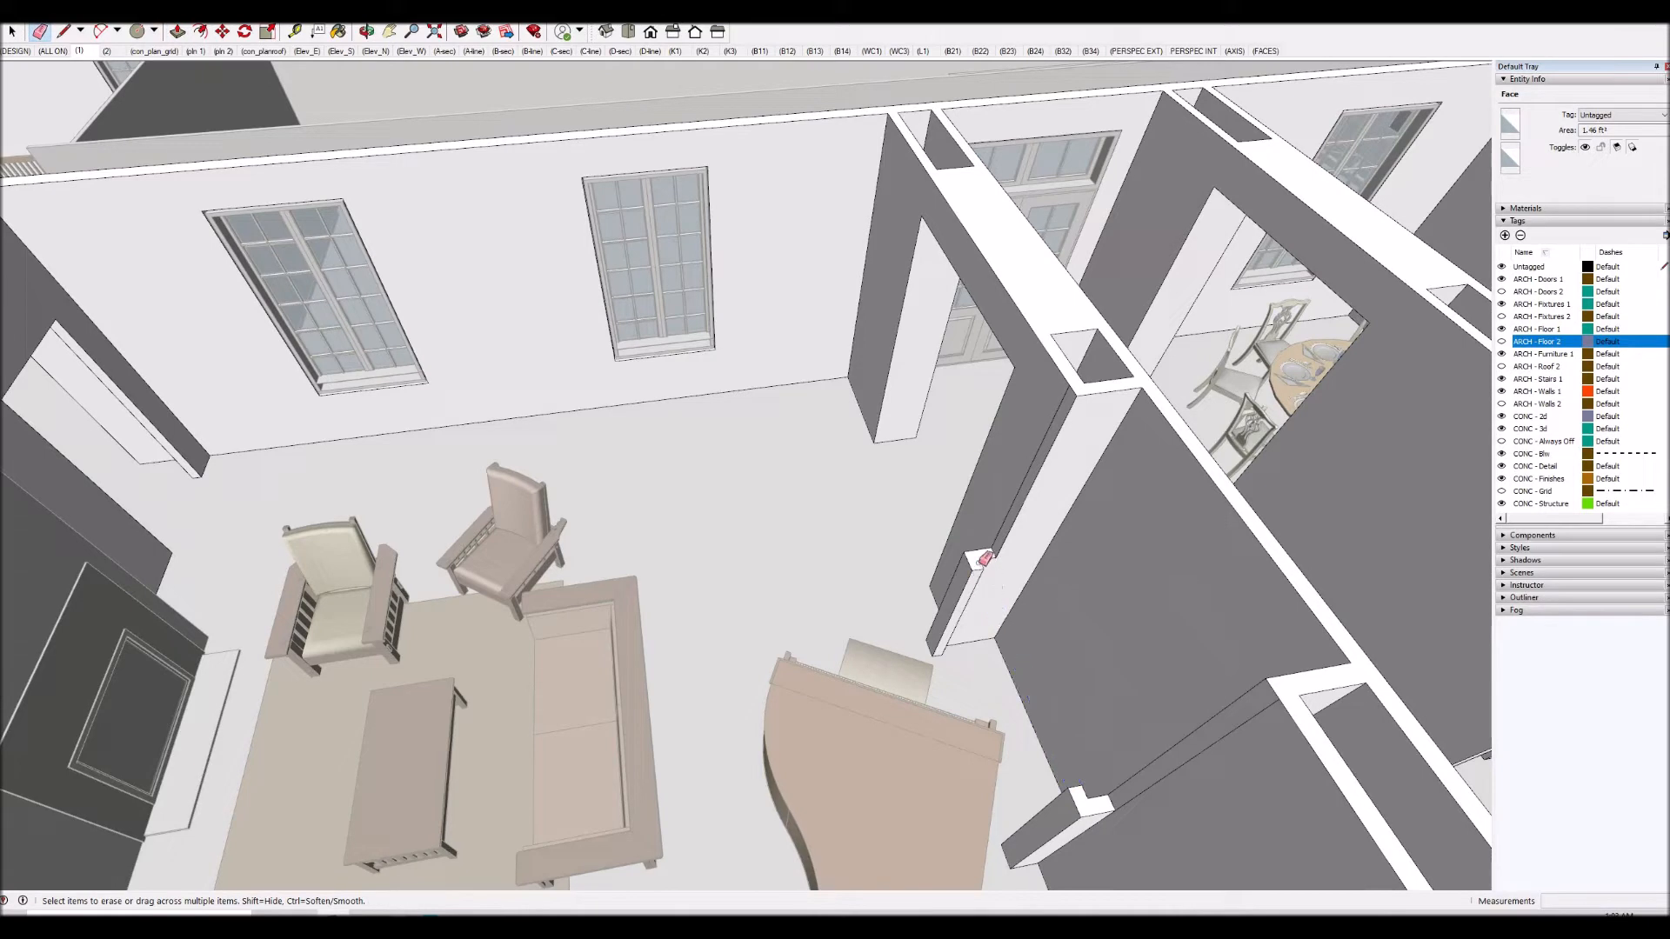
Push the remaining chase stubs flush with the adjoining walls and clean up the leftover edges.
{"action": "key", "text": "p"}
{"action": "left_click_drag", "start_coordinate": [935, 645], "coordinate": [900, 607]}
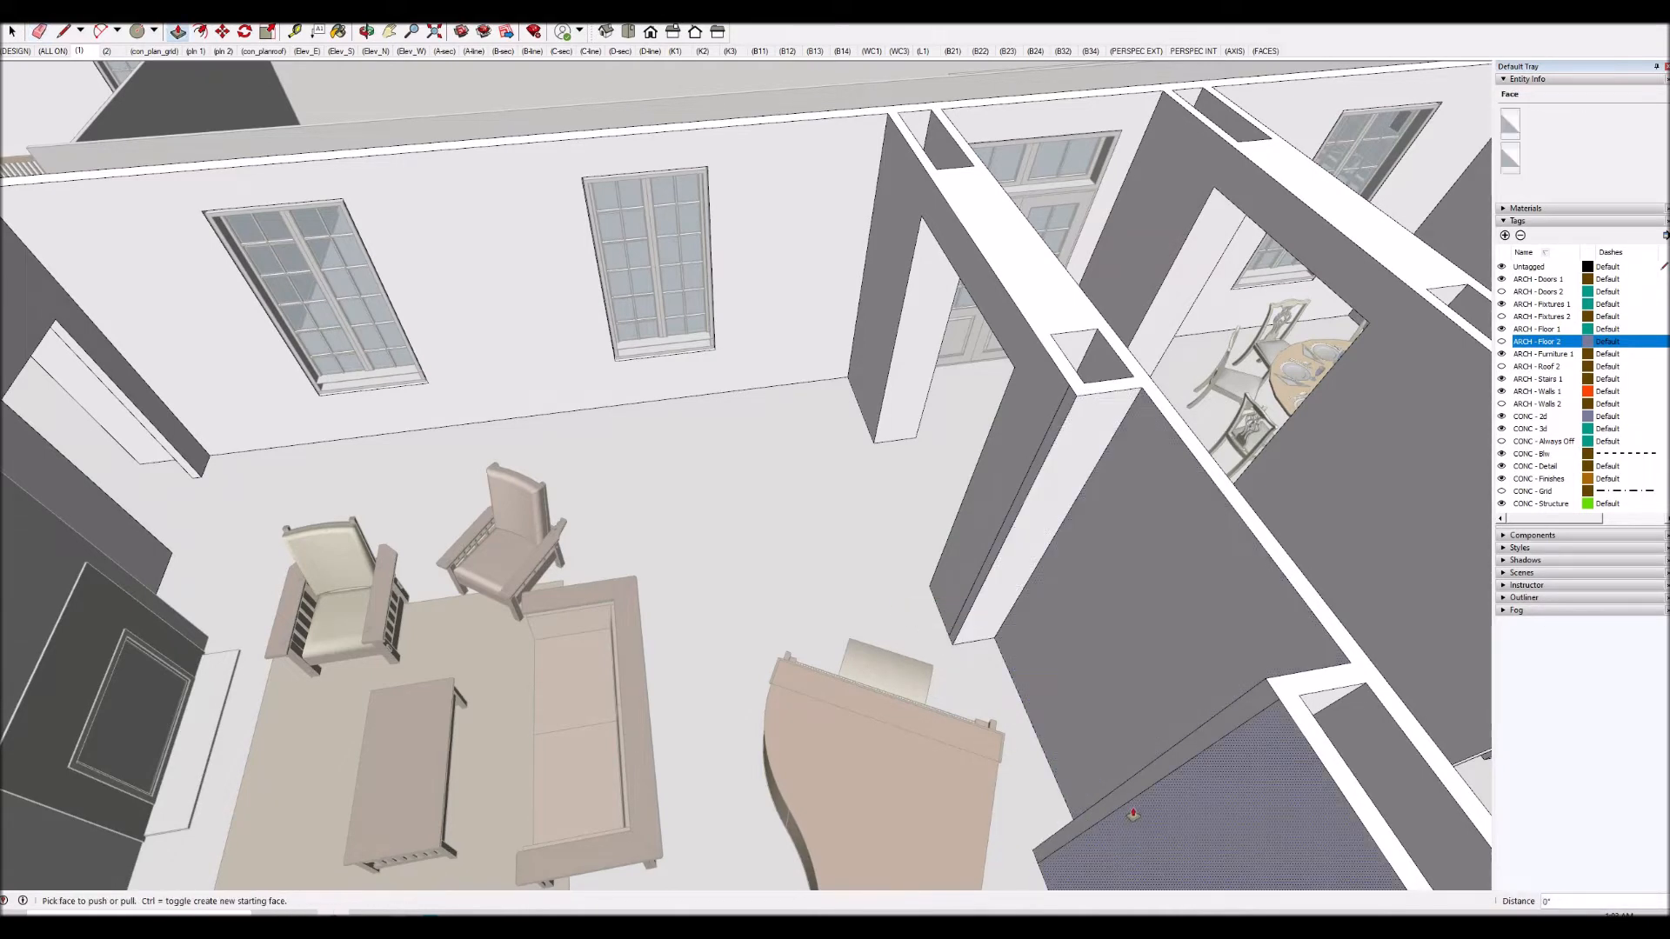
{"action": "key", "text": "e"}
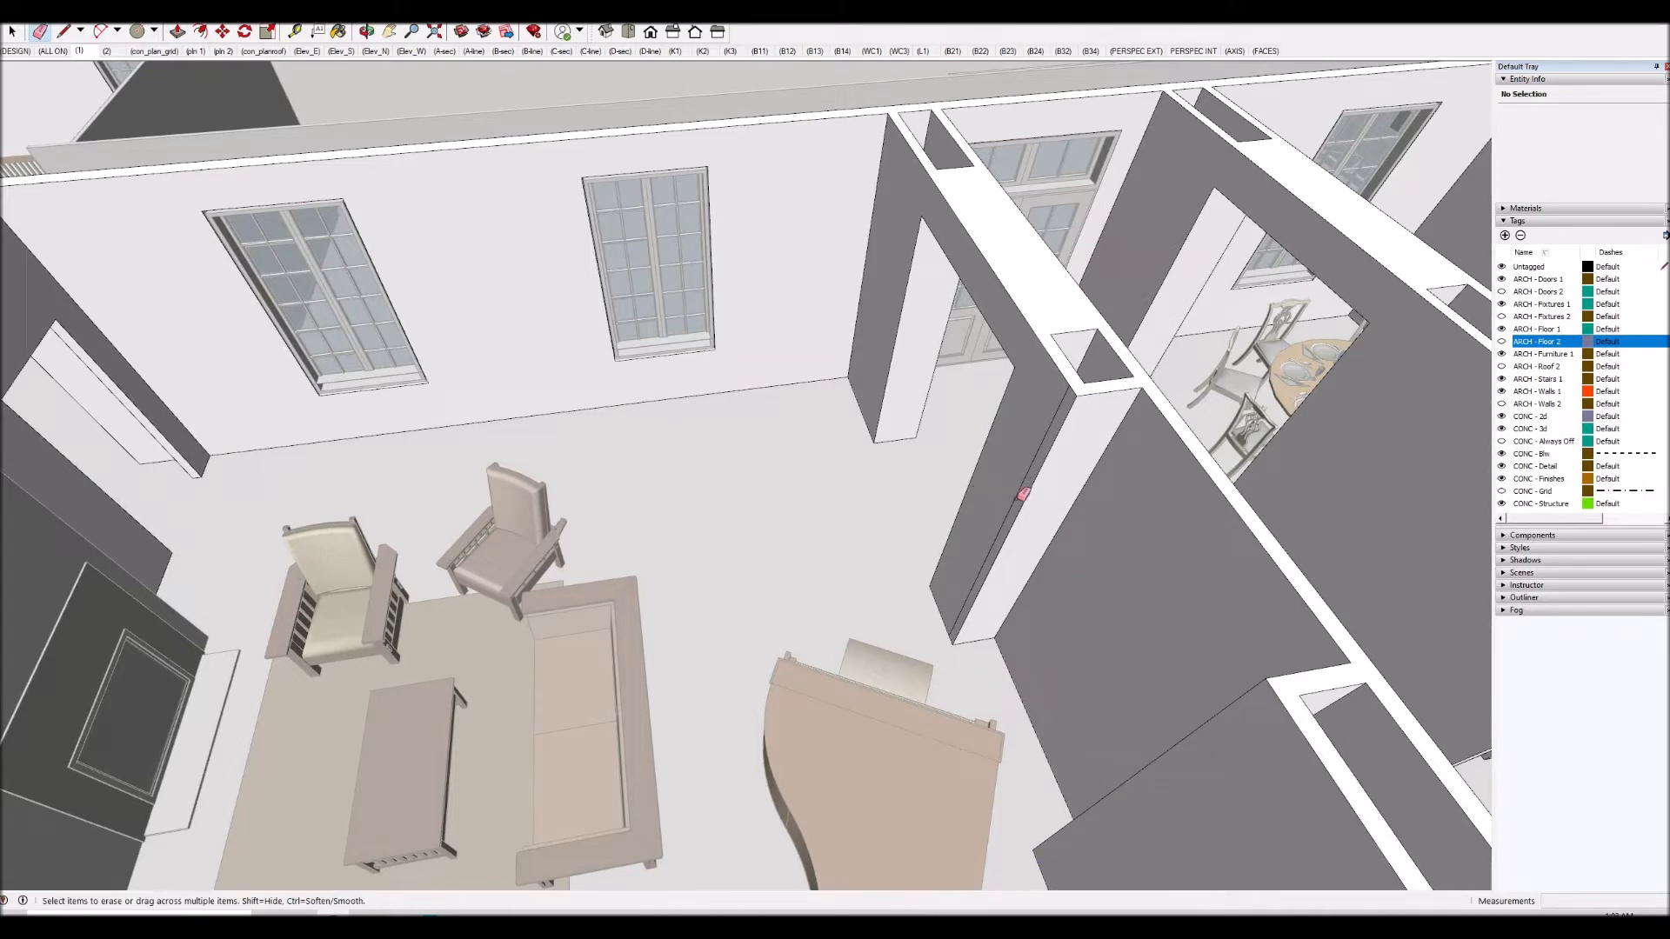
Examine the piano corner without its fireplace, and the remaining fireplace wall and flues at the other end of the living room.
{"action": "scroll", "coordinate": [943, 469], "scroll_direction": "down", "scroll_amount": 4}
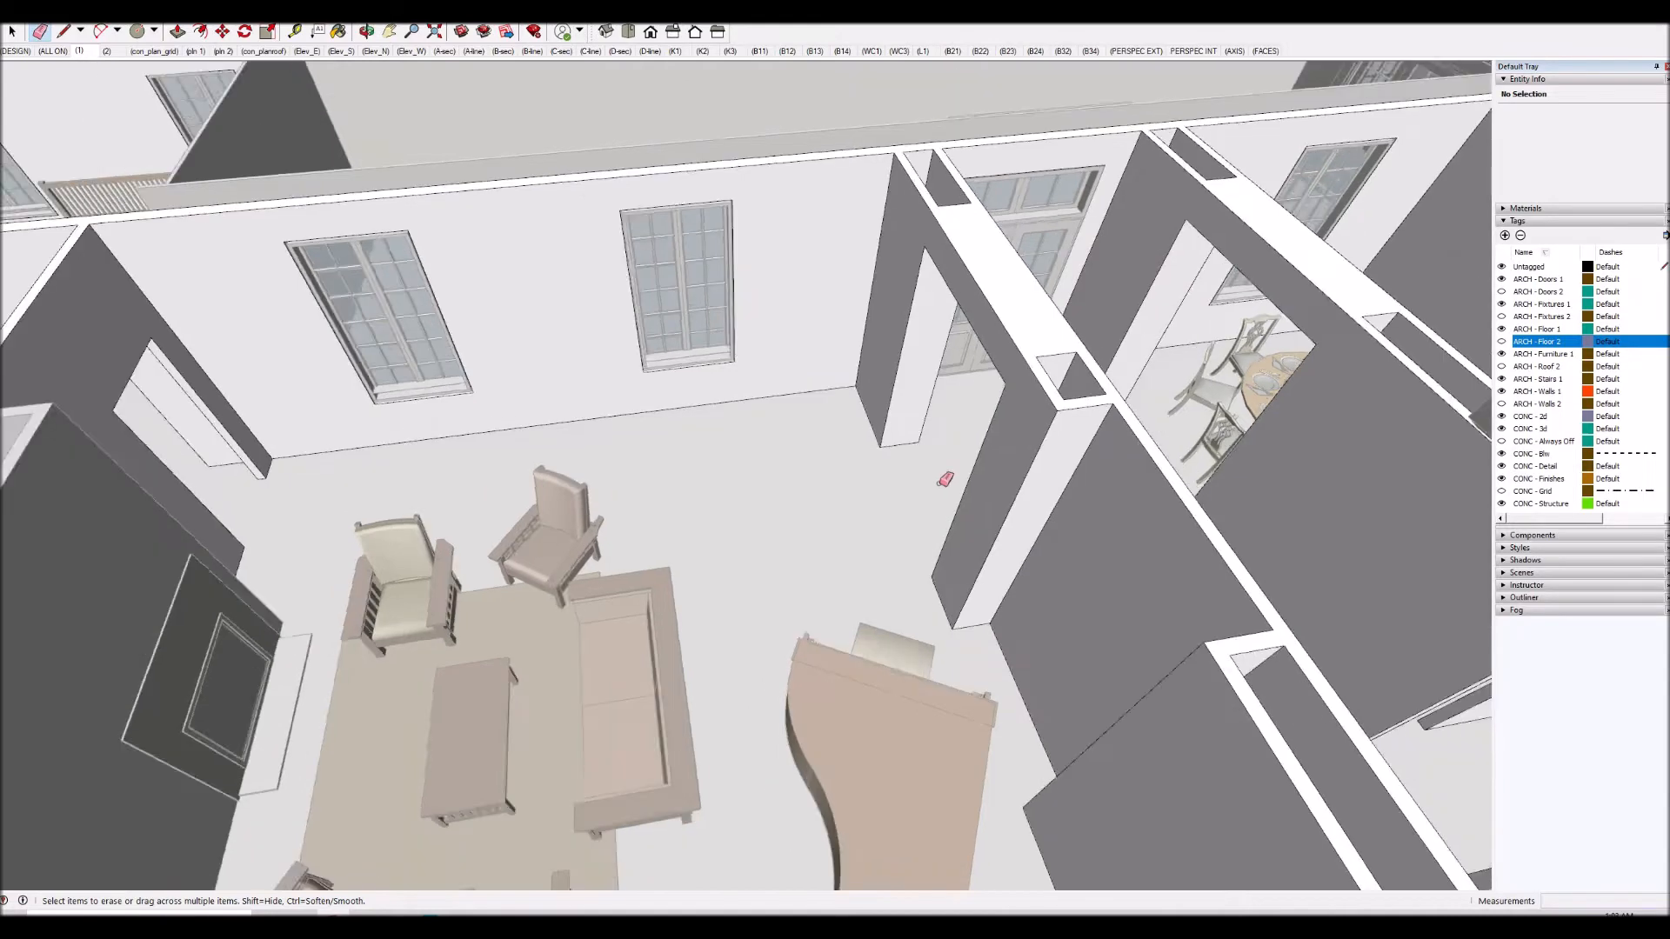
{"action": "middle_click_drag", "start_coordinate": [957, 520], "coordinate": [1060, 585]}
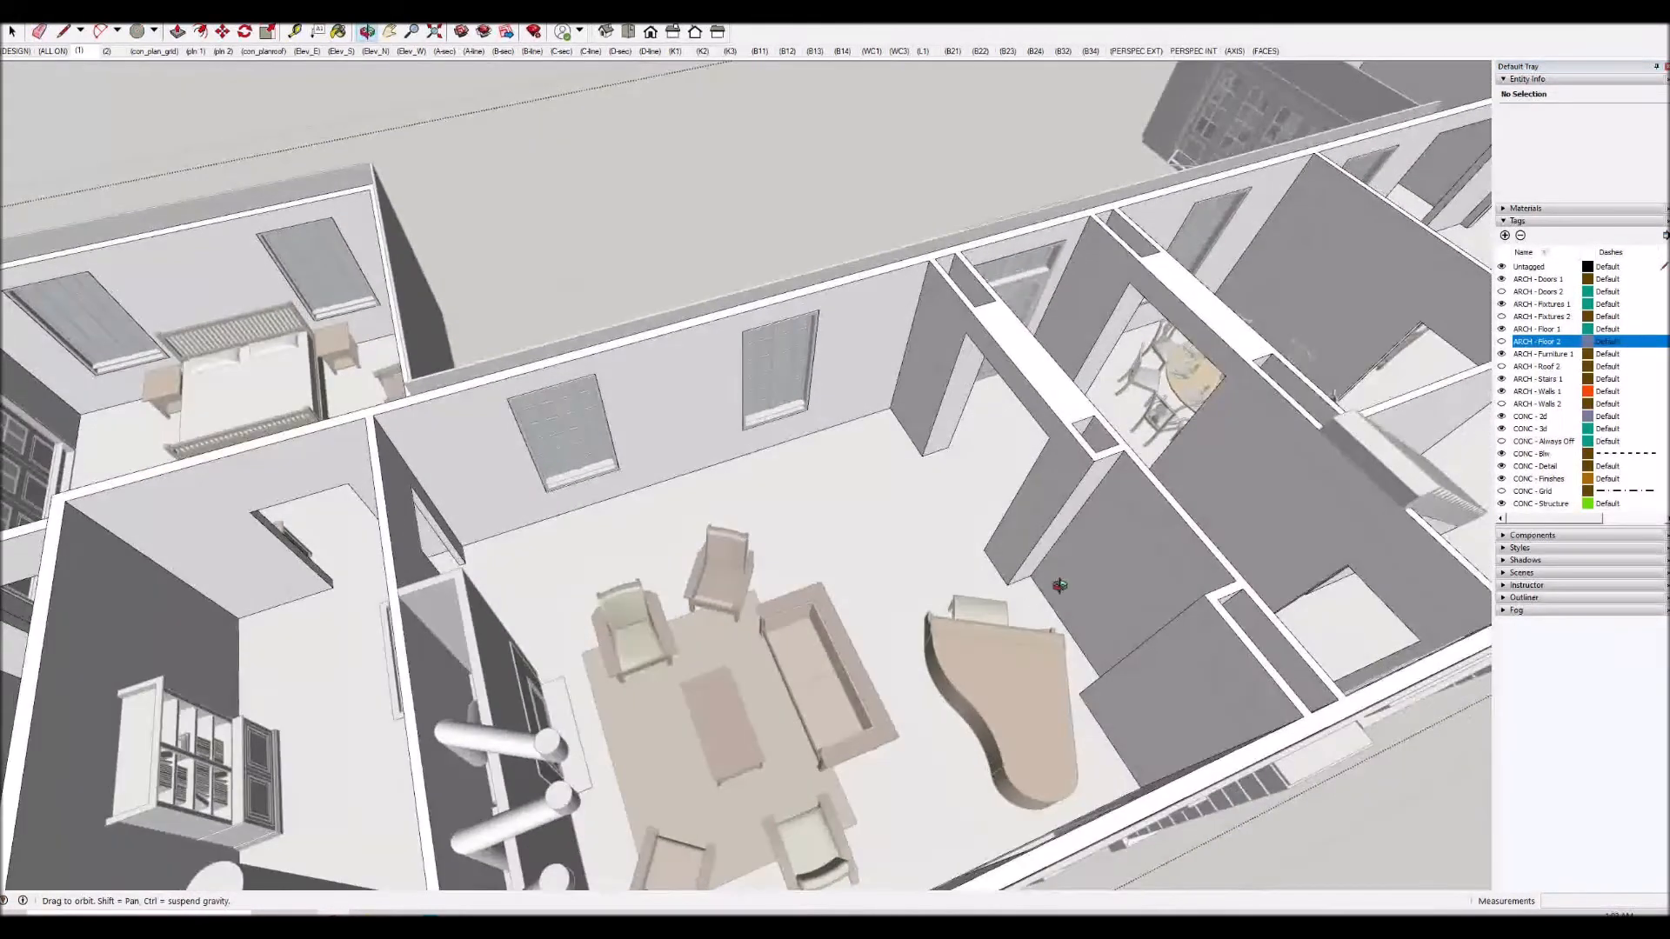
{"action": "middle_click_drag", "start_coordinate": [1091, 663], "coordinate": [1029, 623]}
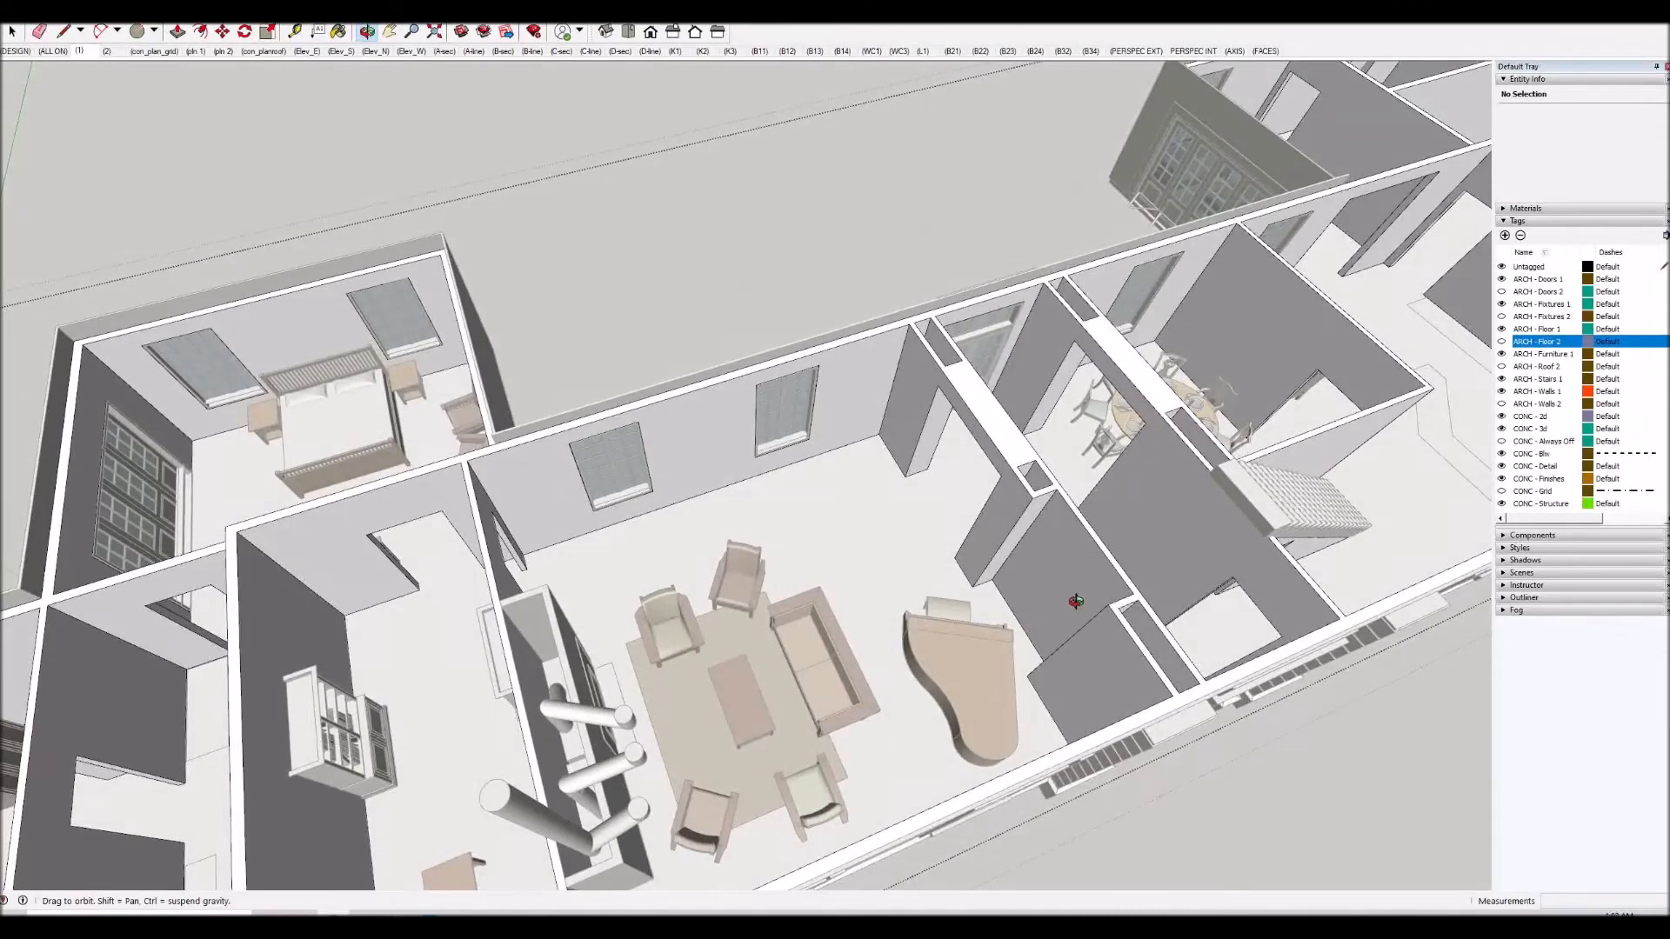
{"action": "scroll", "coordinate": [1076, 601], "scroll_direction": "up", "scroll_amount": 2}
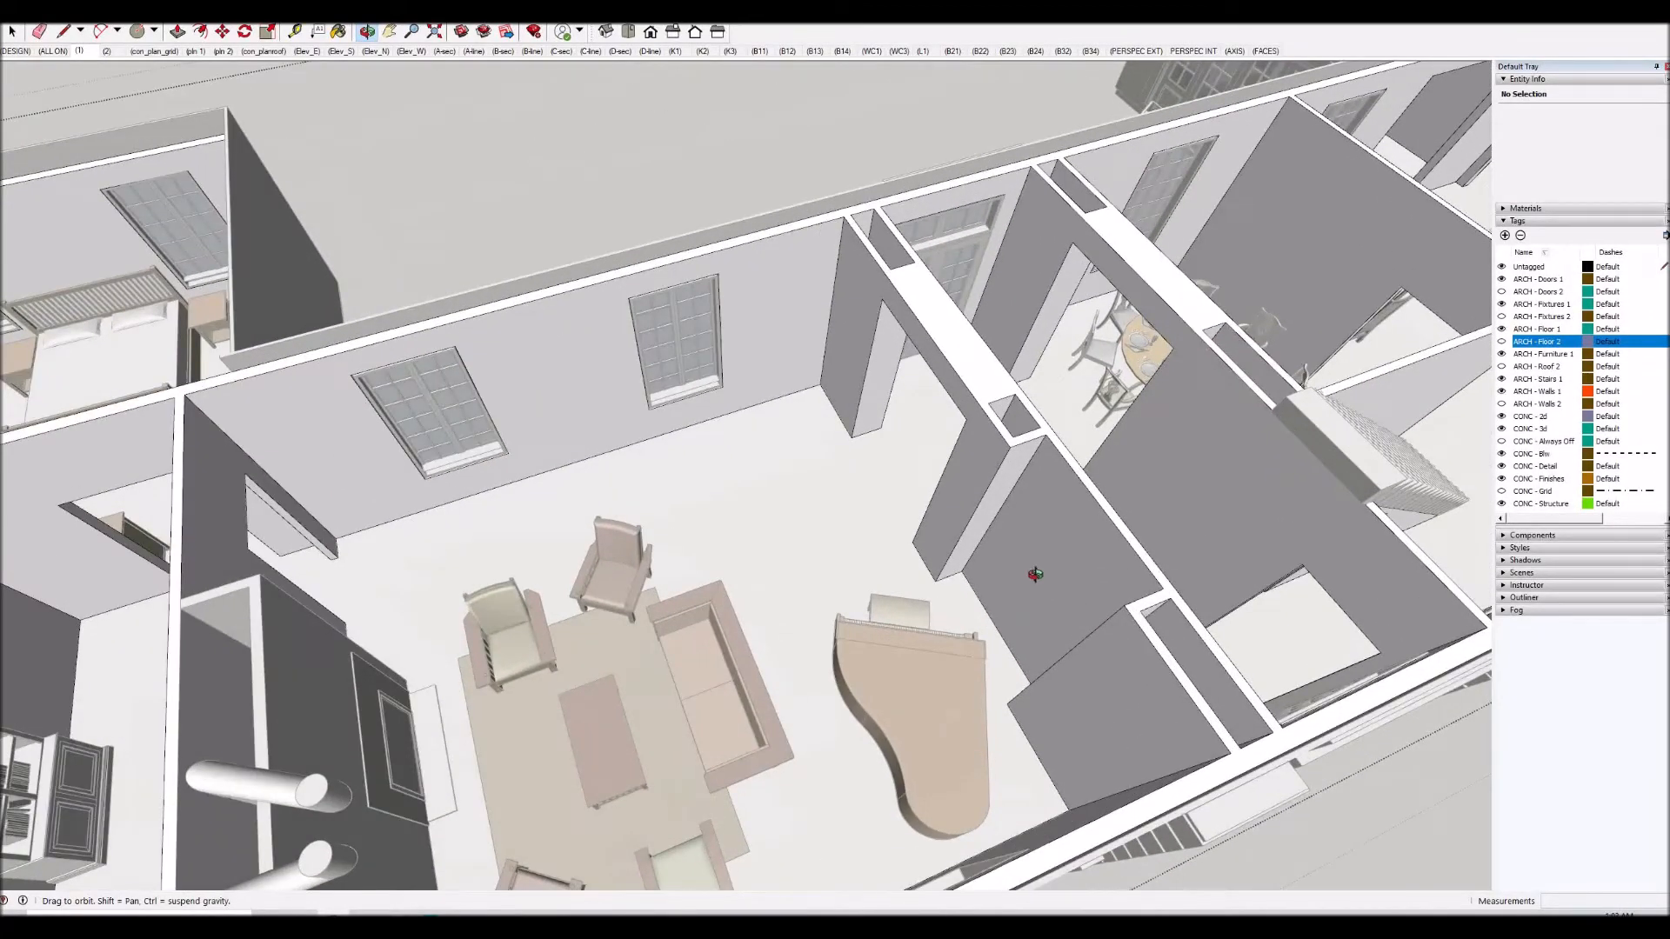
{"action": "middle_click_drag", "start_coordinate": [1015, 652], "coordinate": [995, 709]}
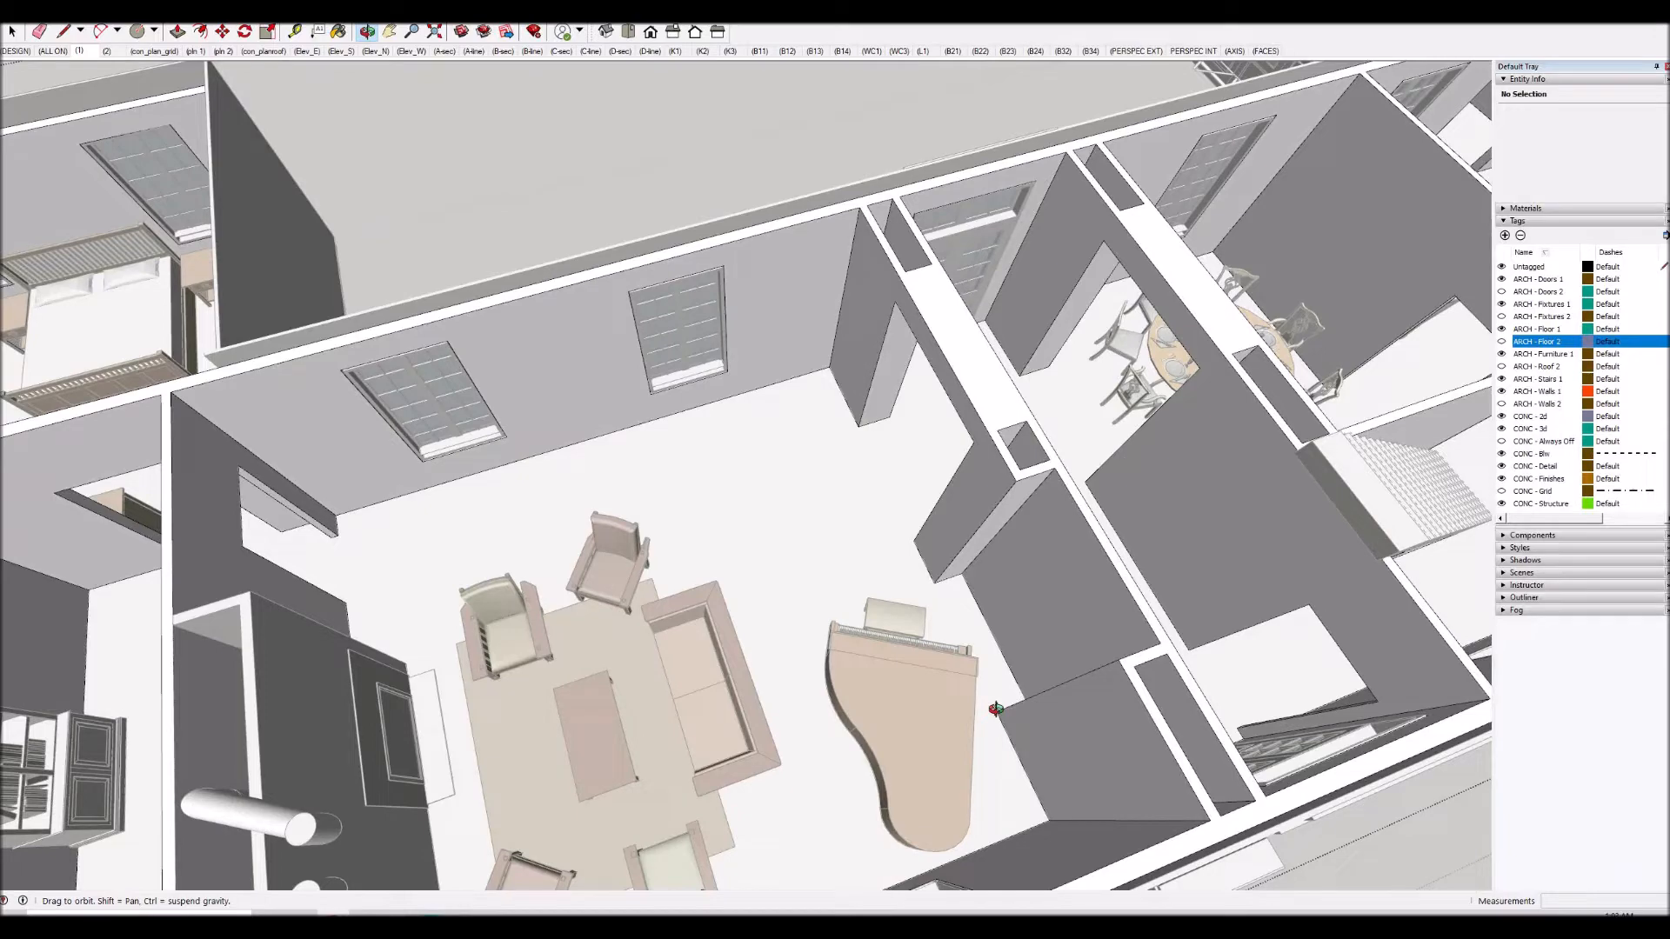
{"action": "middle_click_drag", "start_coordinate": [1172, 597], "coordinate": [1090, 470]}
{"action": "middle_click_drag", "start_coordinate": [1053, 590], "coordinate": [337, 521]}
{"action": "scroll", "coordinate": [530, 350], "scroll_direction": "up", "scroll_amount": 4}
{"action": "key", "text": "space"}
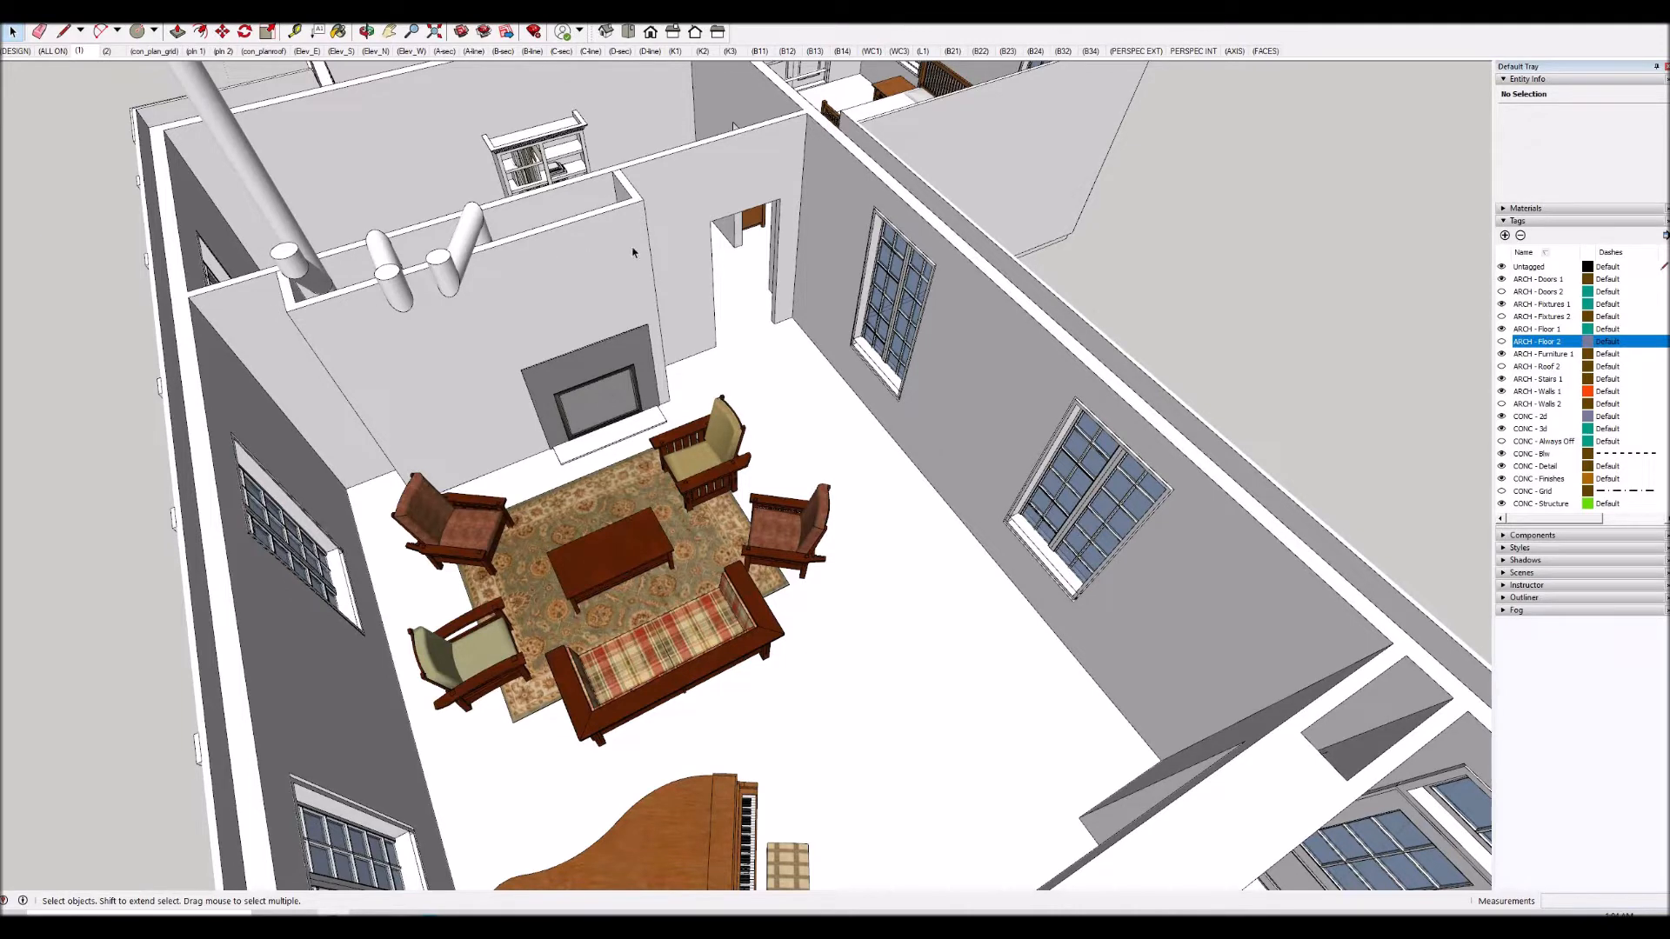
{"action": "middle_click_drag", "start_coordinate": [591, 313], "coordinate": [533, 431]}
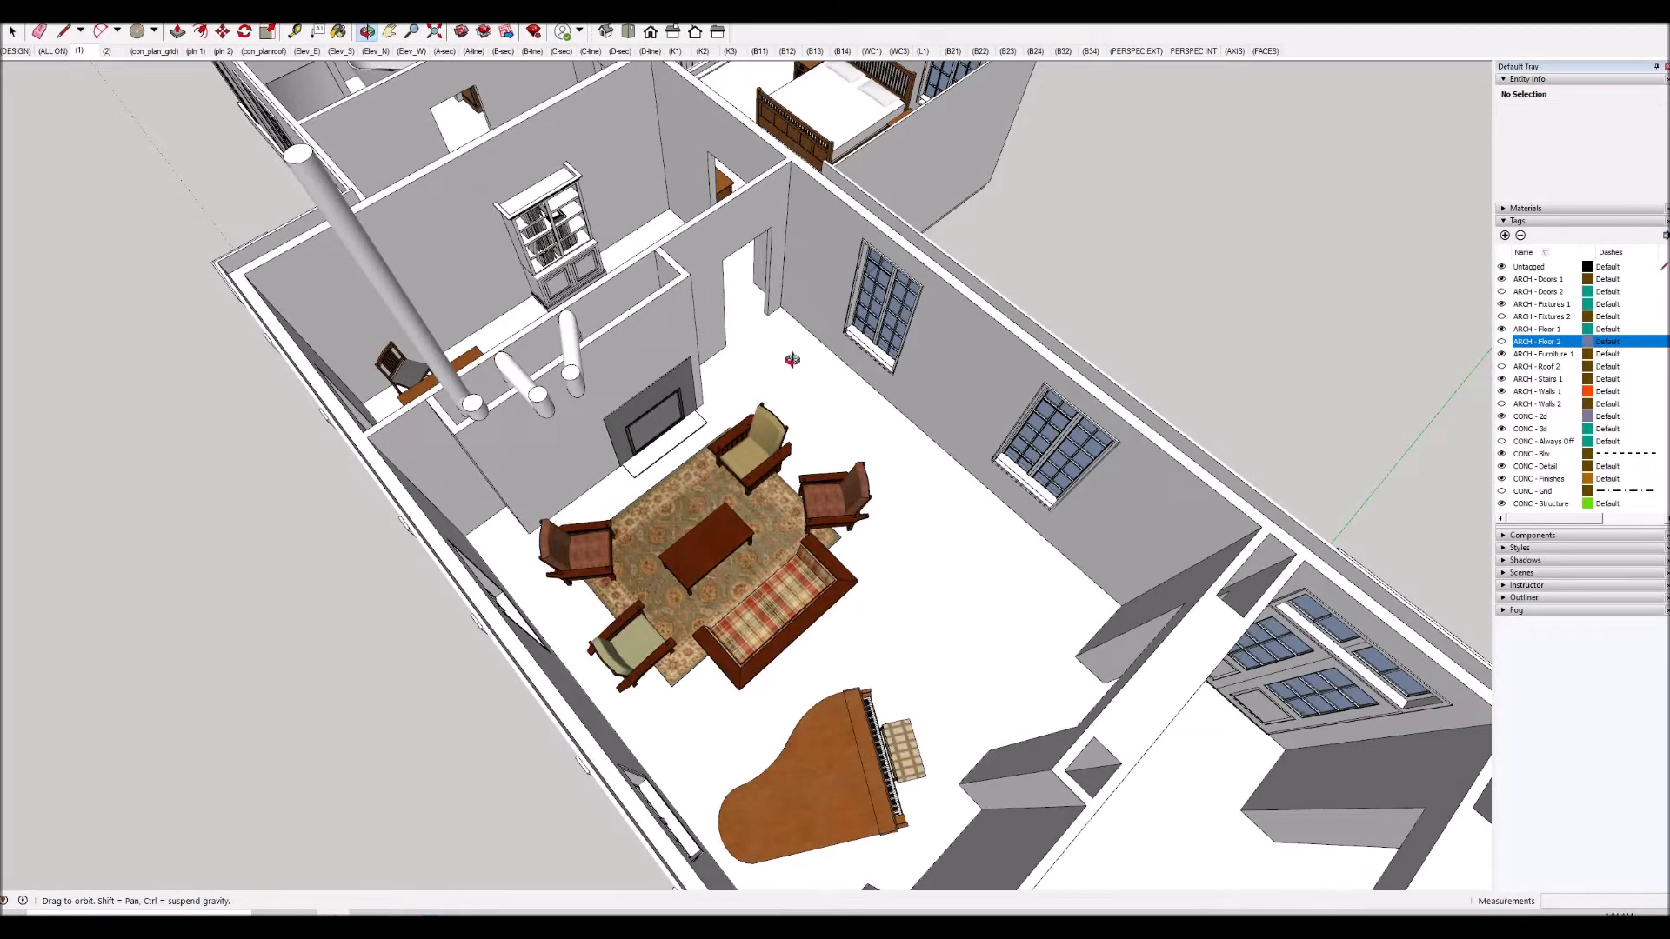
{"action": "left_click_drag", "start_coordinate": [896, 533], "coordinate": [888, 558]}
{"action": "mouse_move", "coordinate": [790, 520]}
{"action": "left_mouse_down"}
{"action": "mouse_move", "coordinate": [487, 287]}
{"action": "mouse_move", "coordinate": [649, 402]}
{"action": "mouse_move", "coordinate": [421, 421]}
{"action": "left_mouse_up"}
{"action": "left_click_drag", "start_coordinate": [642, 350], "coordinate": [588, 306]}
Open the remaining fireplace wall group inside the walls group and copy its two front vertical edges 3.5 inches back along the sides.
{"action": "key", "text": "space"}
{"action": "left_click", "coordinate": [672, 351]}
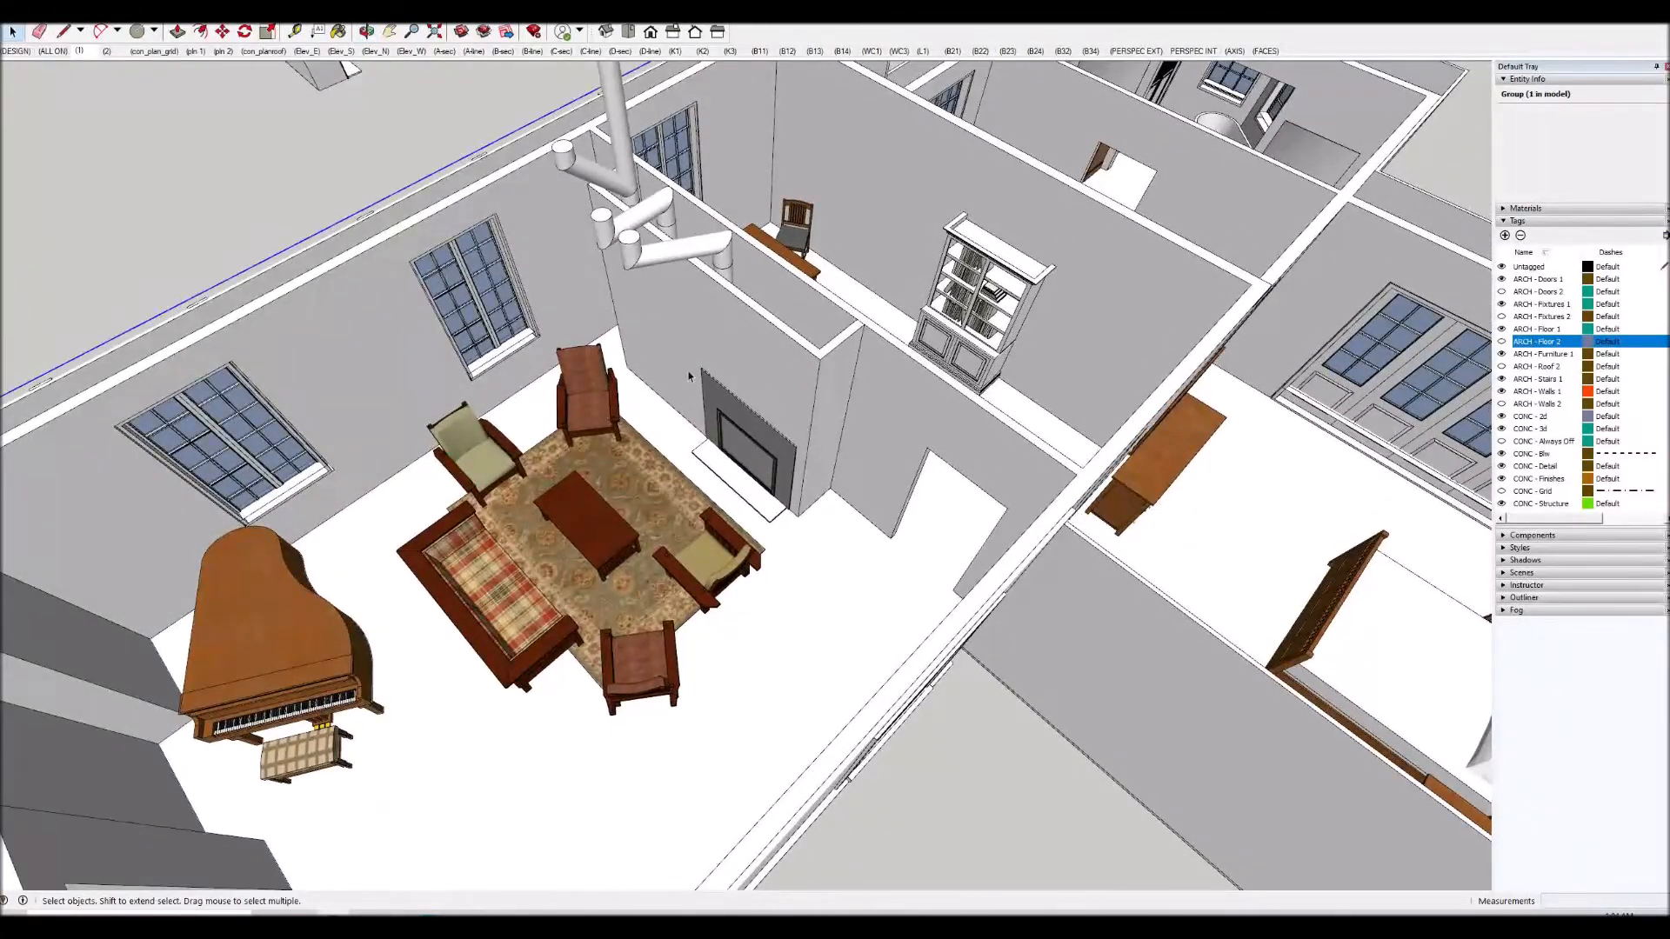
{"action": "double_click", "coordinate": [672, 351]}
{"action": "left_click", "coordinate": [672, 352]}
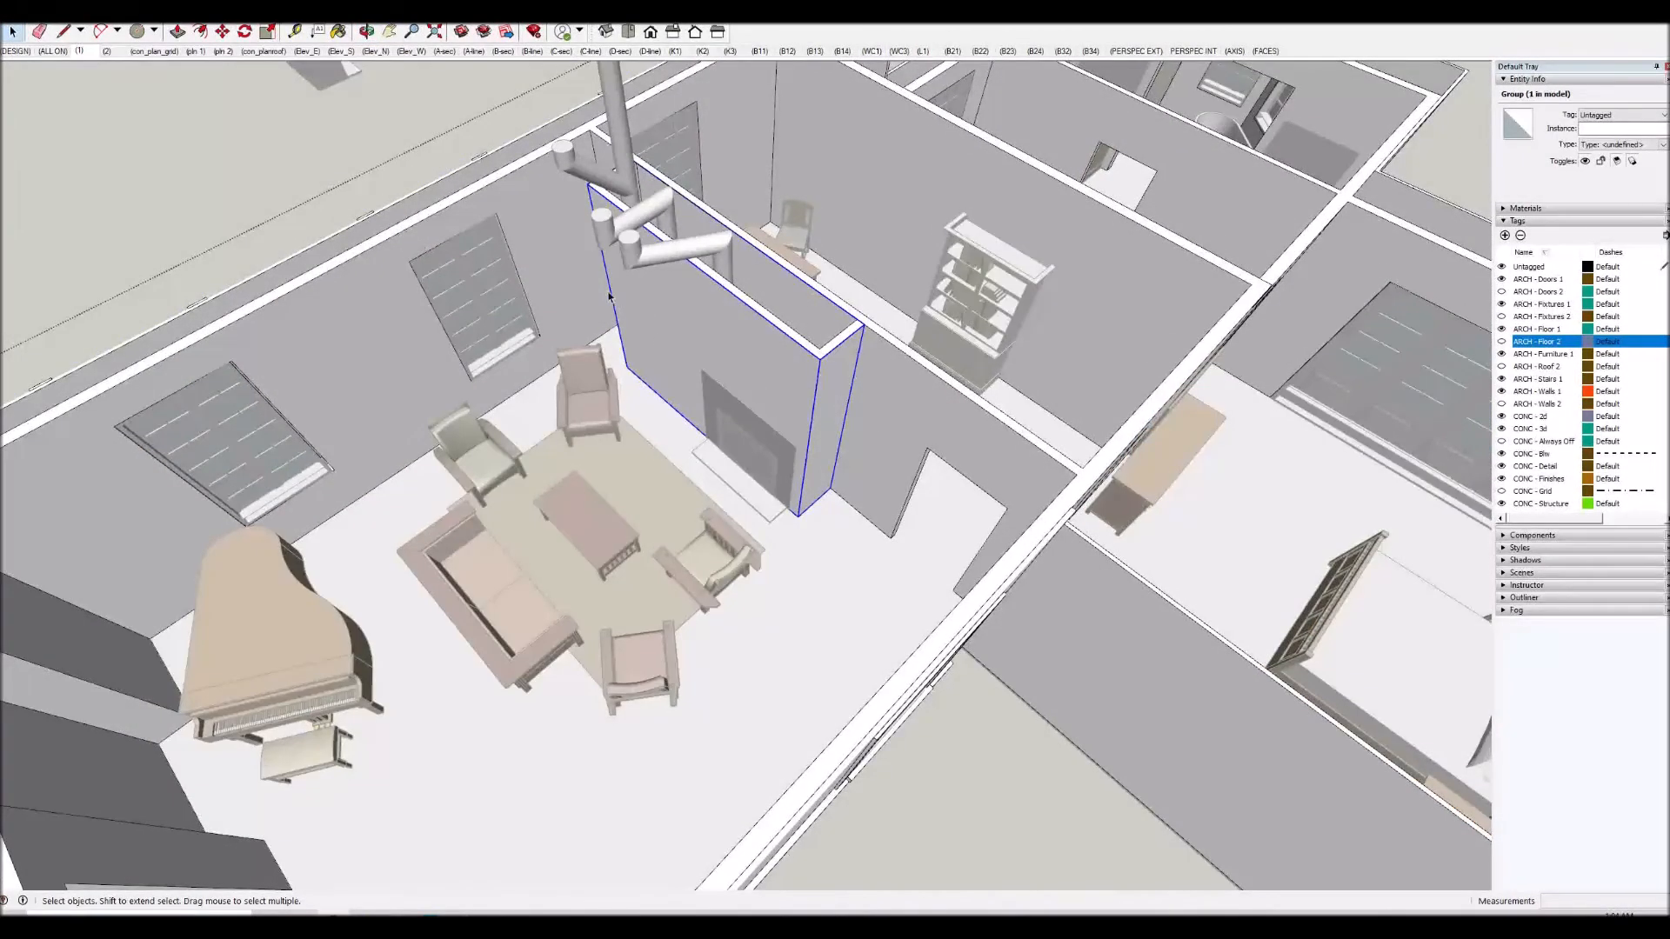
{"action": "double_click", "coordinate": [816, 409]}
{"action": "left_click", "coordinate": [814, 408]}
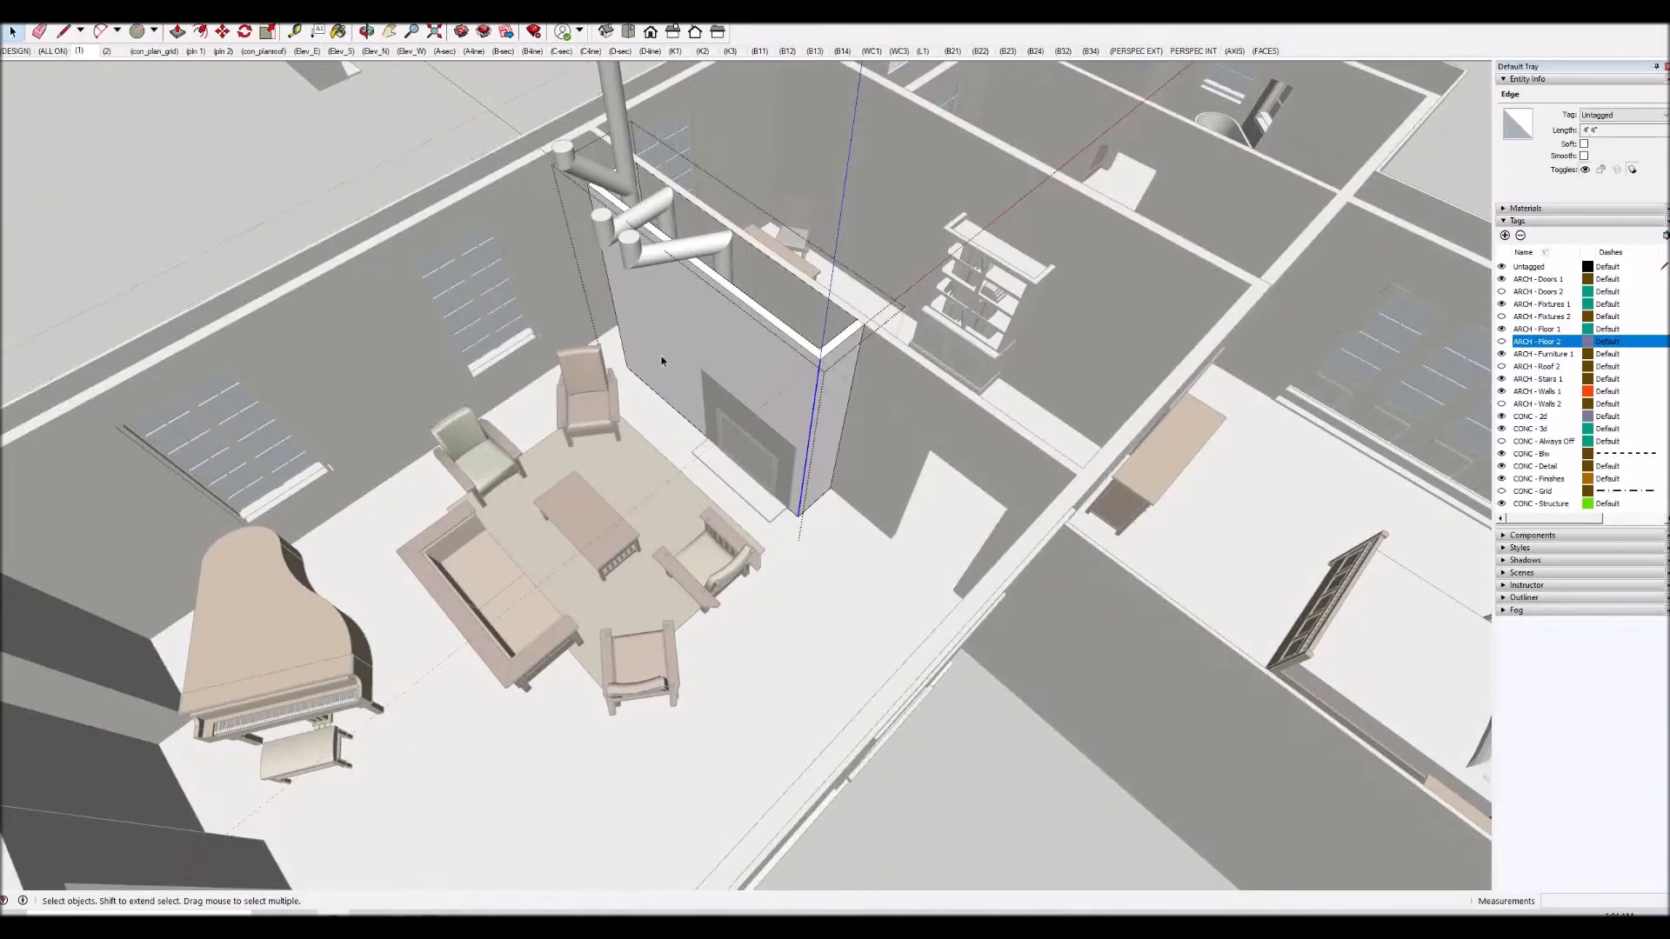
{"action": "key", "text": "m"}
{"action": "left_click", "coordinate": [813, 417]}
{"action": "key", "text": "ctrl"}
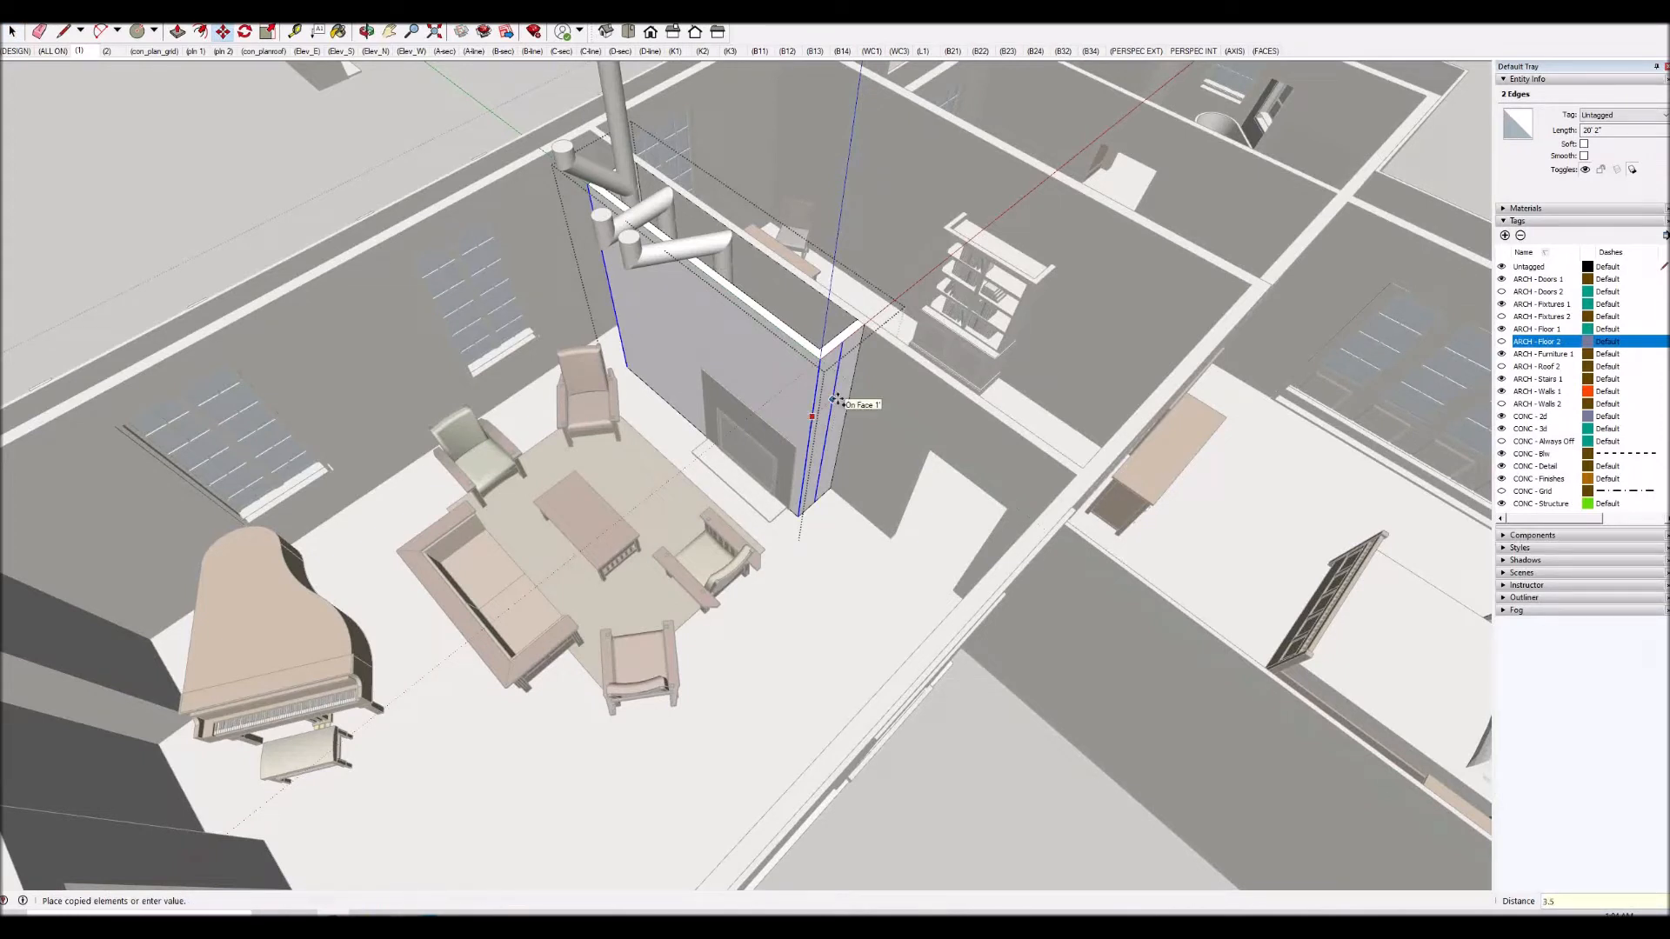
{"action": "key", "text": "Escape"}
Extend the narrow side strip of the fireplace wall with Push/Pull to the exterior wall nearest the flues.
{"action": "middle_click_drag", "start_coordinate": [695, 483], "coordinate": [887, 526]}
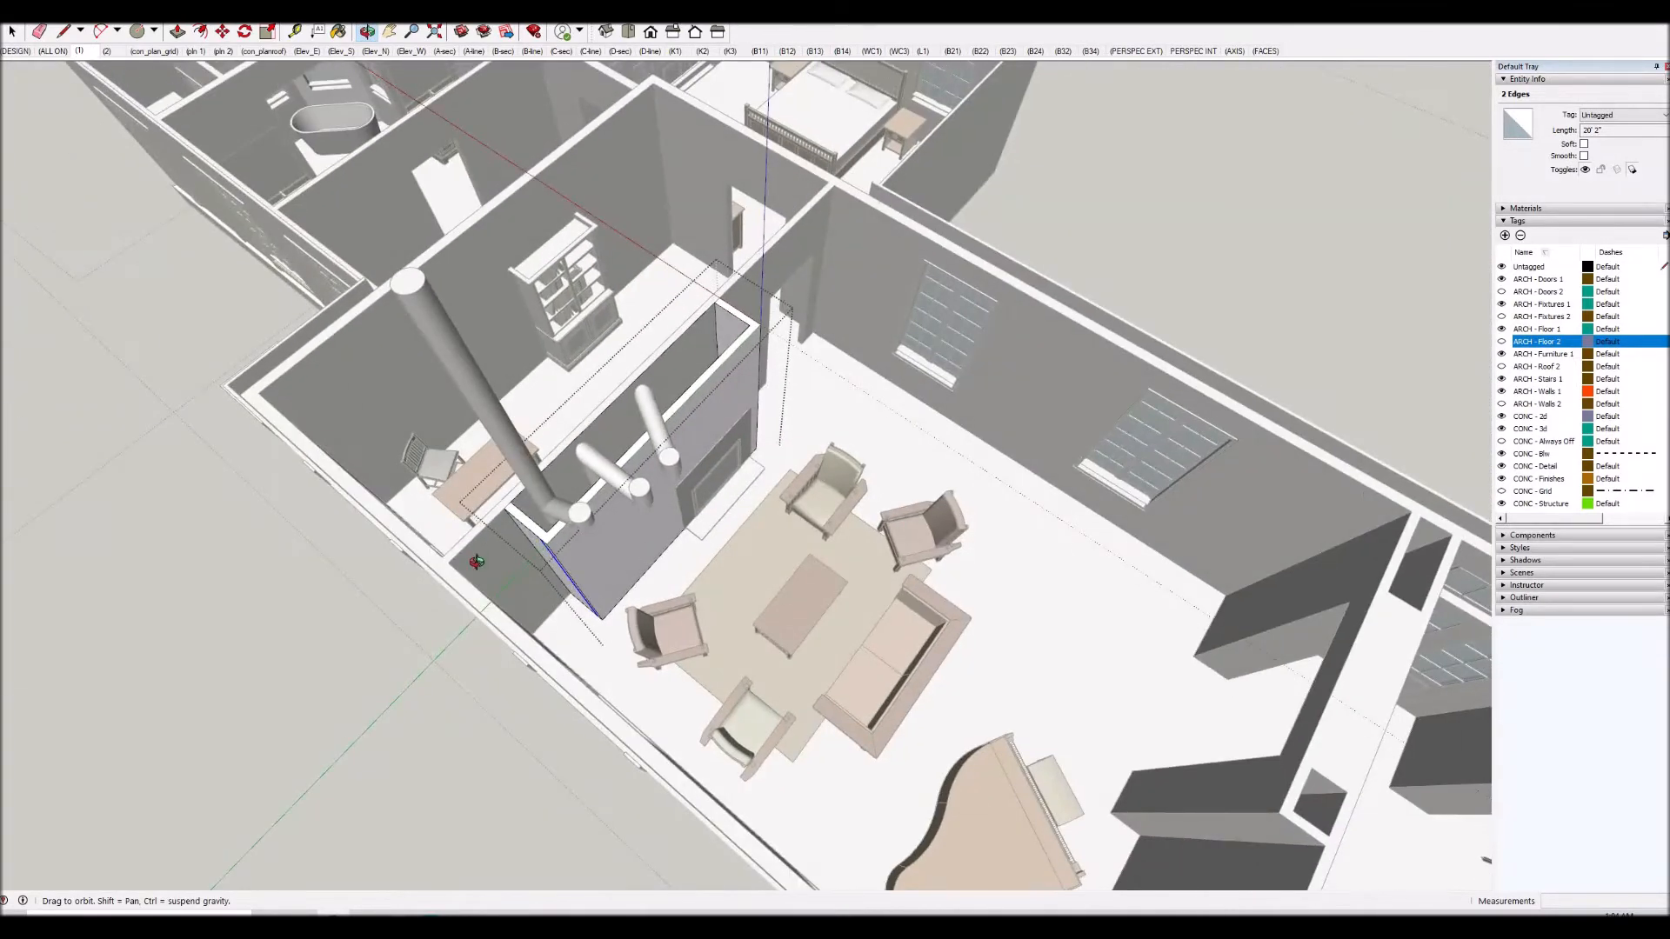
{"action": "scroll", "coordinate": [476, 562], "scroll_direction": "up", "scroll_amount": 5}
{"action": "key", "text": "p"}
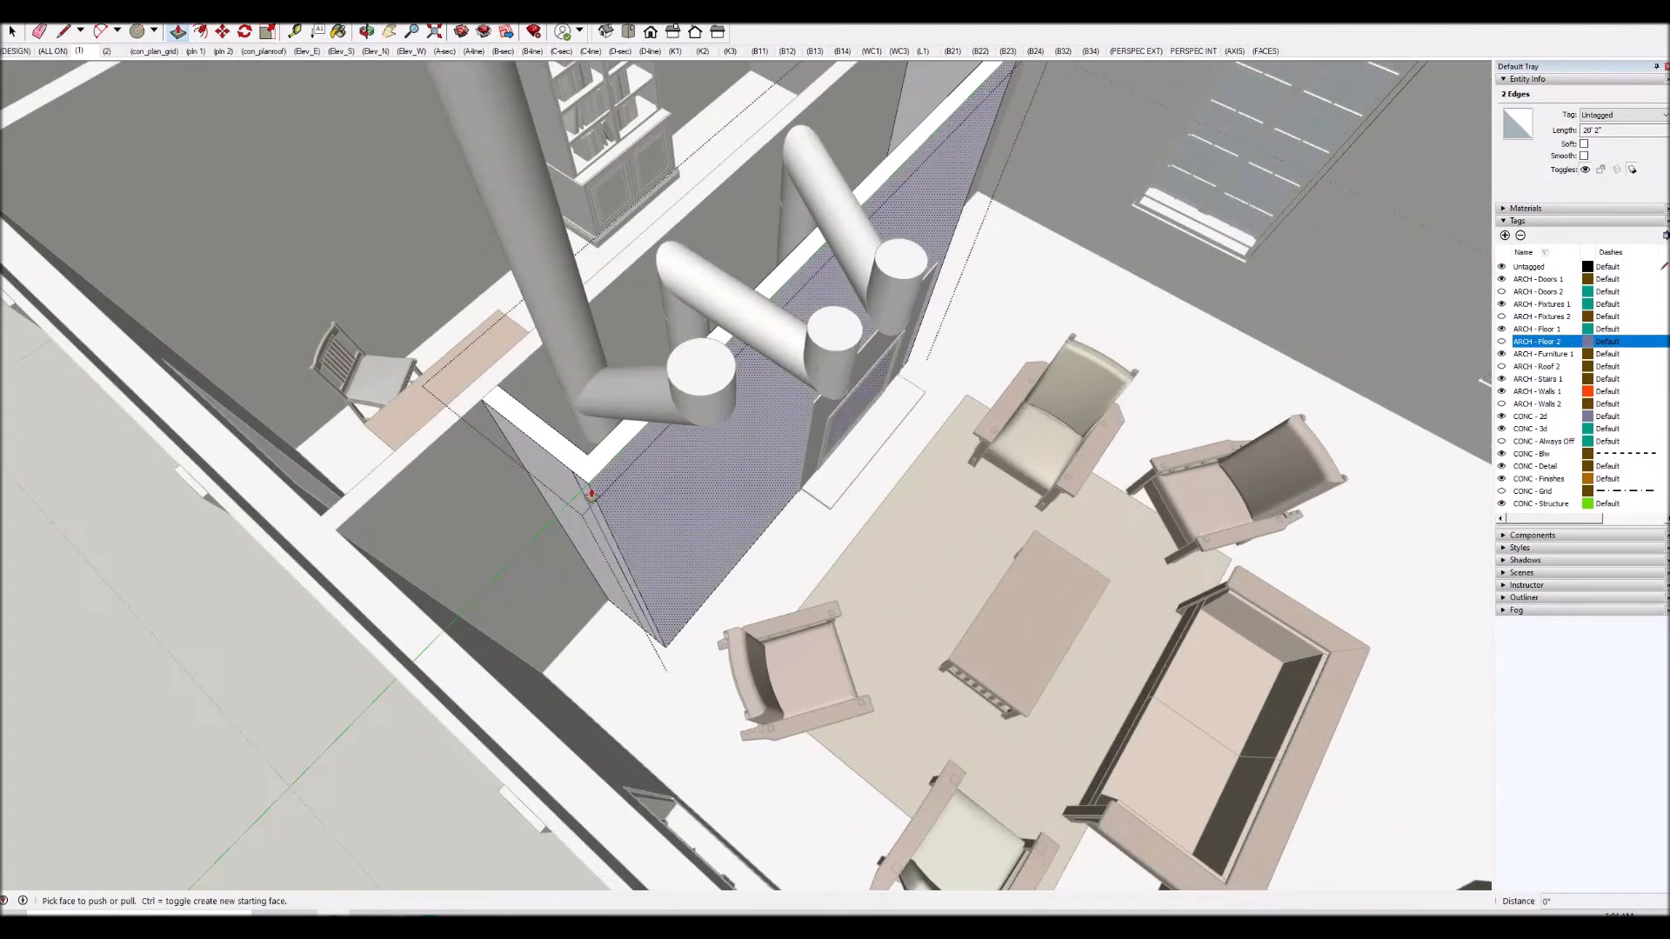
{"action": "left_click", "coordinate": [591, 493]}
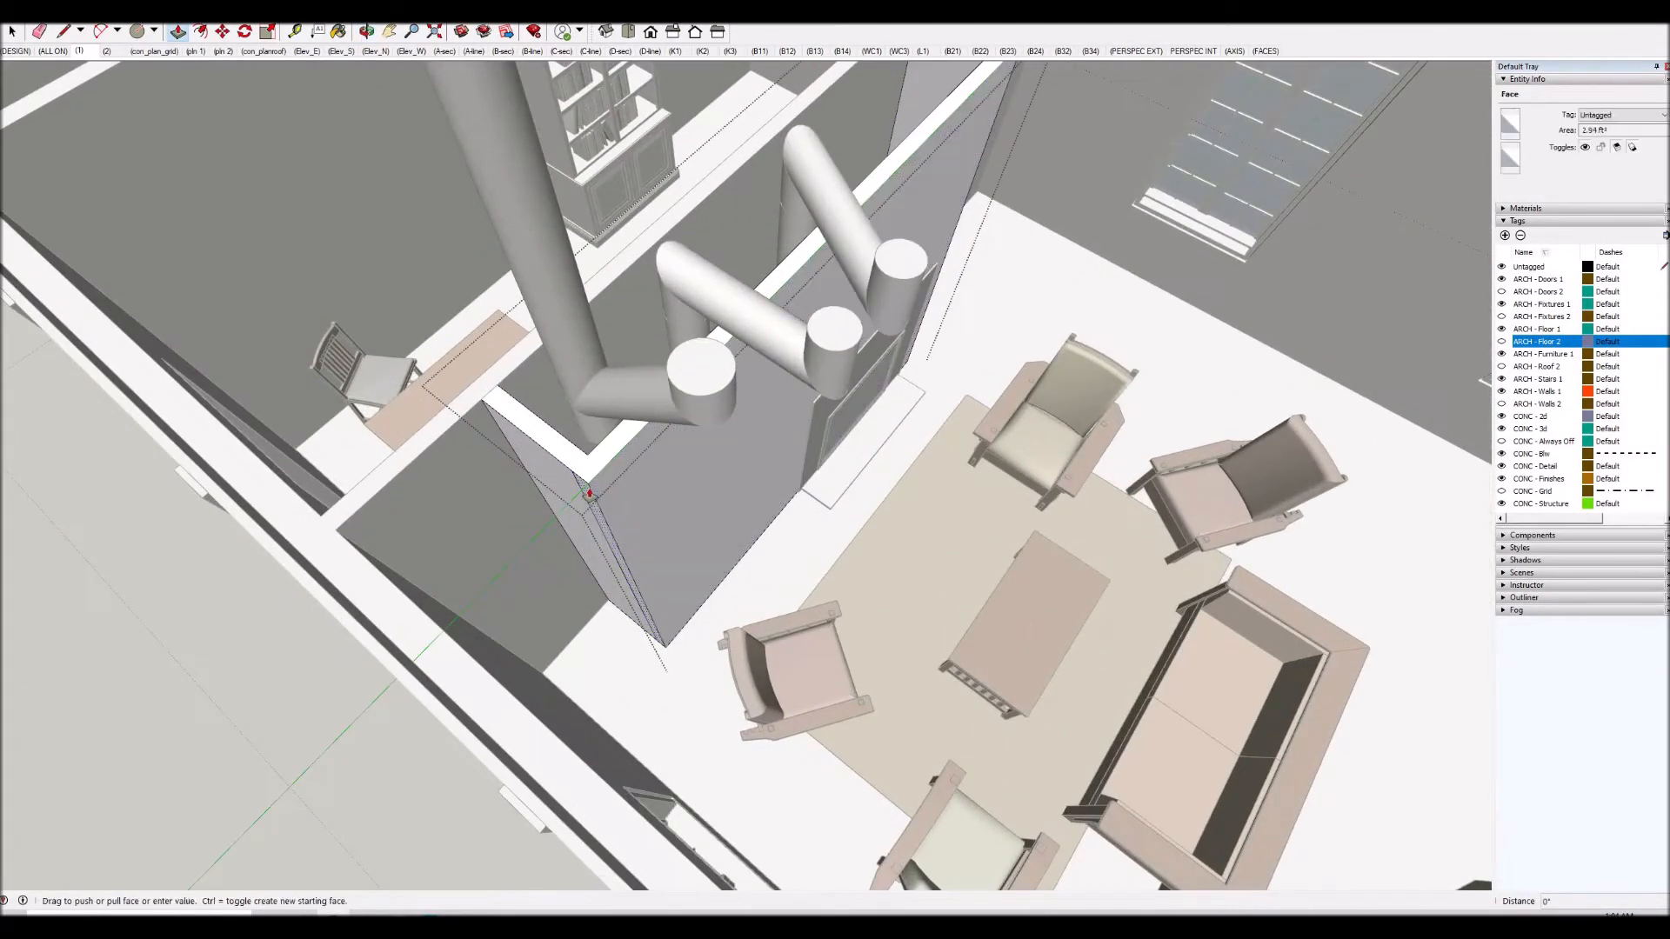
{"action": "left_click", "coordinate": [345, 536]}
Extend the opposite side strip of the fireplace wall with Push/Pull across the existing doorway to the far exterior wall.
{"action": "middle_click_drag", "start_coordinate": [609, 522], "coordinate": [1333, 470]}
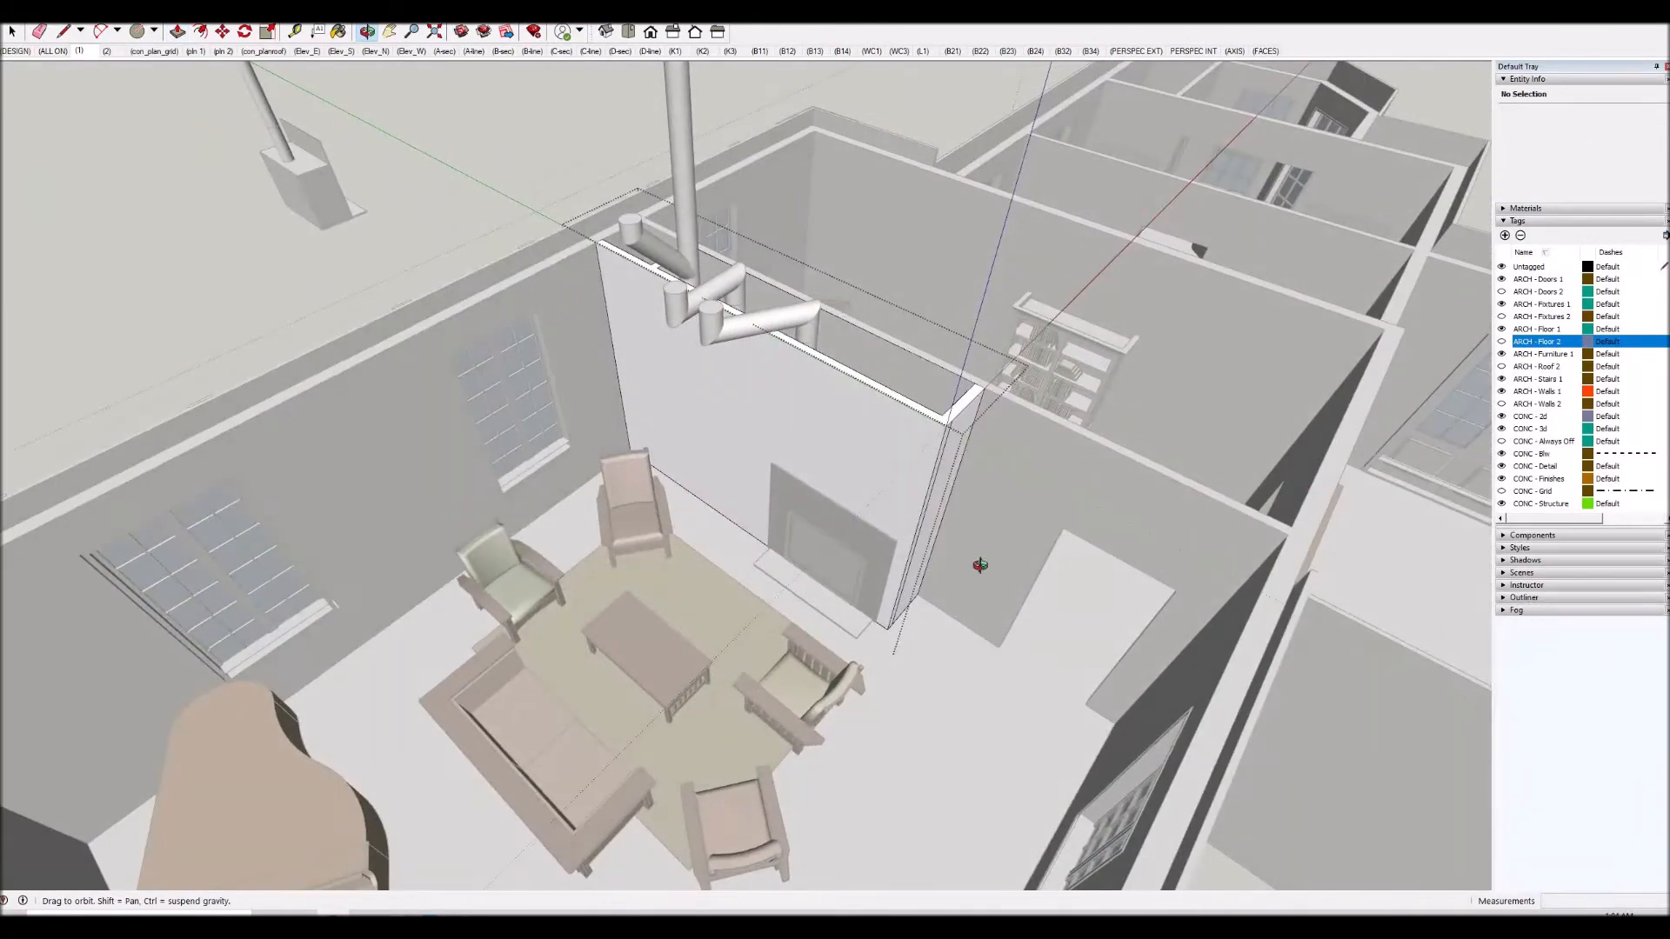
{"action": "middle_click_drag", "start_coordinate": [980, 565], "coordinate": [964, 571]}
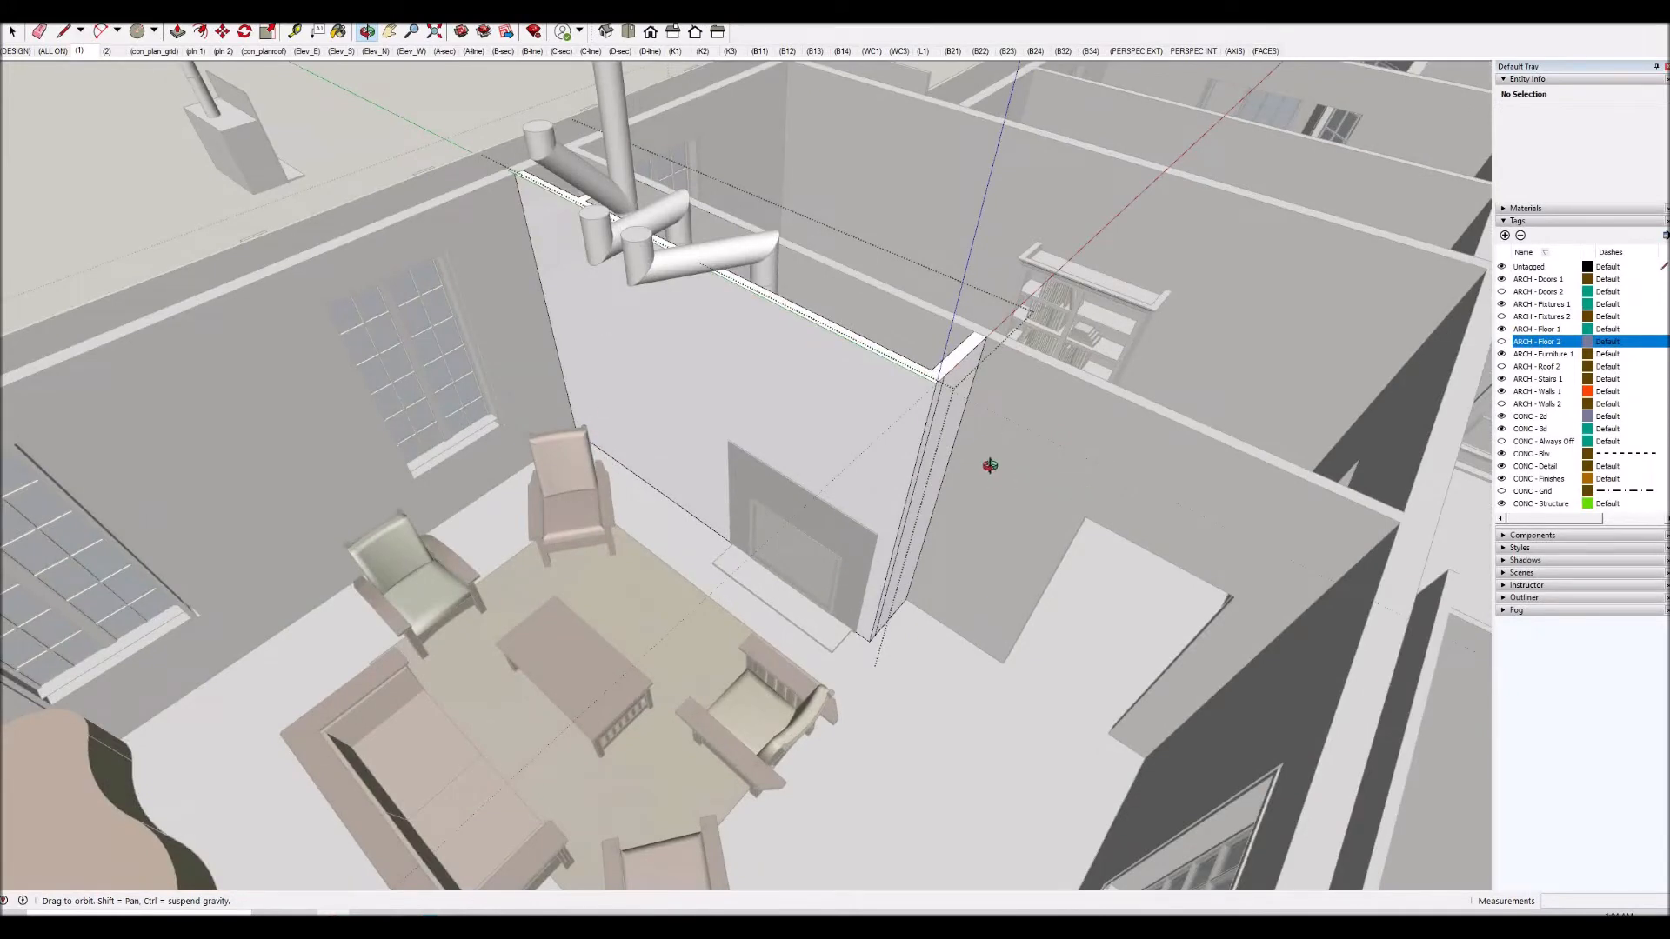
{"action": "key", "text": "f"}
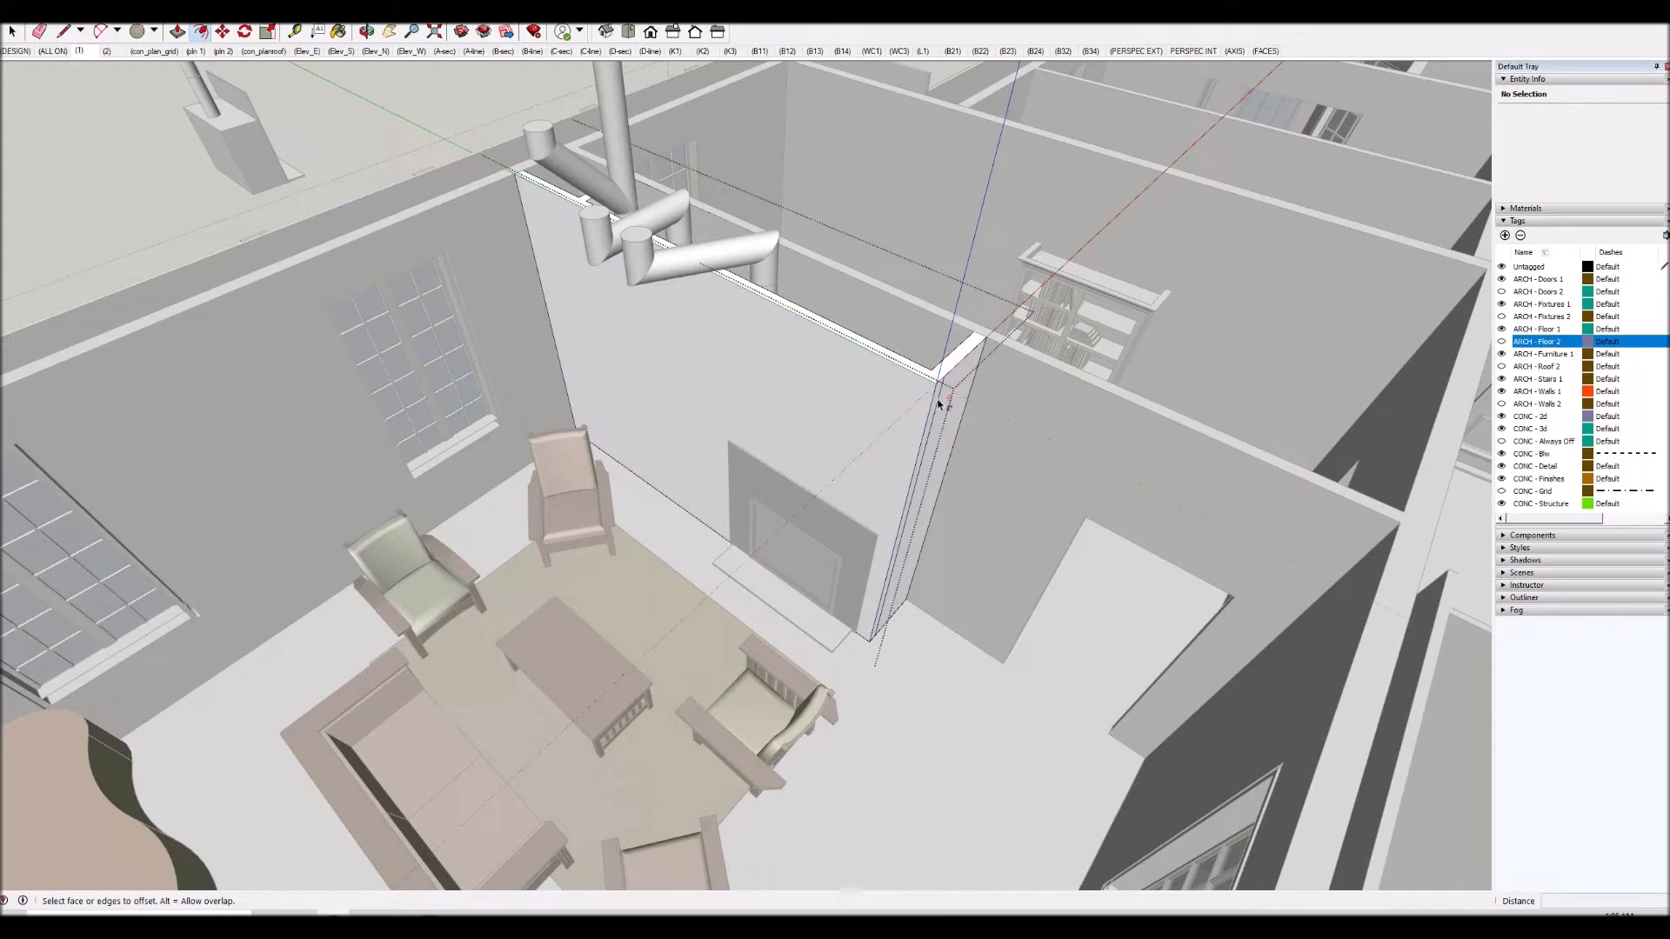
{"action": "key", "text": "p"}
{"action": "left_click", "coordinate": [939, 405]}
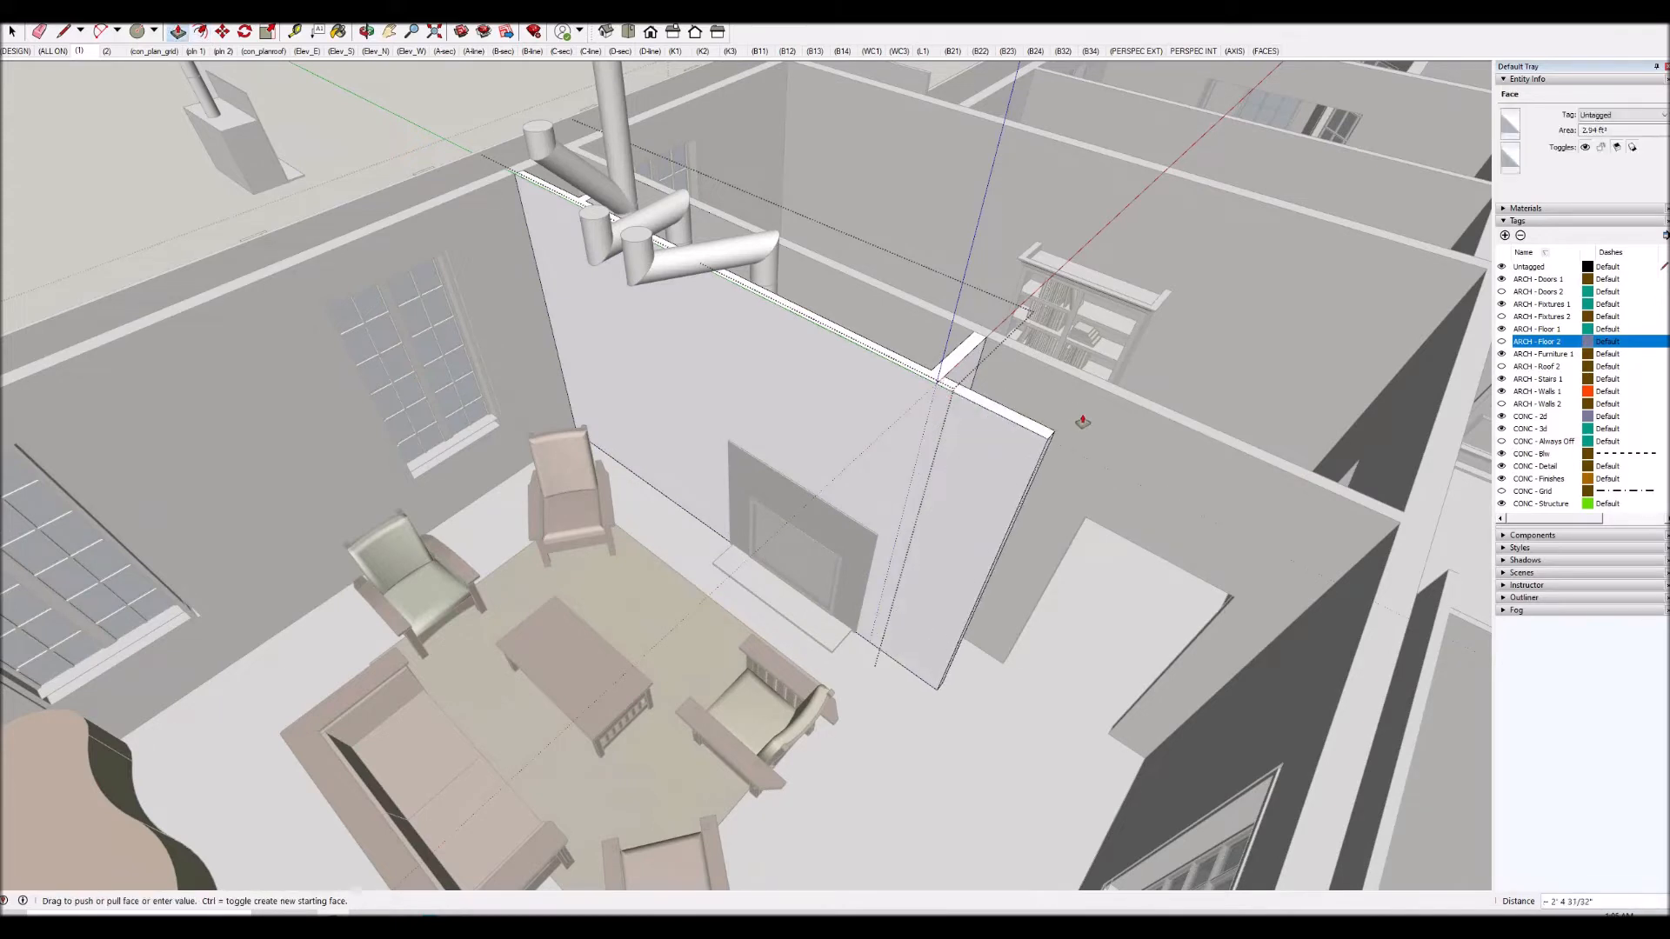
{"action": "scroll", "coordinate": [915, 393], "scroll_direction": "down", "scroll_amount": 1}
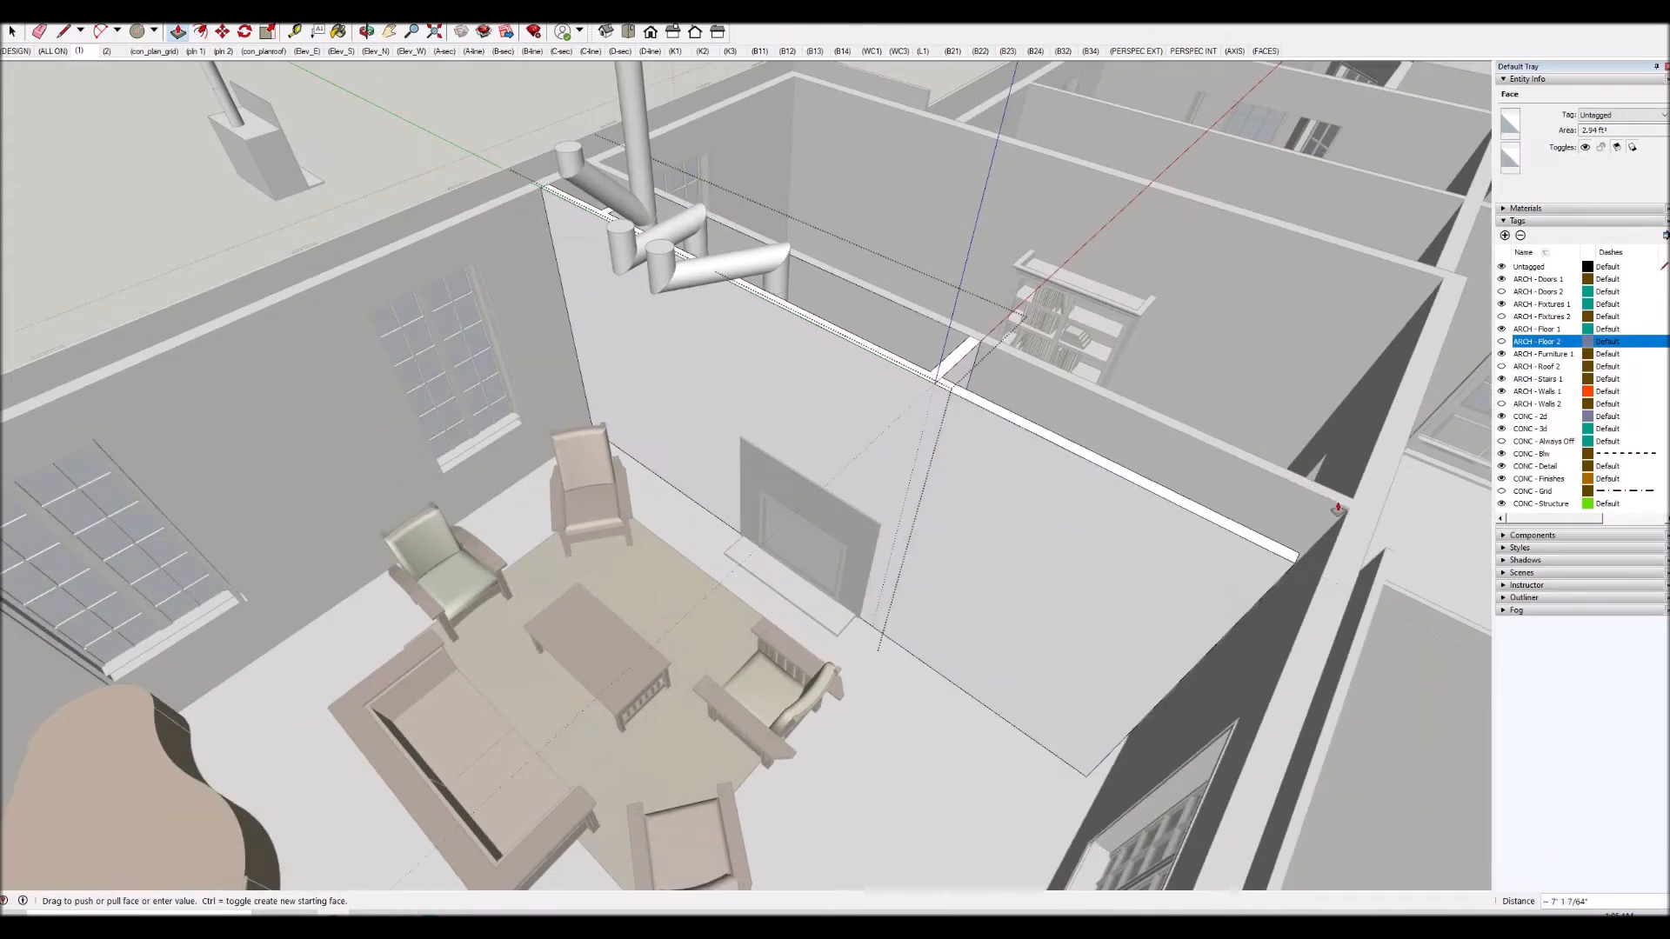
{"action": "left_click", "coordinate": [1346, 513]}
Copy the end edge of the extended fireplace wall and cut an opening through that wall in front of the existing doorway.
{"action": "middle_click_drag", "start_coordinate": [1345, 513], "coordinate": [373, 702]}
{"action": "scroll", "coordinate": [400, 698], "scroll_direction": "up", "scroll_amount": 5}
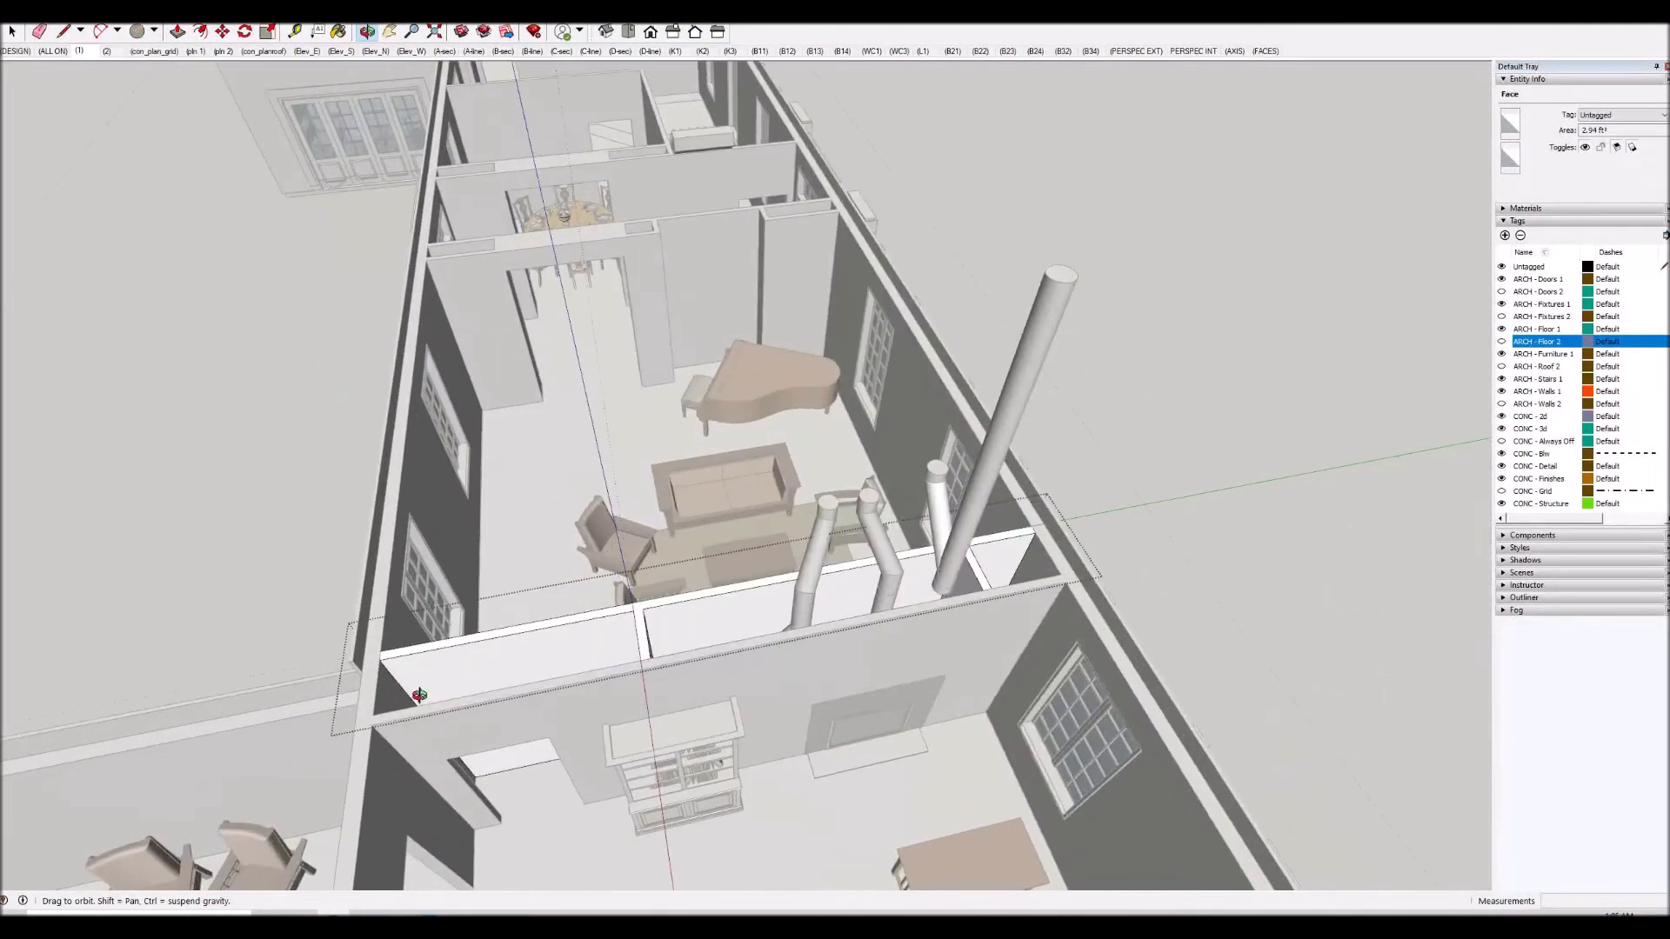
{"action": "scroll", "coordinate": [416, 692], "scroll_direction": "up", "scroll_amount": 4}
{"action": "key", "text": "space"}
{"action": "left_click", "coordinate": [380, 670]}
{"action": "left_click", "coordinate": [379, 669]}
{"action": "key", "text": "m"}
{"action": "key", "text": "ctrl"}
{"action": "left_click", "coordinate": [378, 667]}
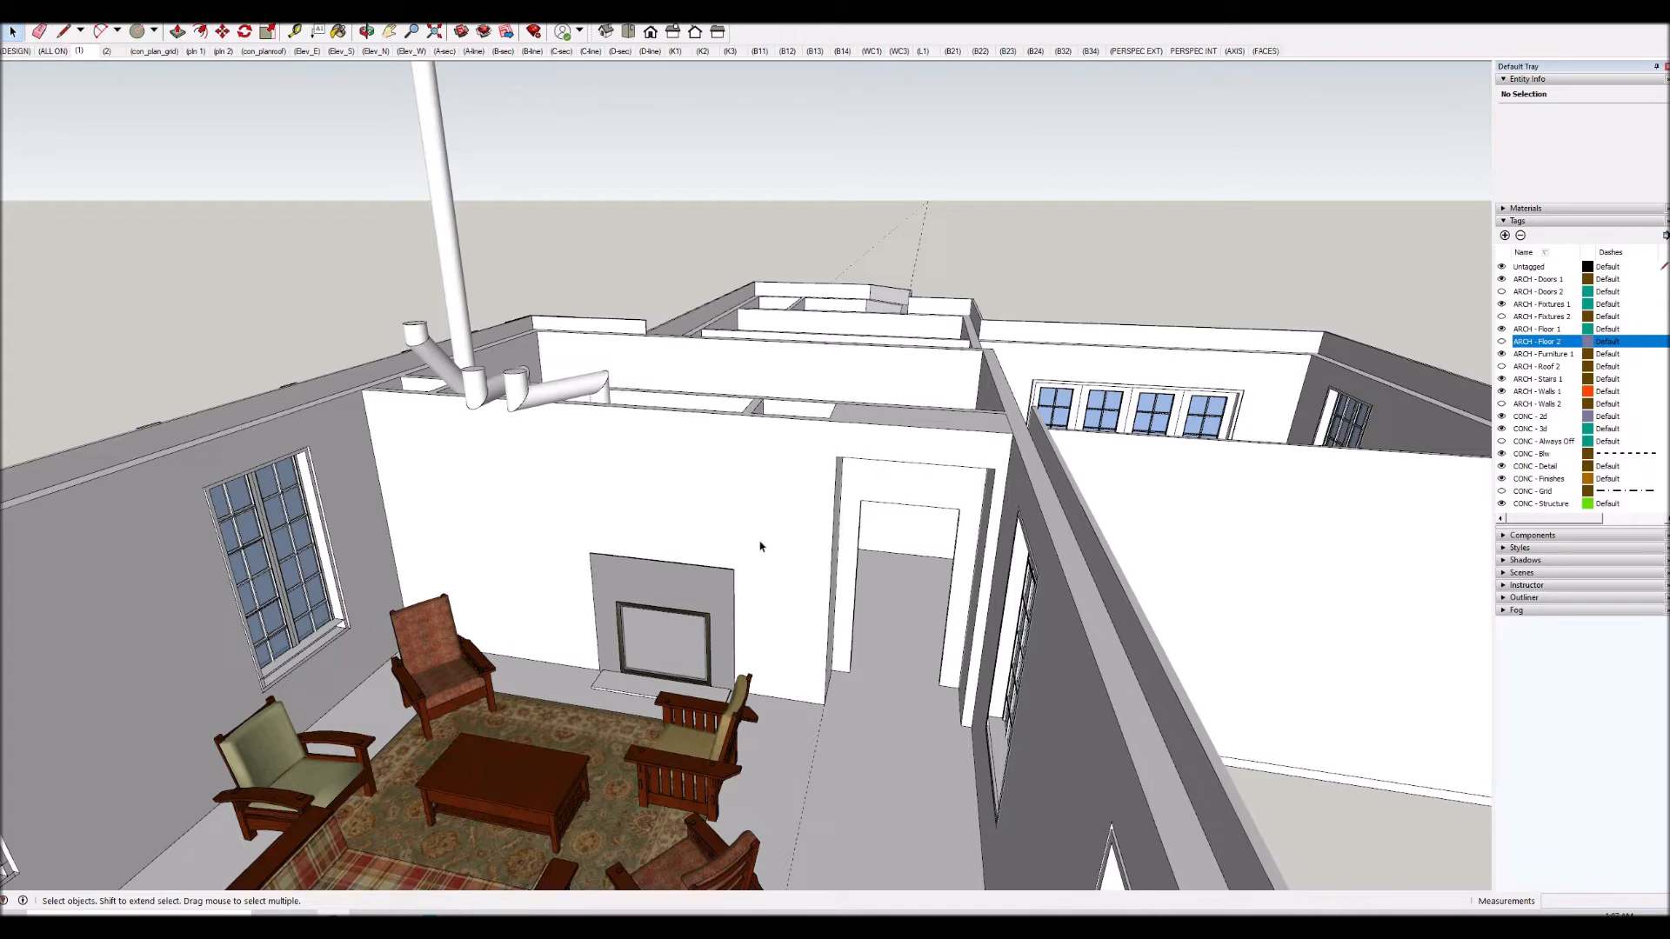
Examine the extended fireplace wall from above and from inside the living room, and show the ARCH - Floor 2 tag.
{"action": "middle_click_drag", "start_coordinate": [623, 503], "coordinate": [841, 674]}
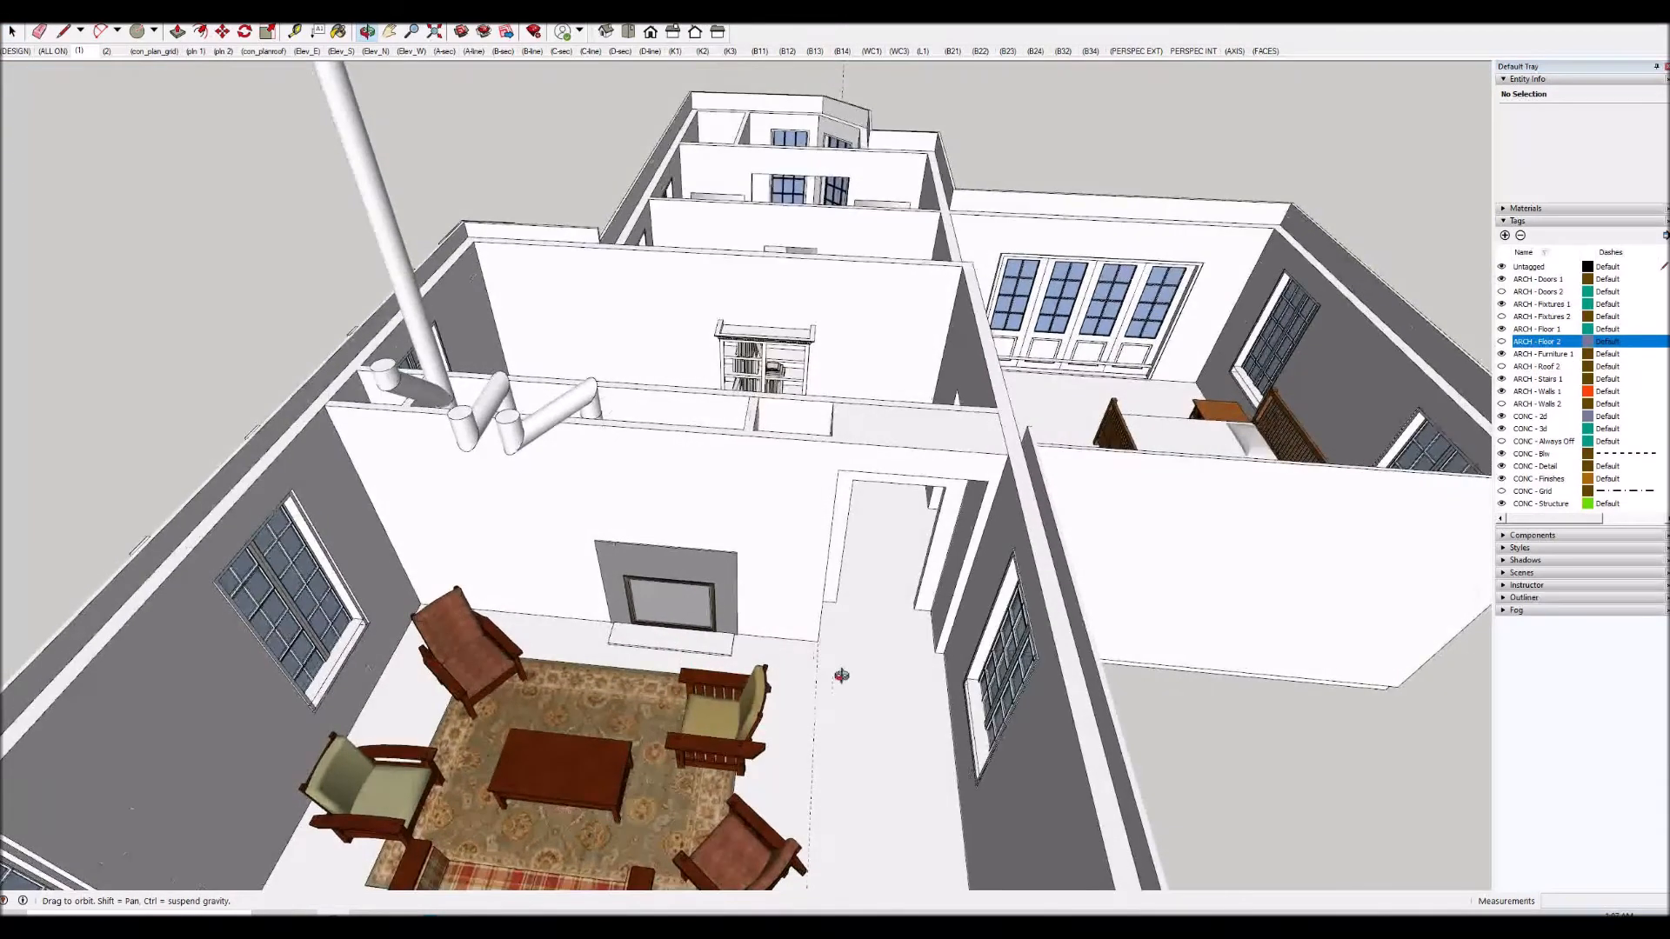
{"action": "scroll", "coordinate": [841, 675], "scroll_direction": "down", "scroll_amount": 3}
{"action": "middle_click_drag", "start_coordinate": [674, 619], "coordinate": [731, 615]}
{"action": "scroll", "coordinate": [758, 688], "scroll_direction": "up", "scroll_amount": 5}
{"action": "middle_click_drag", "start_coordinate": [758, 688], "coordinate": [730, 260]}
{"action": "left_click", "coordinate": [1501, 342]}
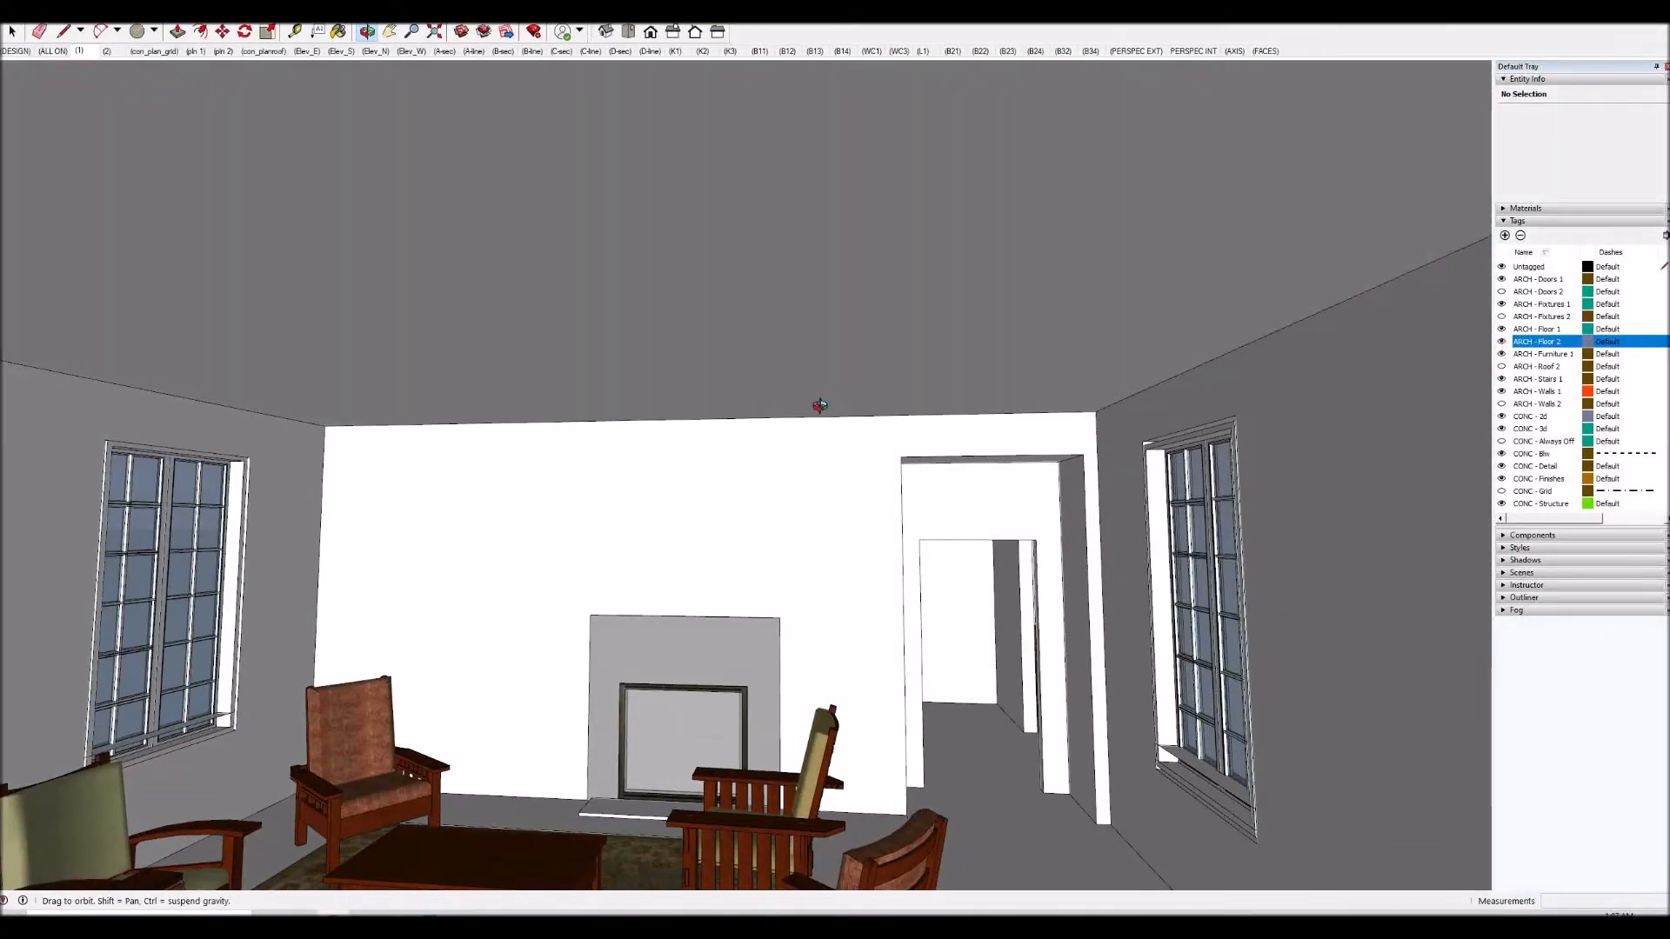
View the fireplace wall and deep doorway under the ceiling from several interior angles, and hide the ARCH - Floor 2 tag.
{"action": "middle_click_drag", "start_coordinate": [817, 402], "coordinate": [775, 459]}
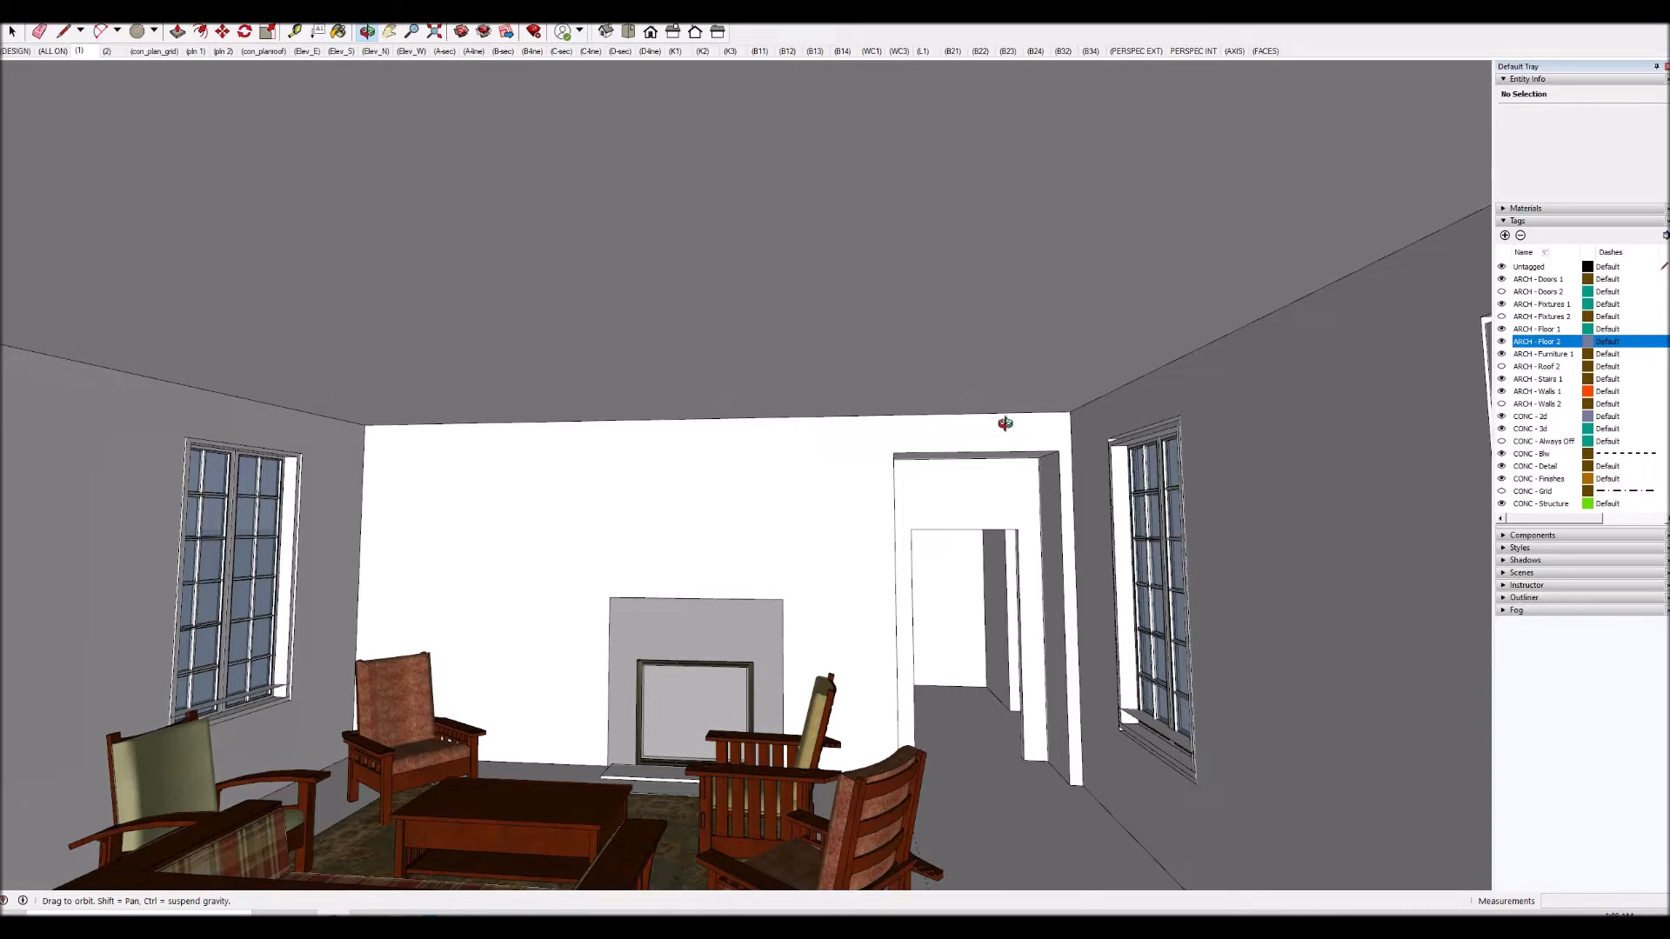
{"action": "left_click_drag", "start_coordinate": [703, 468], "coordinate": [626, 448]}
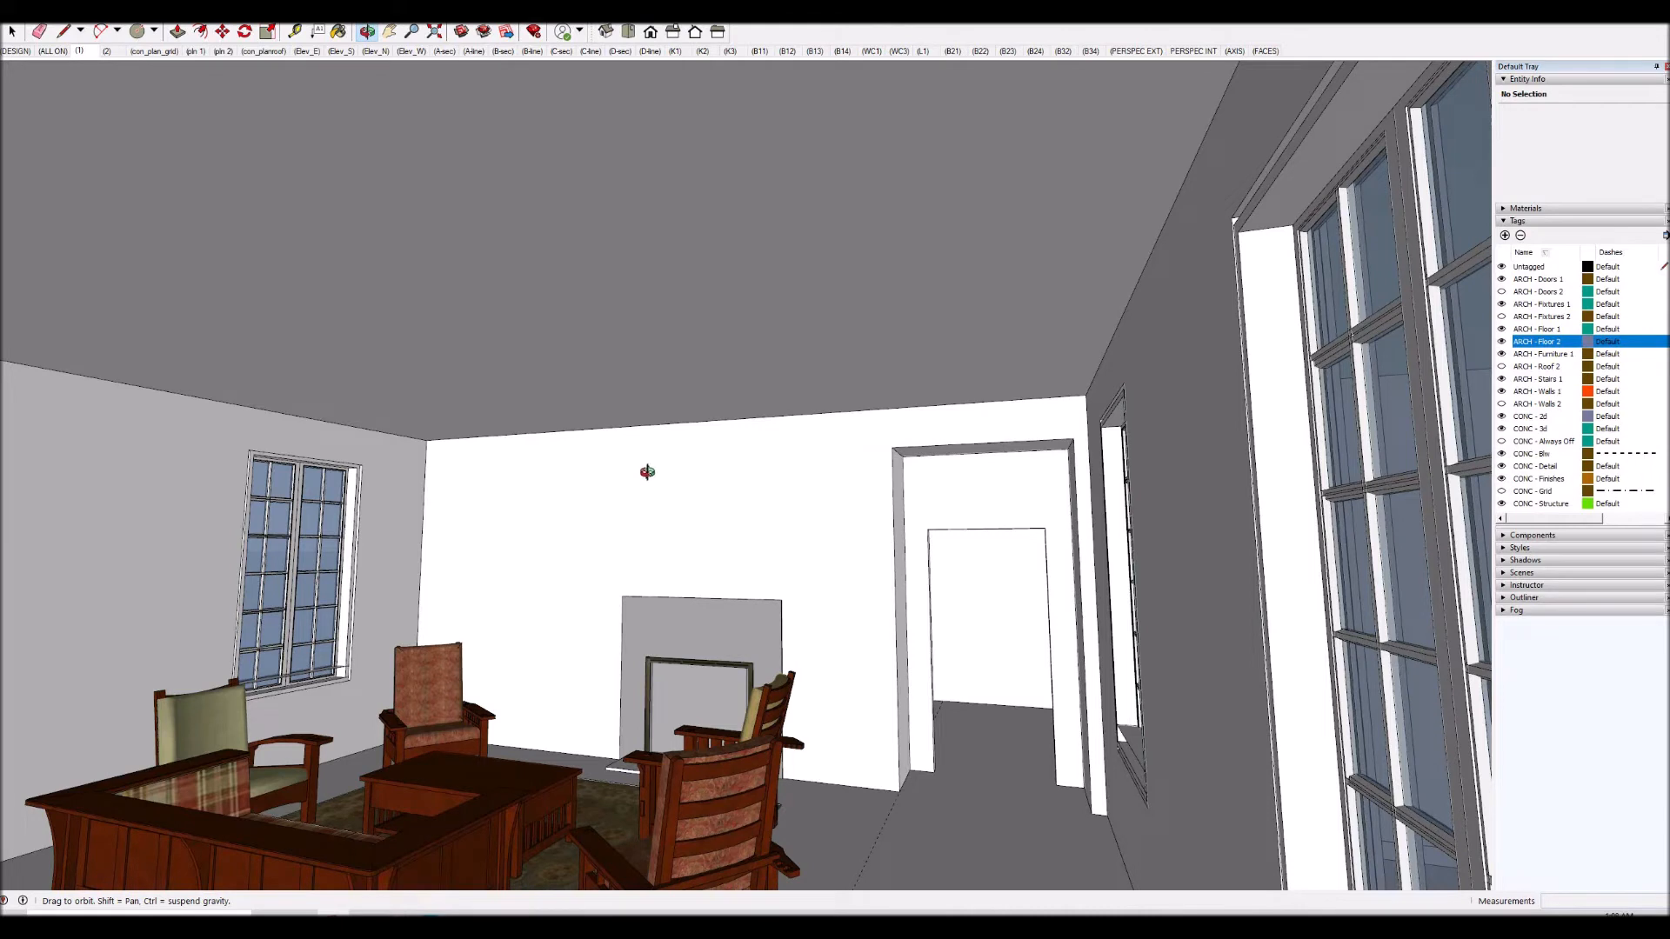
{"action": "left_click_drag", "start_coordinate": [660, 506], "coordinate": [660, 509]}
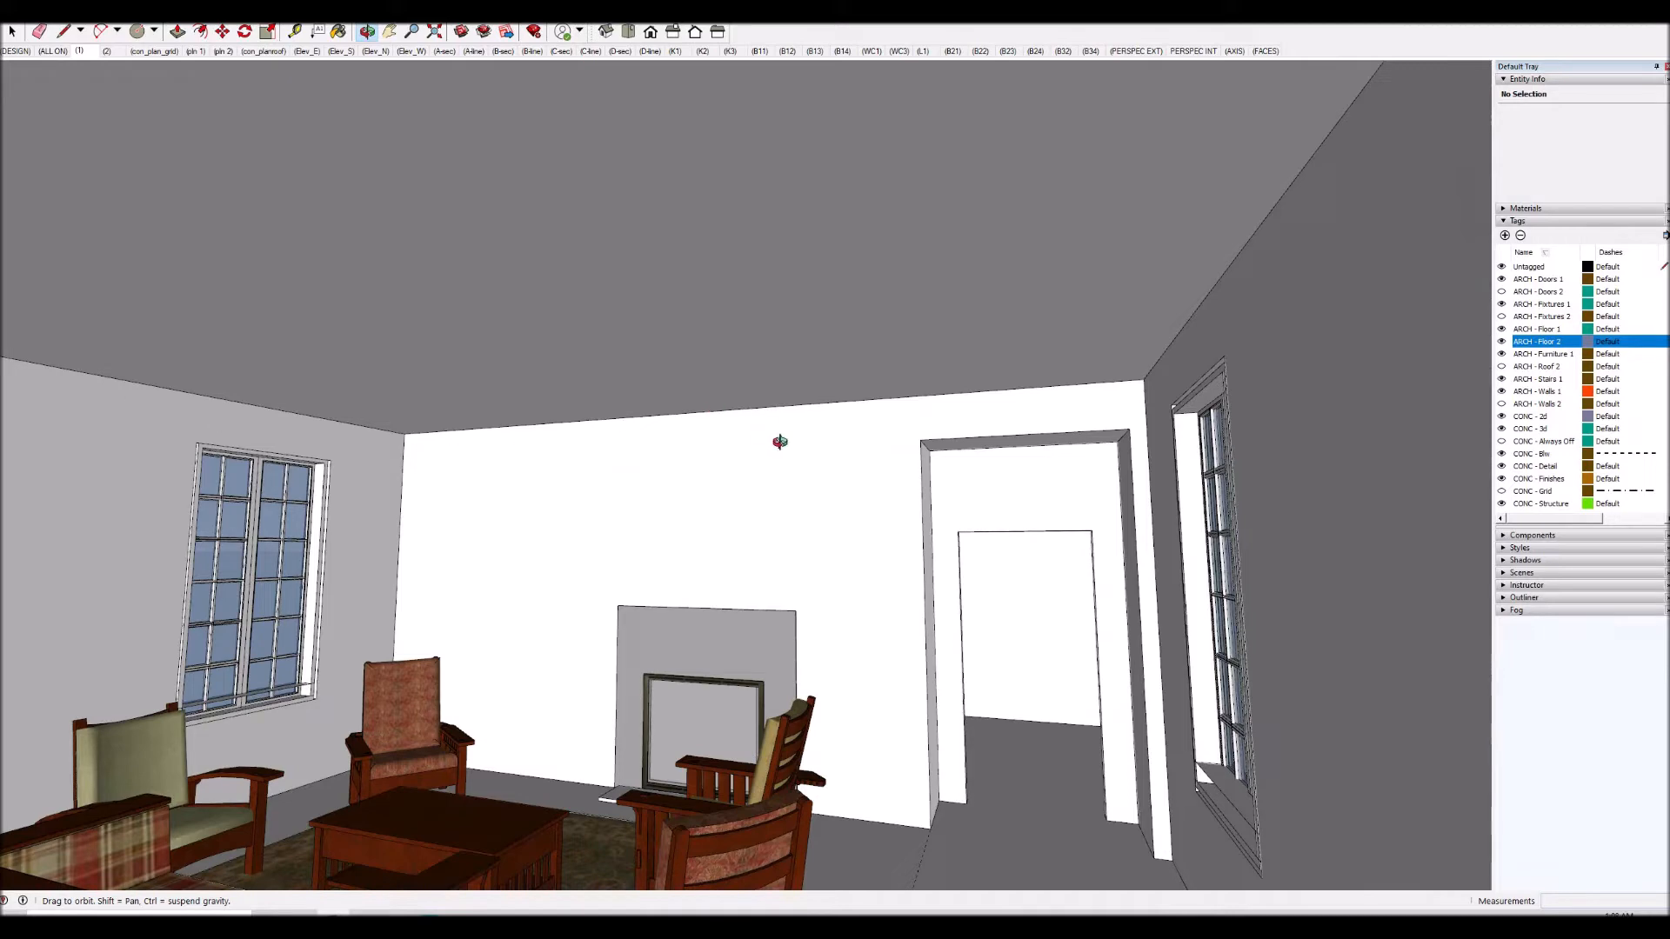
{"action": "left_click", "coordinate": [1501, 341]}
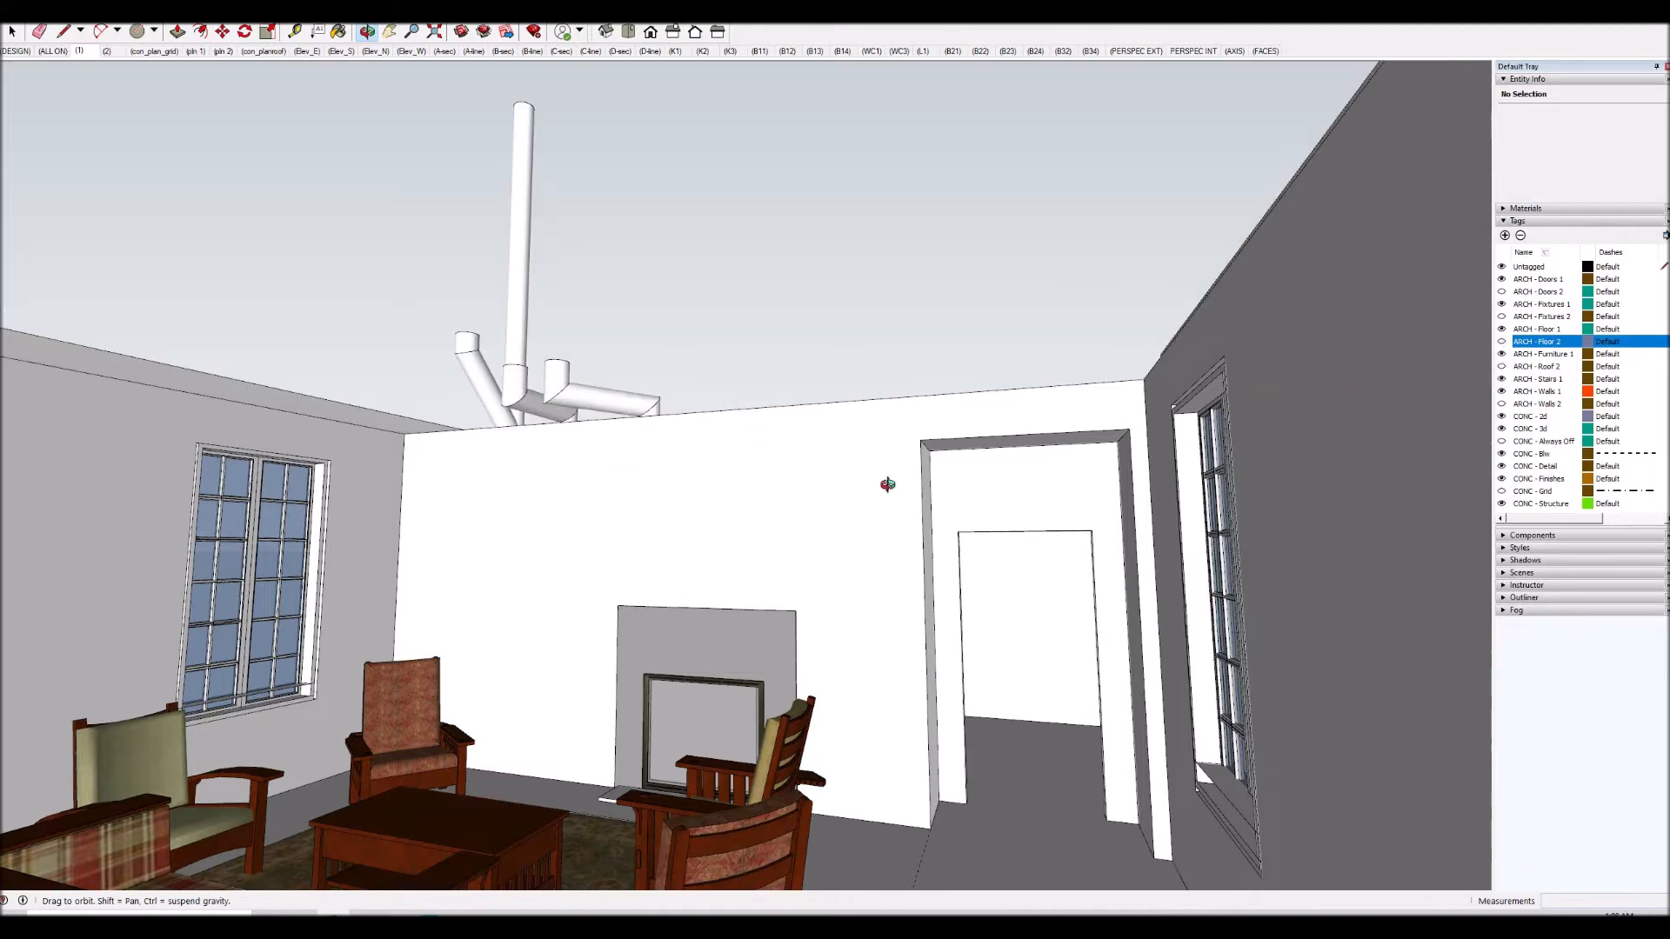
Examine the fireplace wall, its cavity and the flues from above, from both the living room side and the adjoining room.
{"action": "left_click_drag", "start_coordinate": [497, 557], "coordinate": [1282, 543]}
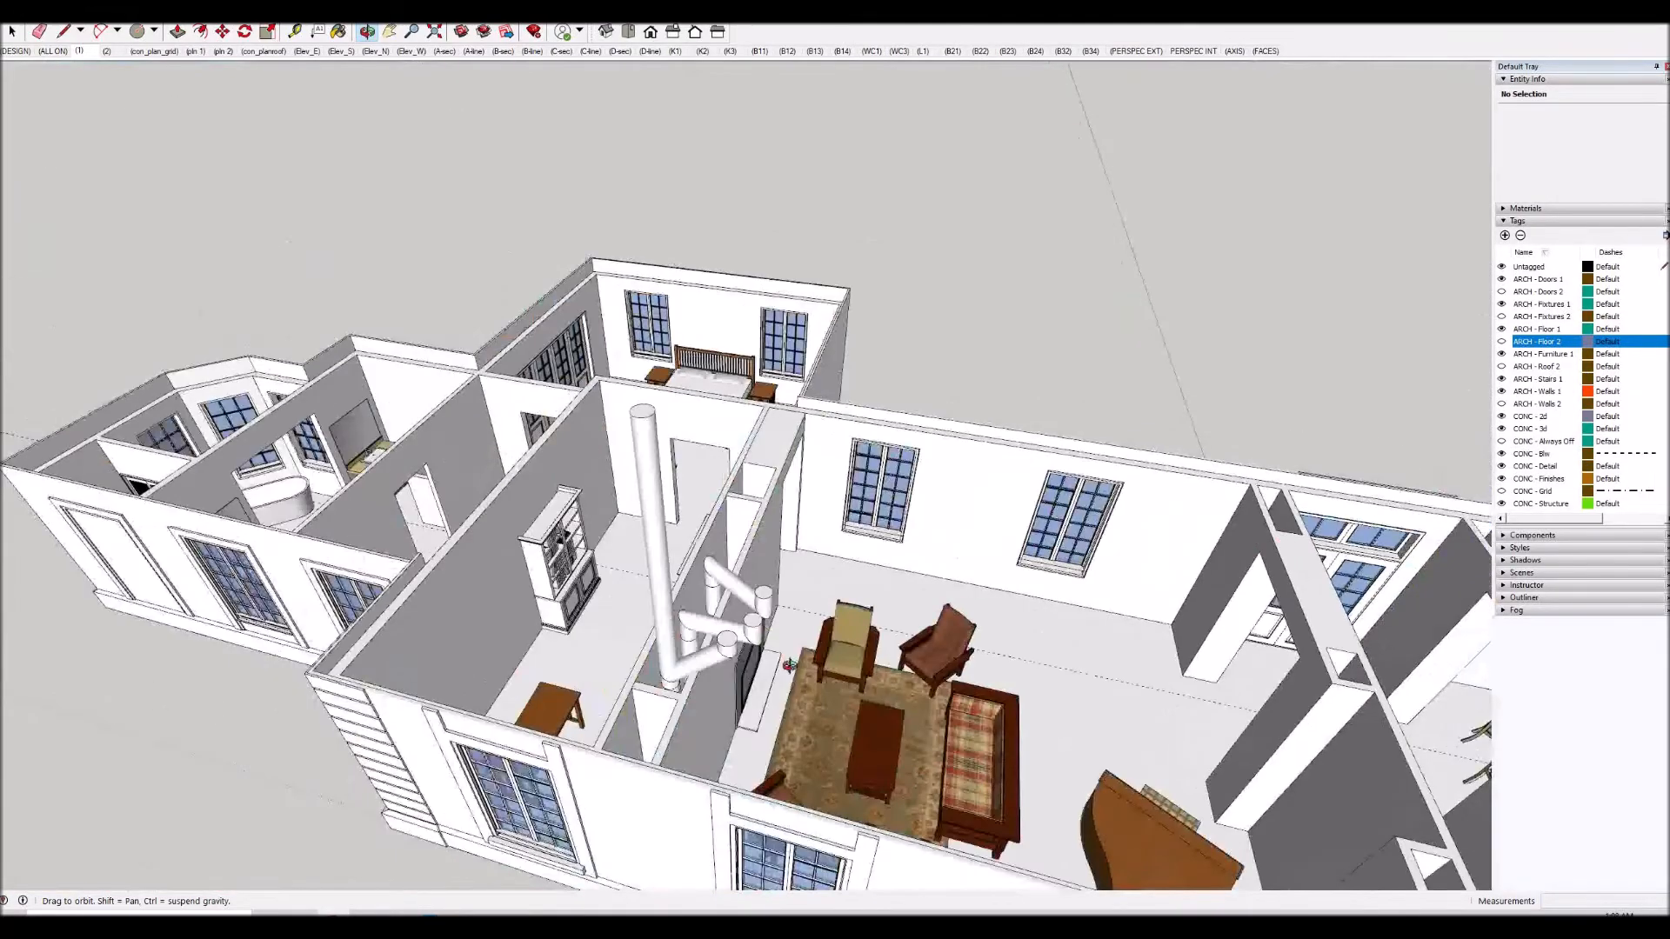
{"action": "left_click_drag", "start_coordinate": [663, 648], "coordinate": [932, 671]}
{"action": "key", "text": "h"}
{"action": "middle_click_drag", "start_coordinate": [856, 730], "coordinate": [972, 586], "text": "shift"}
{"action": "scroll", "coordinate": [887, 653], "scroll_direction": "up", "scroll_amount": 6}
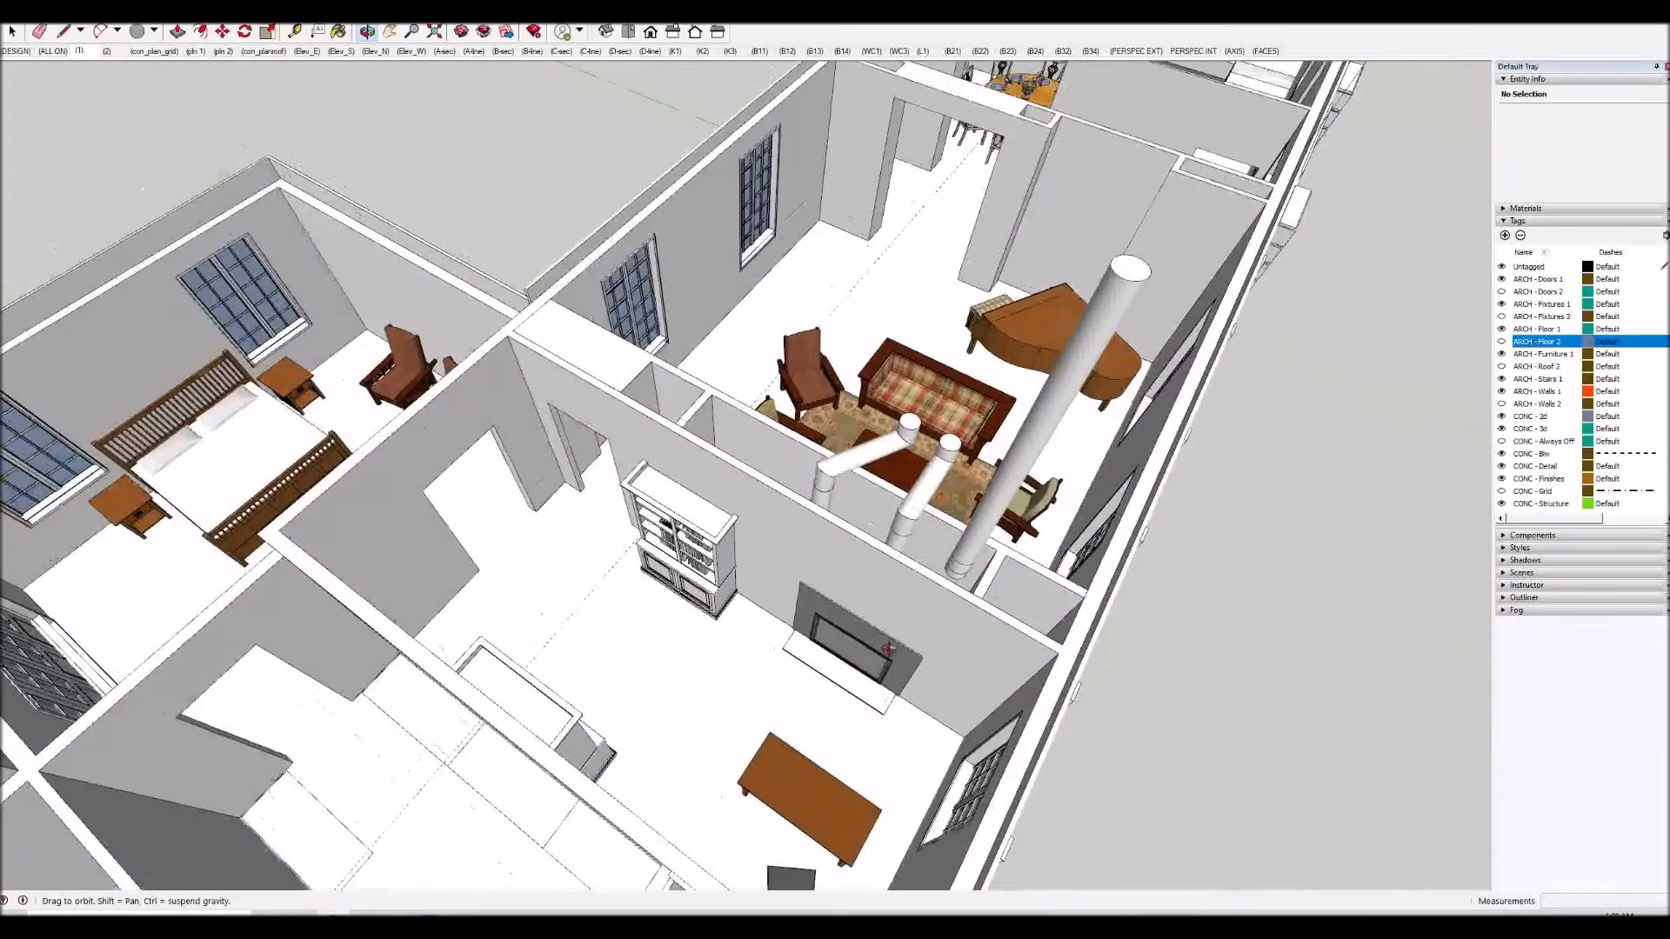
{"action": "left_click_drag", "start_coordinate": [990, 674], "coordinate": [456, 902]}
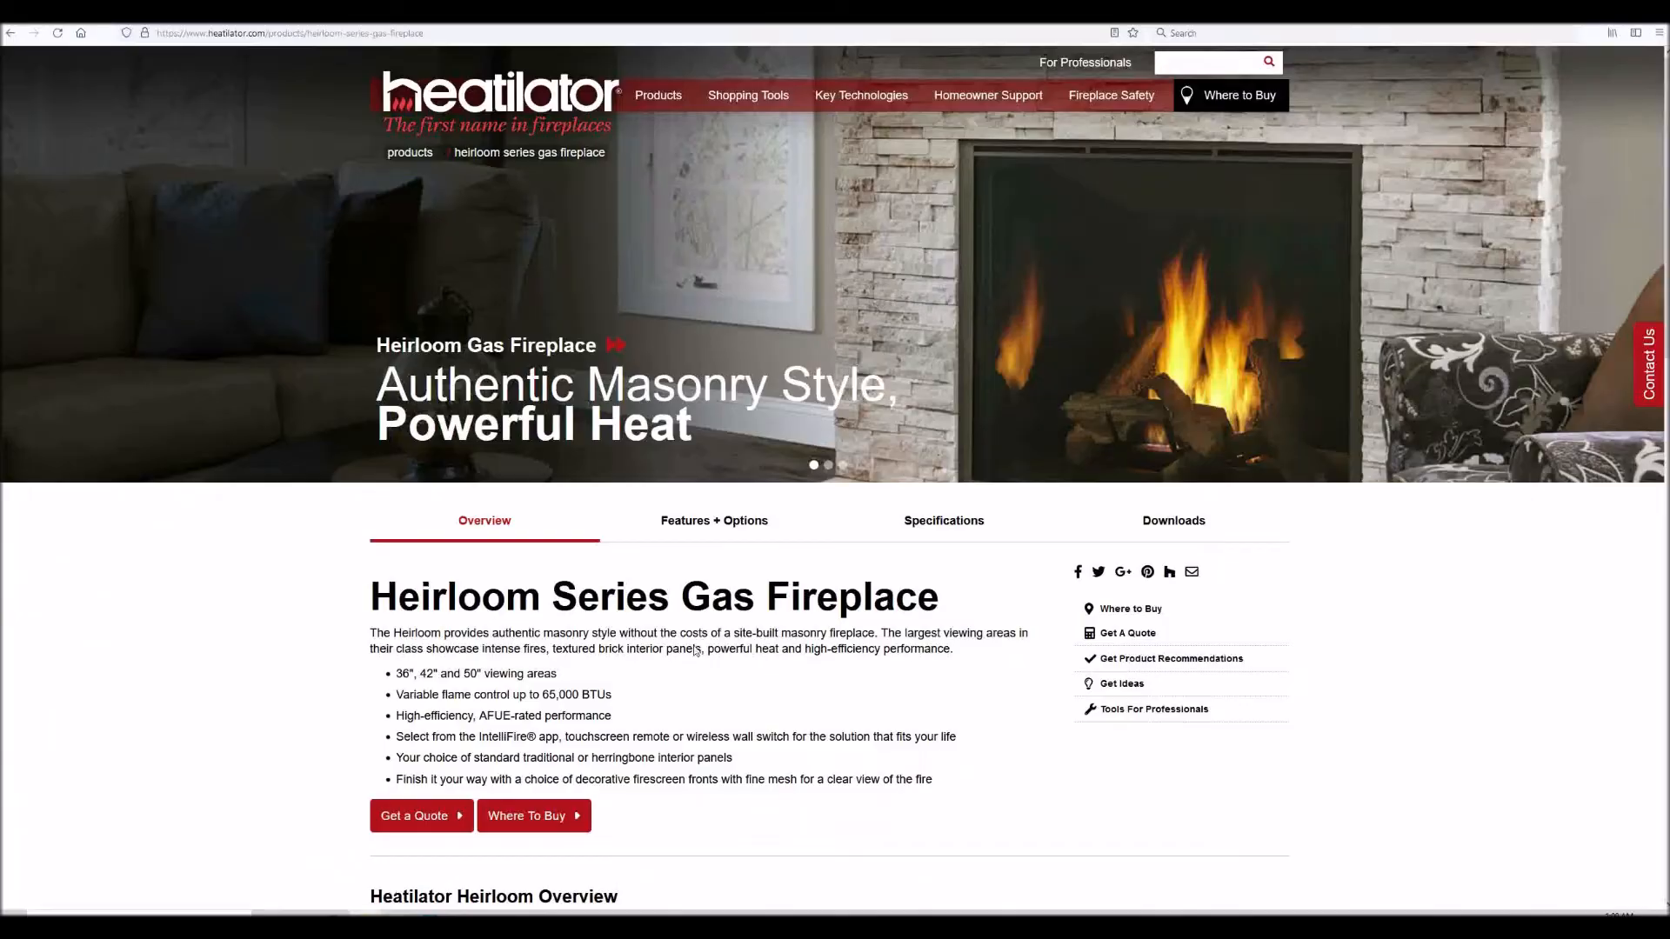
On the Heatilator website, open the Gas Fireplaces range and look through the Style and Fireplace Type filters.
{"action": "scroll", "coordinate": [675, 492], "scroll_direction": "down", "scroll_amount": 5}
{"action": "scroll", "coordinate": [675, 494], "scroll_direction": "up", "scroll_amount": 5}
{"action": "mouse_move", "coordinate": [676, 100]}
{"action": "mouse_move", "coordinate": [674, 132]}
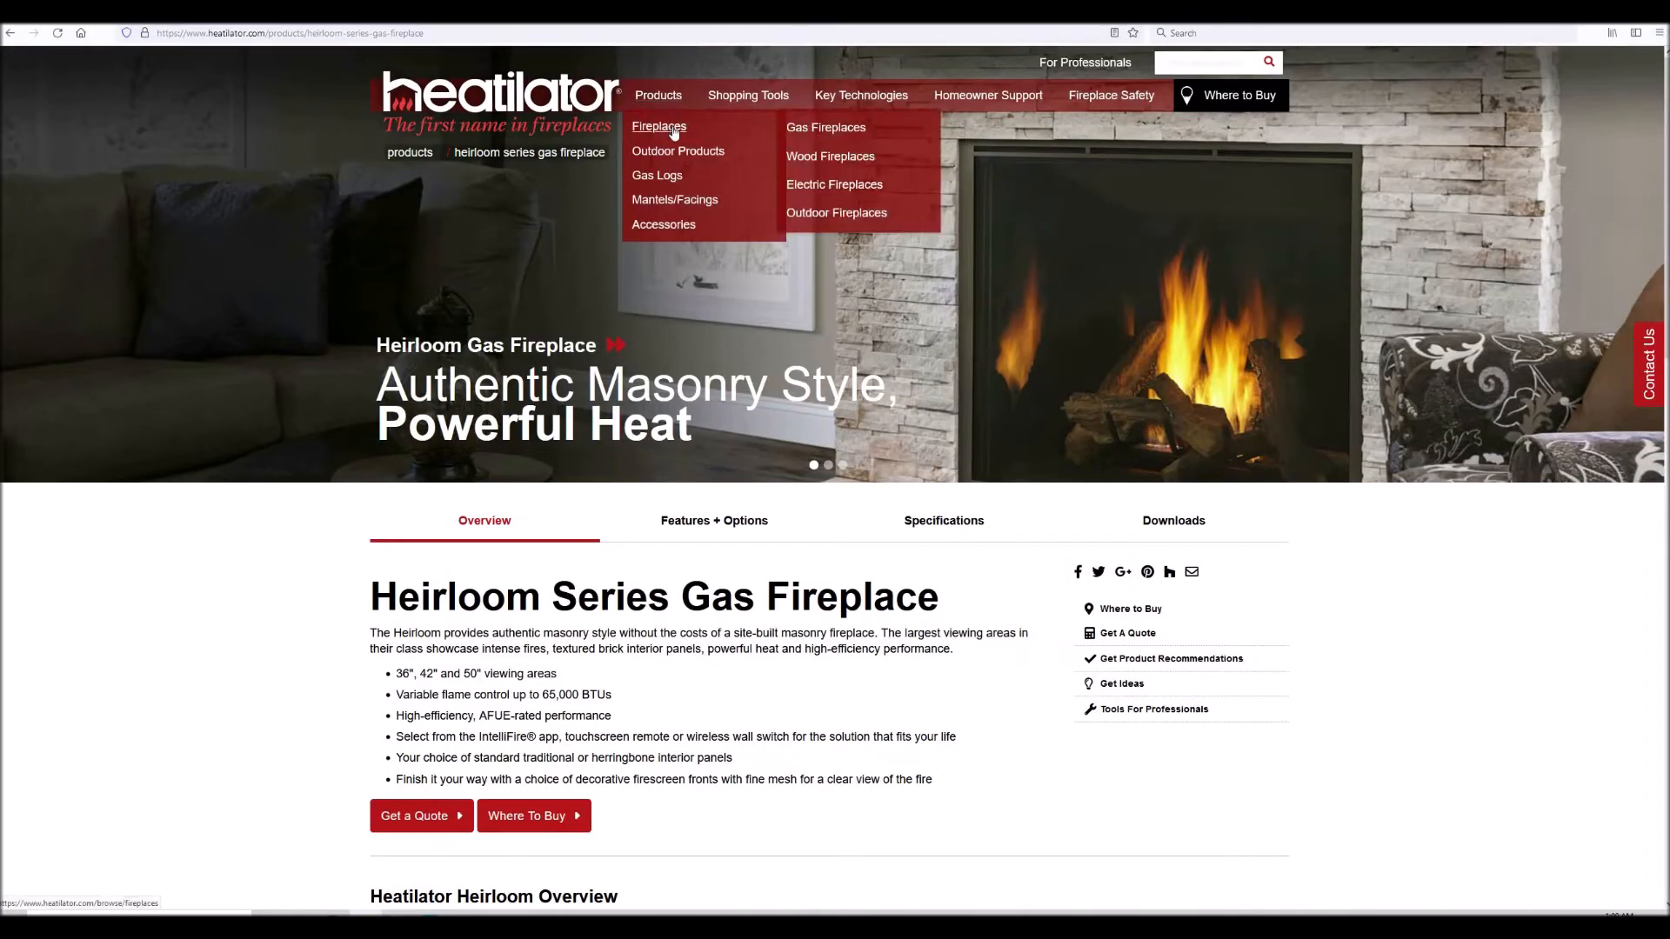
{"action": "left_click", "coordinate": [827, 128]}
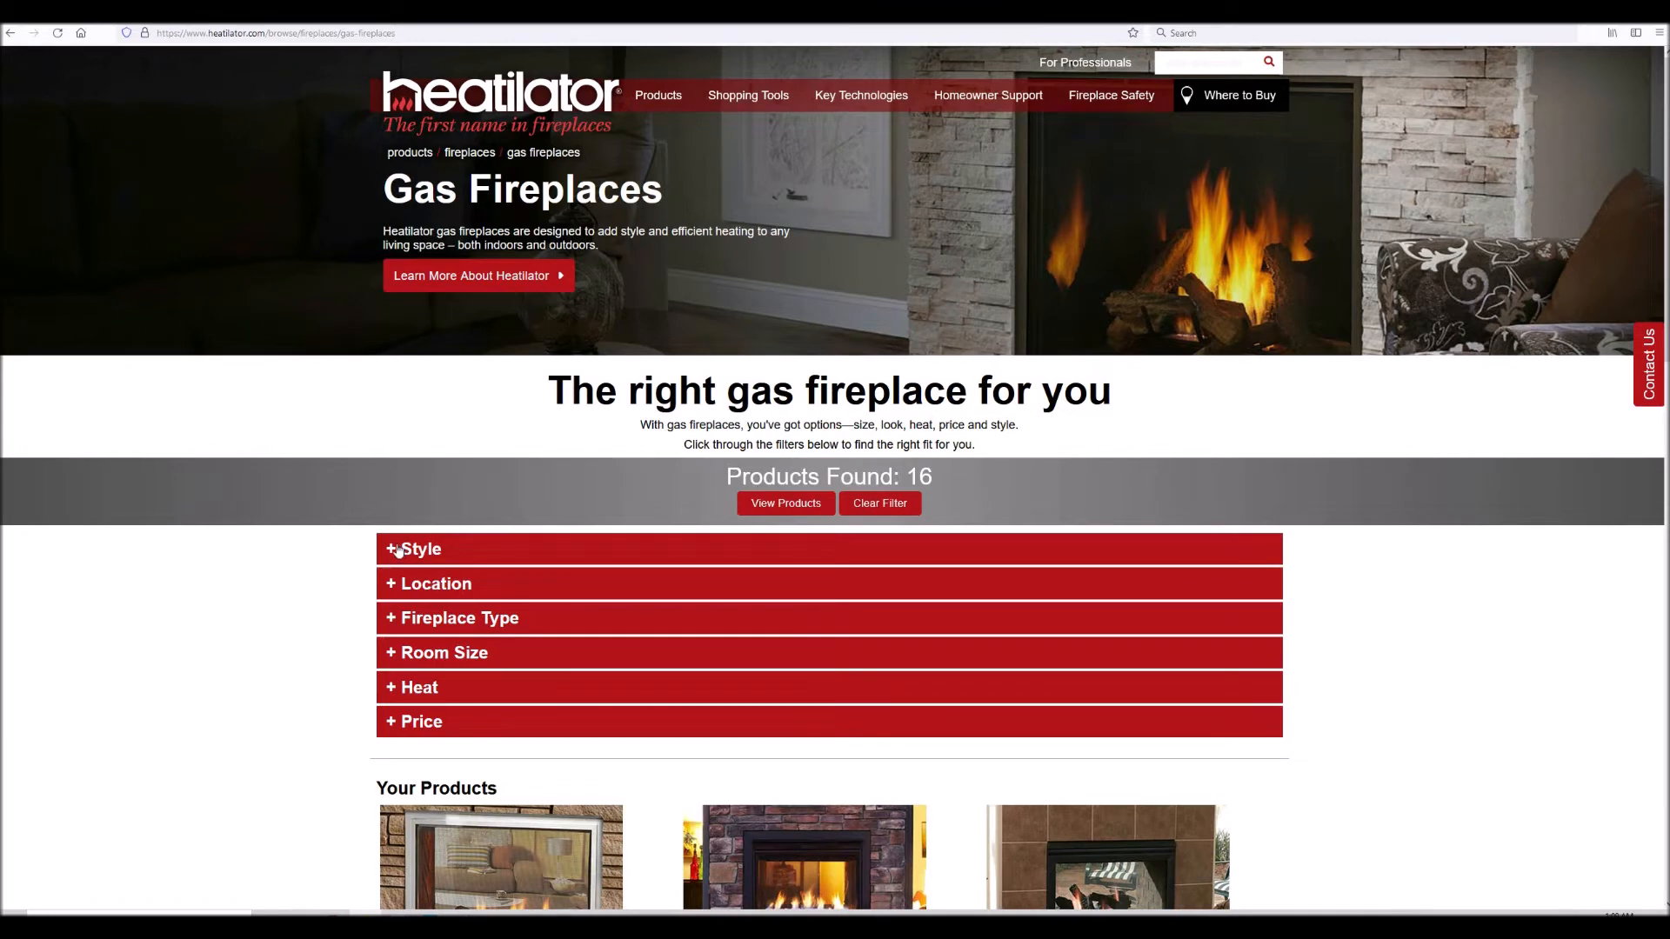
{"action": "left_click", "coordinate": [389, 551]}
{"action": "left_click", "coordinate": [389, 550]}
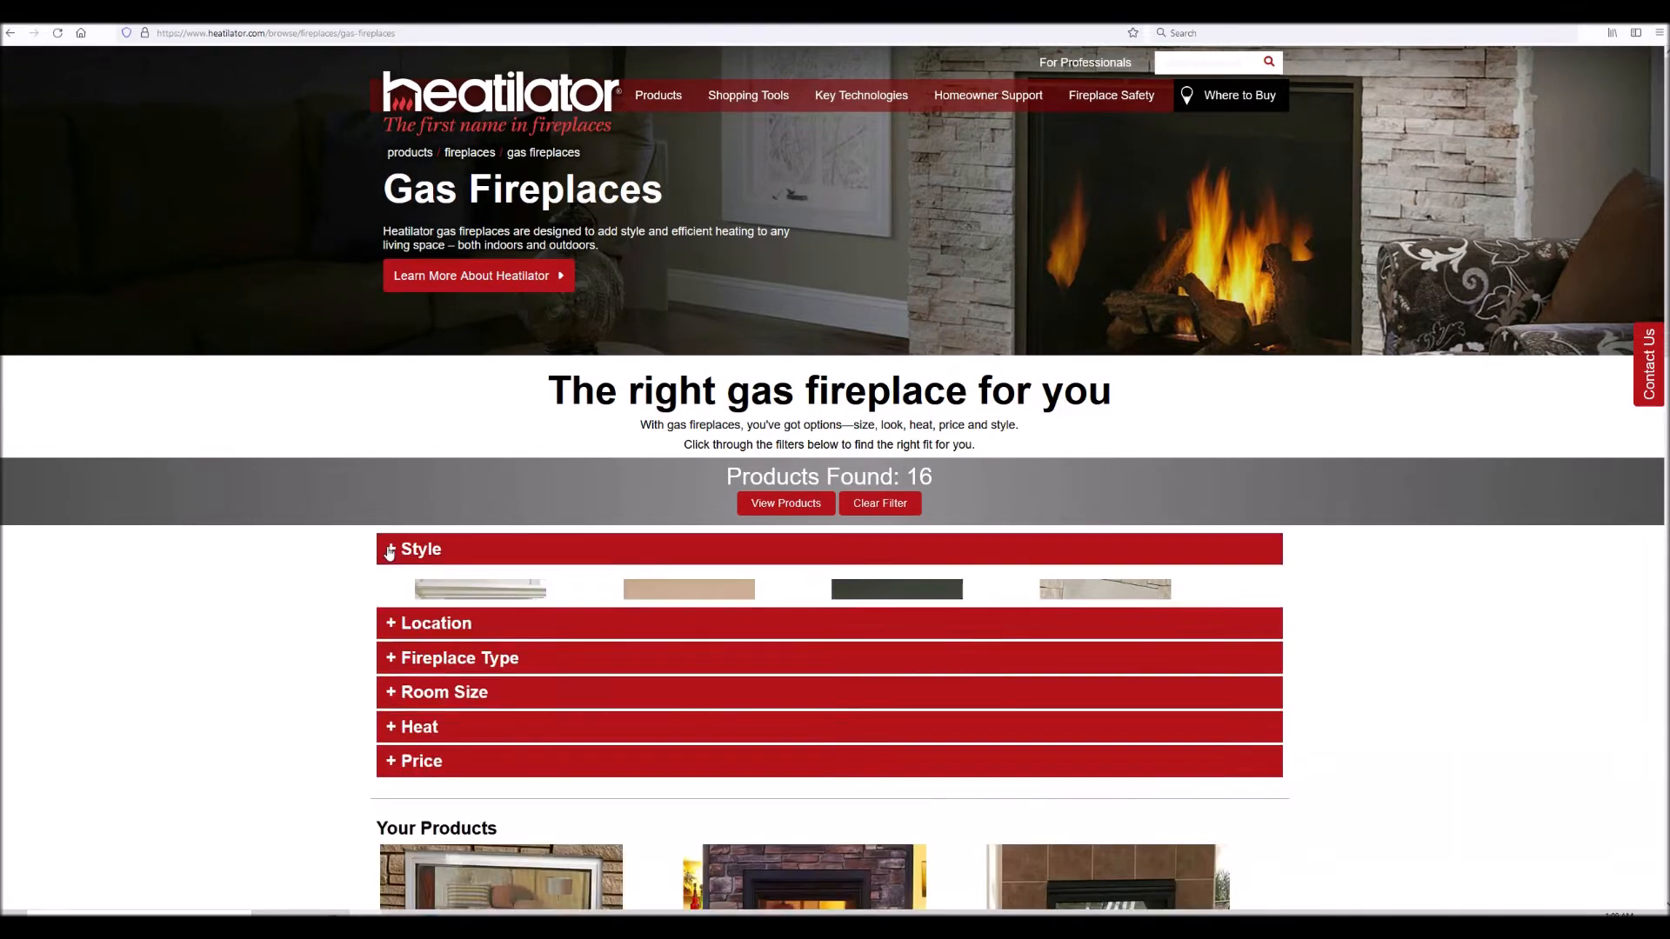
{"action": "left_click", "coordinate": [396, 624]}
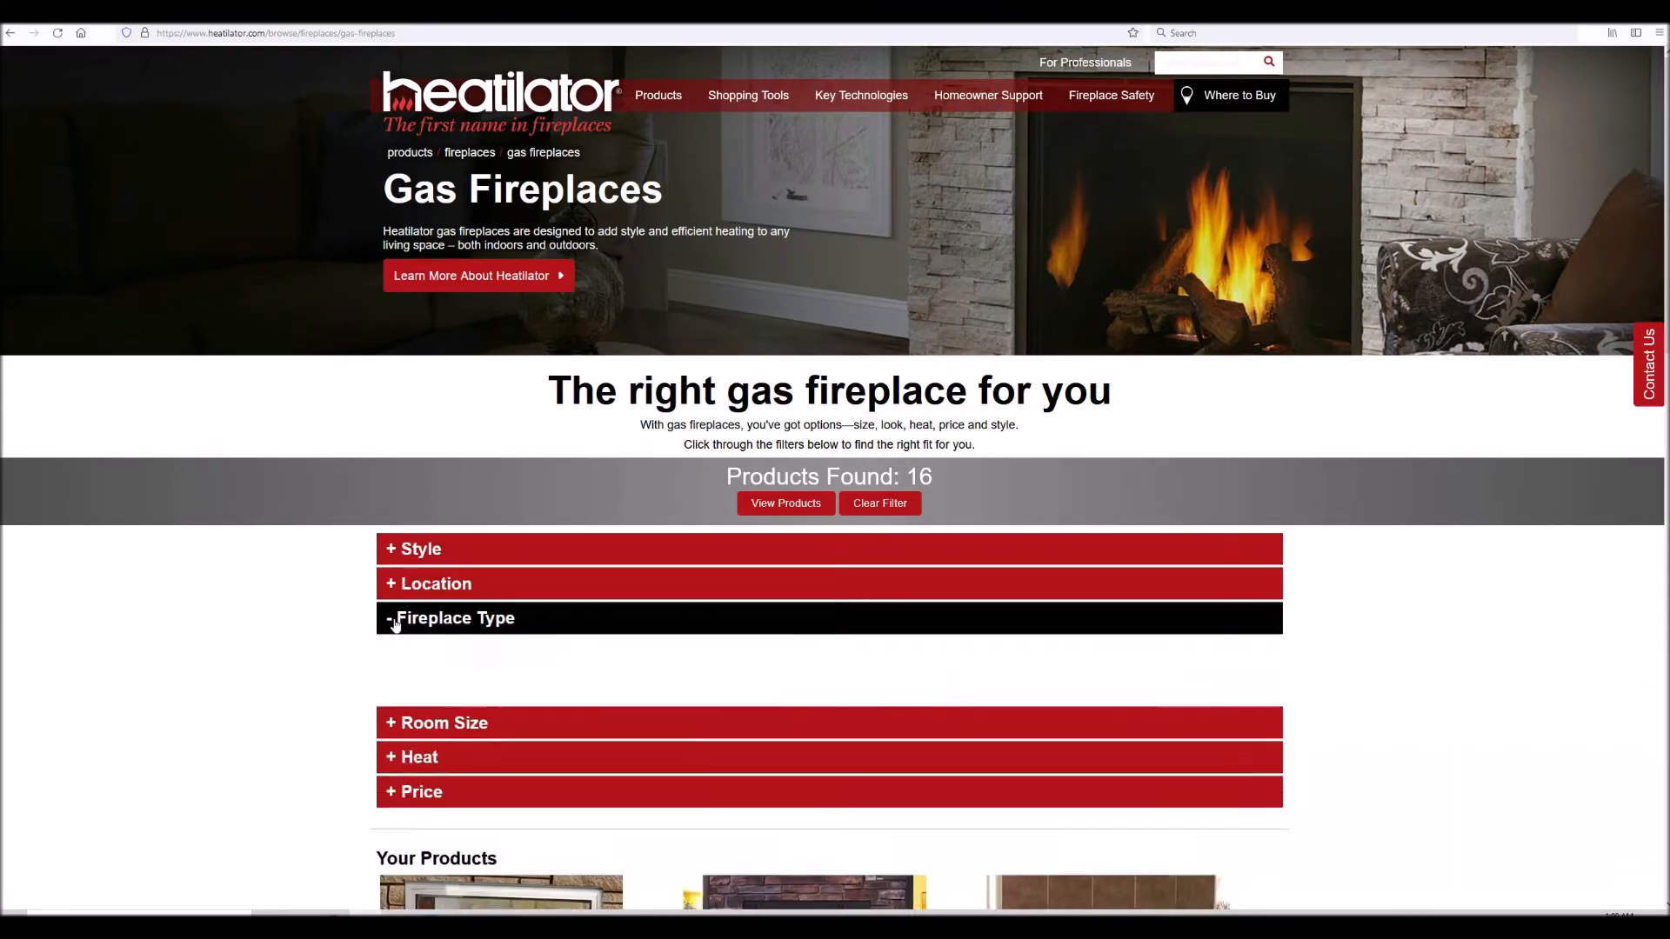
{"action": "scroll", "coordinate": [677, 591], "scroll_direction": "down", "scroll_amount": 2}
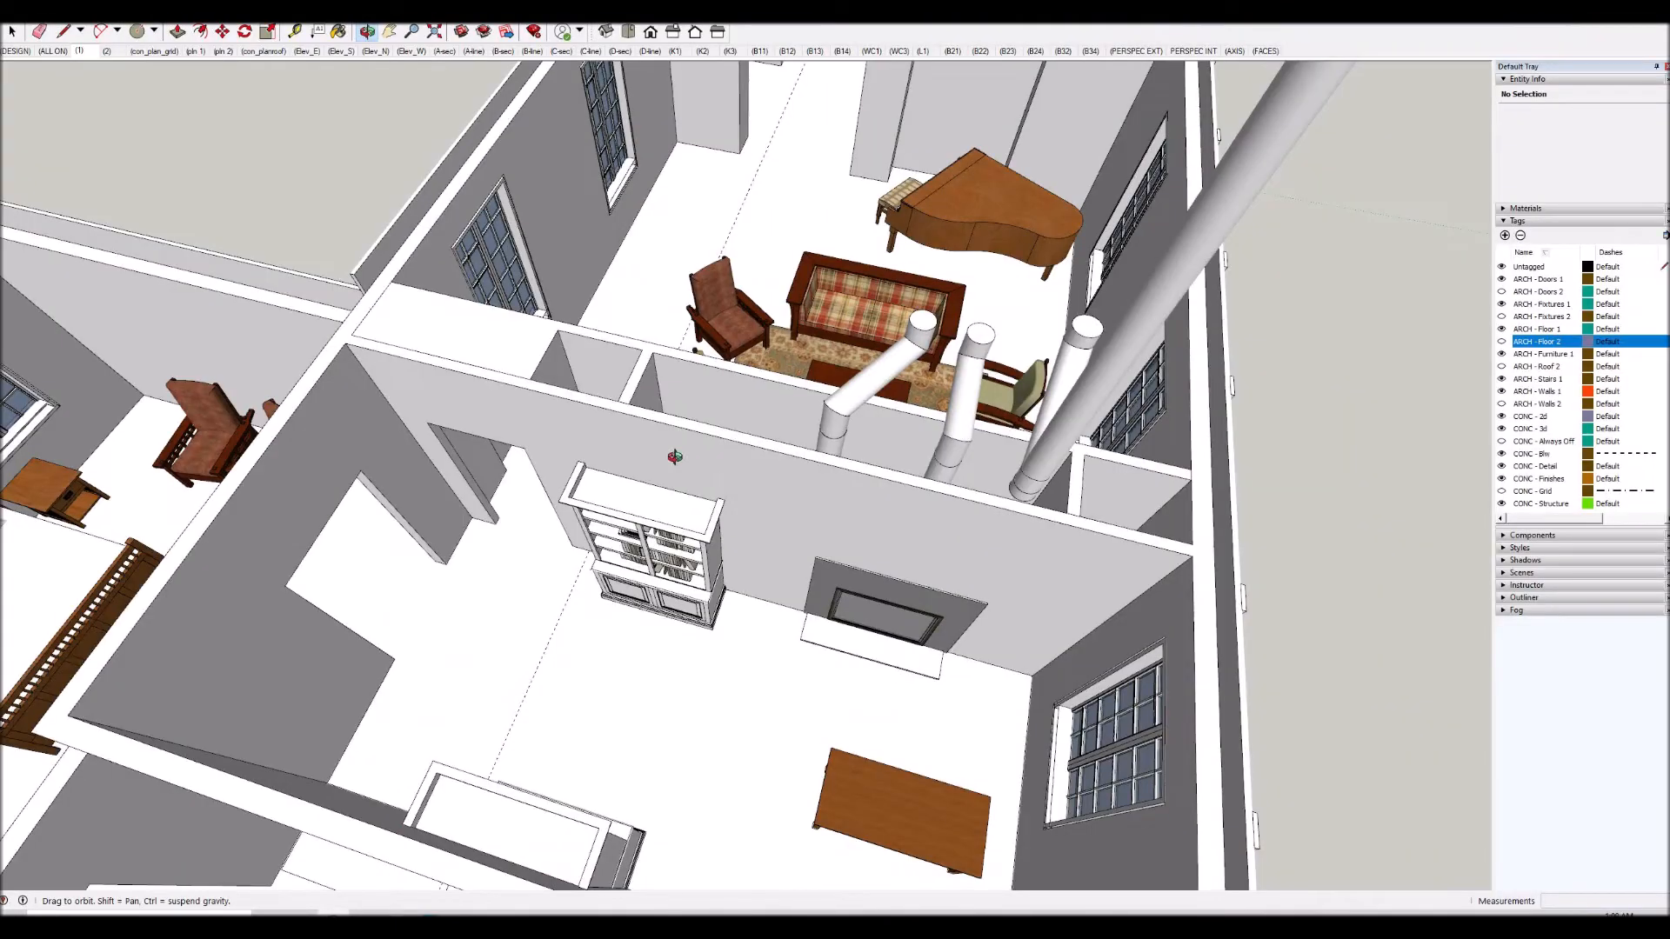
Back in SketchUp, examine the adjoining room's fireplace, the flues in the wall cavity and the living room beyond from above.
{"action": "scroll", "coordinate": [684, 445], "scroll_direction": "up", "scroll_amount": 3}
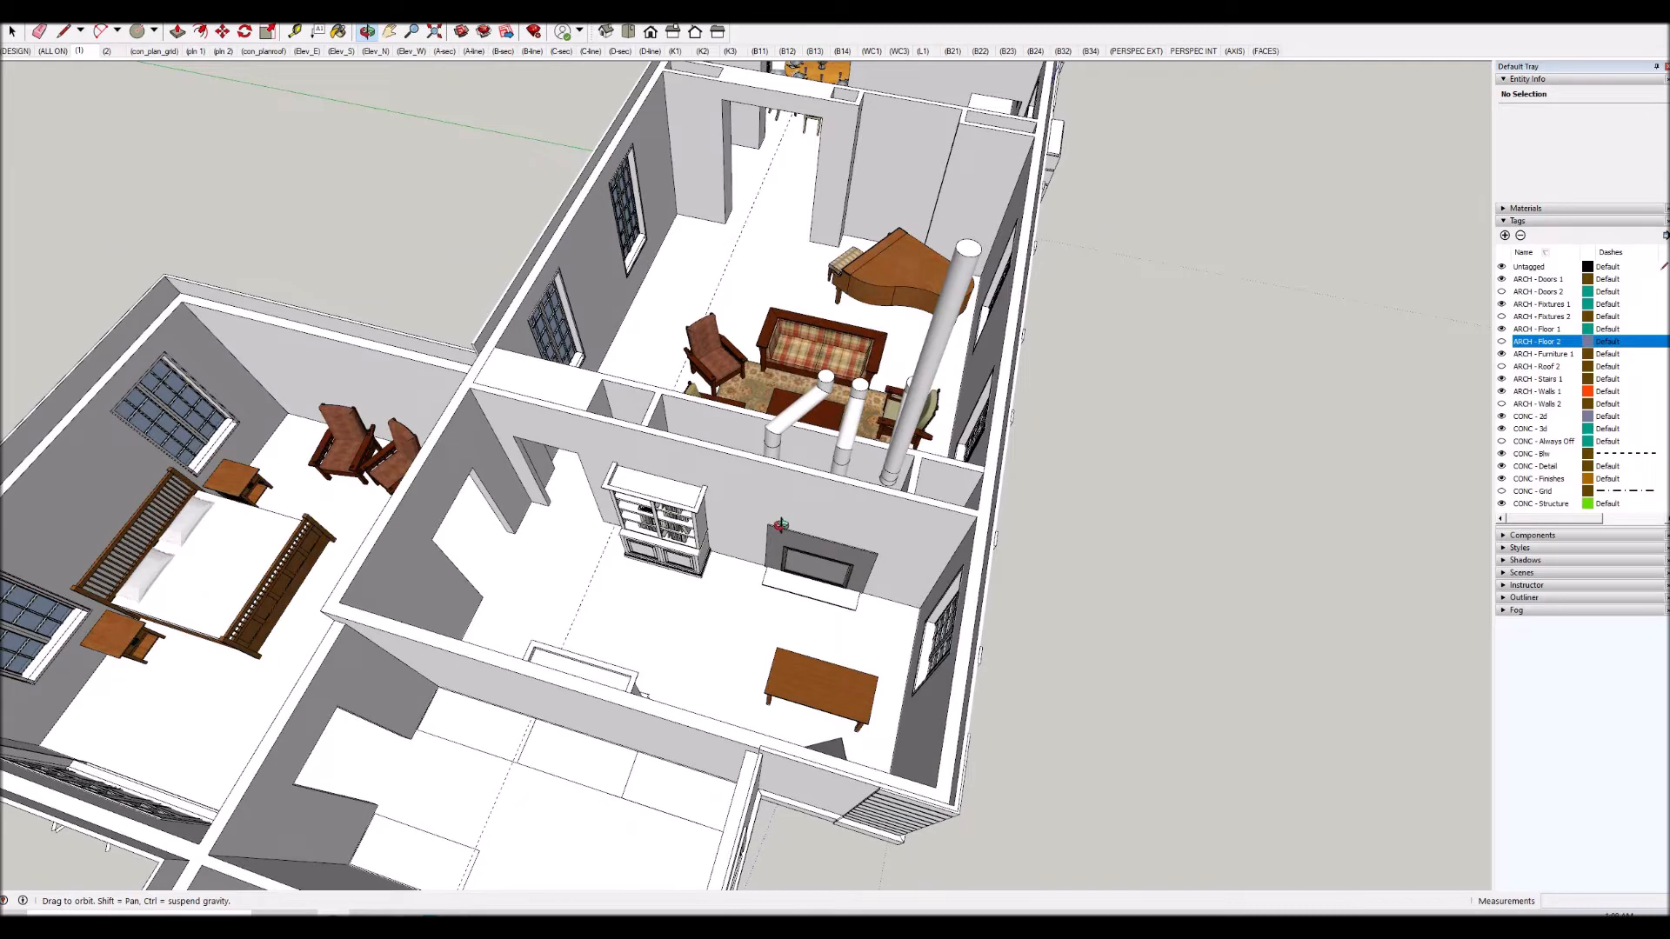
{"action": "scroll", "coordinate": [781, 531], "scroll_direction": "up", "scroll_amount": 8}
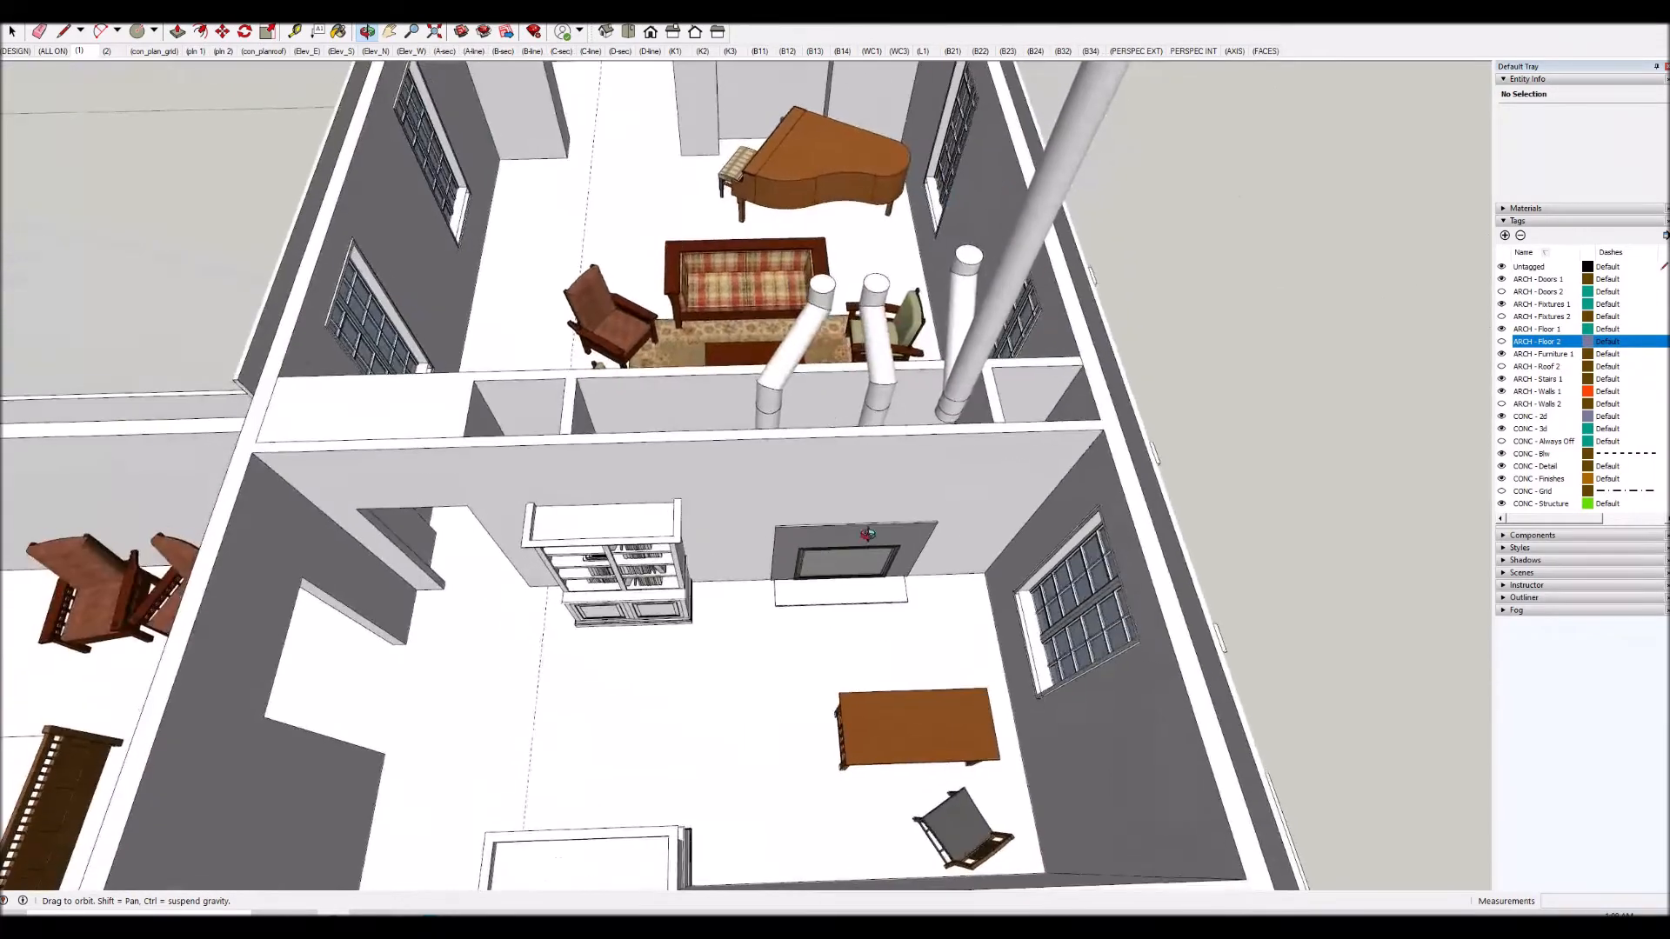
{"action": "scroll", "coordinate": [781, 567], "scroll_direction": "down", "scroll_amount": 4}
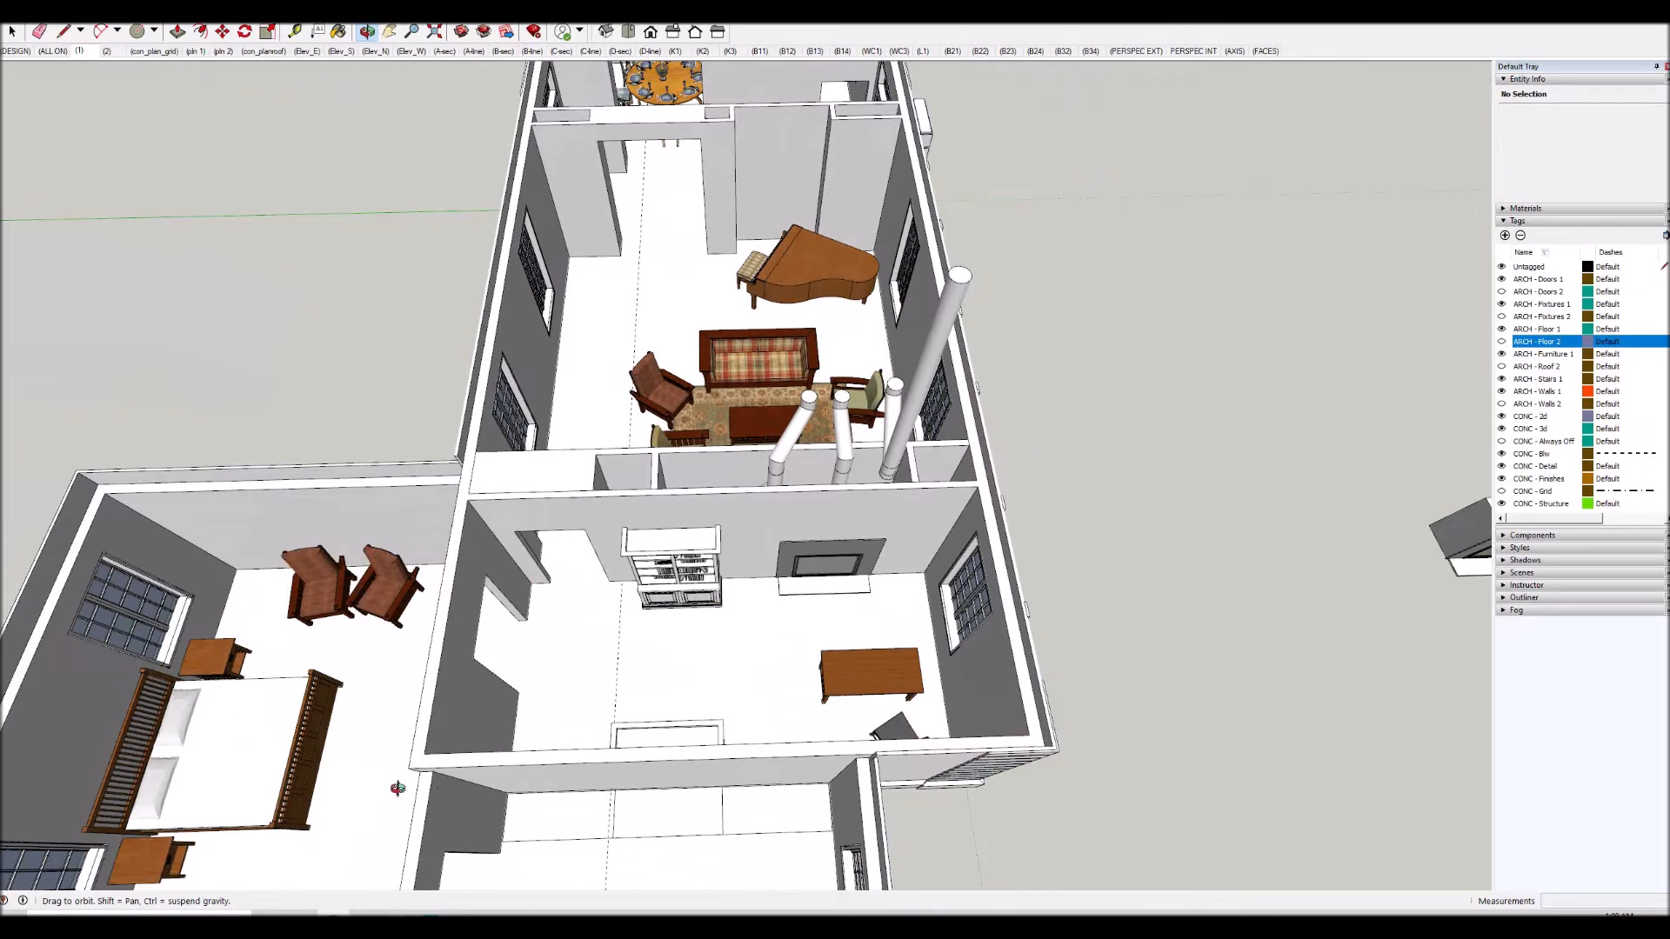
{"action": "left_click_drag", "start_coordinate": [708, 610], "coordinate": [538, 598]}
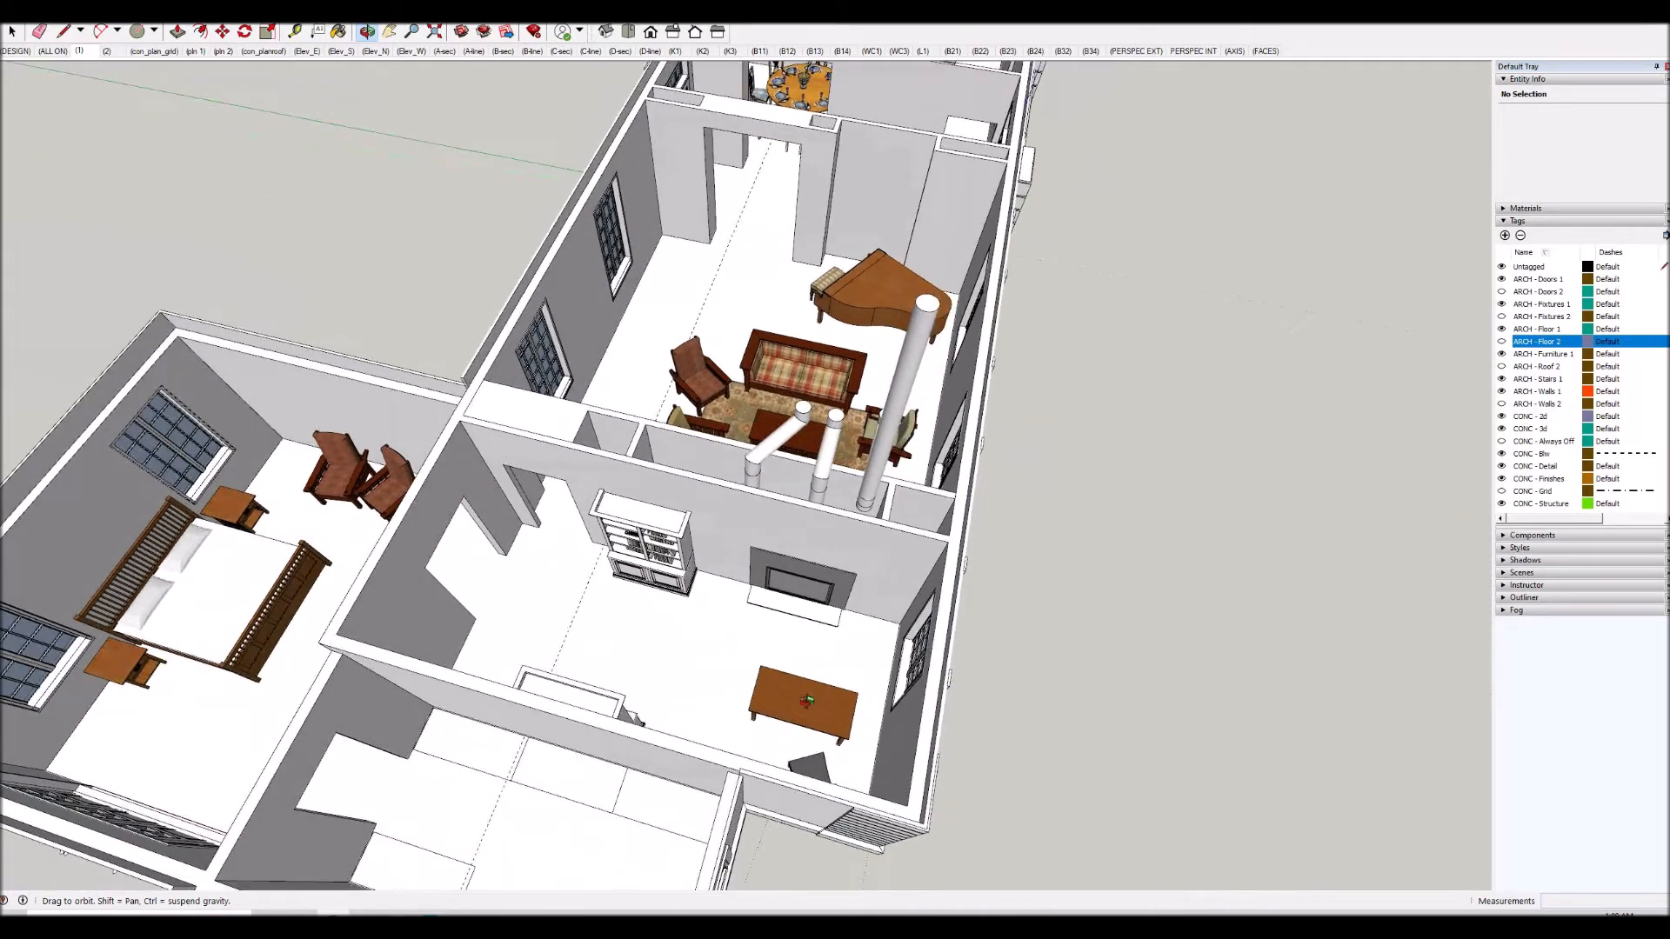
{"action": "scroll", "coordinate": [838, 570], "scroll_direction": "up", "scroll_amount": 3}
{"action": "left_click_drag", "start_coordinate": [826, 574], "coordinate": [683, 580]}
{"action": "middle_click_drag", "start_coordinate": [683, 580], "coordinate": [787, 584]}
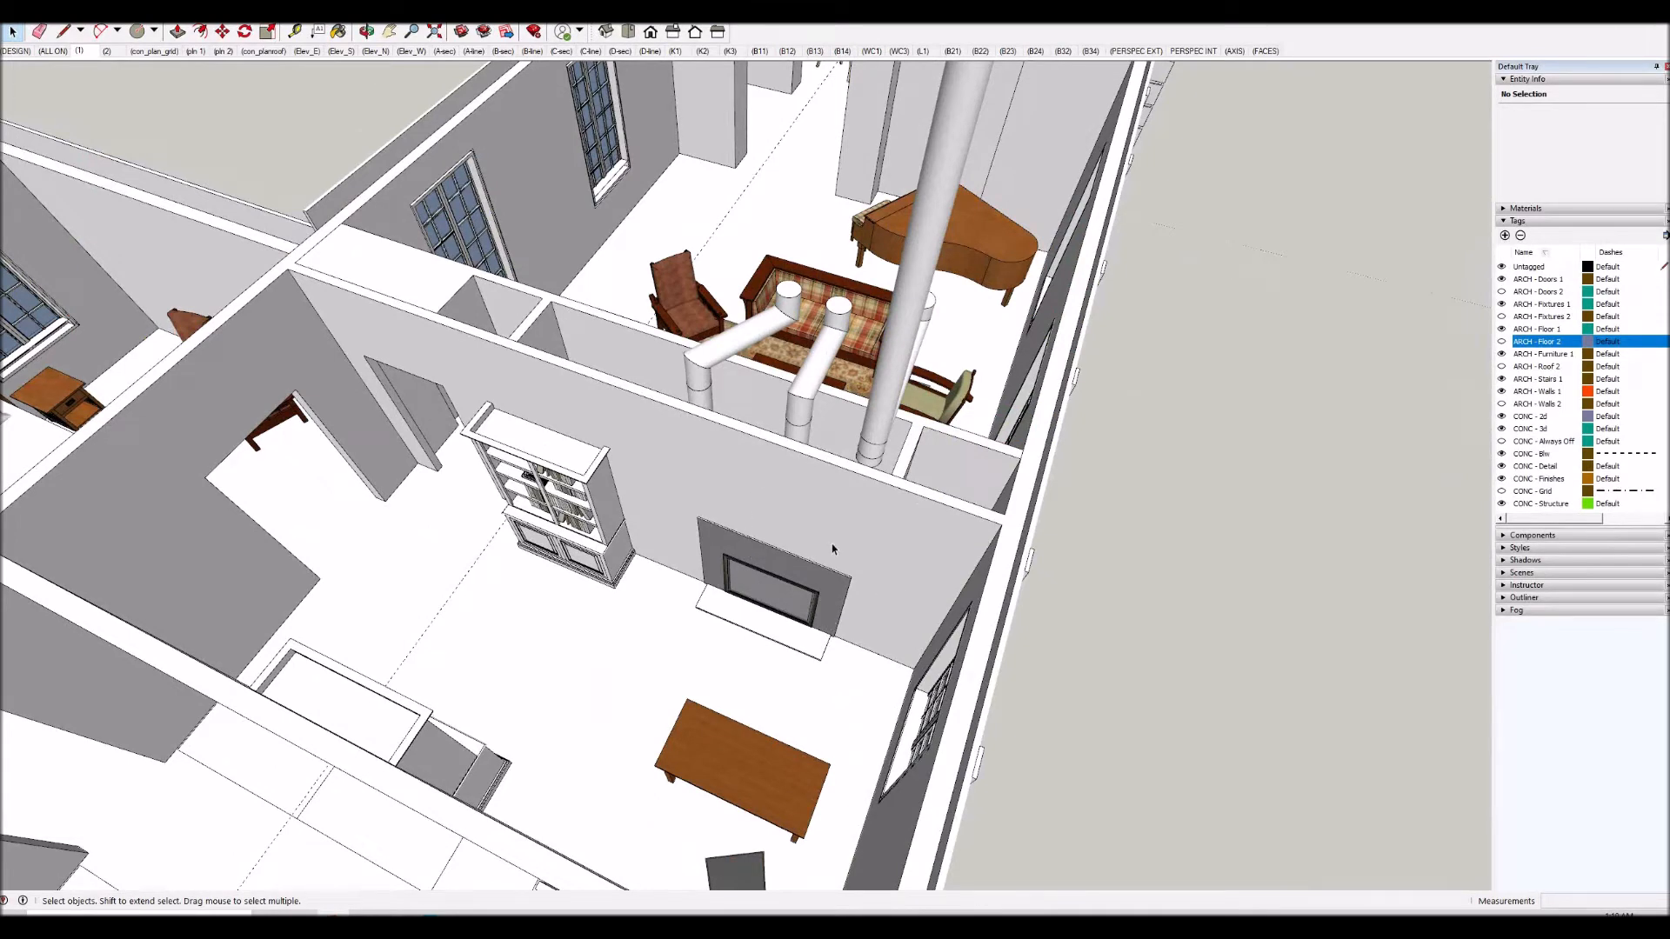
{"action": "middle_click_drag", "start_coordinate": [737, 584], "coordinate": [755, 508]}
{"action": "scroll", "coordinate": [779, 545], "scroll_direction": "up", "scroll_amount": 1}
{"action": "scroll", "coordinate": [780, 545], "scroll_direction": "down", "scroll_amount": 3}
{"action": "scroll", "coordinate": [950, 725], "scroll_direction": "up", "scroll_amount": 3}
{"action": "scroll", "coordinate": [881, 551], "scroll_direction": "up", "scroll_amount": 2}
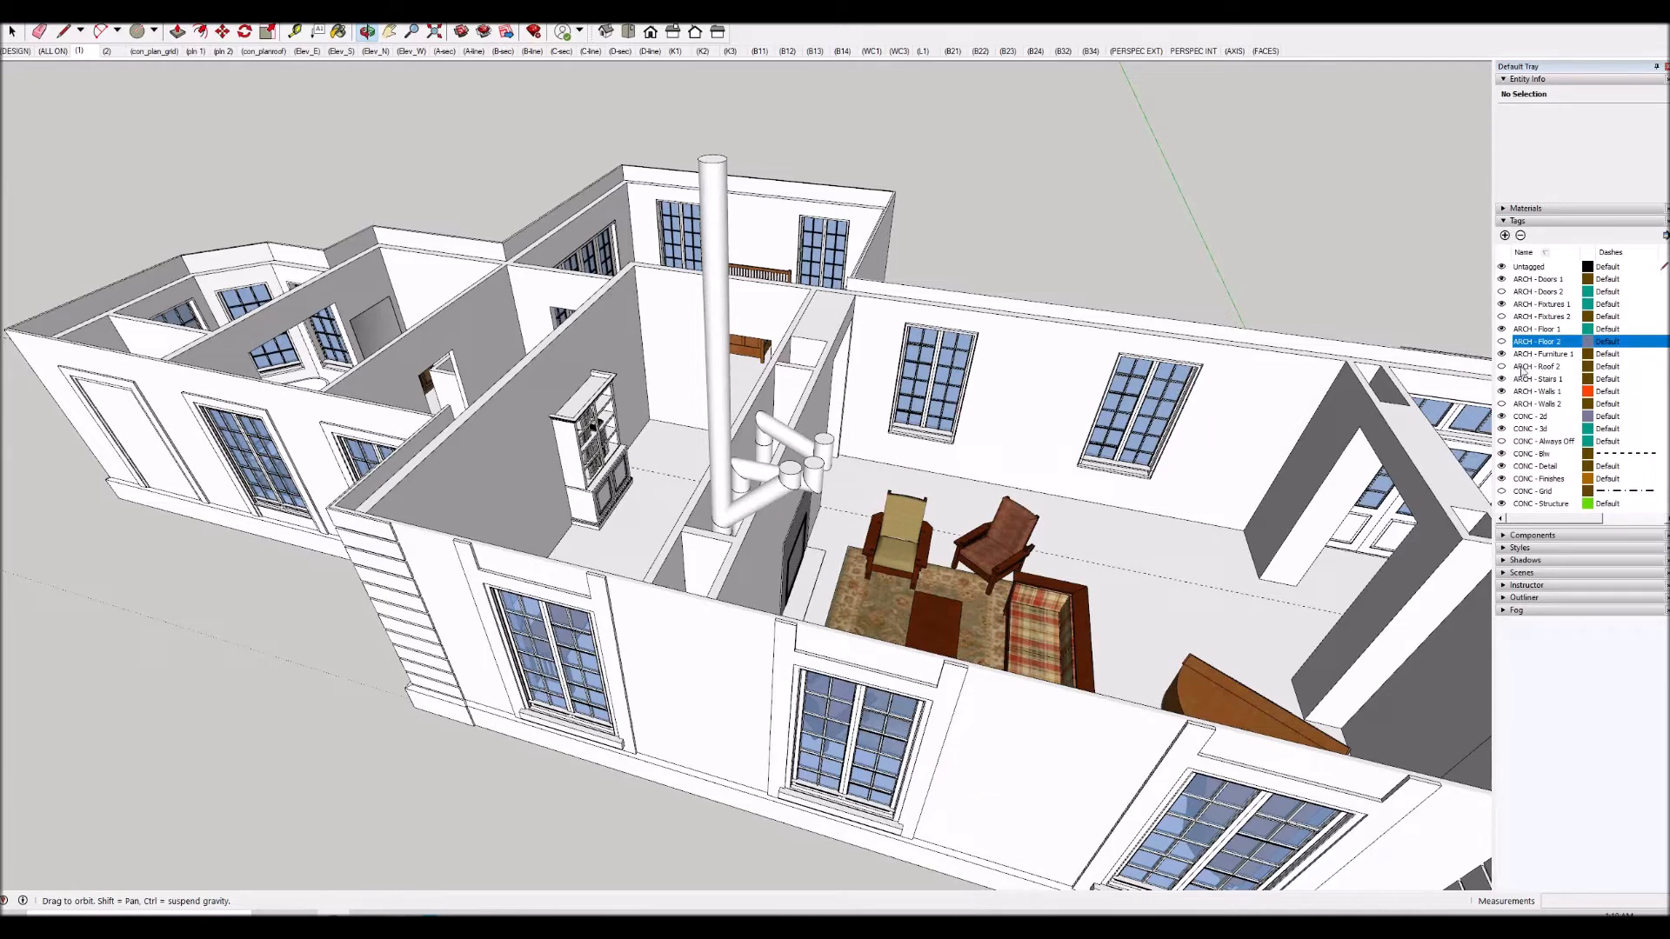
Show the complete house with the DESIGN scene and view the front facade with the flues above the roof.
{"action": "left_click", "coordinate": [16, 51]}
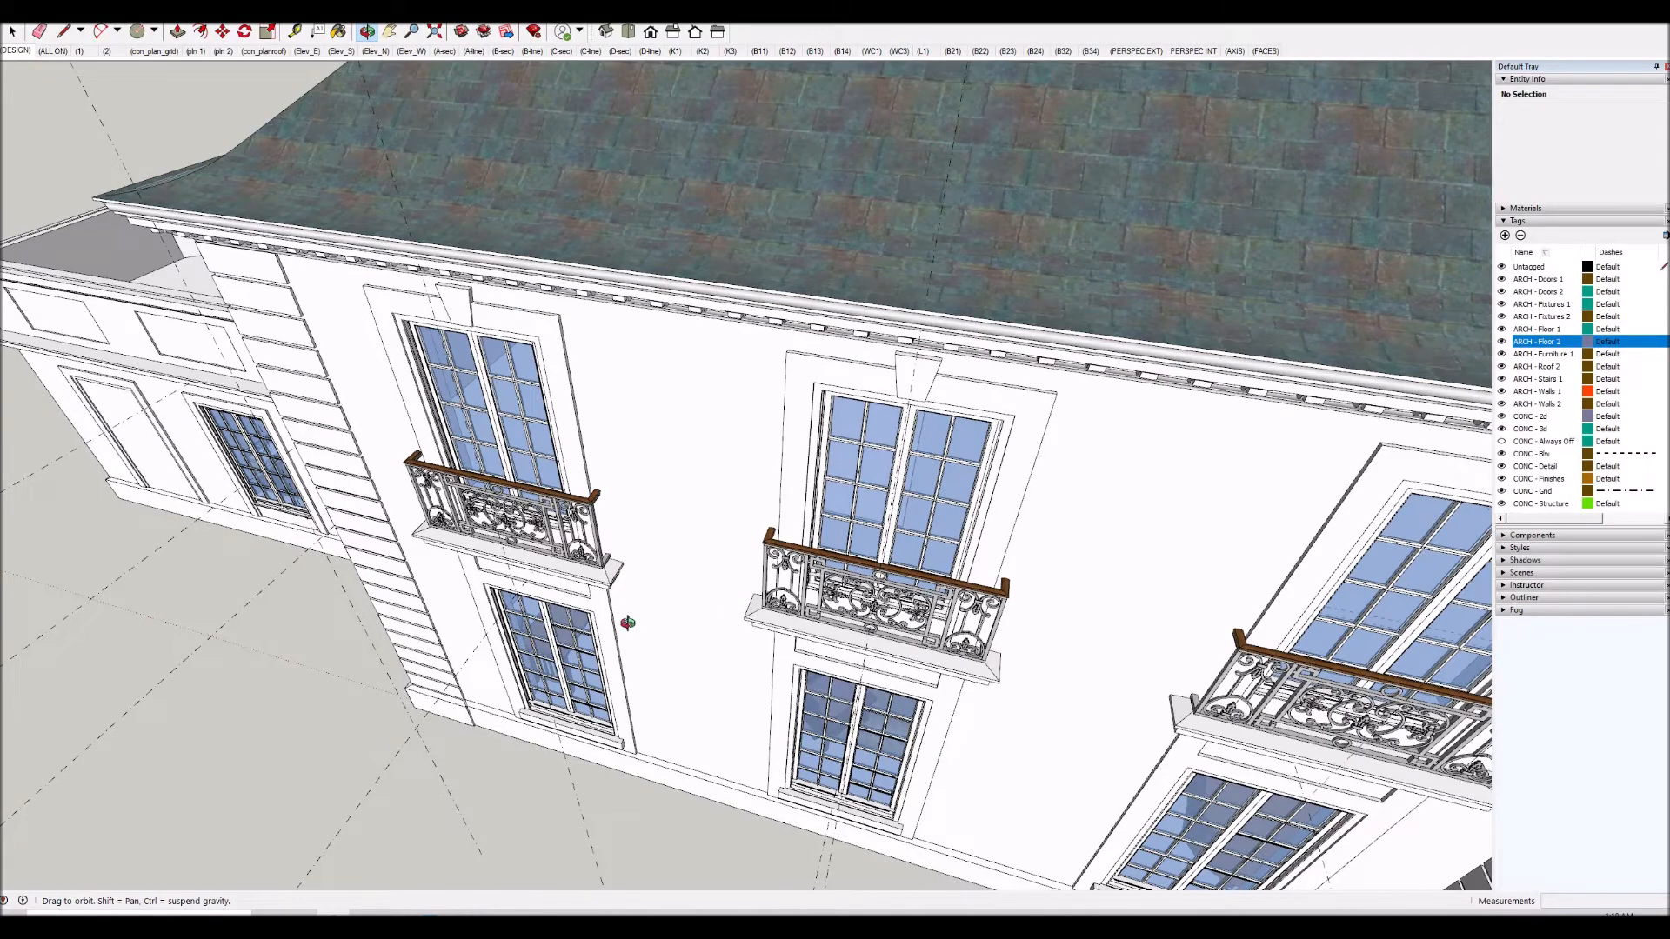
{"action": "left_click_drag", "start_coordinate": [637, 608], "coordinate": [916, 394]}
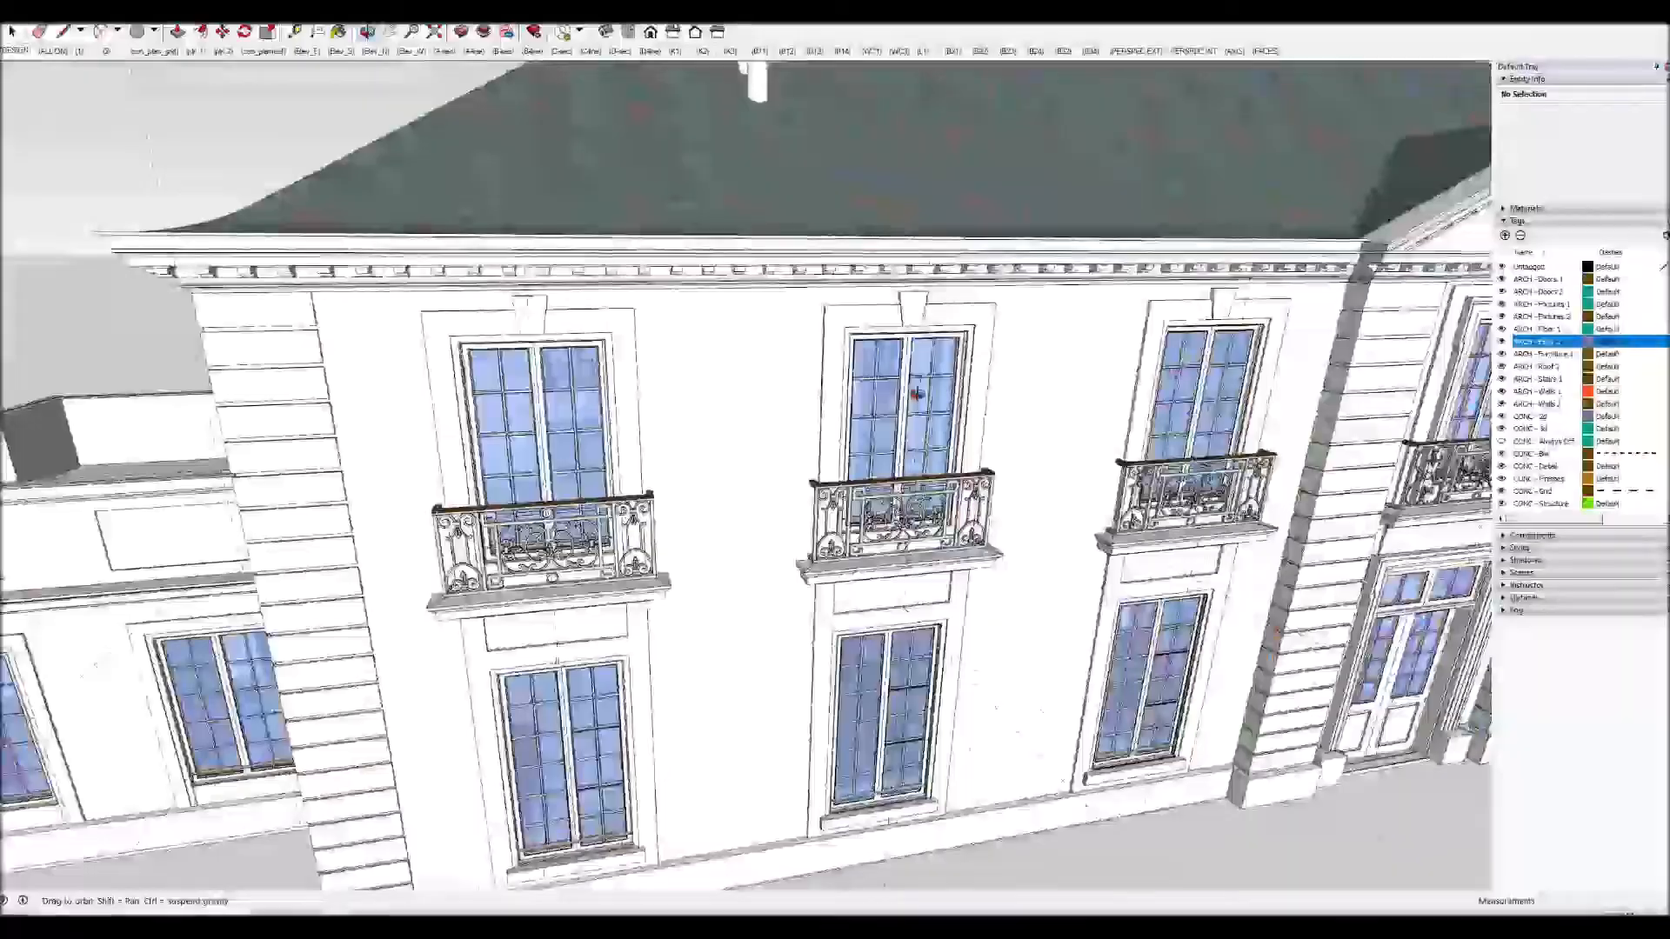
{"action": "scroll", "coordinate": [917, 394], "scroll_direction": "down", "scroll_amount": 6}
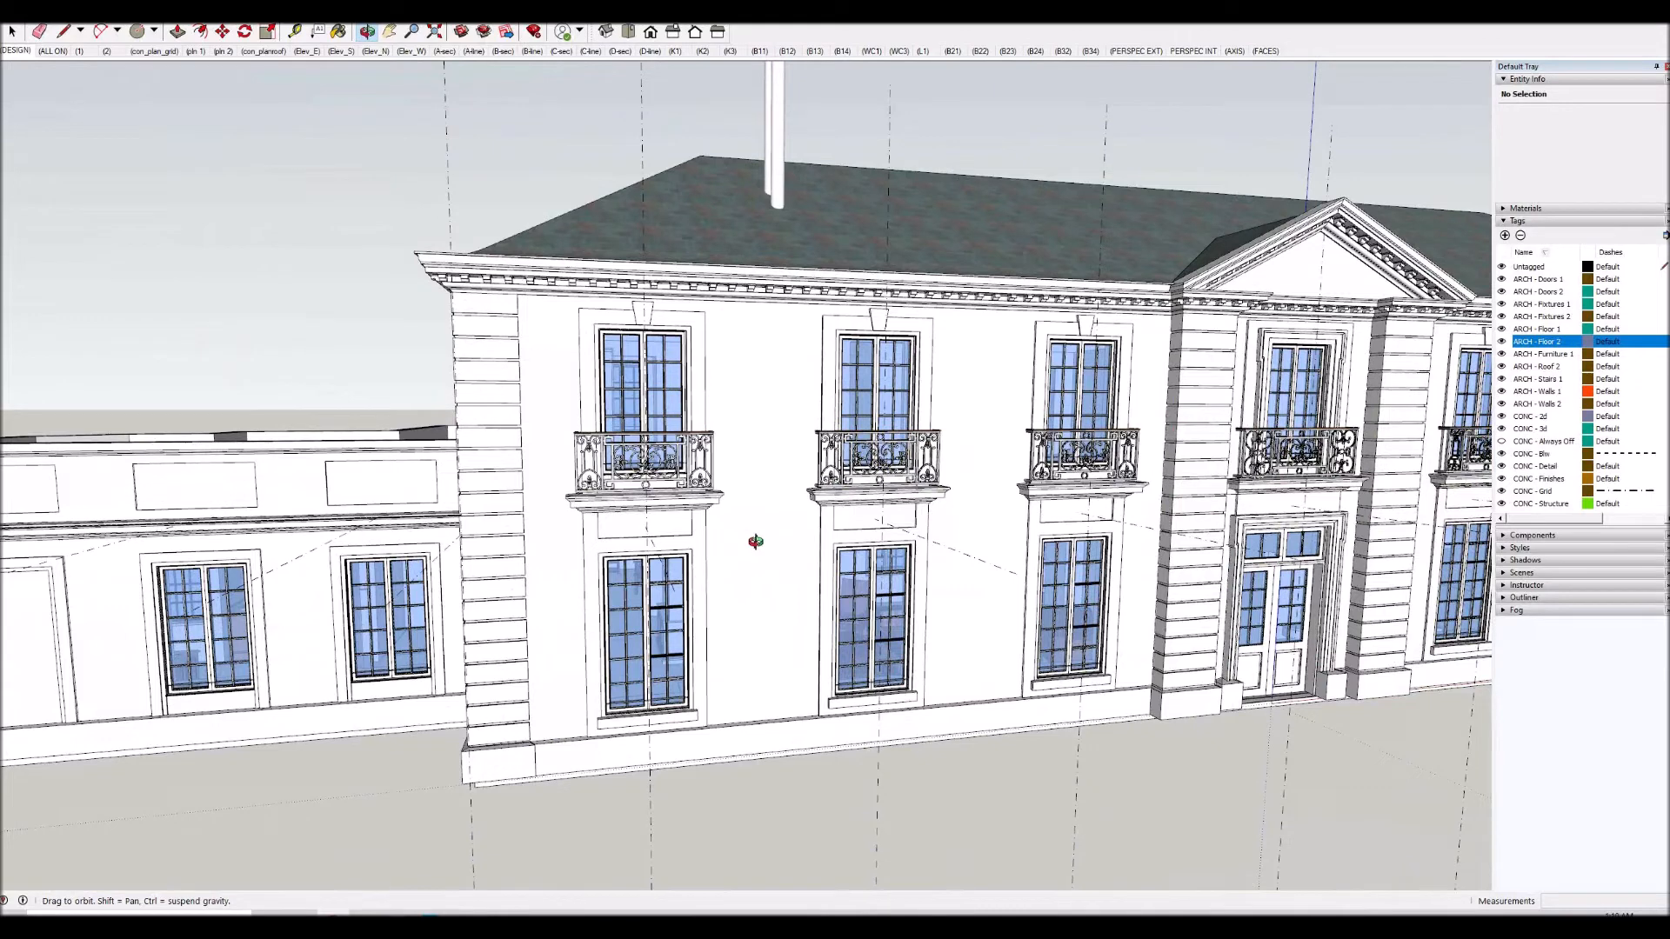
Switch to the browser and look through the uploaded videos of the Historic Home Plans YouTube channel.
{"action": "mouse_move", "coordinate": [365, 926]}
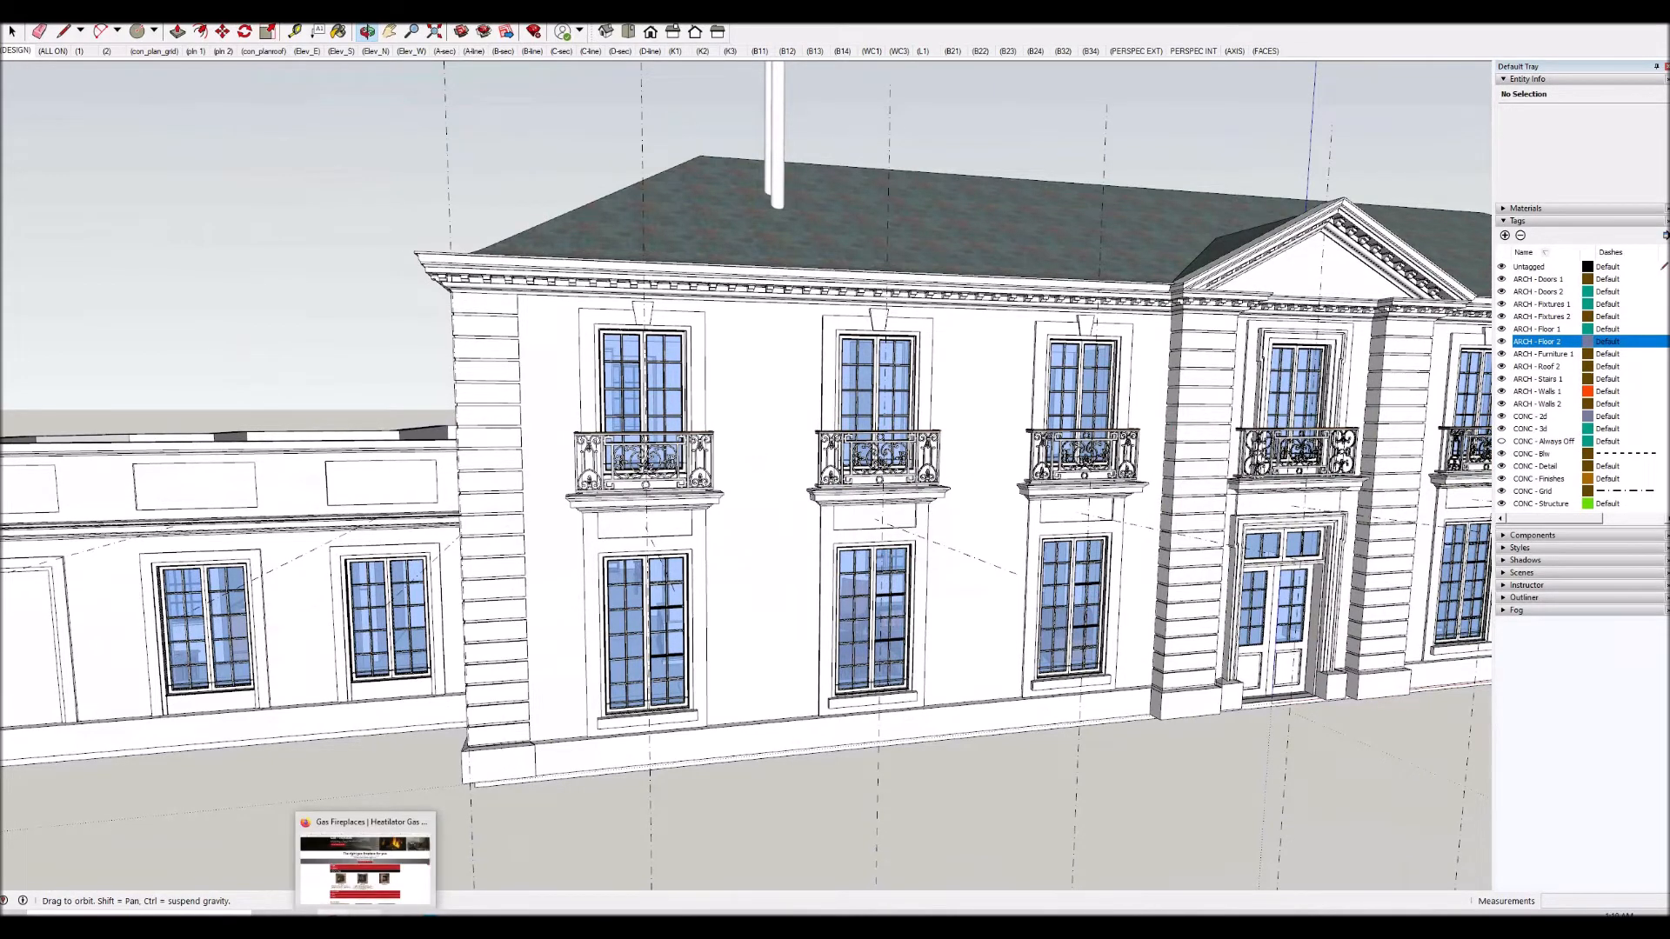
{"action": "left_click", "coordinate": [365, 861]}
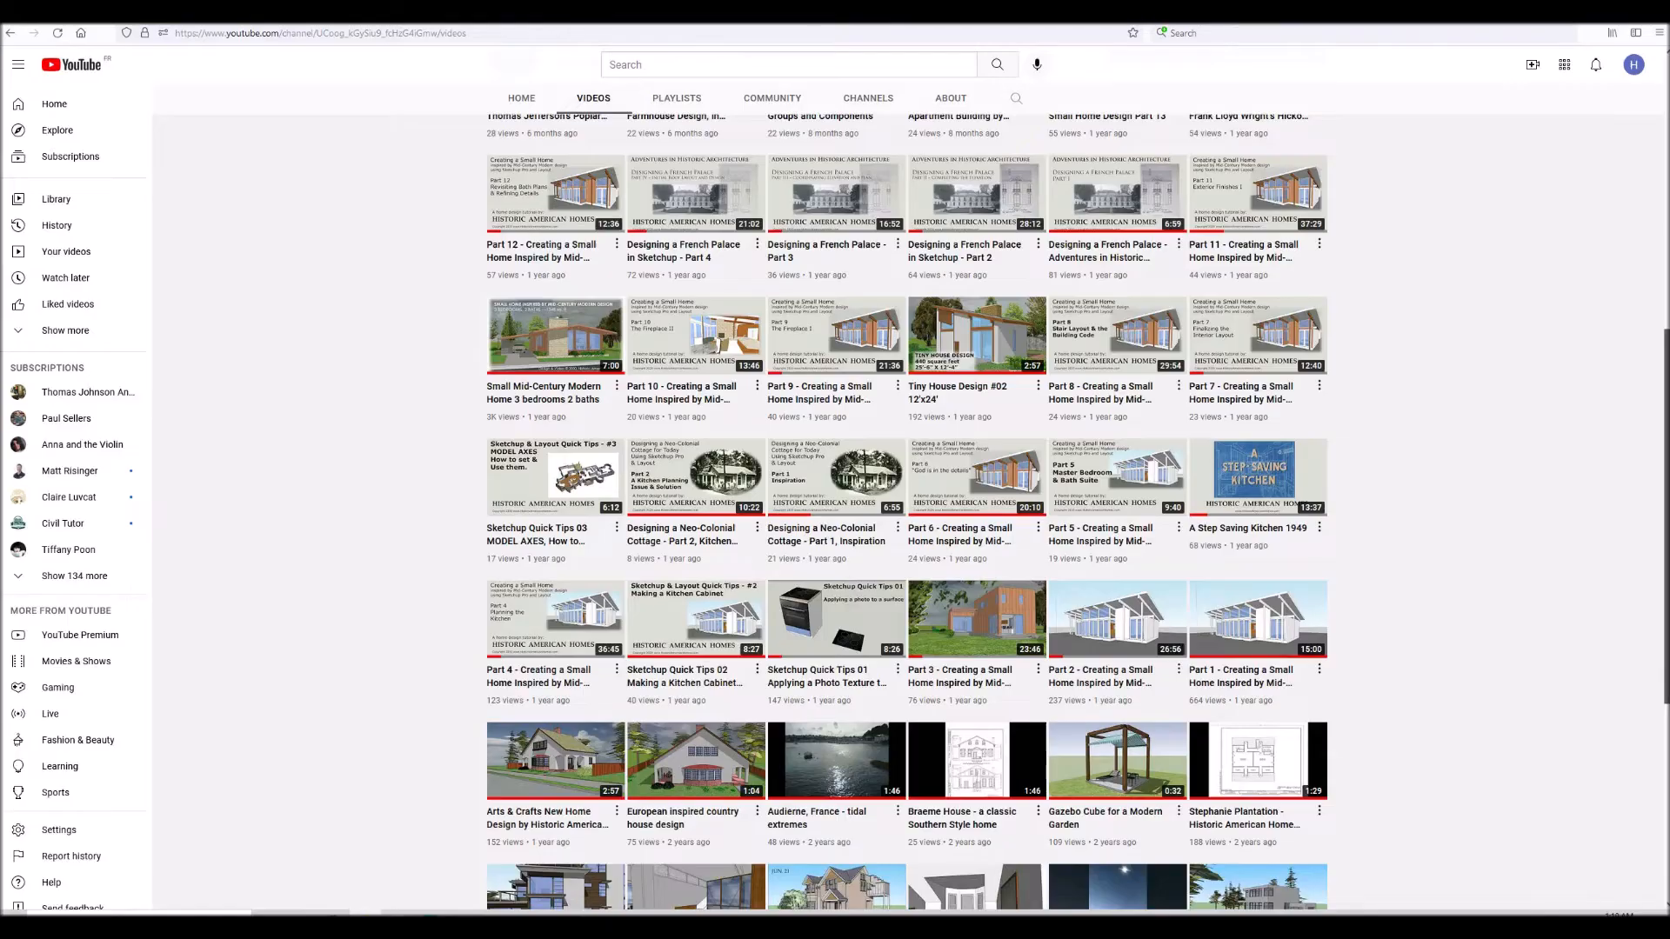
{"action": "scroll", "coordinate": [759, 535], "scroll_direction": "up", "scroll_amount": 7}
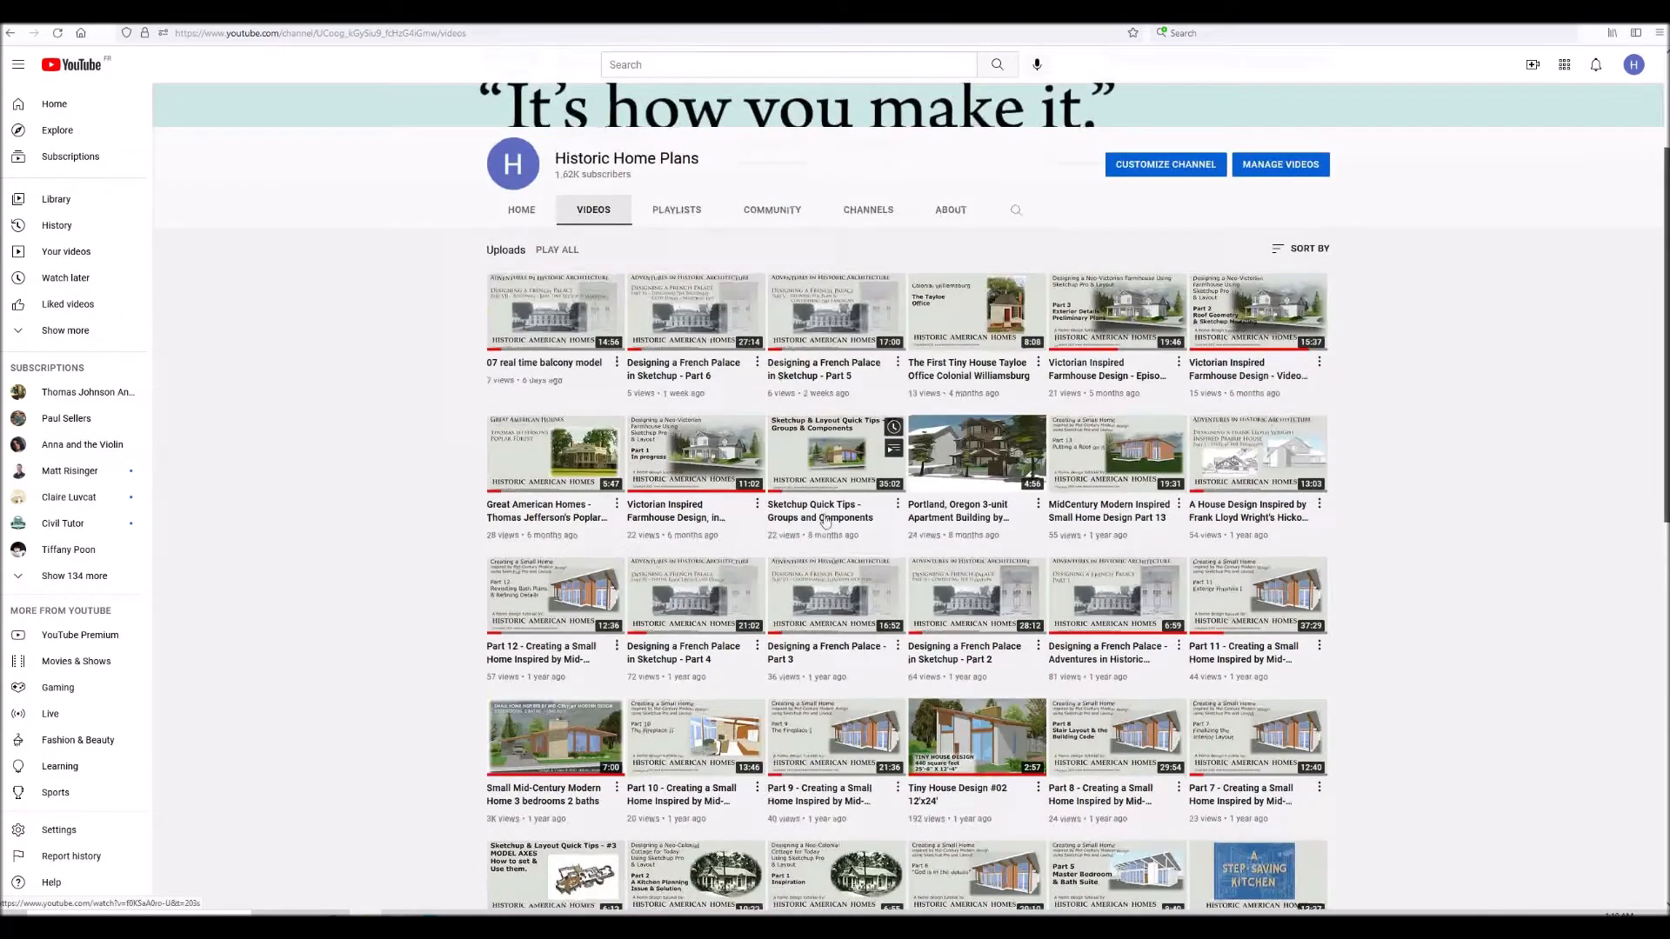
{"action": "scroll", "coordinate": [826, 520], "scroll_direction": "down", "scroll_amount": 8}
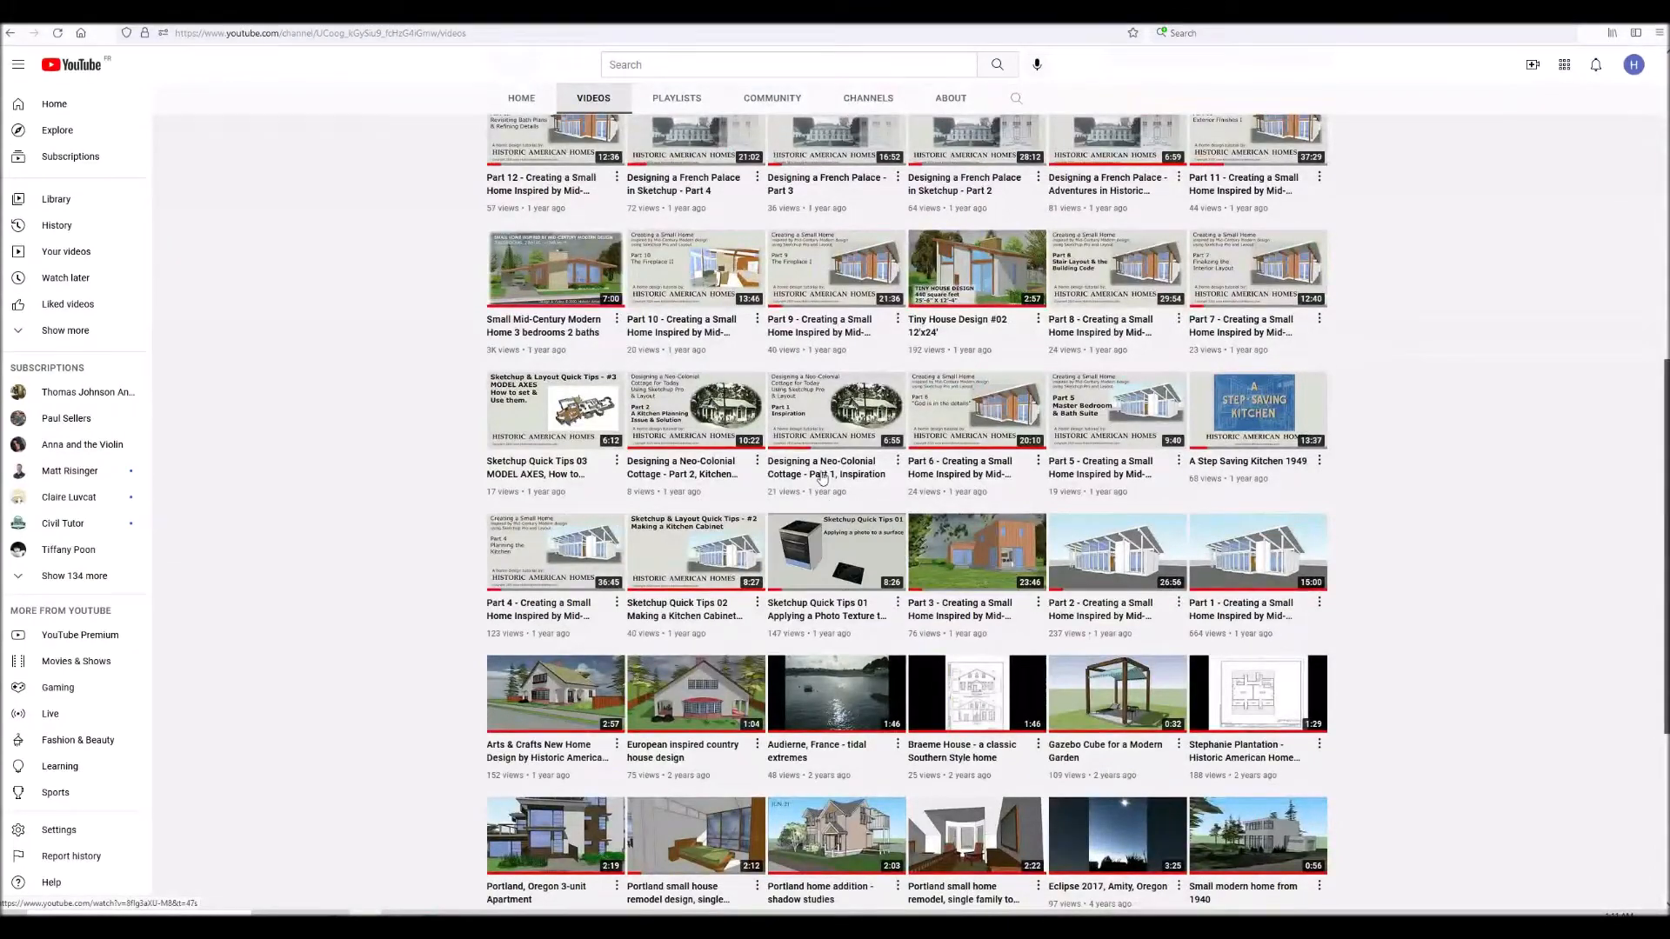
{"action": "scroll", "coordinate": [807, 374], "scroll_direction": "up", "scroll_amount": 1}
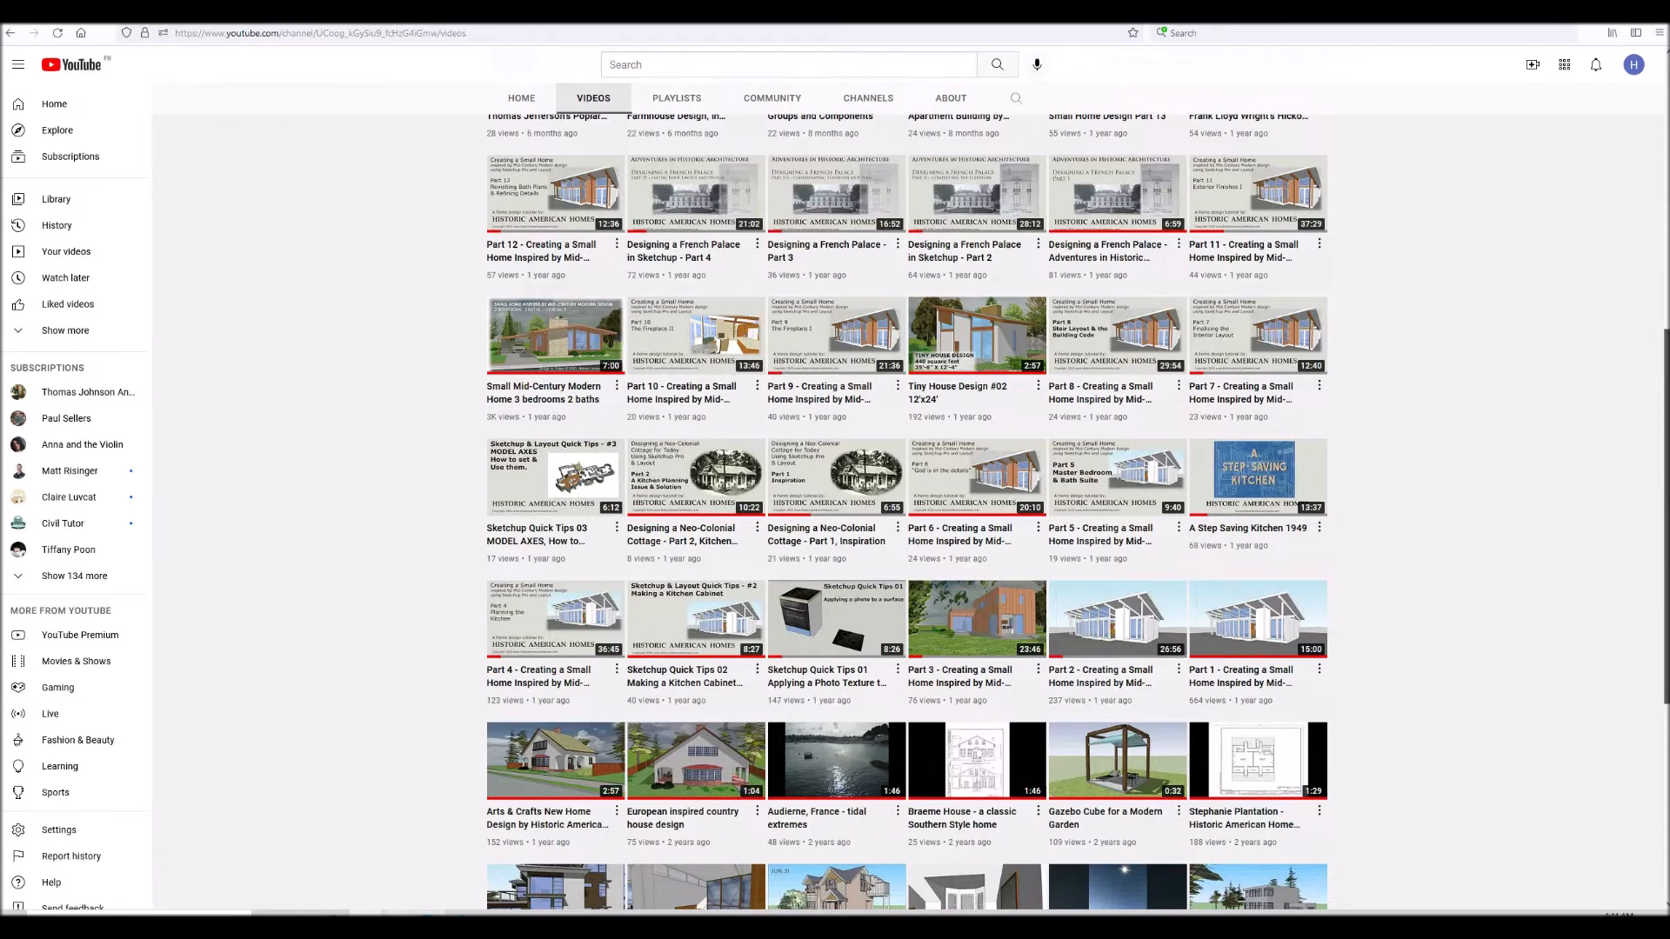
{"action": "mouse_move", "coordinate": [333, 927]}
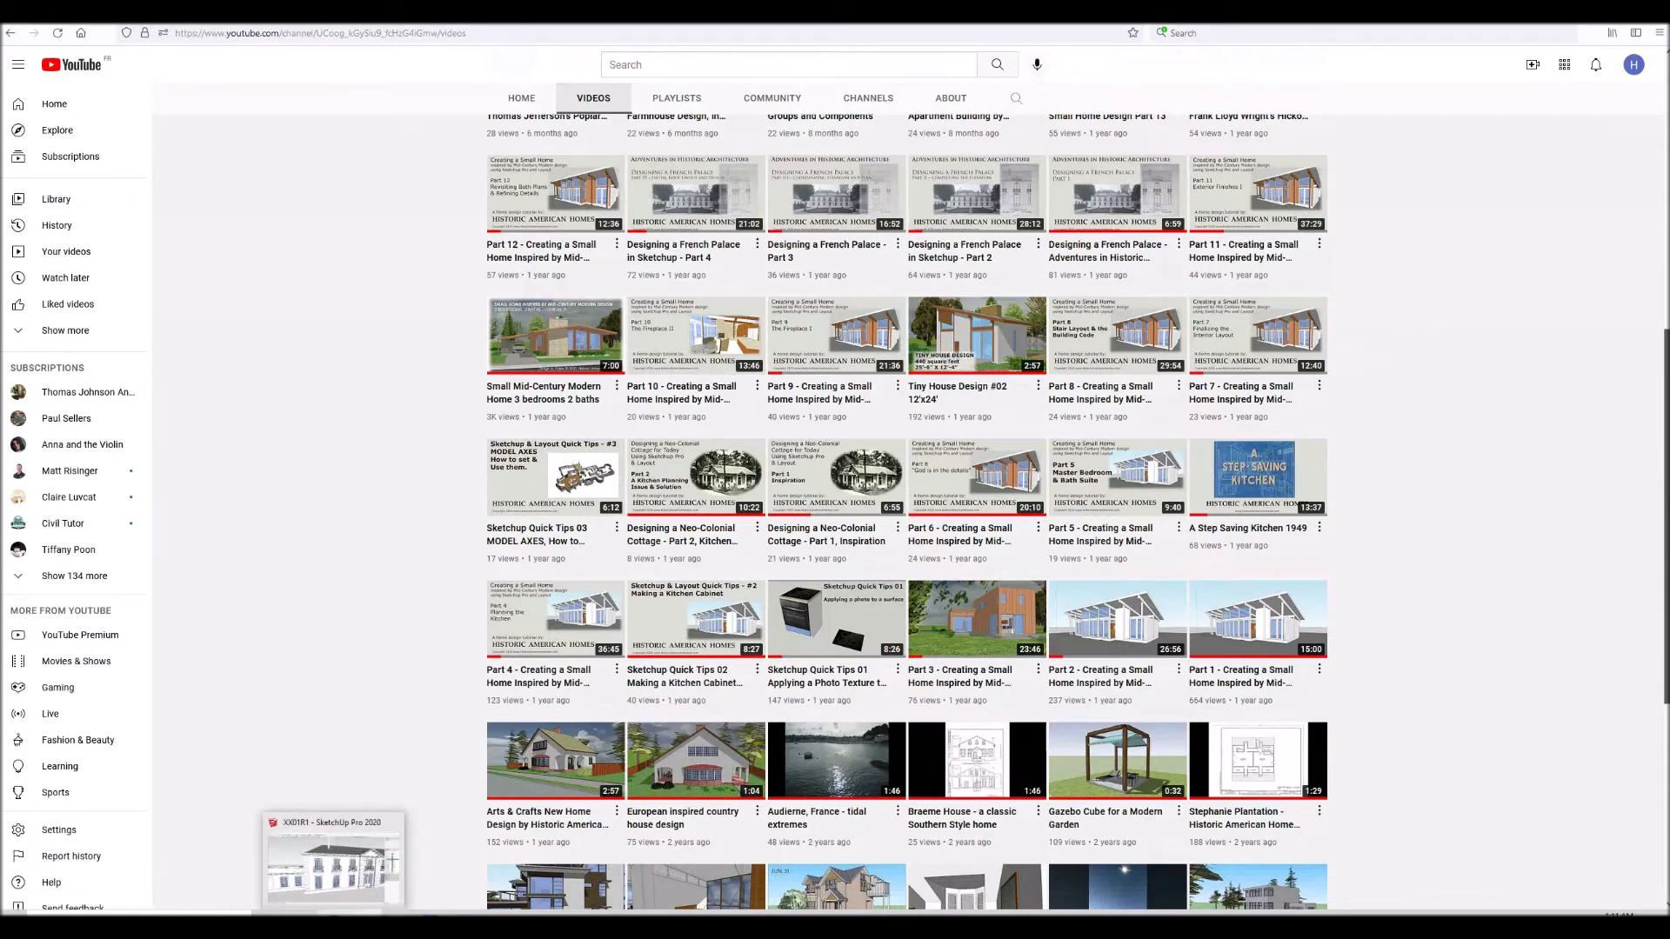
Return to SketchUp, hide the ARCH - Roof 2 tag and view the upper floor rooms and flues from above.
{"action": "left_click", "coordinate": [381, 878]}
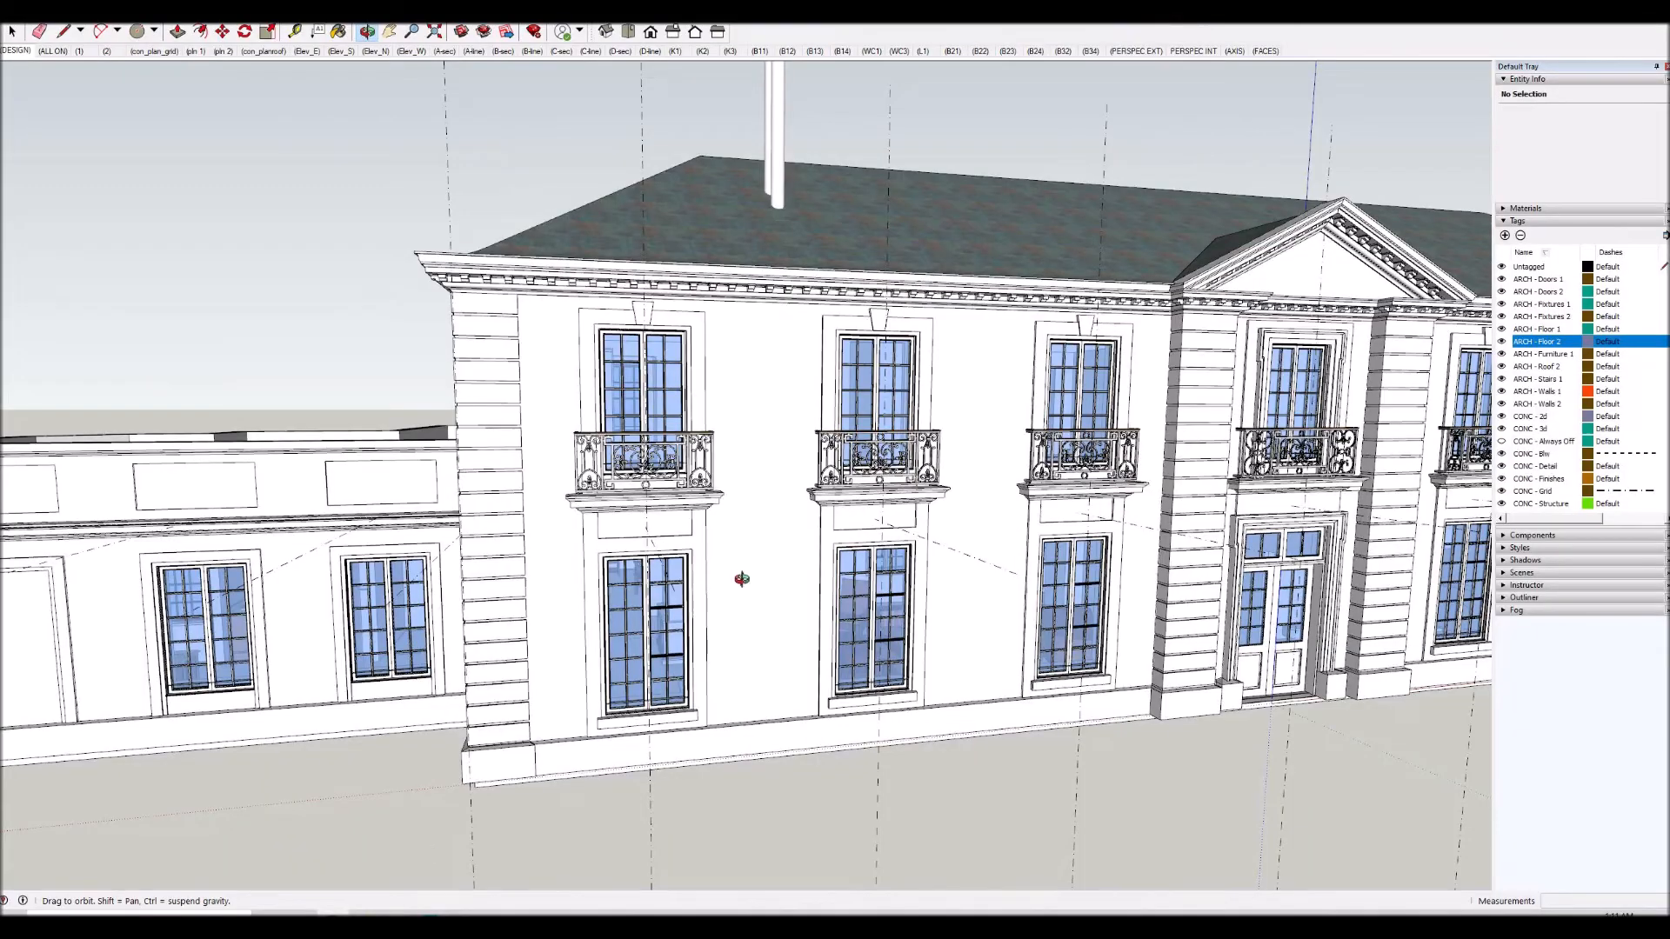
{"action": "mouse_move", "coordinate": [769, 563]}
{"action": "left_mouse_down"}
{"action": "mouse_move", "coordinate": [815, 578]}
{"action": "mouse_move", "coordinate": [1457, 311]}
{"action": "left_mouse_up"}
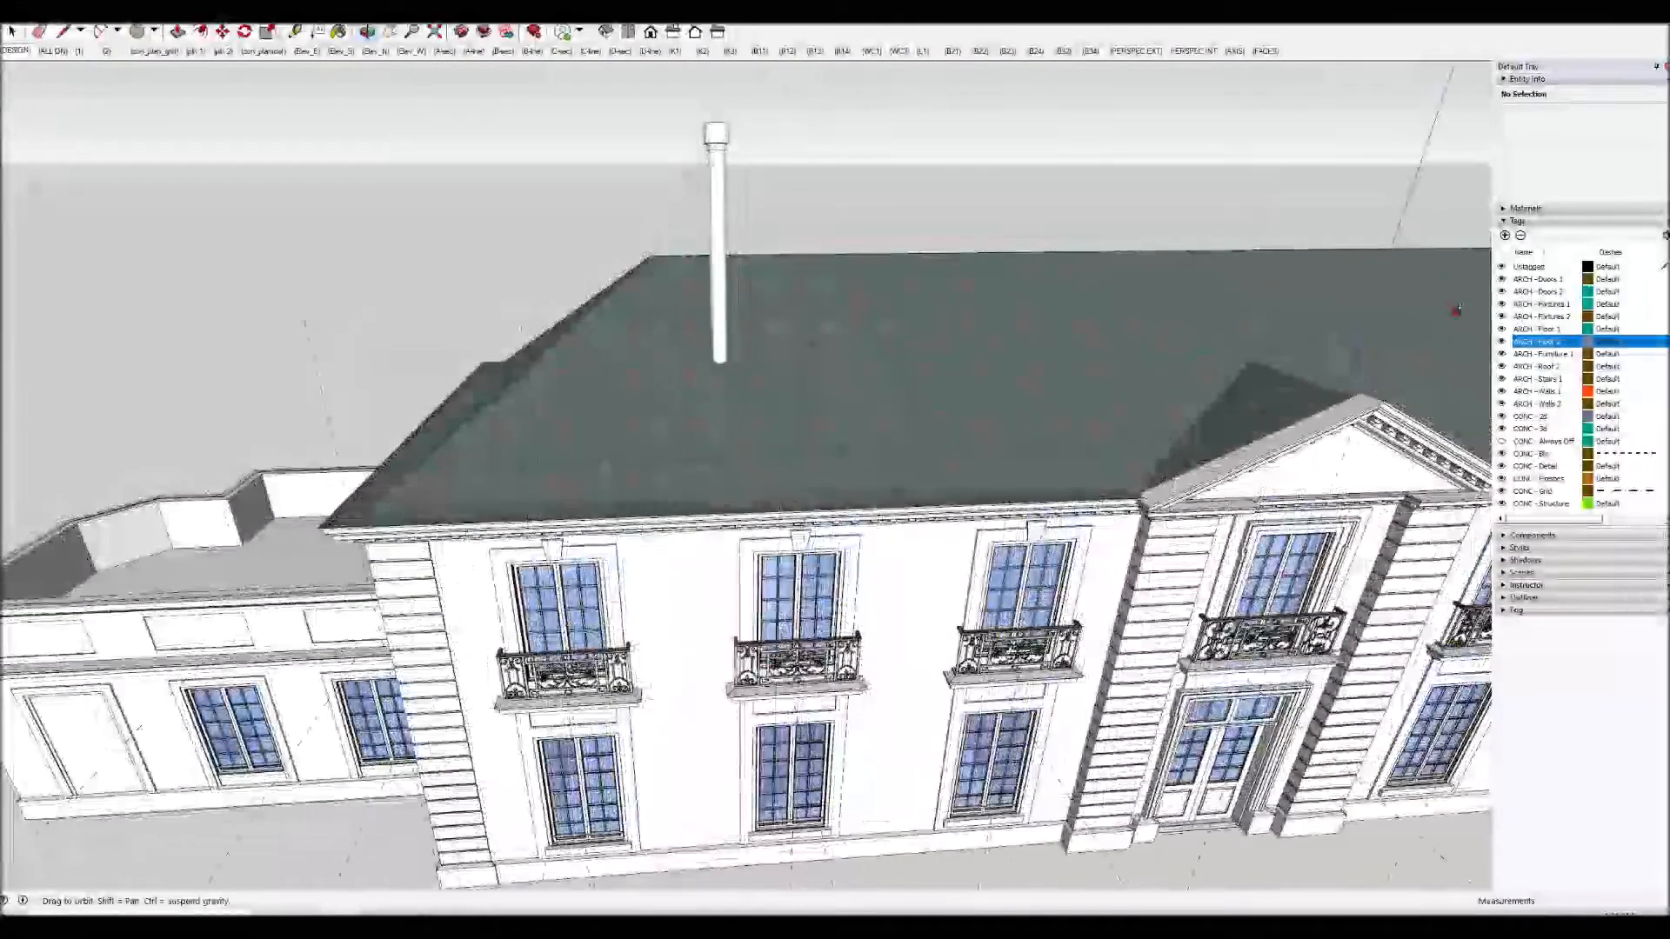
{"action": "left_click", "coordinate": [1502, 366]}
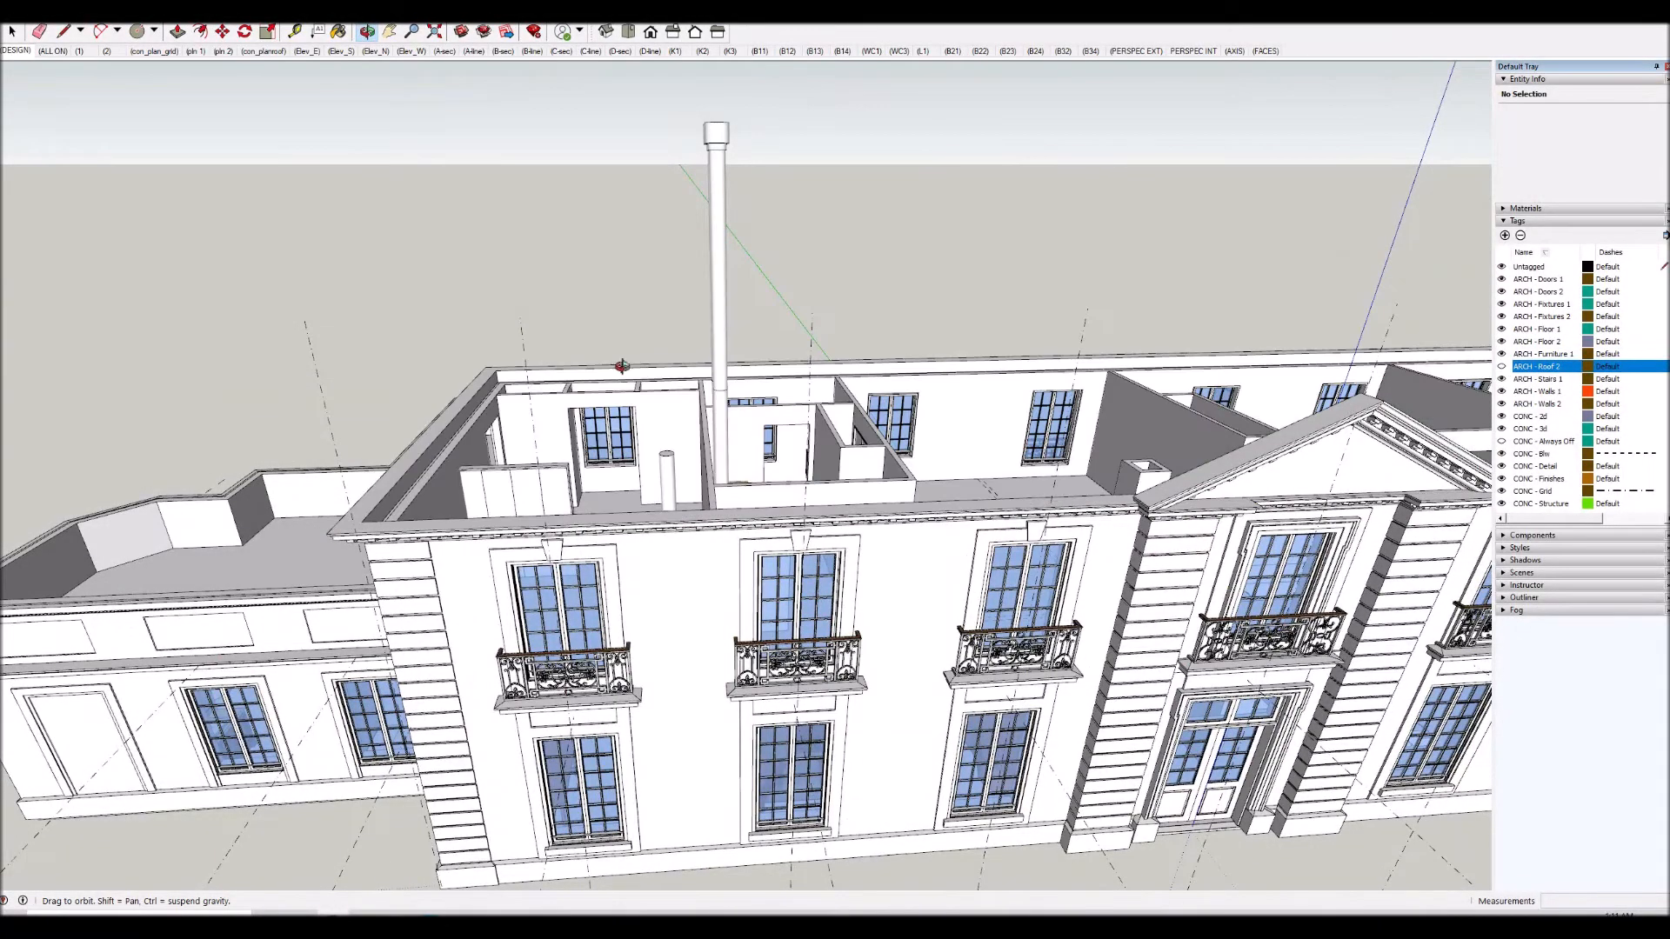
{"action": "left_click_drag", "start_coordinate": [633, 364], "coordinate": [765, 382]}
{"action": "left_click_drag", "start_coordinate": [748, 479], "coordinate": [815, 758]}
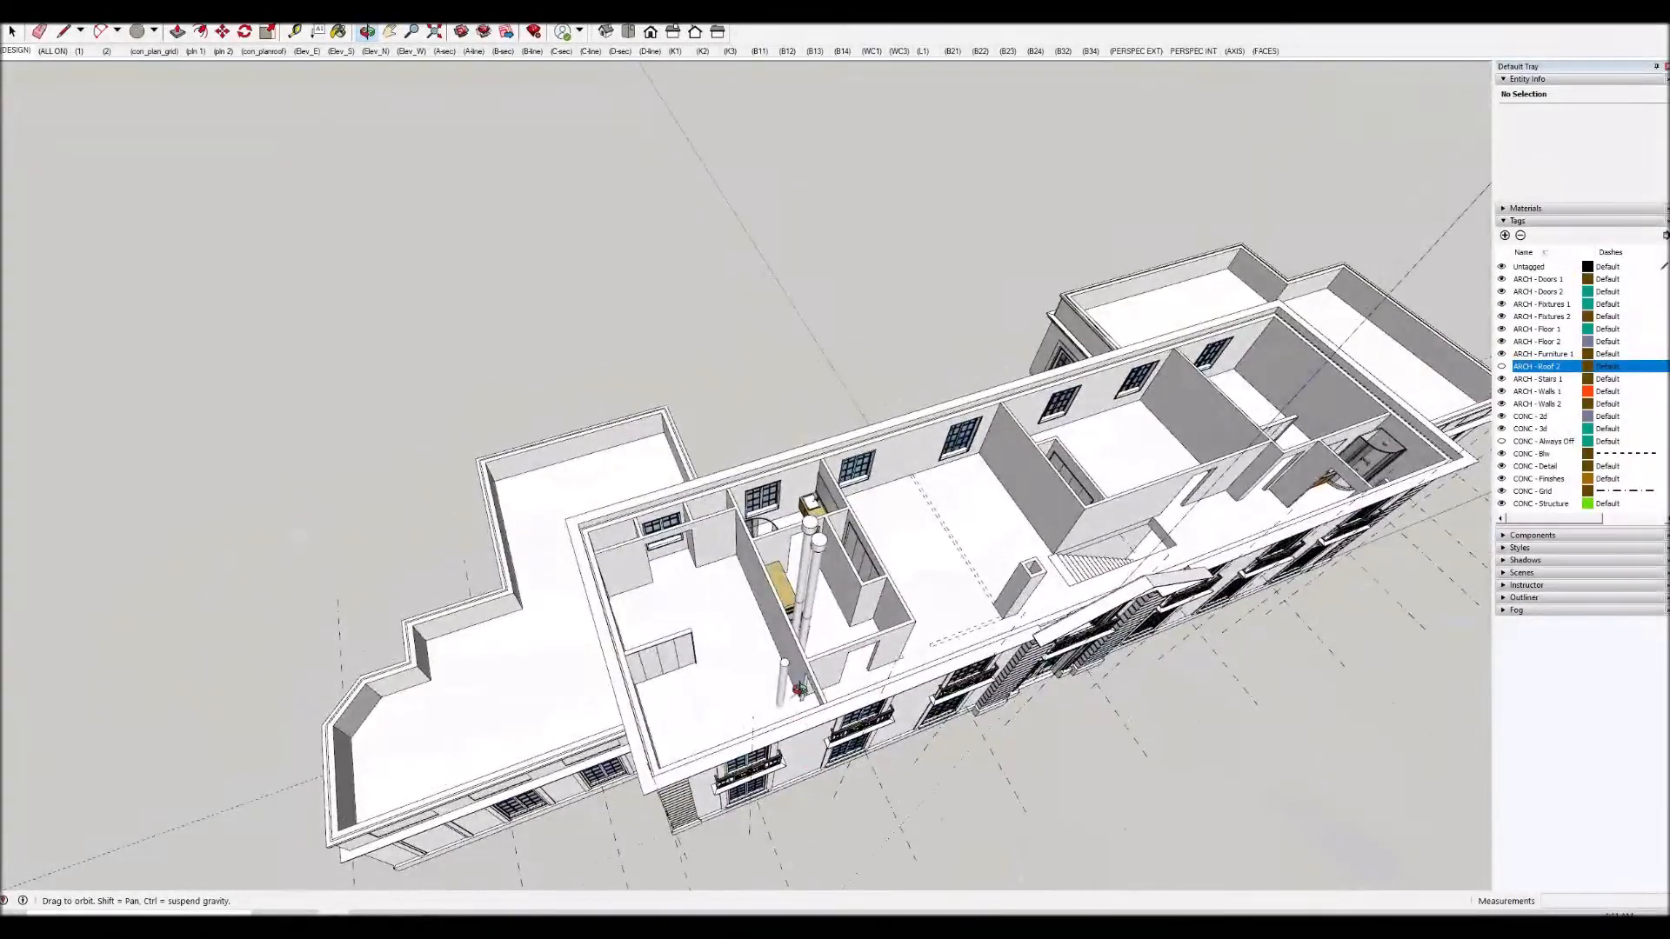
{"action": "scroll", "coordinate": [799, 685], "scroll_direction": "up", "scroll_amount": 5}
Hide the ARCH - Floor 2 tag and inspect the flues from above and from inside the living room.
{"action": "left_click", "coordinate": [1501, 366]}
{"action": "left_click", "coordinate": [1501, 342]}
{"action": "middle_click_drag", "start_coordinate": [844, 600], "coordinate": [907, 593]}
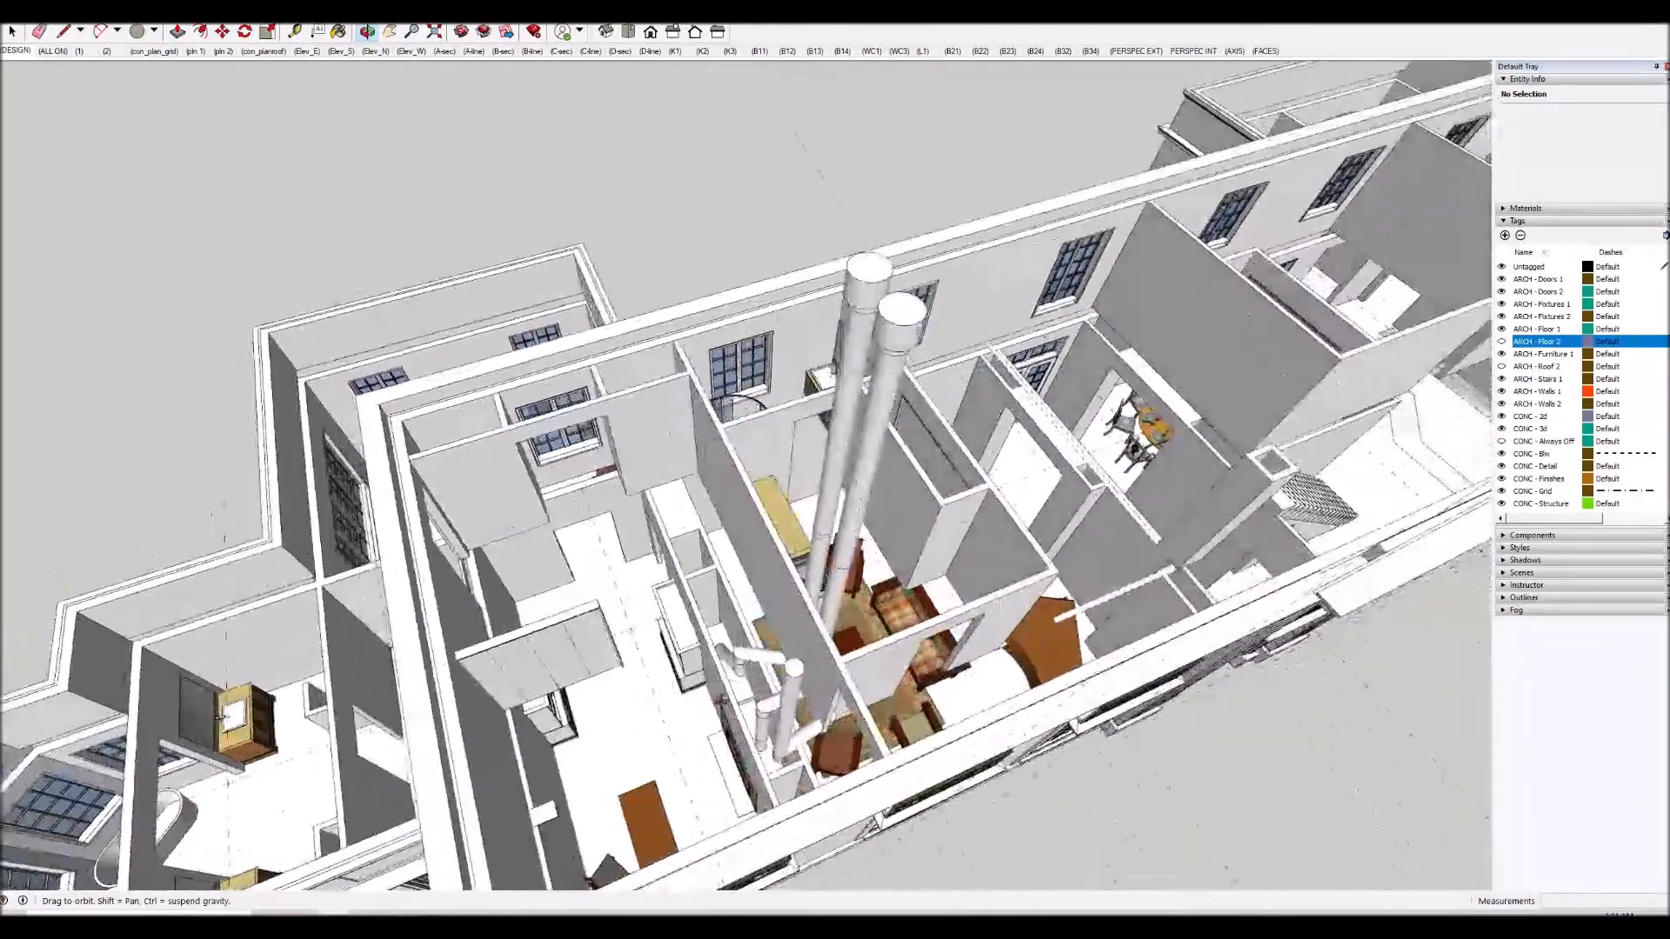
{"action": "scroll", "coordinate": [859, 666], "scroll_direction": "up", "scroll_amount": 10}
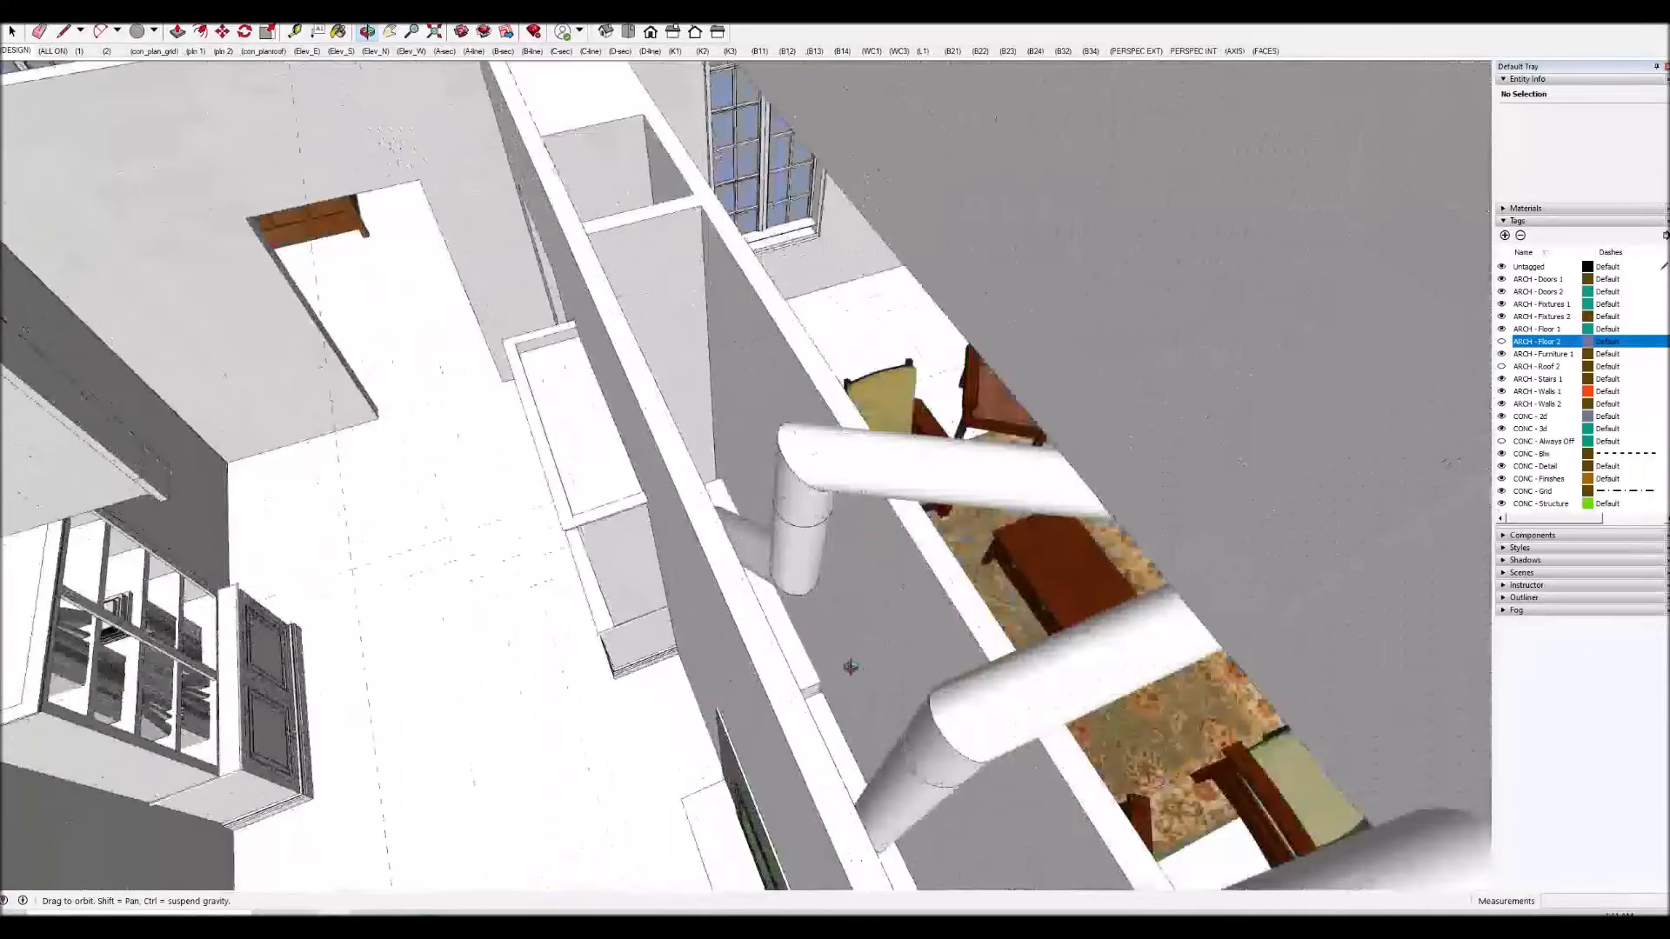
{"action": "scroll", "coordinate": [859, 666], "scroll_direction": "up", "scroll_amount": 10}
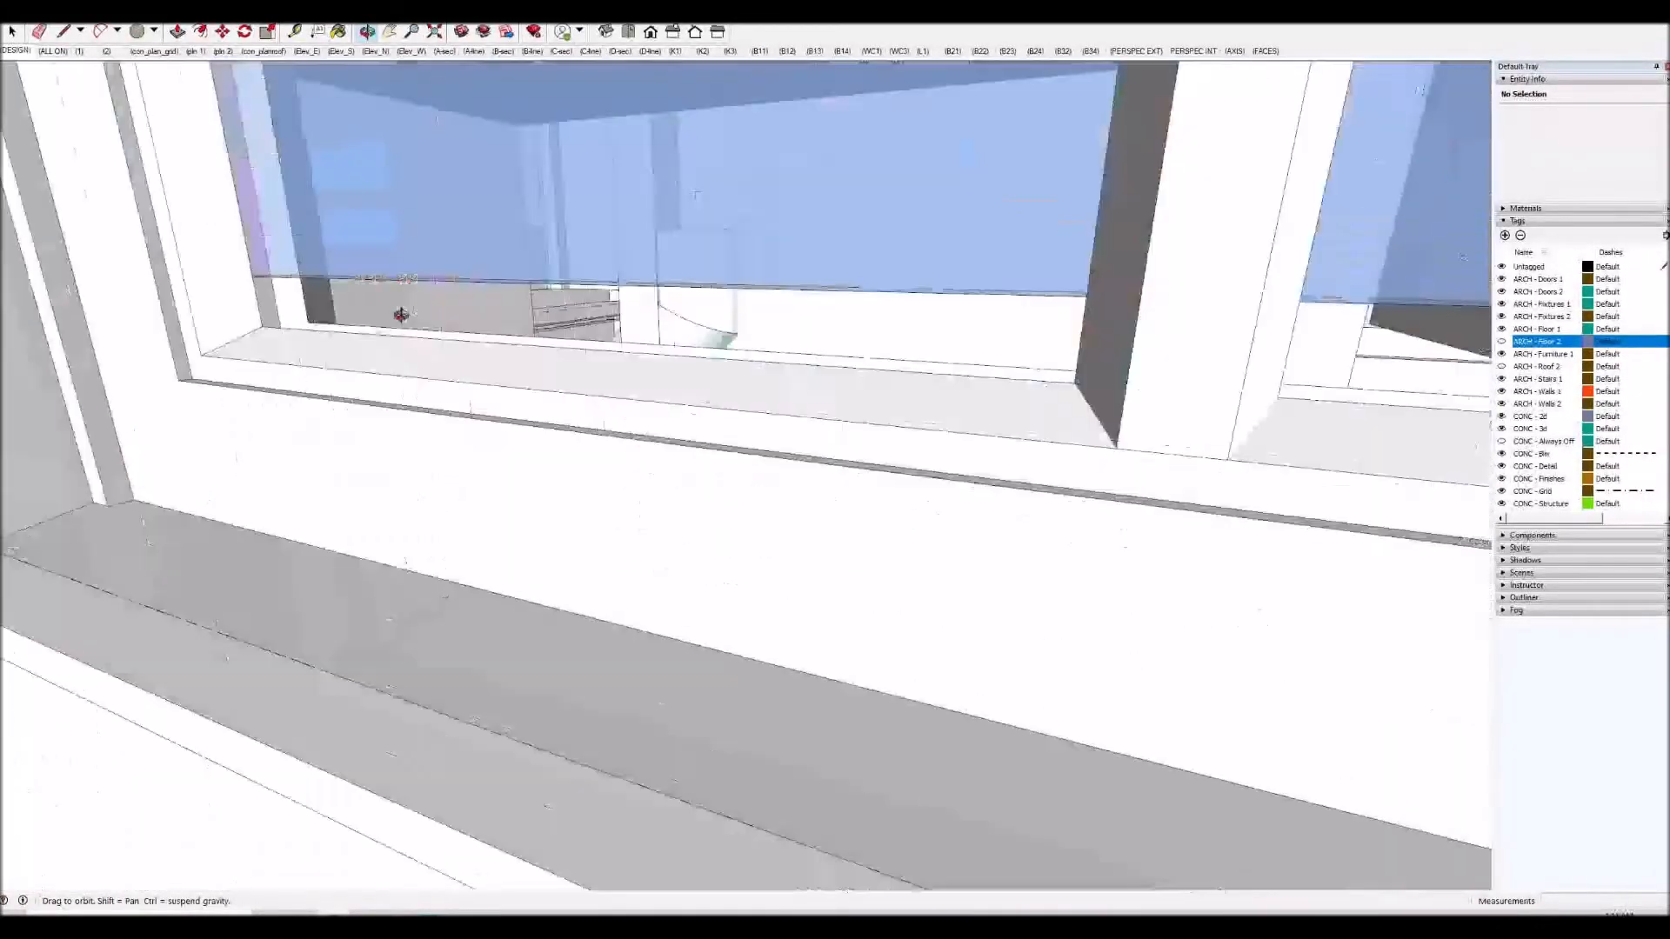
{"action": "middle_click_drag", "start_coordinate": [401, 314], "coordinate": [649, 410]}
{"action": "middle_click_drag", "start_coordinate": [694, 796], "coordinate": [962, 488]}
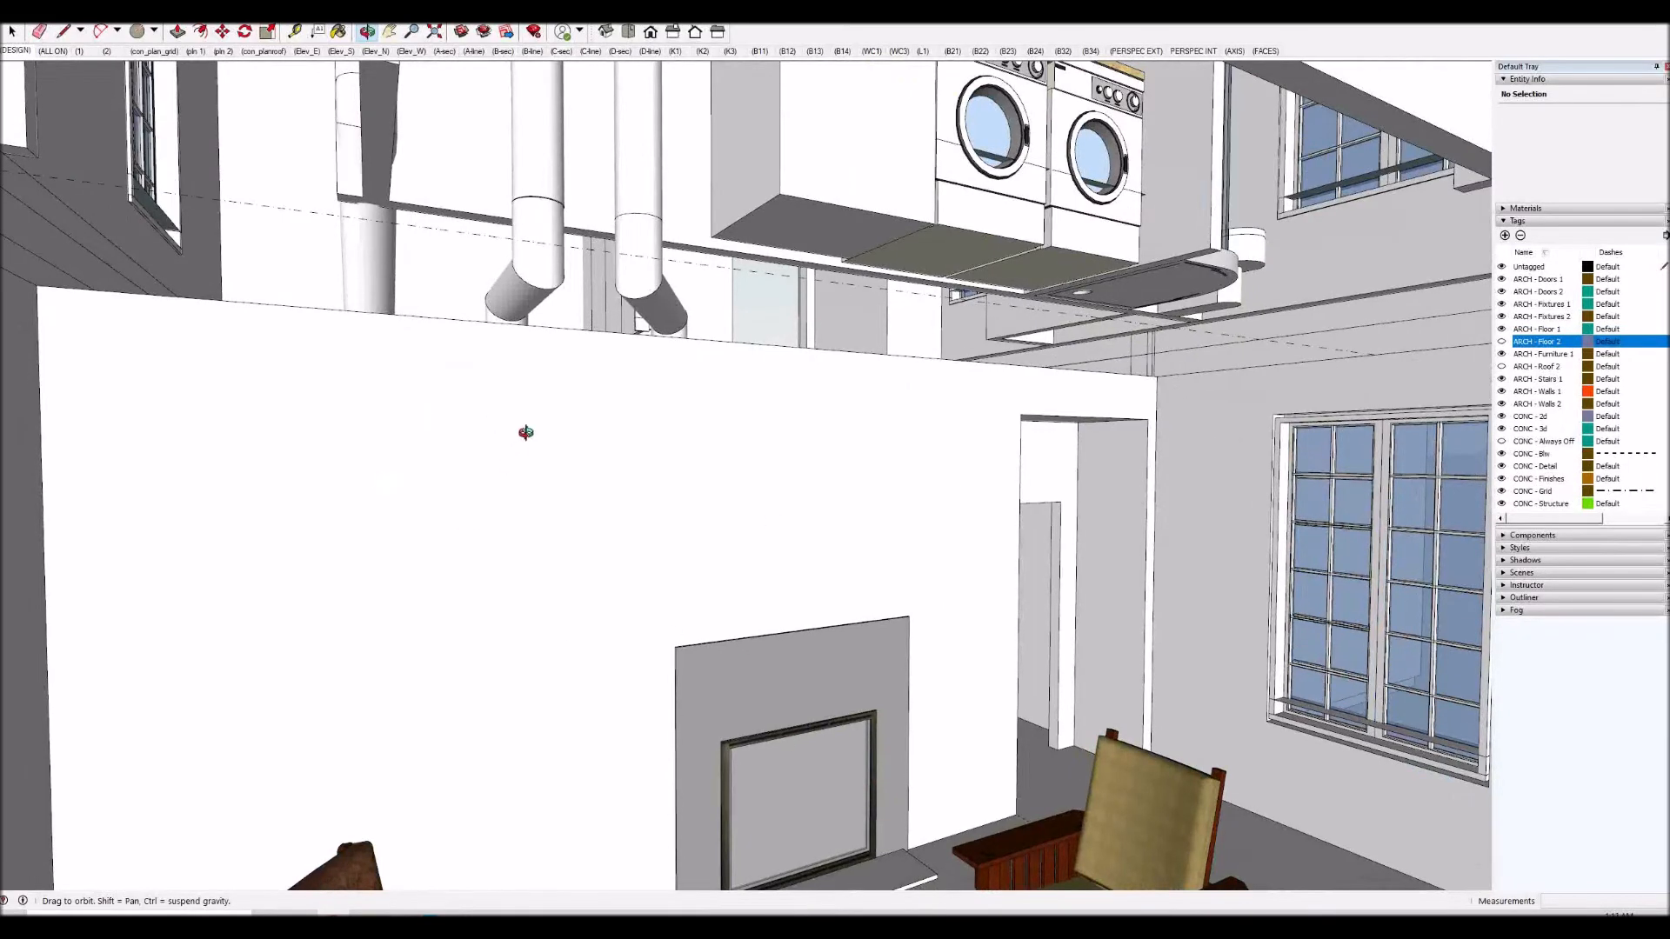
{"action": "middle_click_drag", "start_coordinate": [540, 343], "coordinate": [109, 474]}
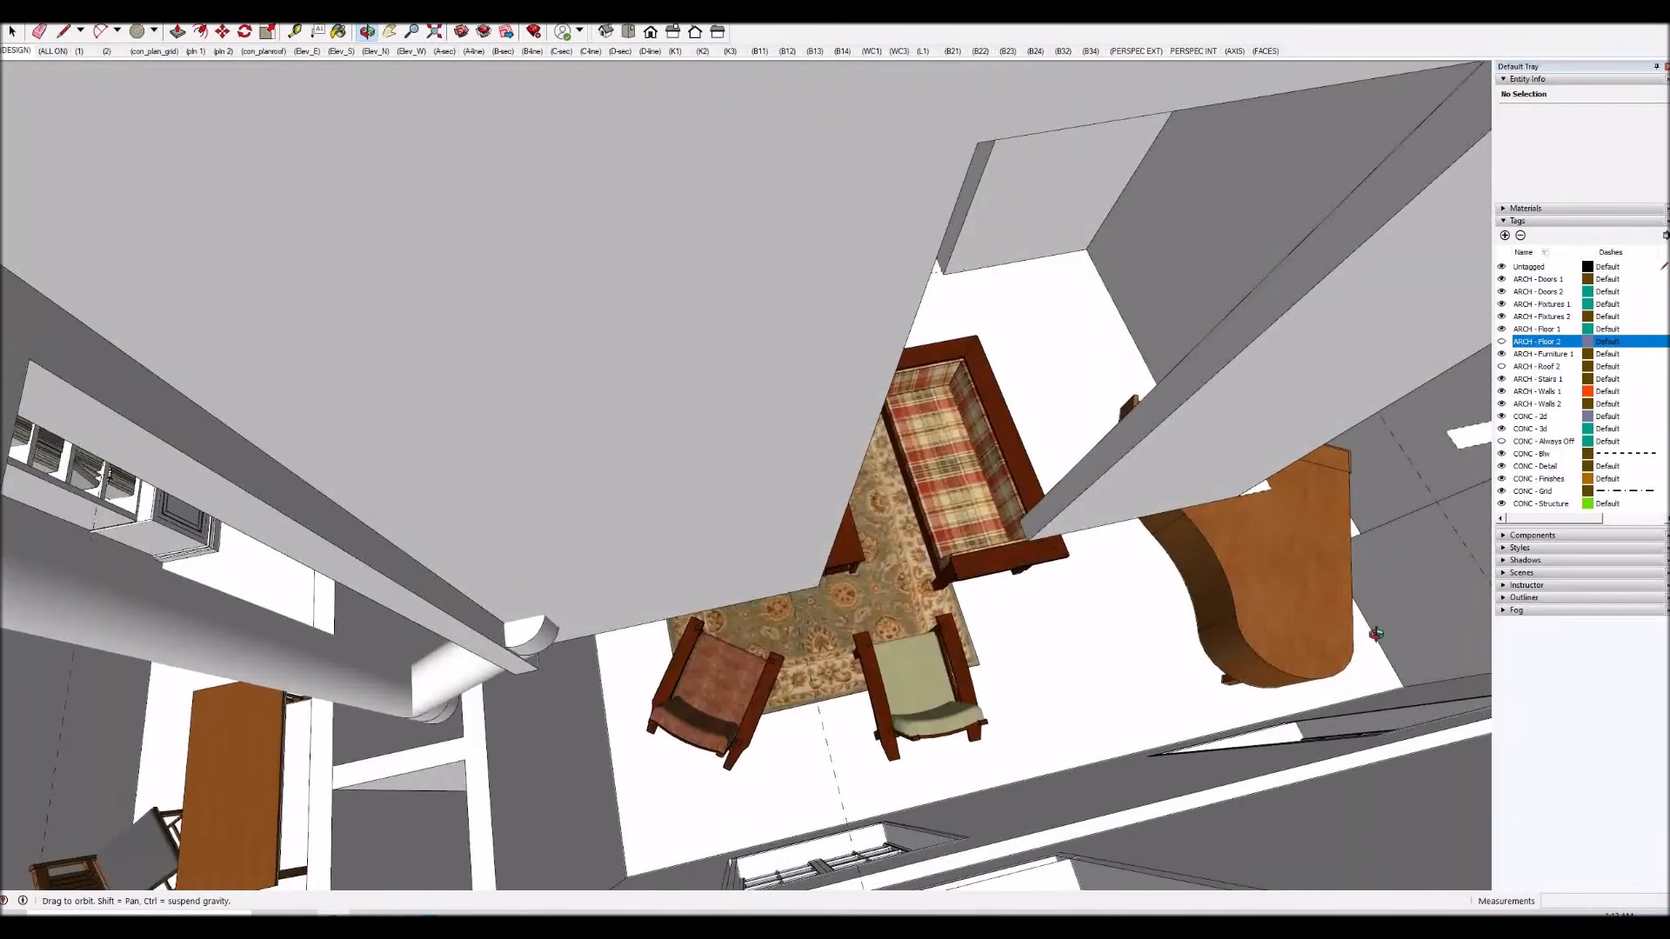
Show the ARCH - Floor 2 tag again and view where the flues rise through the upper floor rooms.
{"action": "left_click_drag", "start_coordinate": [1375, 634], "coordinate": [1278, 613]}
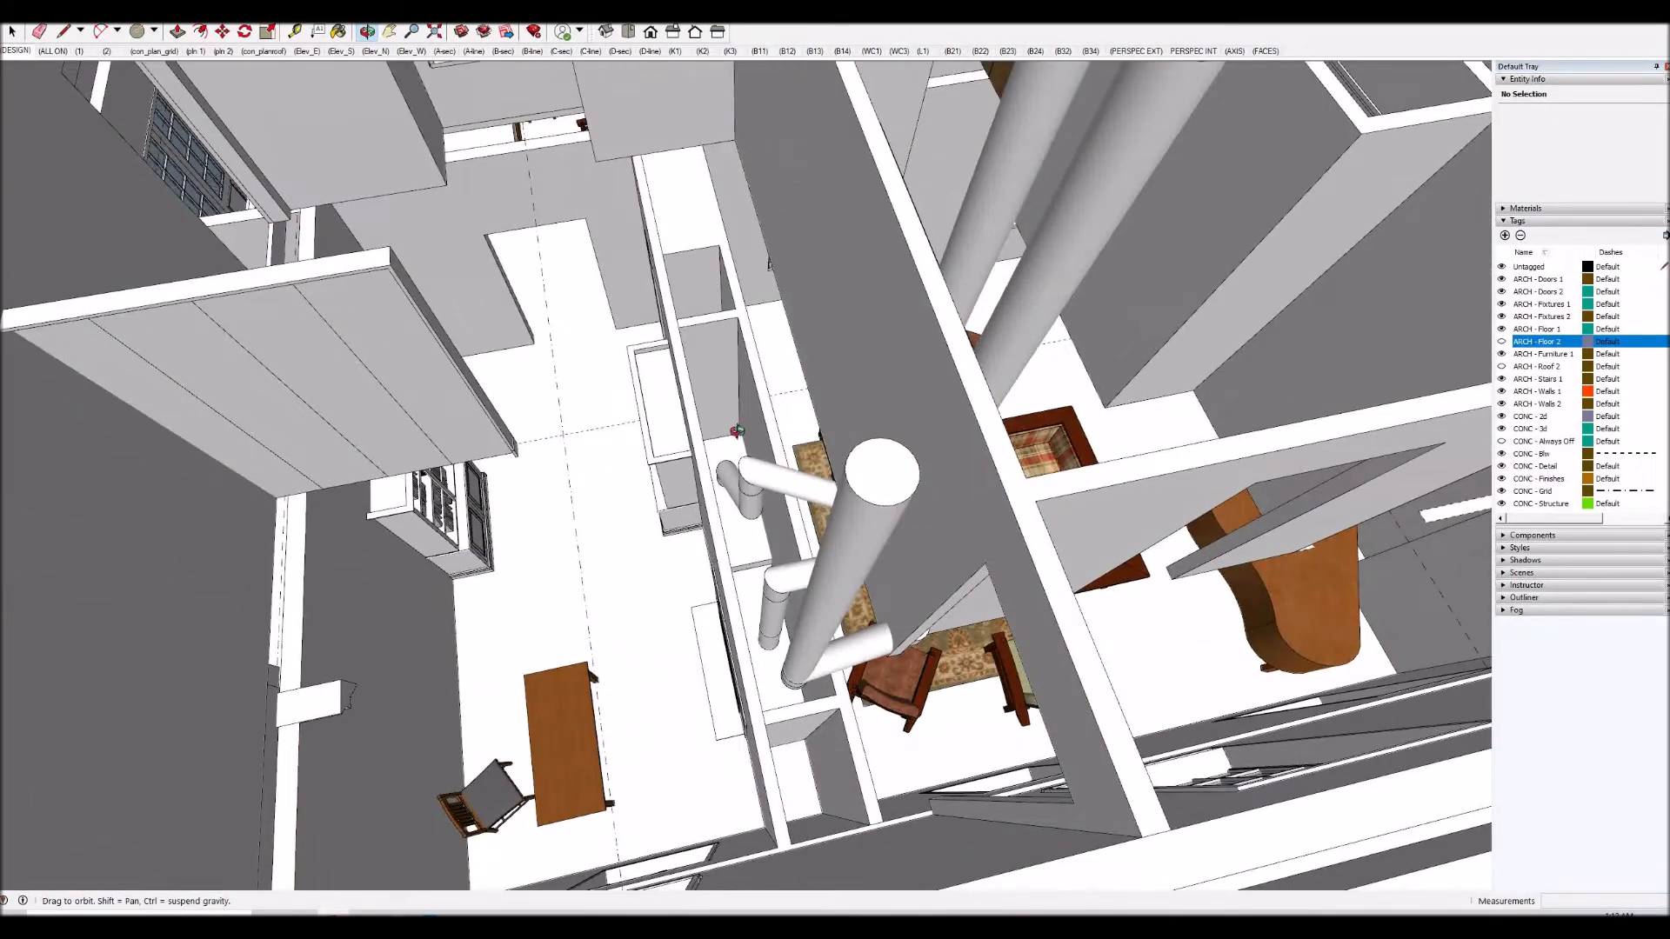
{"action": "left_click", "coordinate": [1501, 341]}
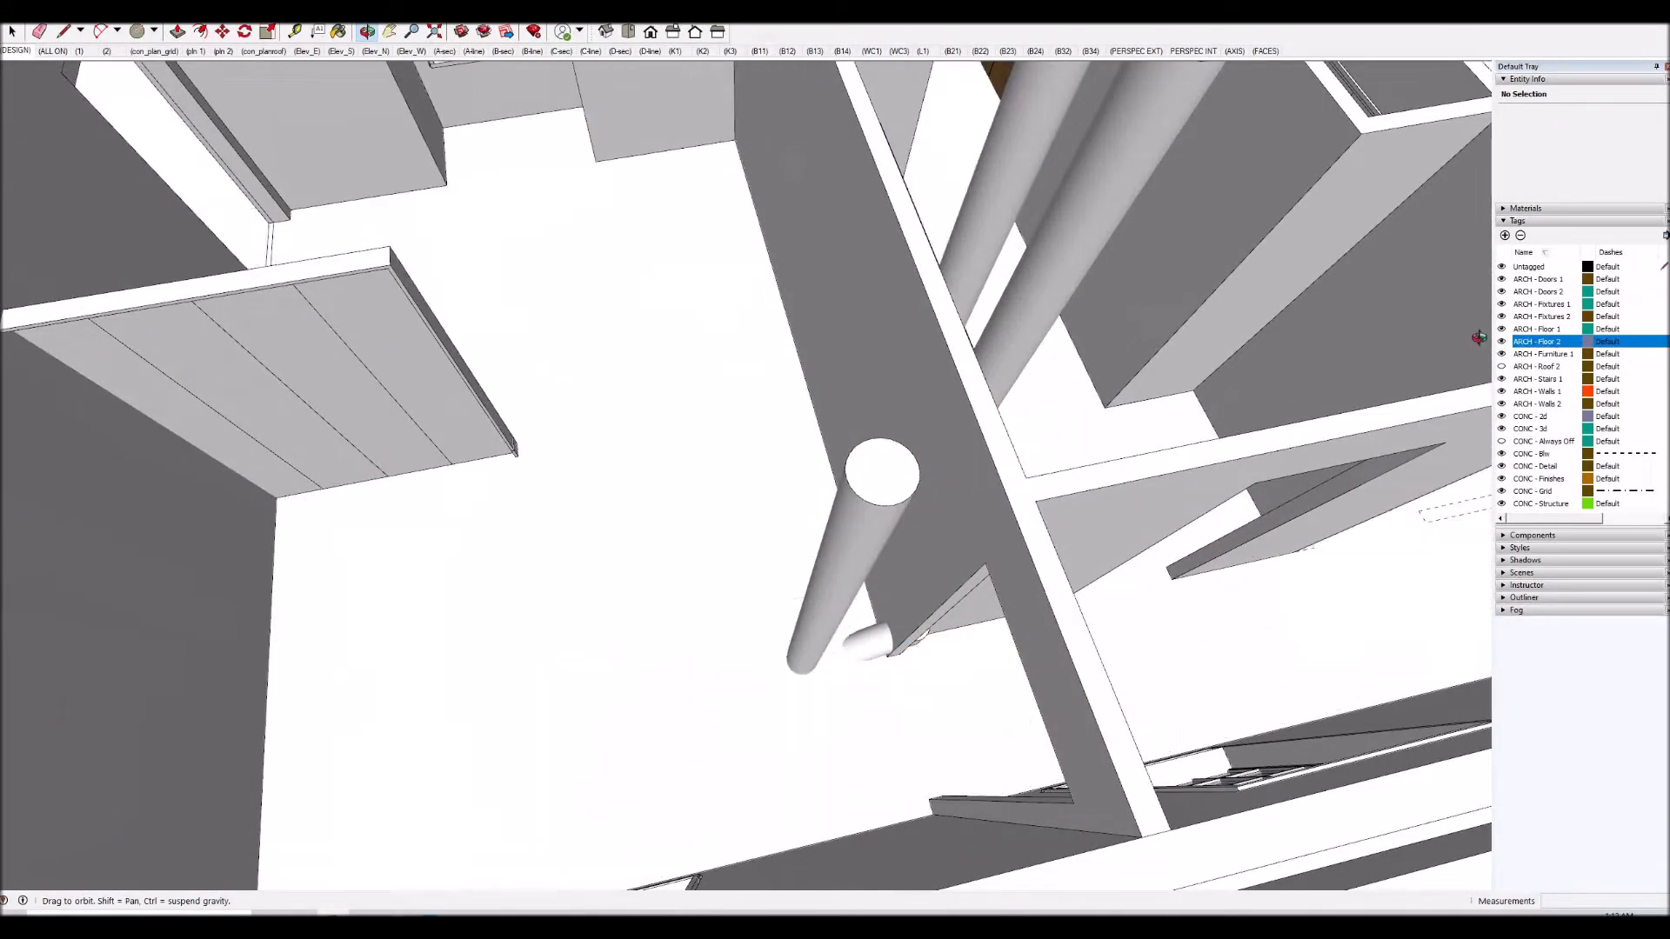
{"action": "left_click_drag", "start_coordinate": [865, 609], "coordinate": [739, 442]}
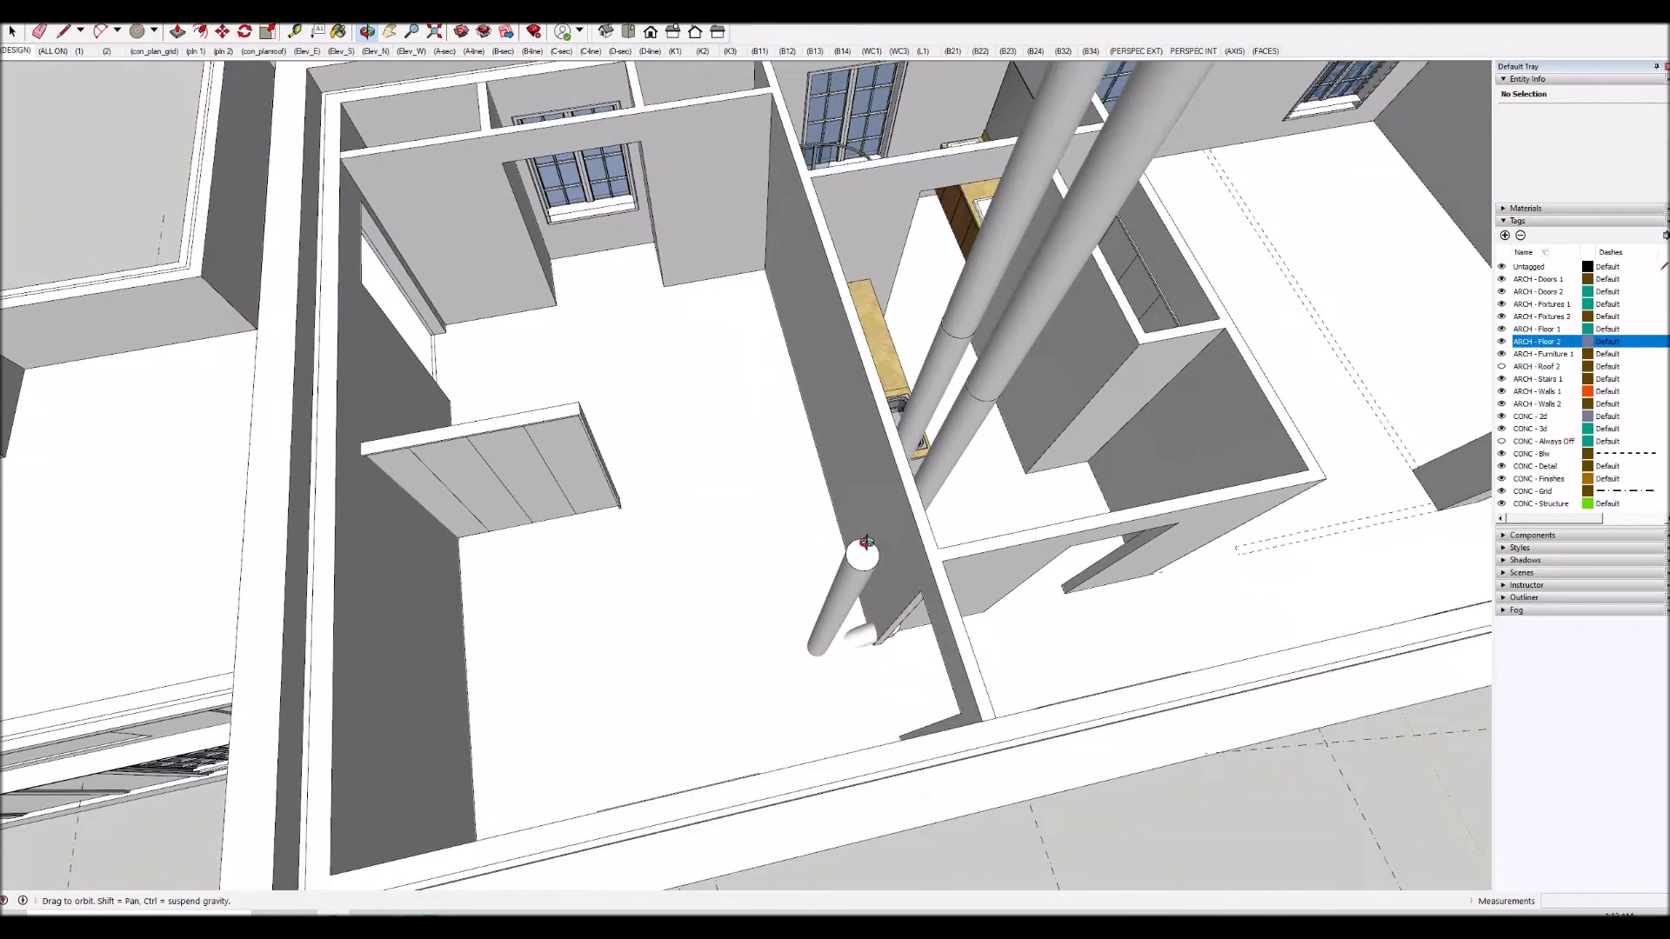
Look over the upper floor rooms and the flues rising through them from above.
{"action": "scroll", "coordinate": [704, 667], "scroll_direction": "down", "scroll_amount": 2}
{"action": "scroll", "coordinate": [742, 706], "scroll_direction": "down", "scroll_amount": 2}
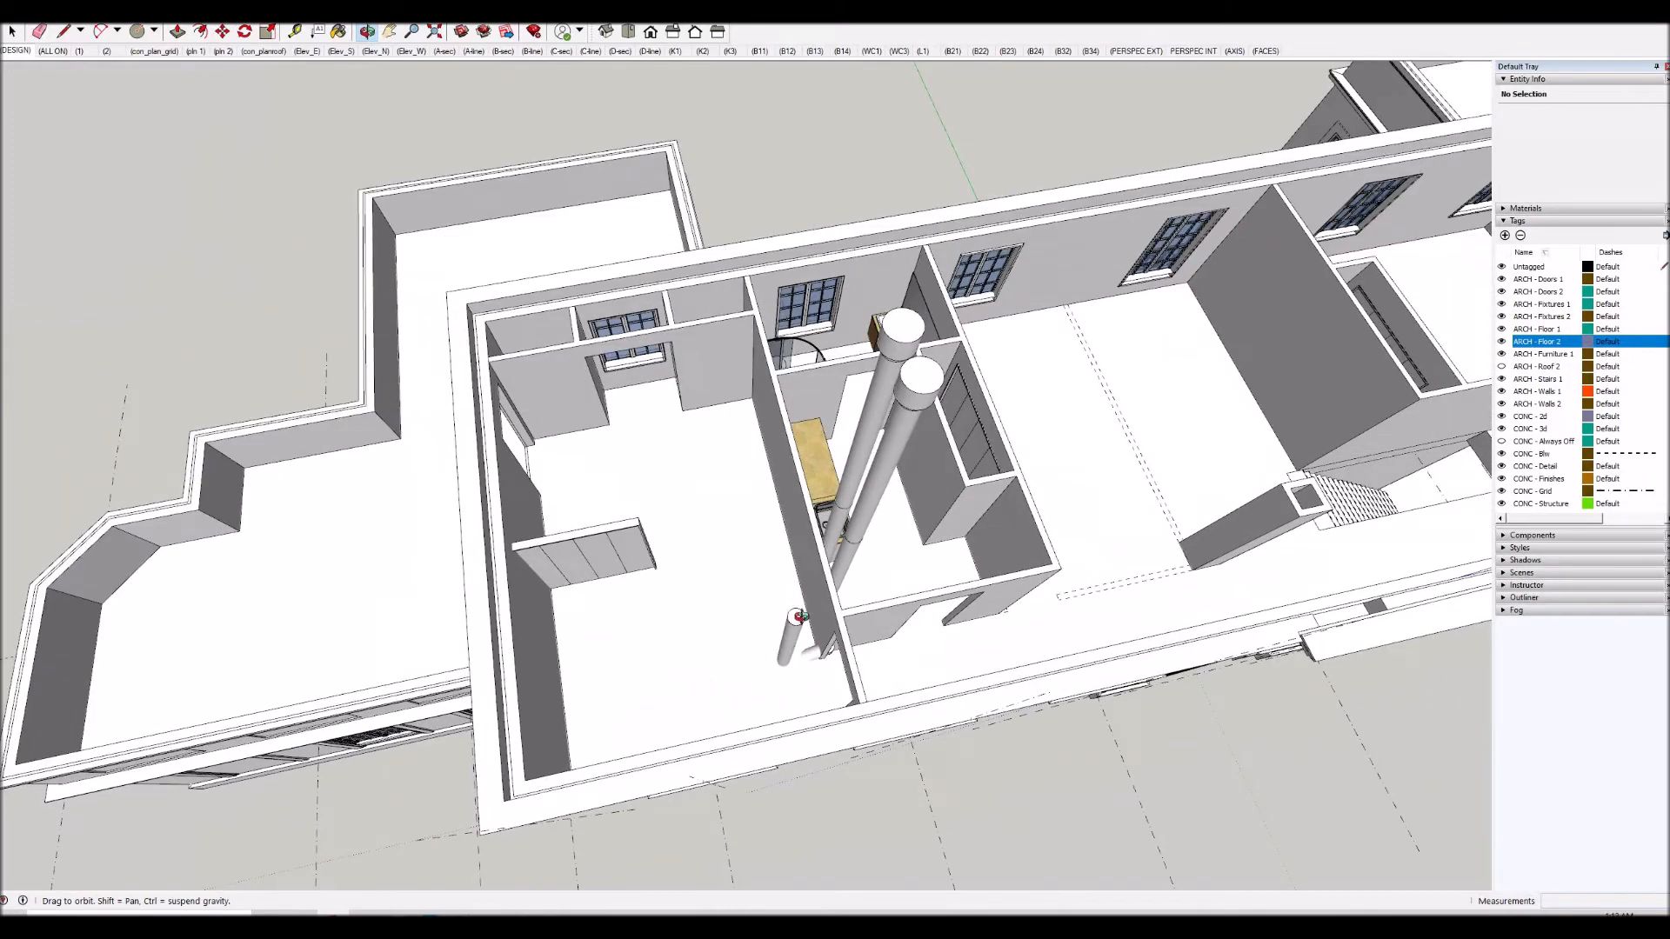
{"action": "left_click_drag", "start_coordinate": [666, 639], "coordinate": [650, 644]}
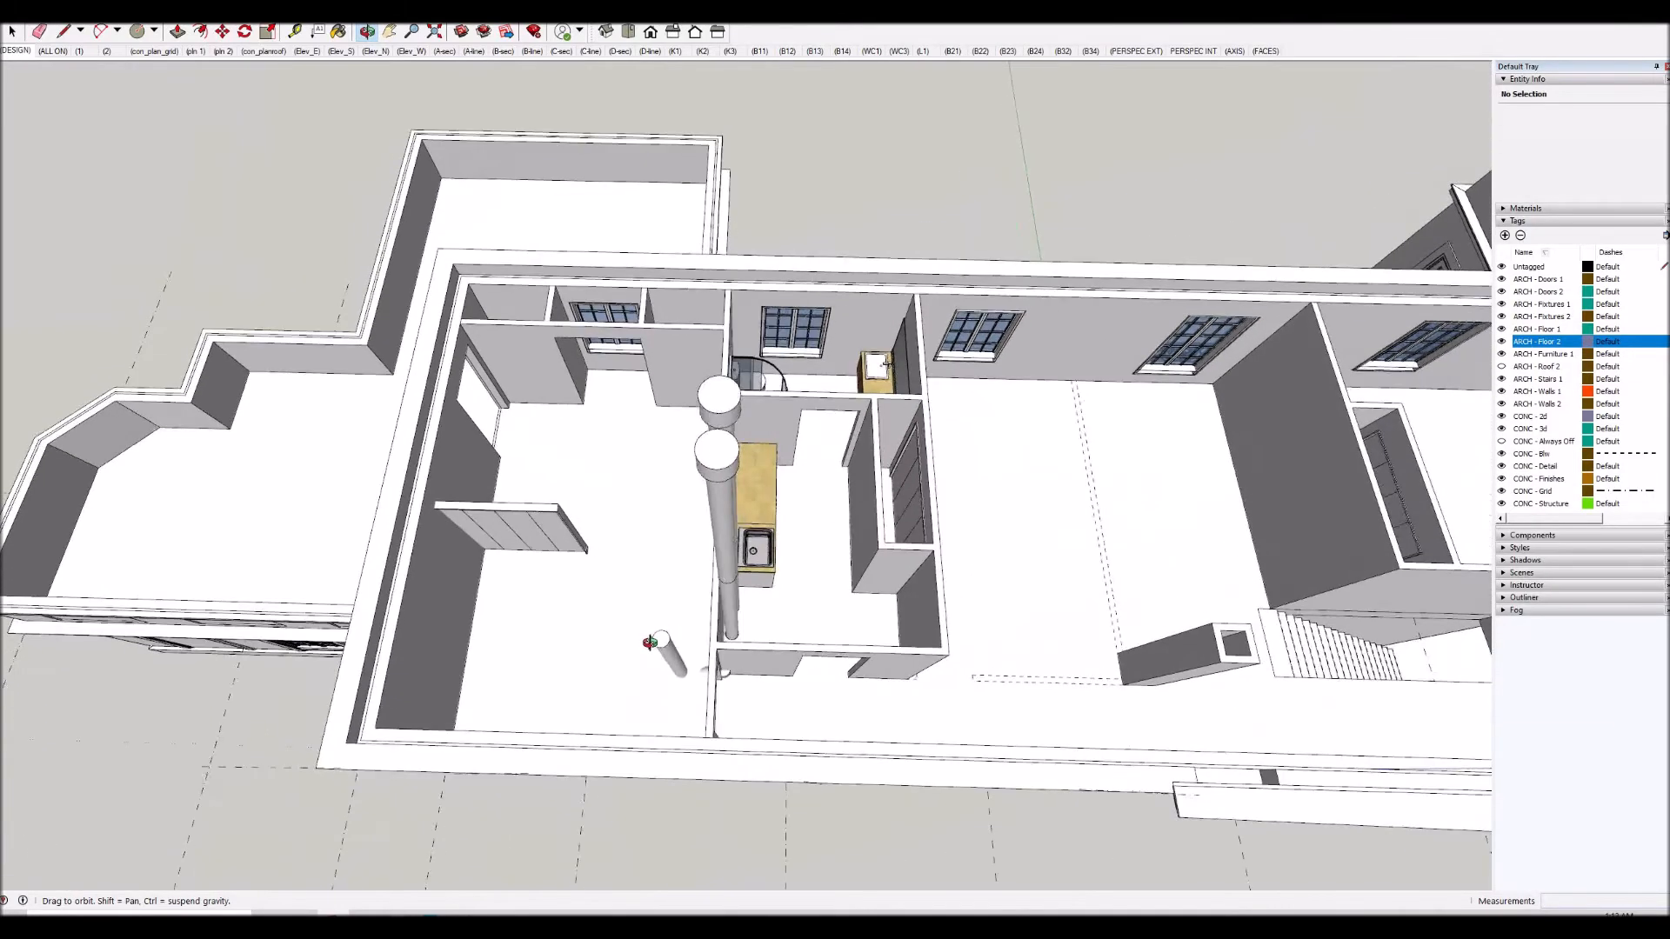
{"action": "left_click_drag", "start_coordinate": [755, 659], "coordinate": [724, 685]}
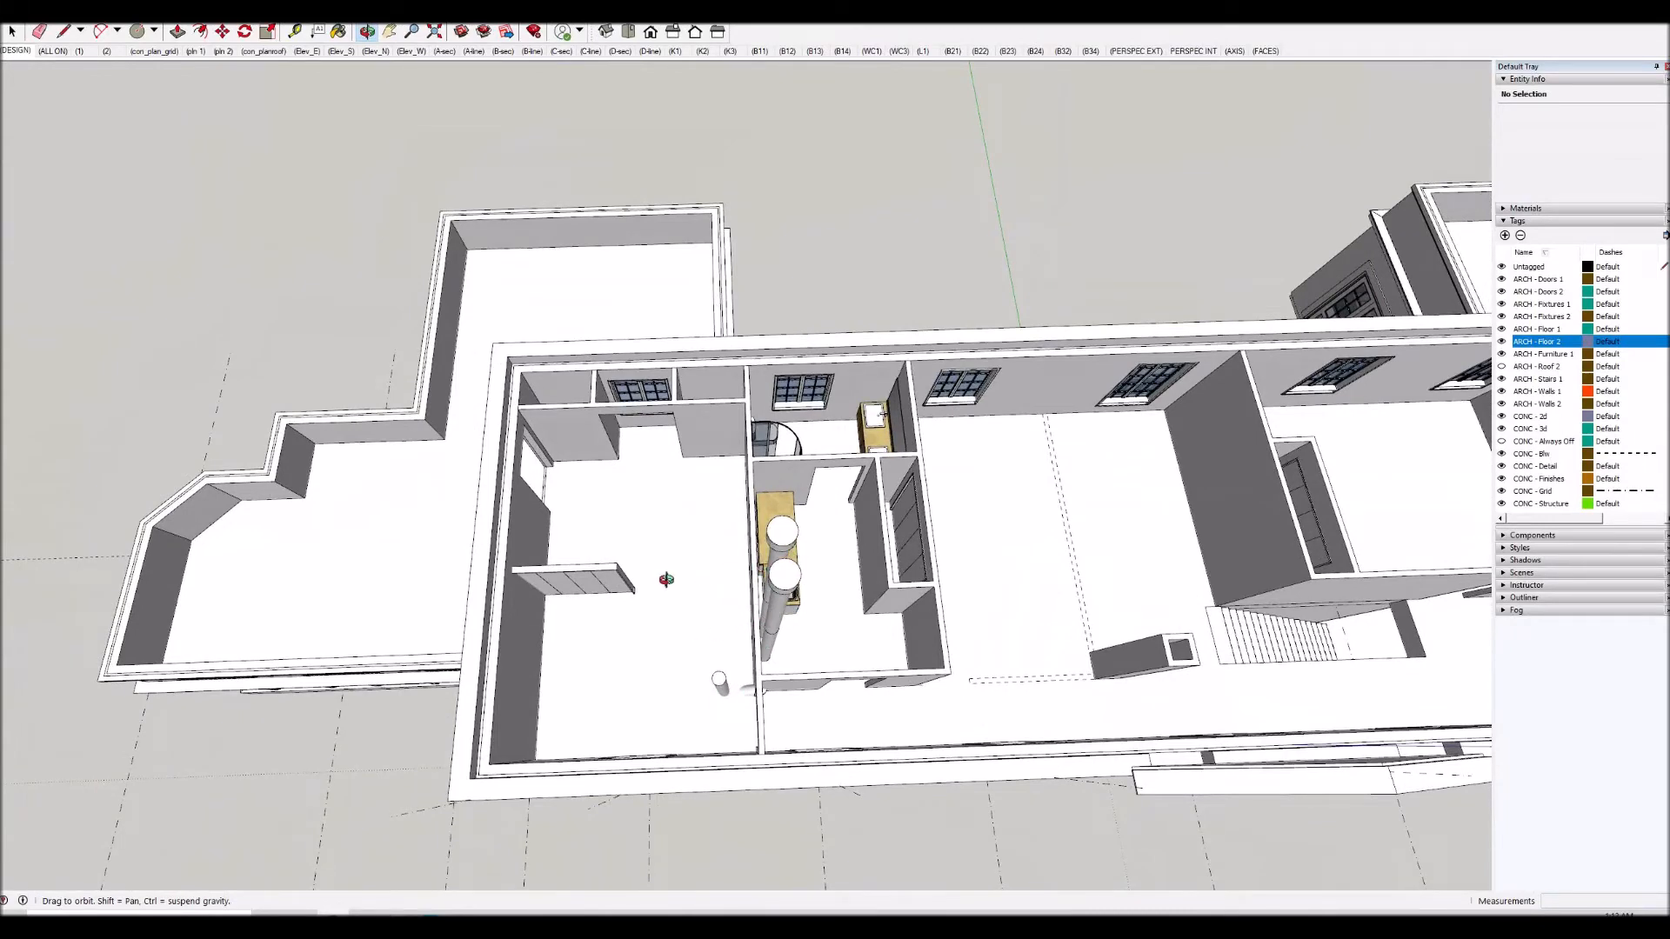
{"action": "scroll", "coordinate": [567, 570], "scroll_direction": "down", "scroll_amount": 2}
{"action": "left_click_drag", "start_coordinate": [554, 568], "coordinate": [745, 589]}
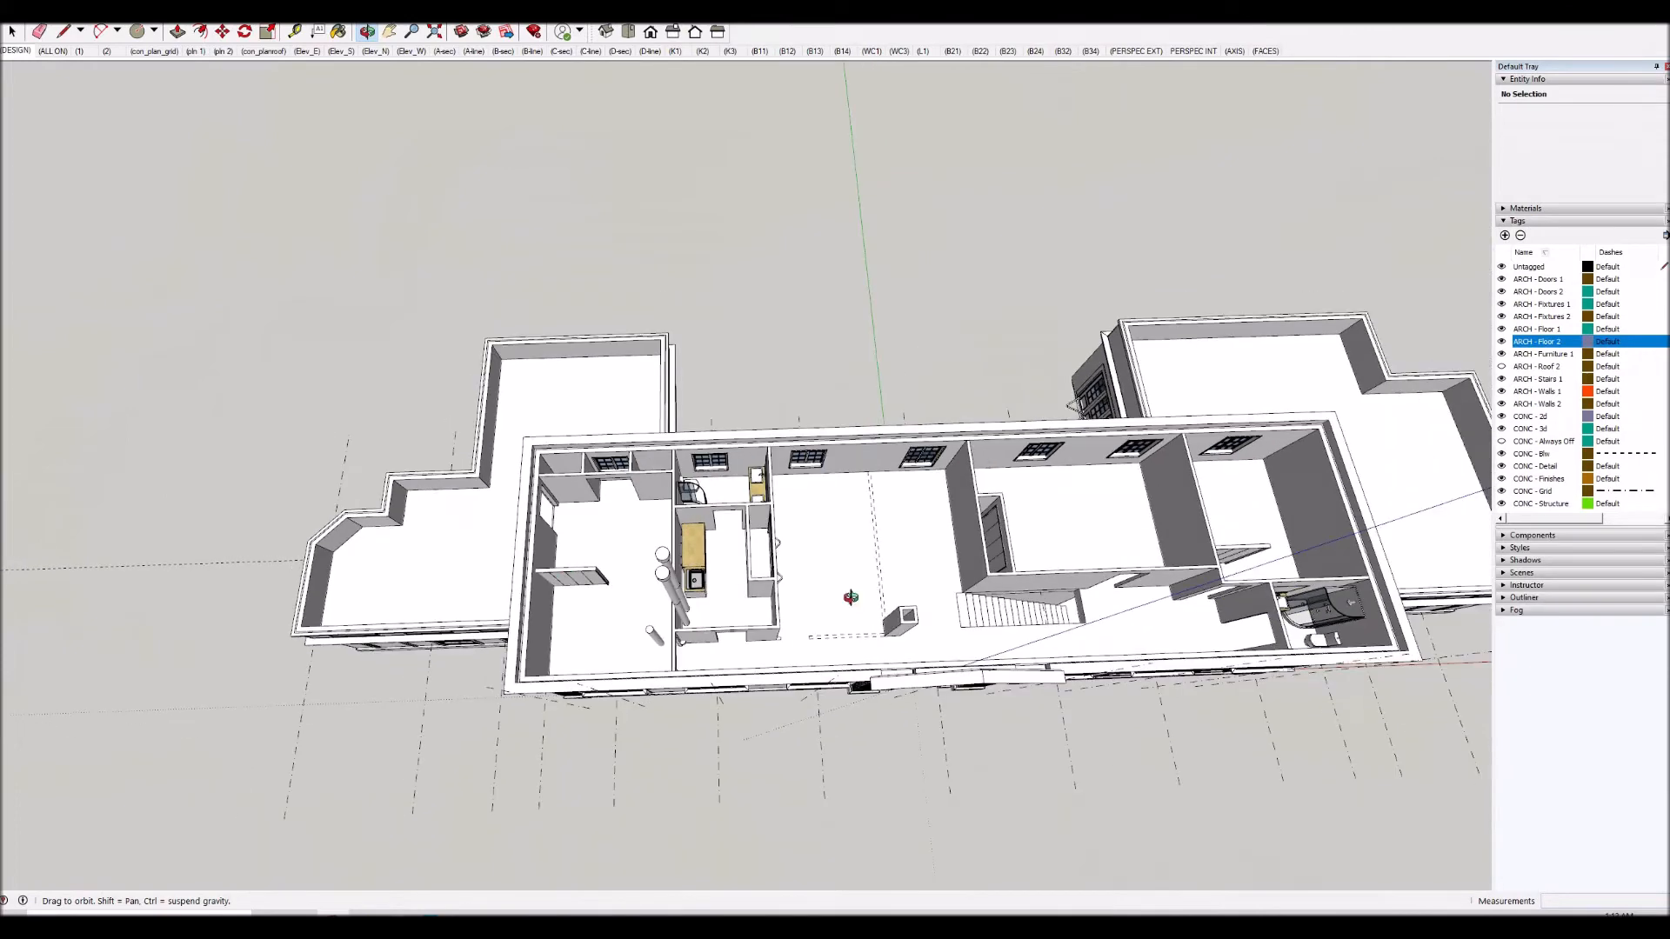
{"action": "scroll", "coordinate": [969, 611], "scroll_direction": "up", "scroll_amount": 3}
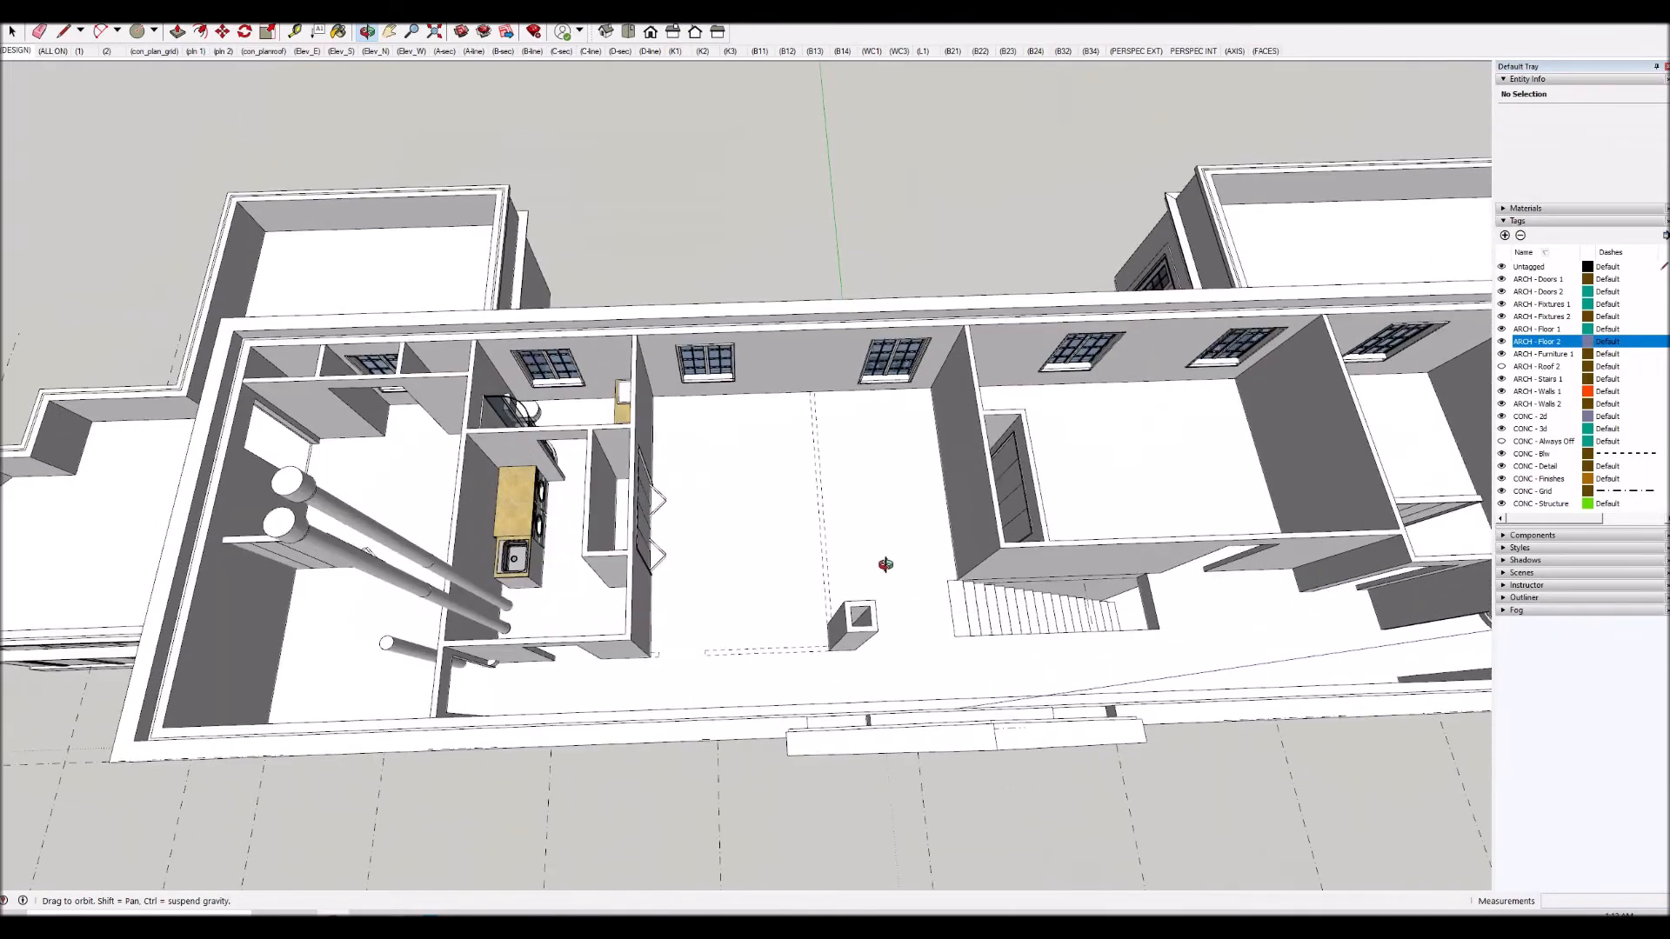
Hide the ARCH - Floor 2 tag and show it again to compare the central square chimney shaft with the rooms below.
{"action": "left_click", "coordinate": [1502, 342]}
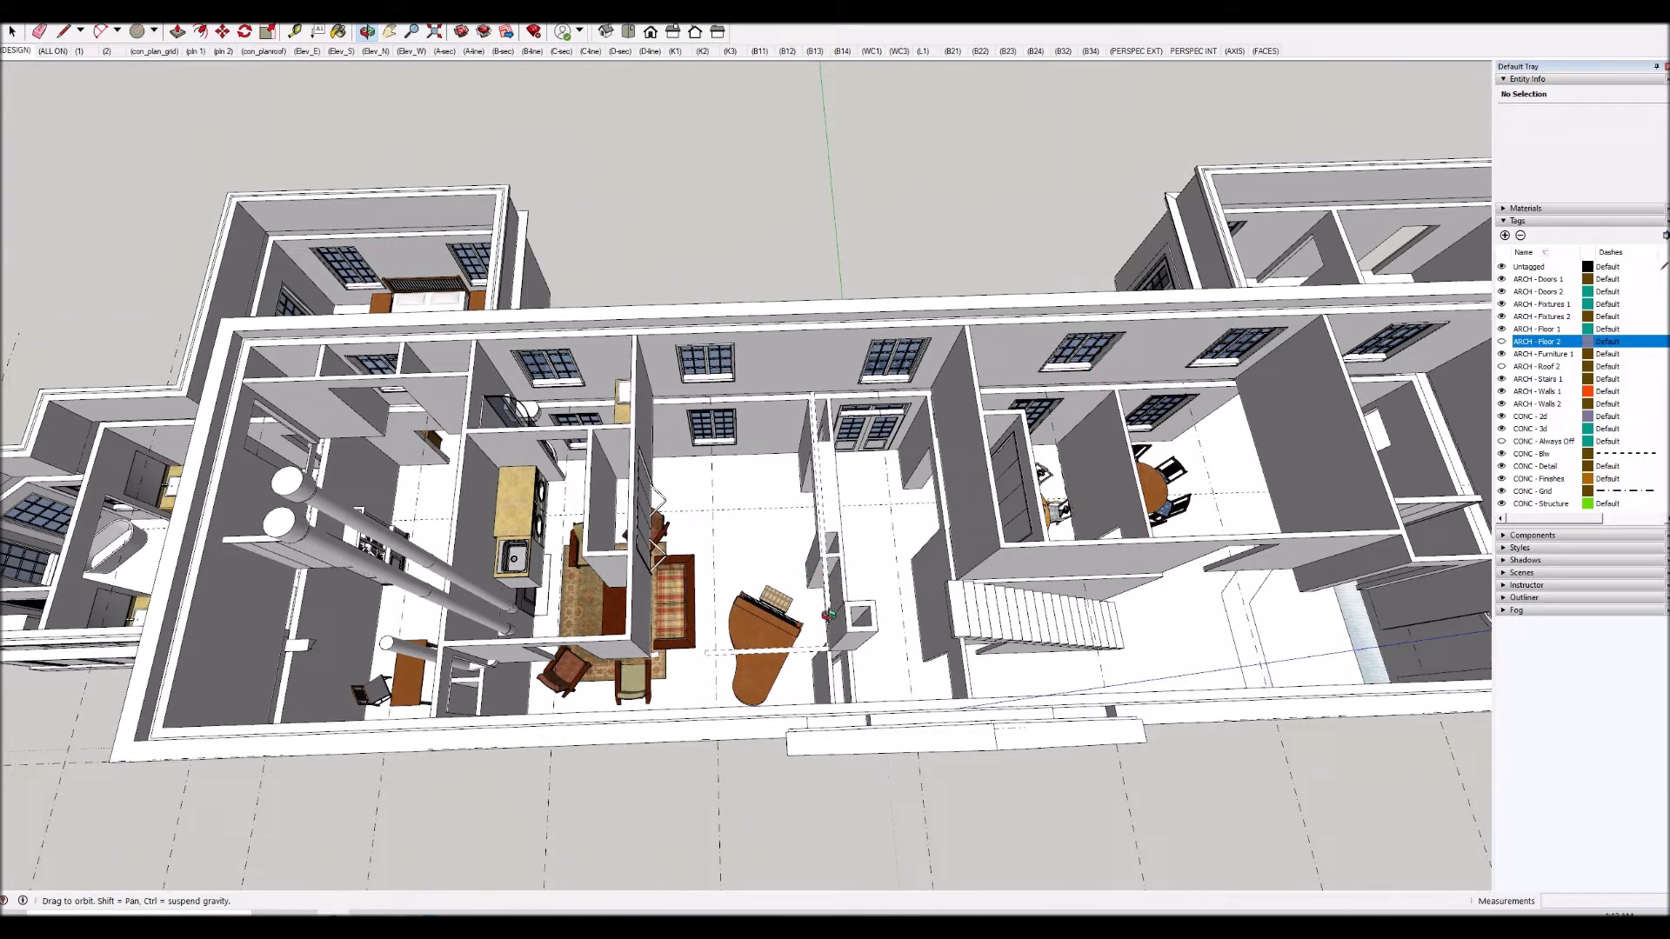
{"action": "left_click", "coordinate": [1504, 342]}
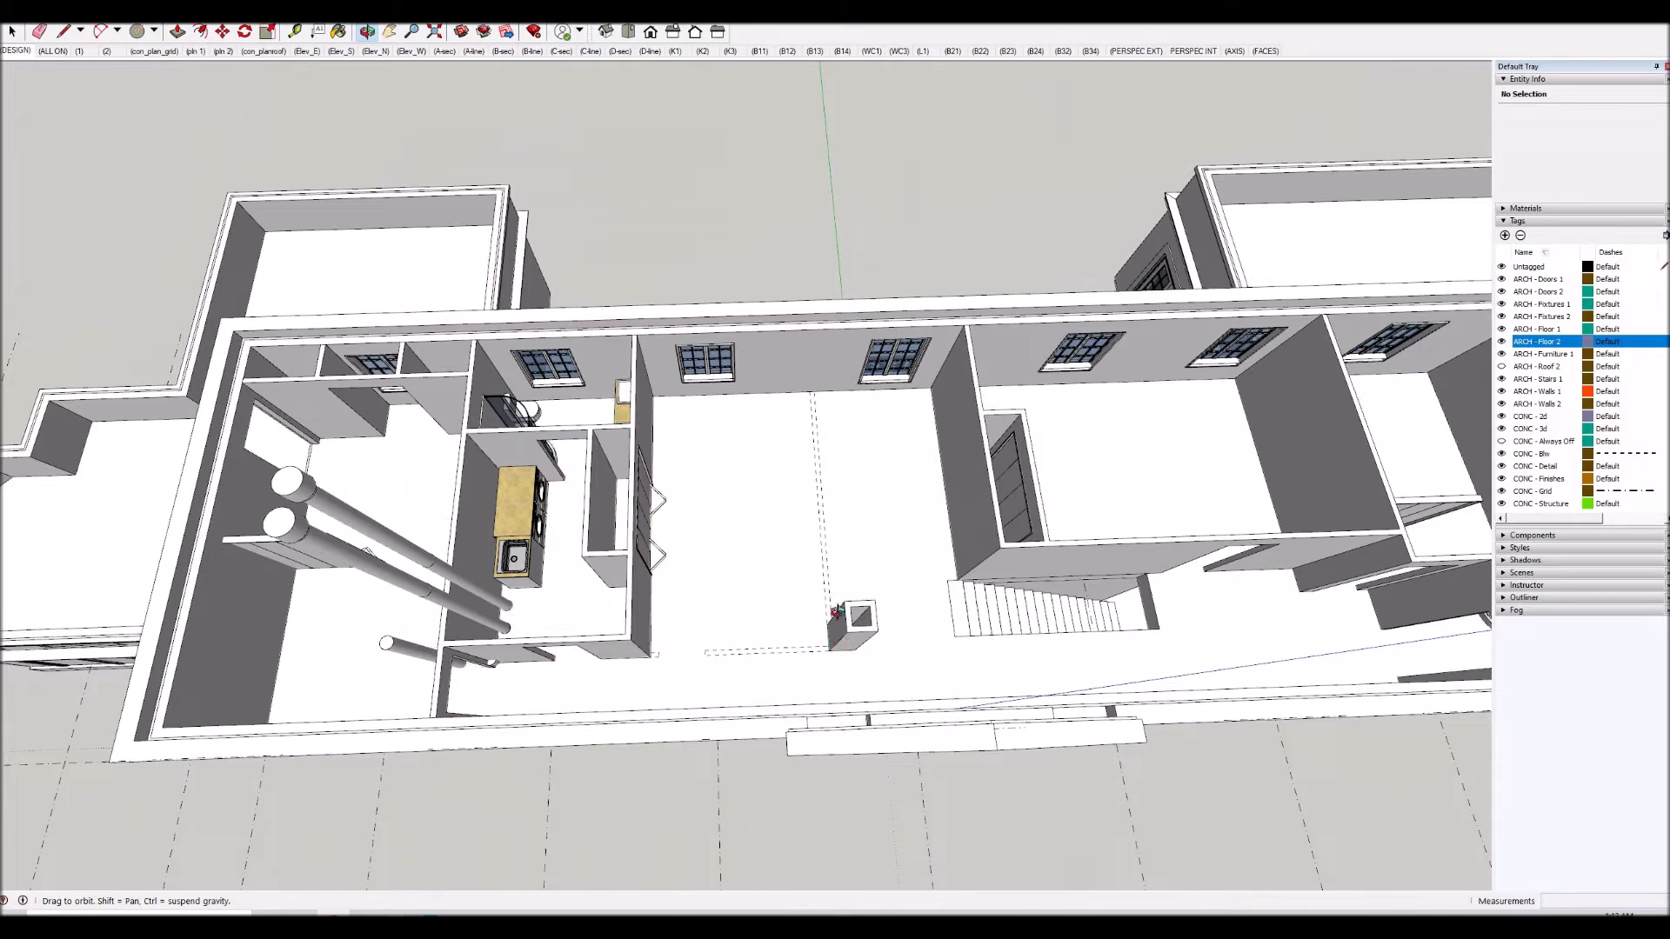
{"action": "left_click_drag", "start_coordinate": [865, 653], "coordinate": [668, 723]}
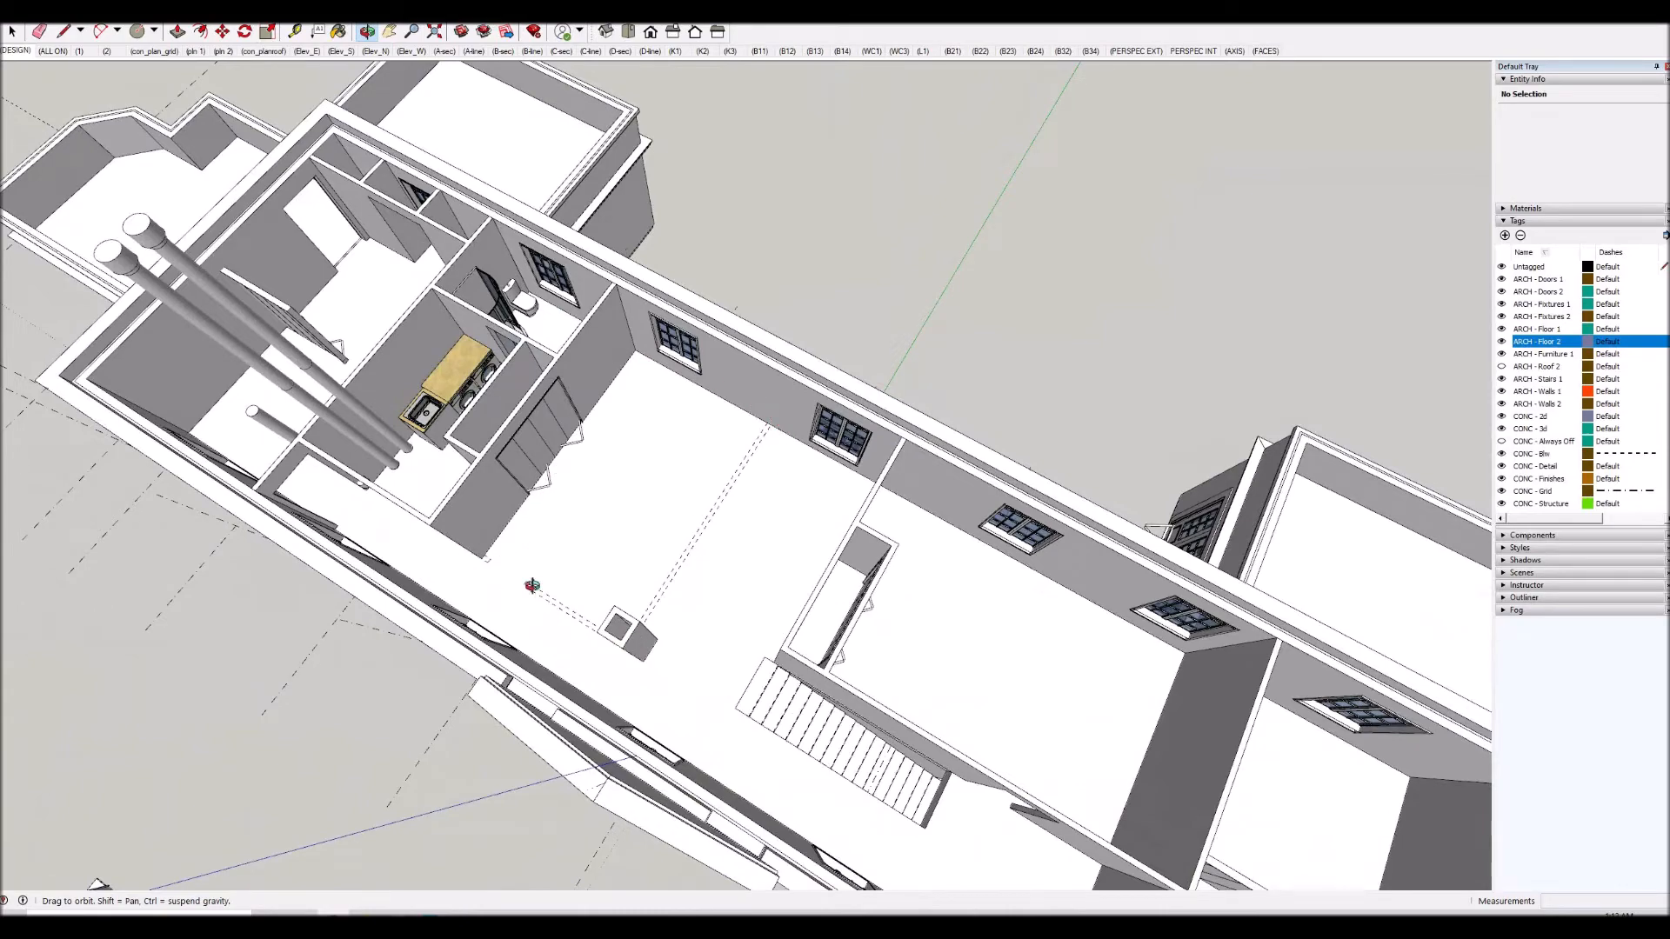
{"action": "left_click_drag", "start_coordinate": [619, 626], "coordinate": [727, 708]}
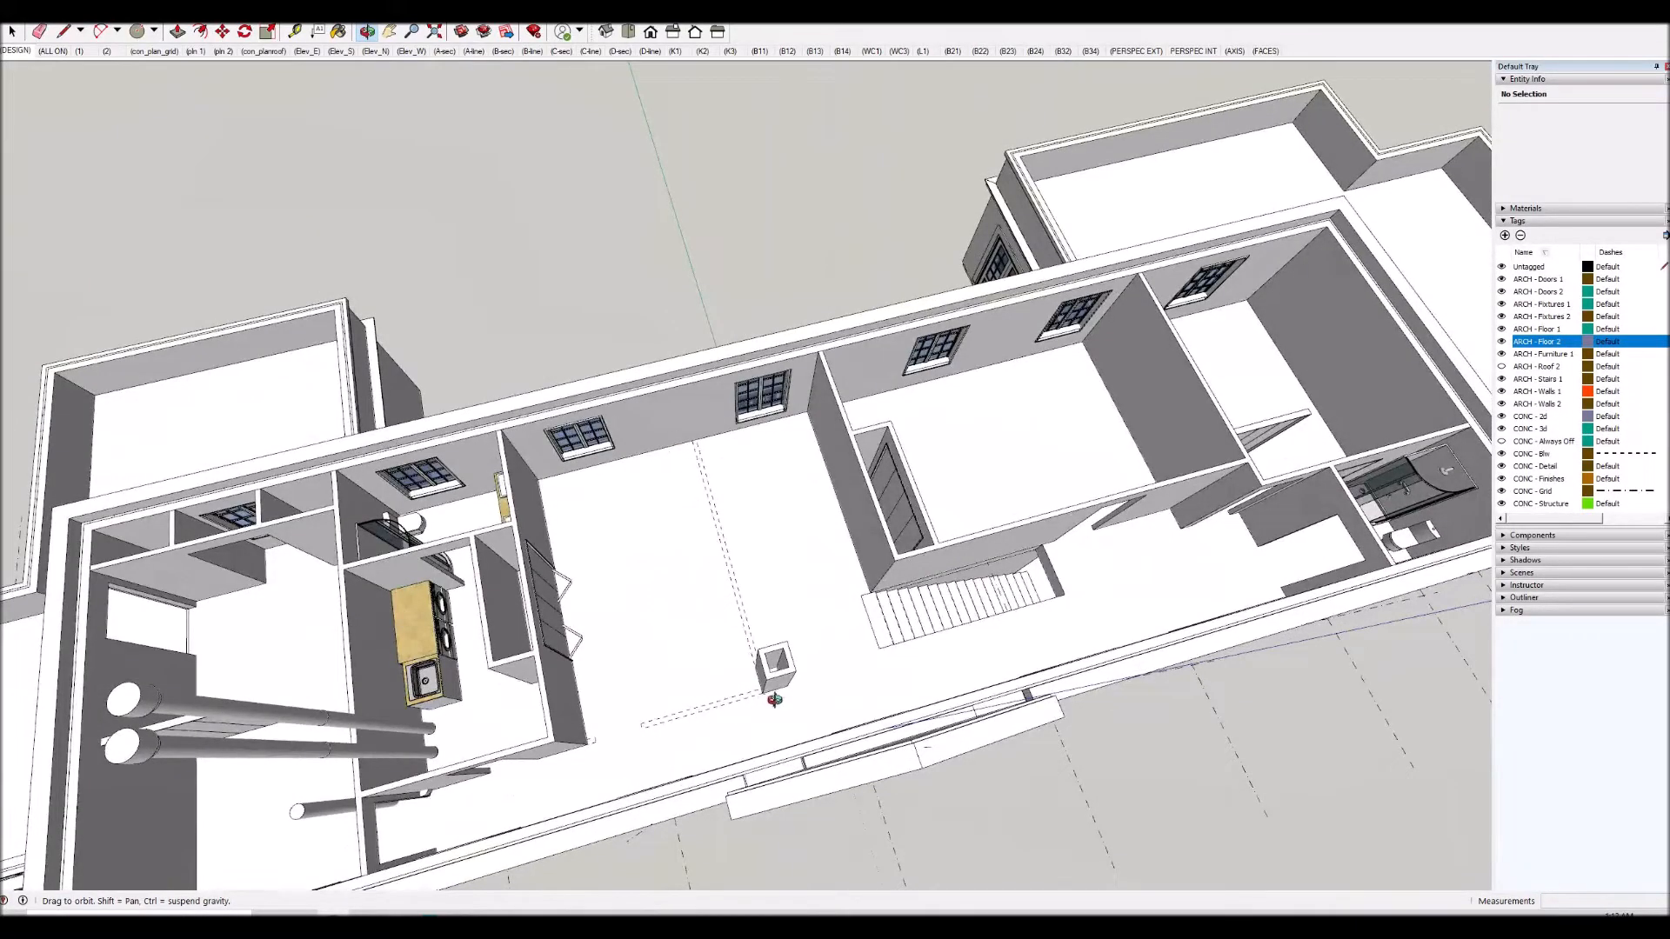
{"action": "left_click_drag", "start_coordinate": [734, 697], "coordinate": [633, 702]}
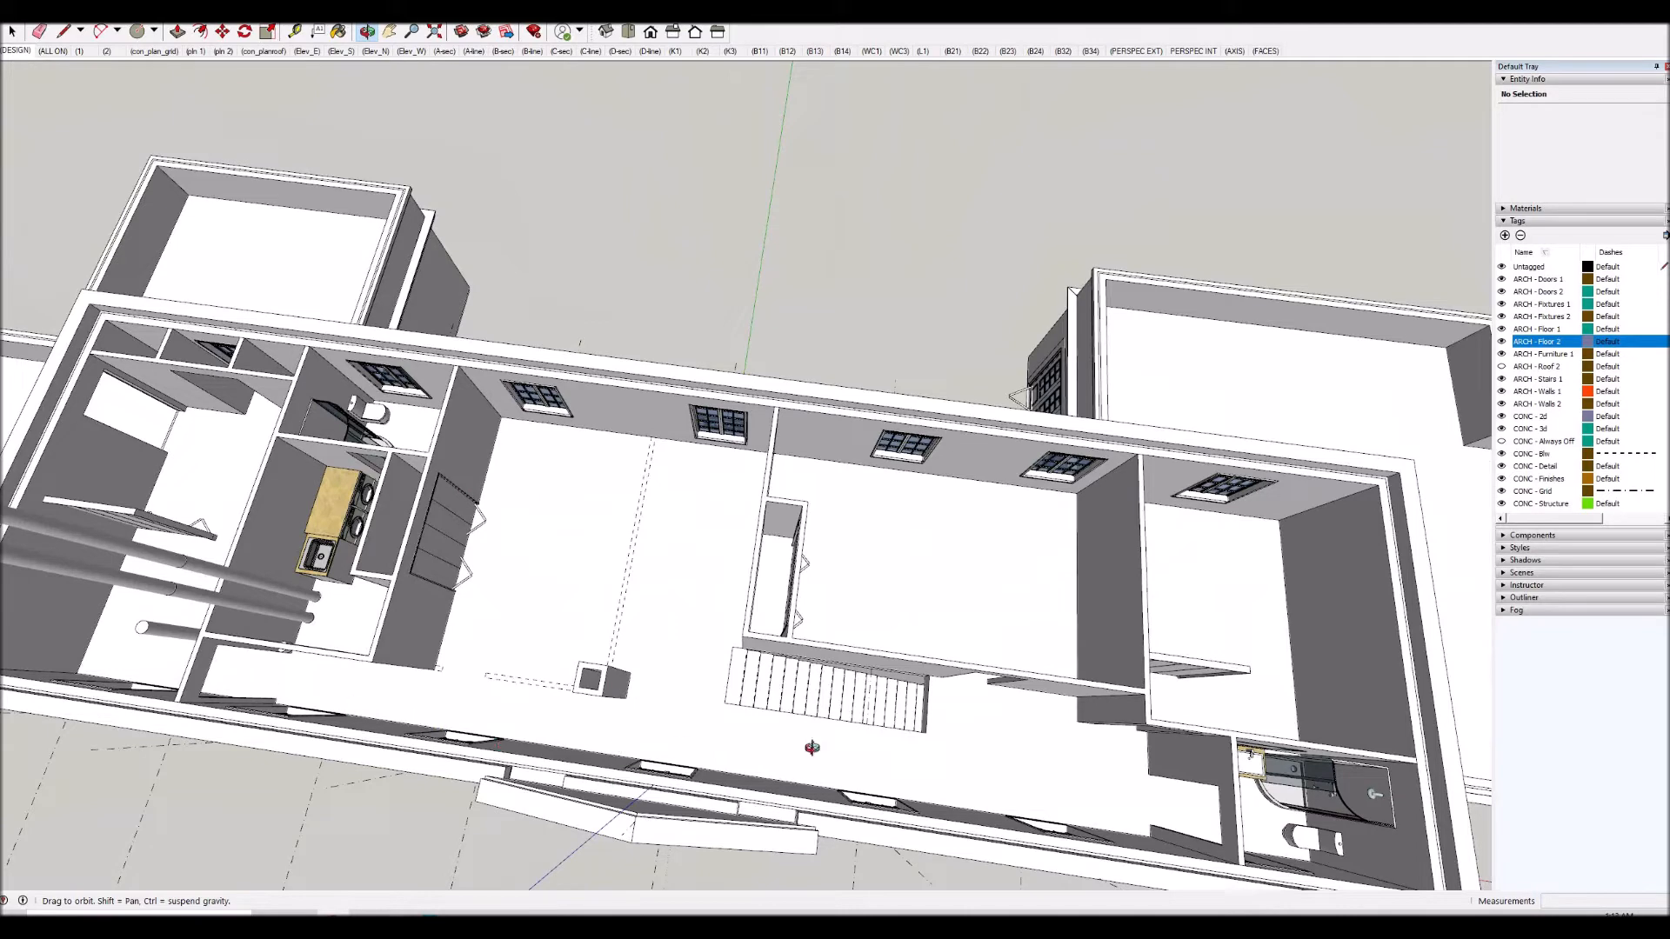
{"action": "left_click_drag", "start_coordinate": [649, 686], "coordinate": [956, 569]}
{"action": "left_click_drag", "start_coordinate": [1070, 550], "coordinate": [934, 537]}
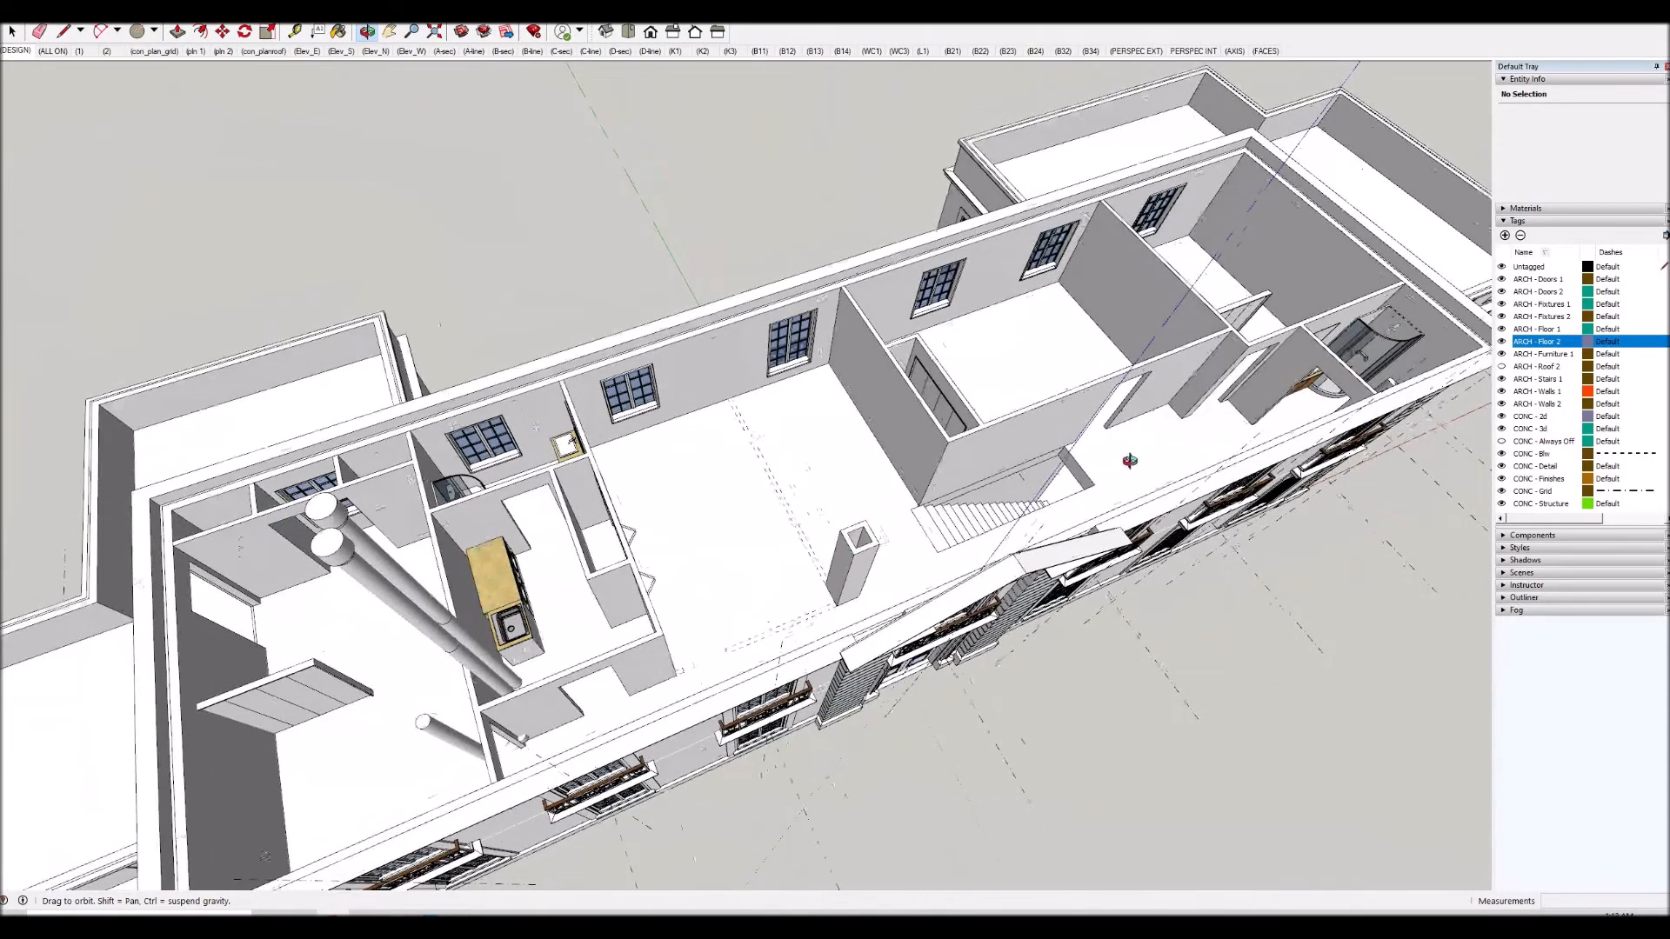
Open the upper floor walls group and delete the square chimney shaft standing beside the staircase.
{"action": "left_click_drag", "start_coordinate": [1127, 461], "coordinate": [938, 541]}
{"action": "key", "text": "space"}
{"action": "double_click", "coordinate": [890, 556]}
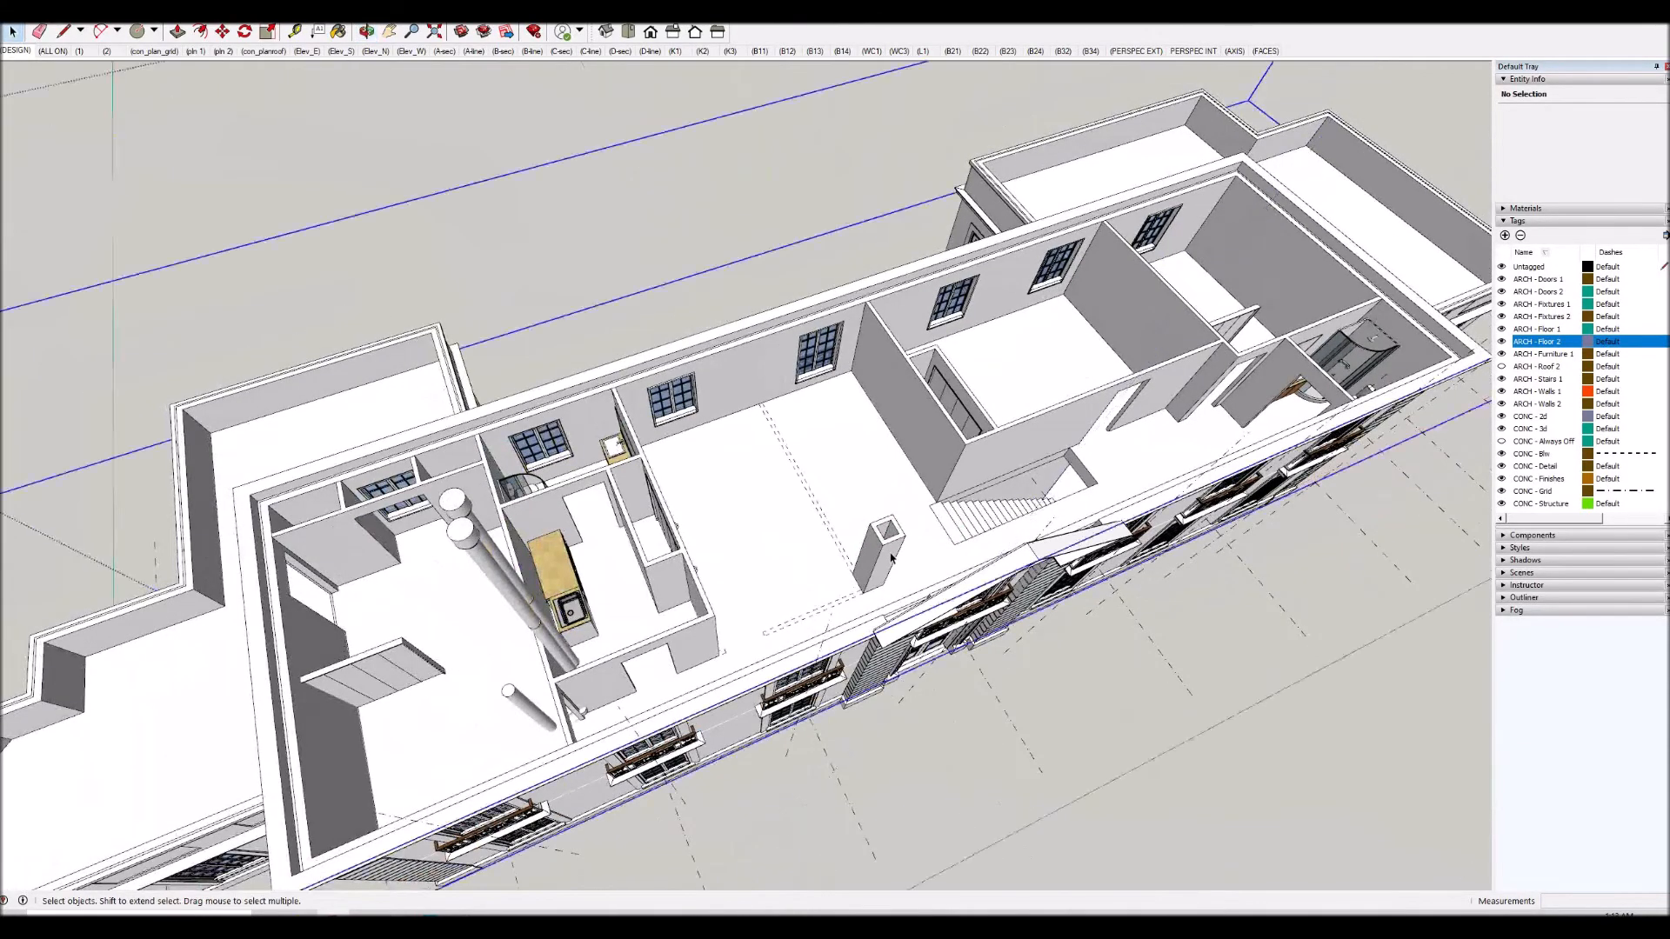
{"action": "left_click", "coordinate": [890, 557]}
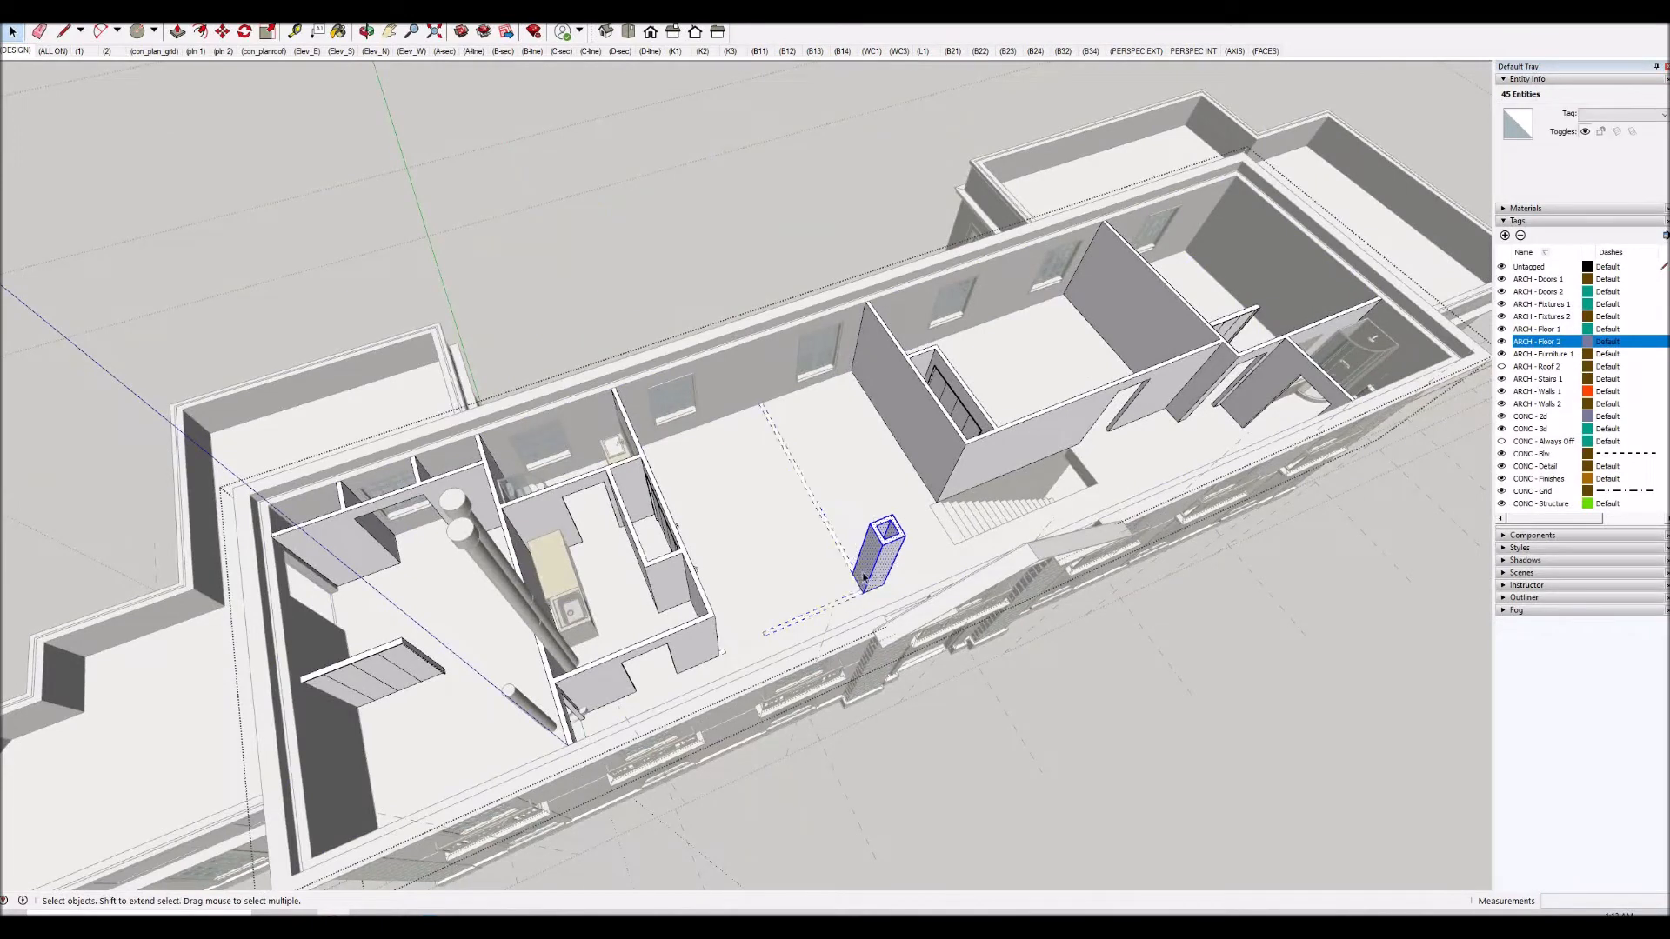
{"action": "key", "text": "Delete"}
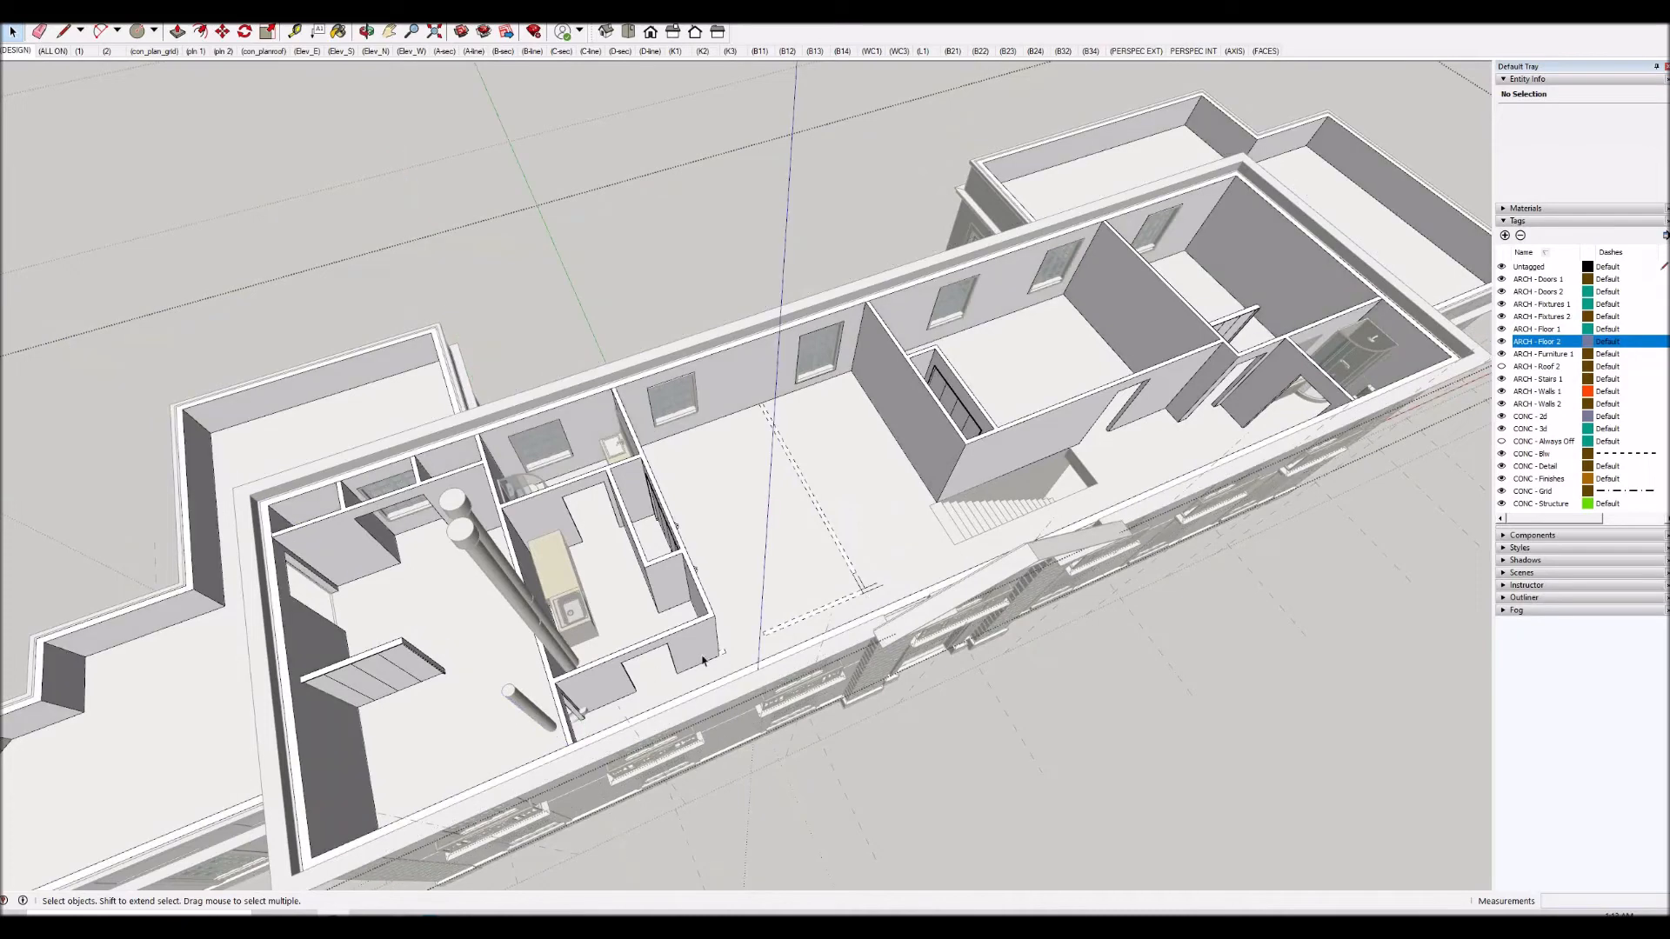
{"action": "scroll", "coordinate": [927, 589], "scroll_direction": "down", "scroll_amount": 4}
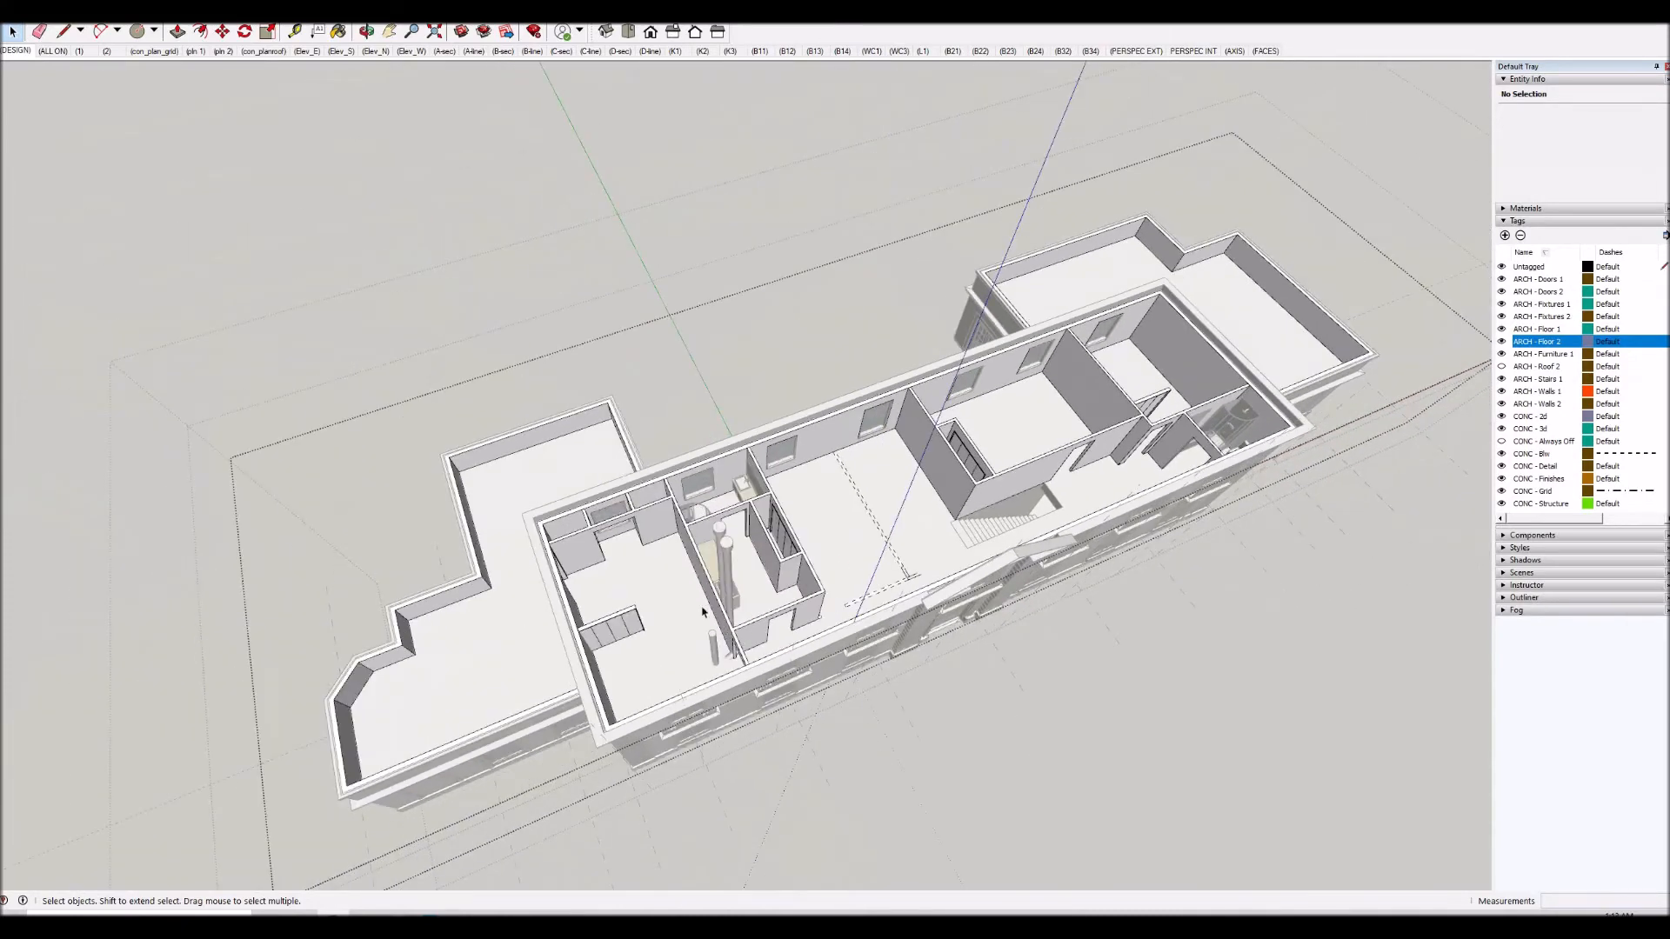
{"action": "scroll", "coordinate": [703, 611], "scroll_direction": "up", "scroll_amount": 5}
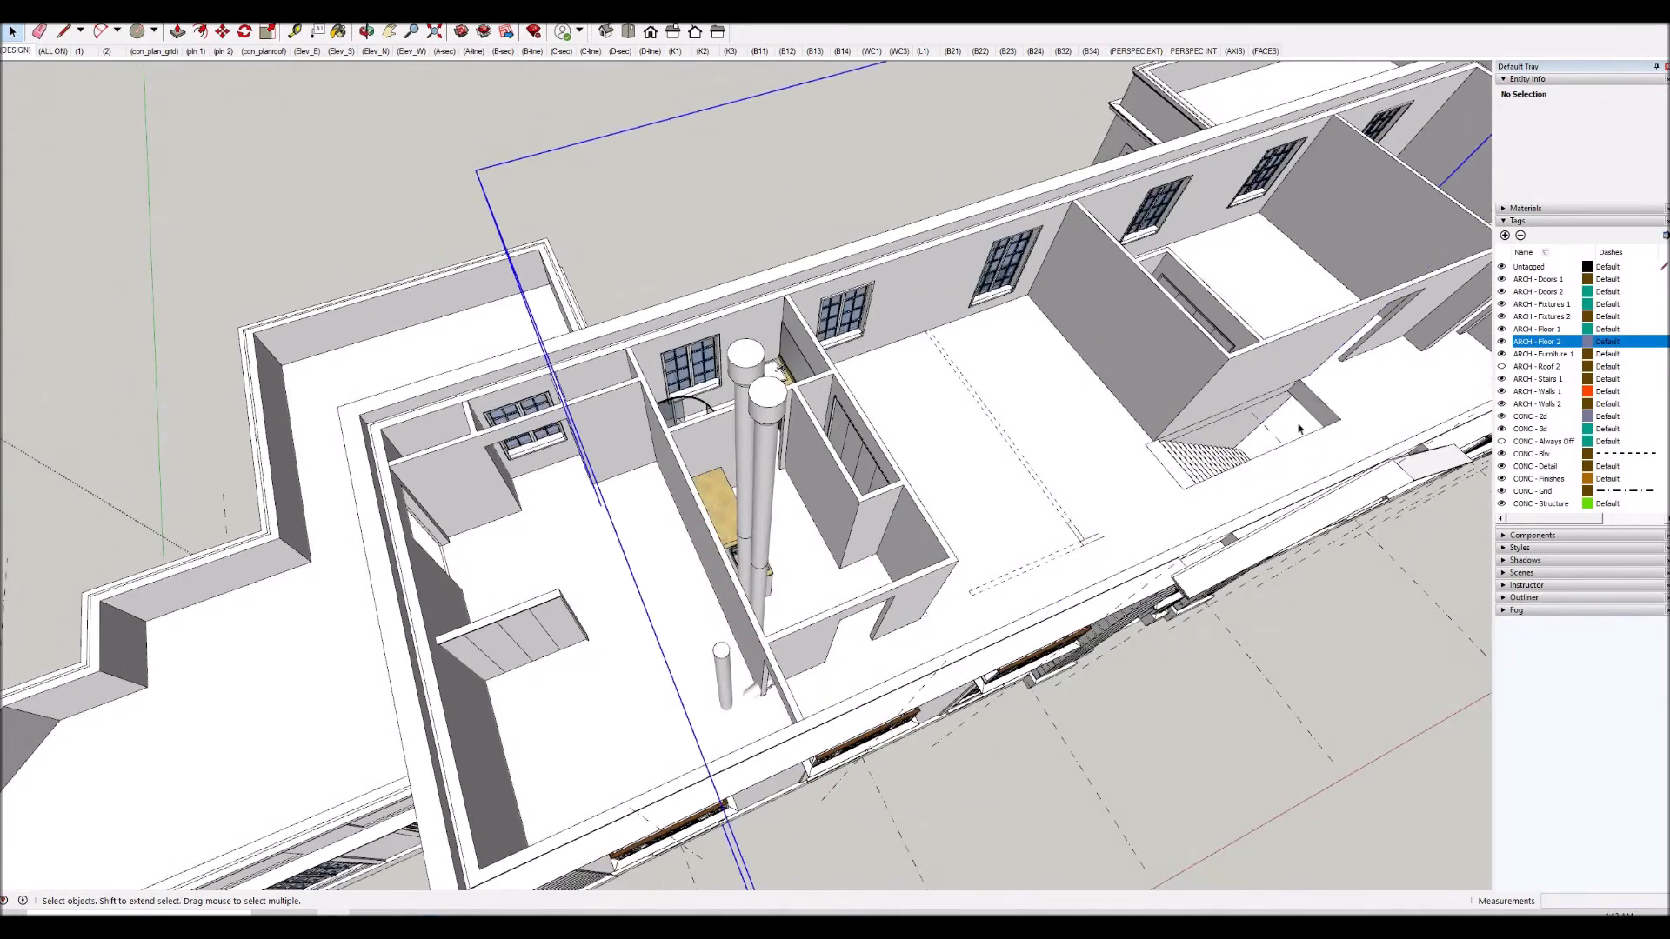
Select the ARCH - Fixtures 1 flue group, hide the ARCH - Floor 2 tag and inspect the flues above the living room.
{"action": "left_click", "coordinate": [1298, 427]}
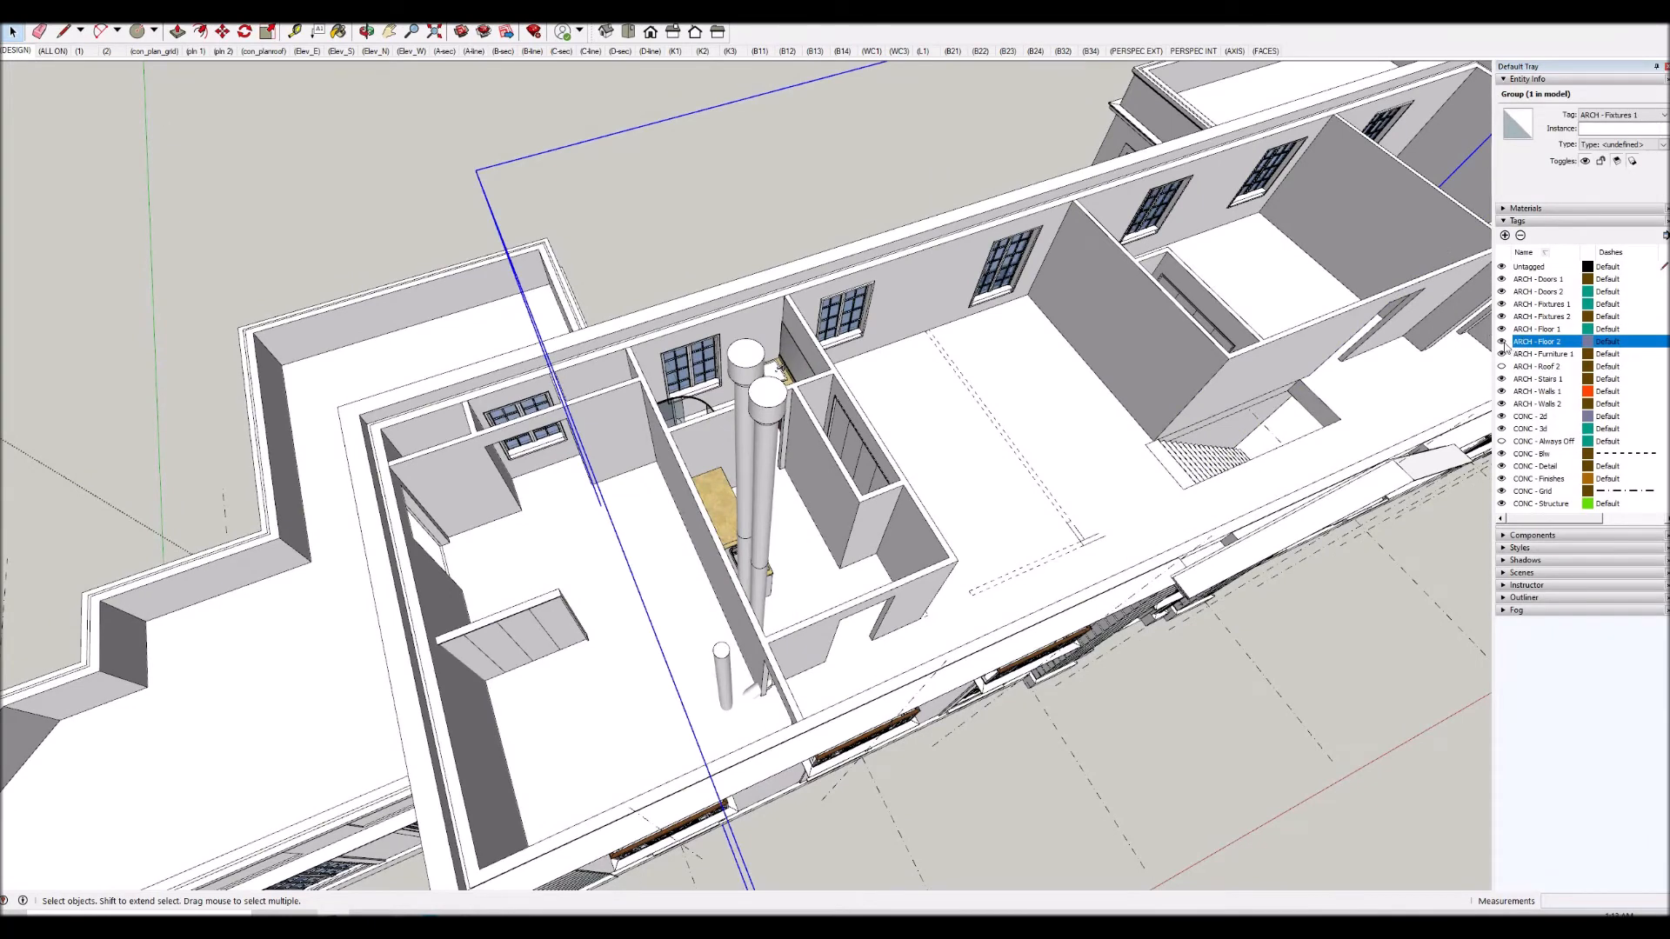
{"action": "left_click", "coordinate": [1502, 342]}
{"action": "scroll", "coordinate": [710, 648], "scroll_direction": "up", "scroll_amount": 3}
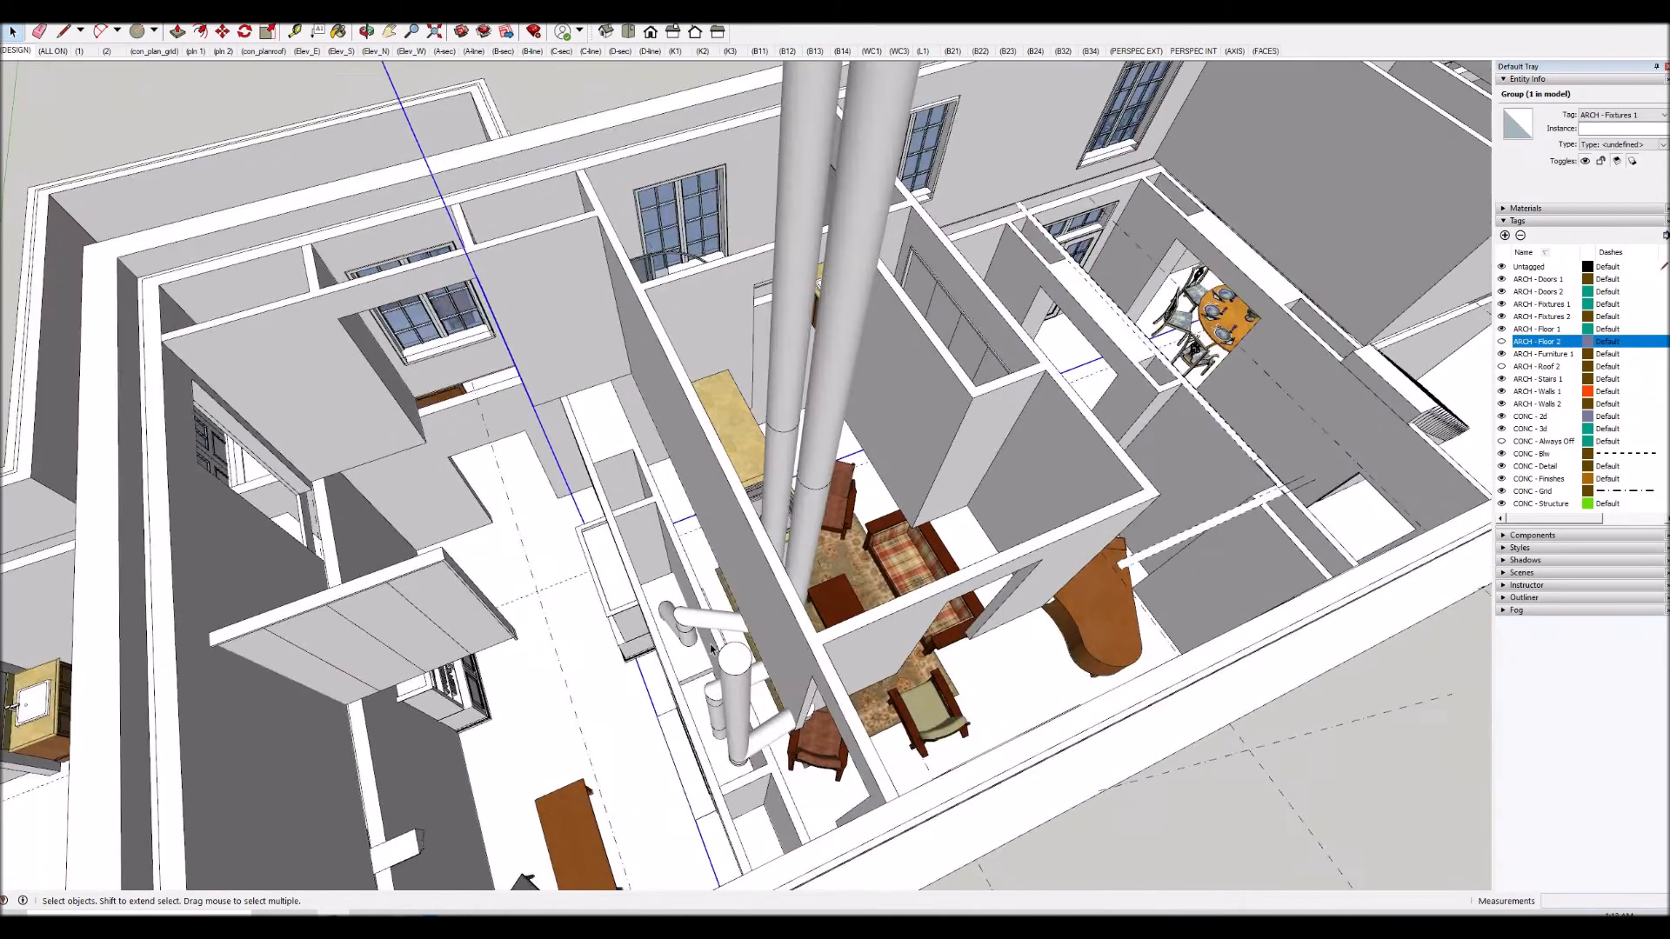
{"action": "middle_click_drag", "start_coordinate": [713, 720], "coordinate": [592, 779]}
{"action": "scroll", "coordinate": [729, 725], "scroll_direction": "up", "scroll_amount": 3}
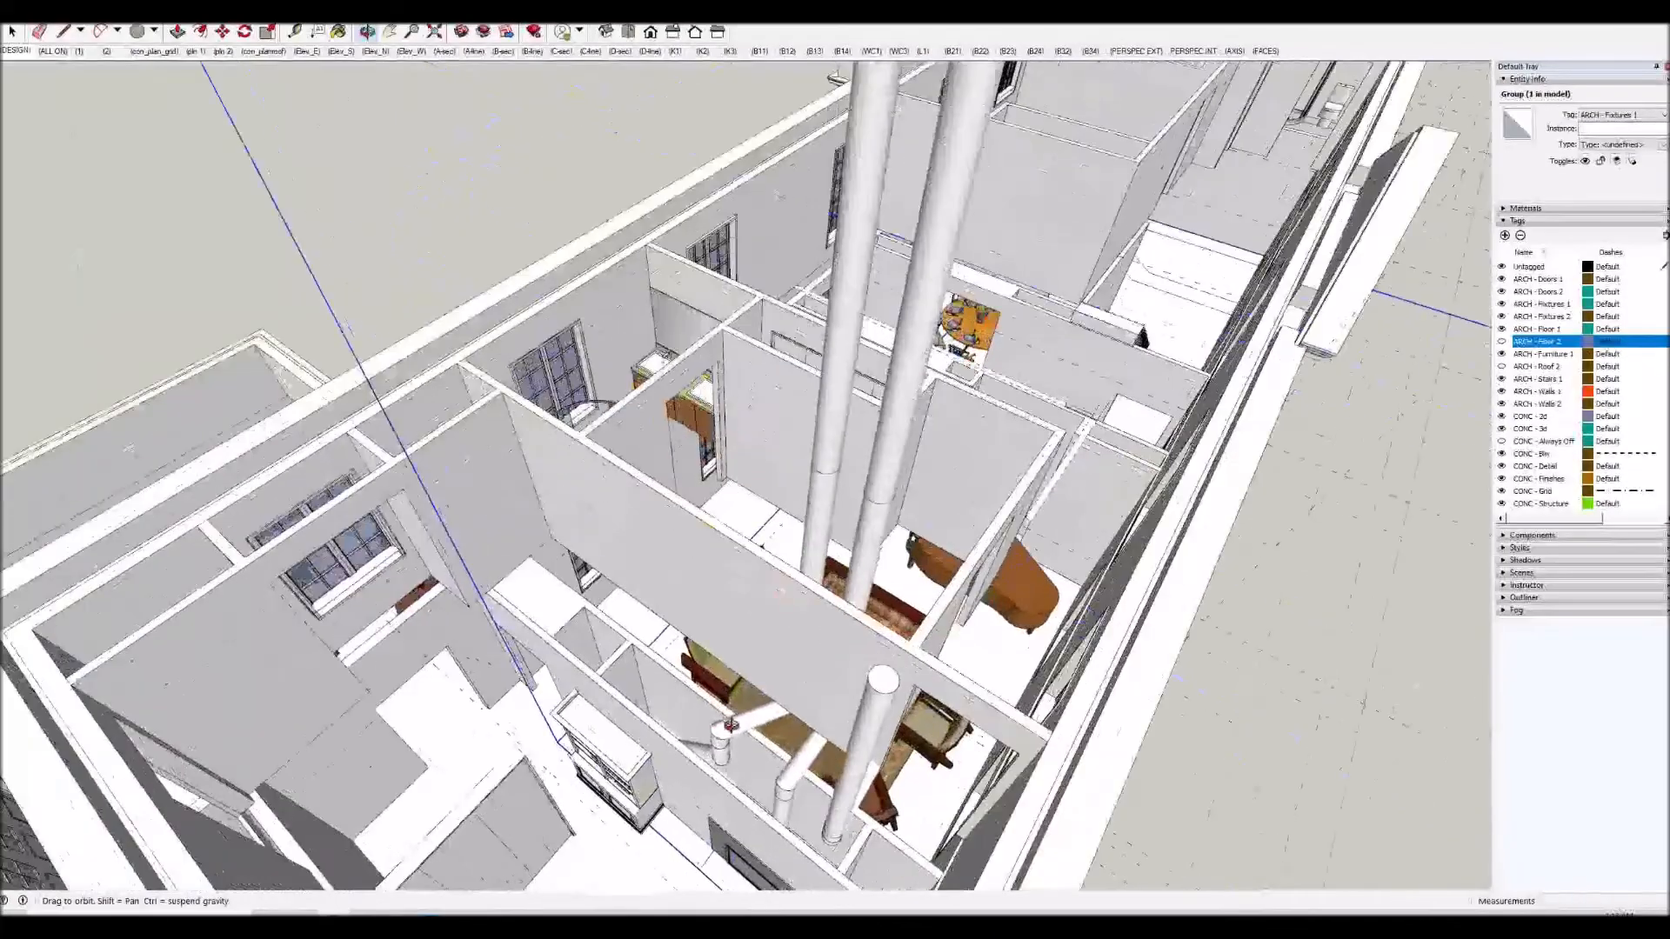
{"action": "scroll", "coordinate": [730, 724], "scroll_direction": "up", "scroll_amount": 2}
{"action": "middle_click_drag", "start_coordinate": [737, 718], "coordinate": [252, 748]}
{"action": "mouse_move", "coordinate": [650, 736]}
{"action": "middle_mouse_down"}
{"action": "mouse_move", "coordinate": [296, 715]}
{"action": "mouse_move", "coordinate": [548, 760]}
{"action": "mouse_move", "coordinate": [682, 843]}
{"action": "middle_mouse_up"}
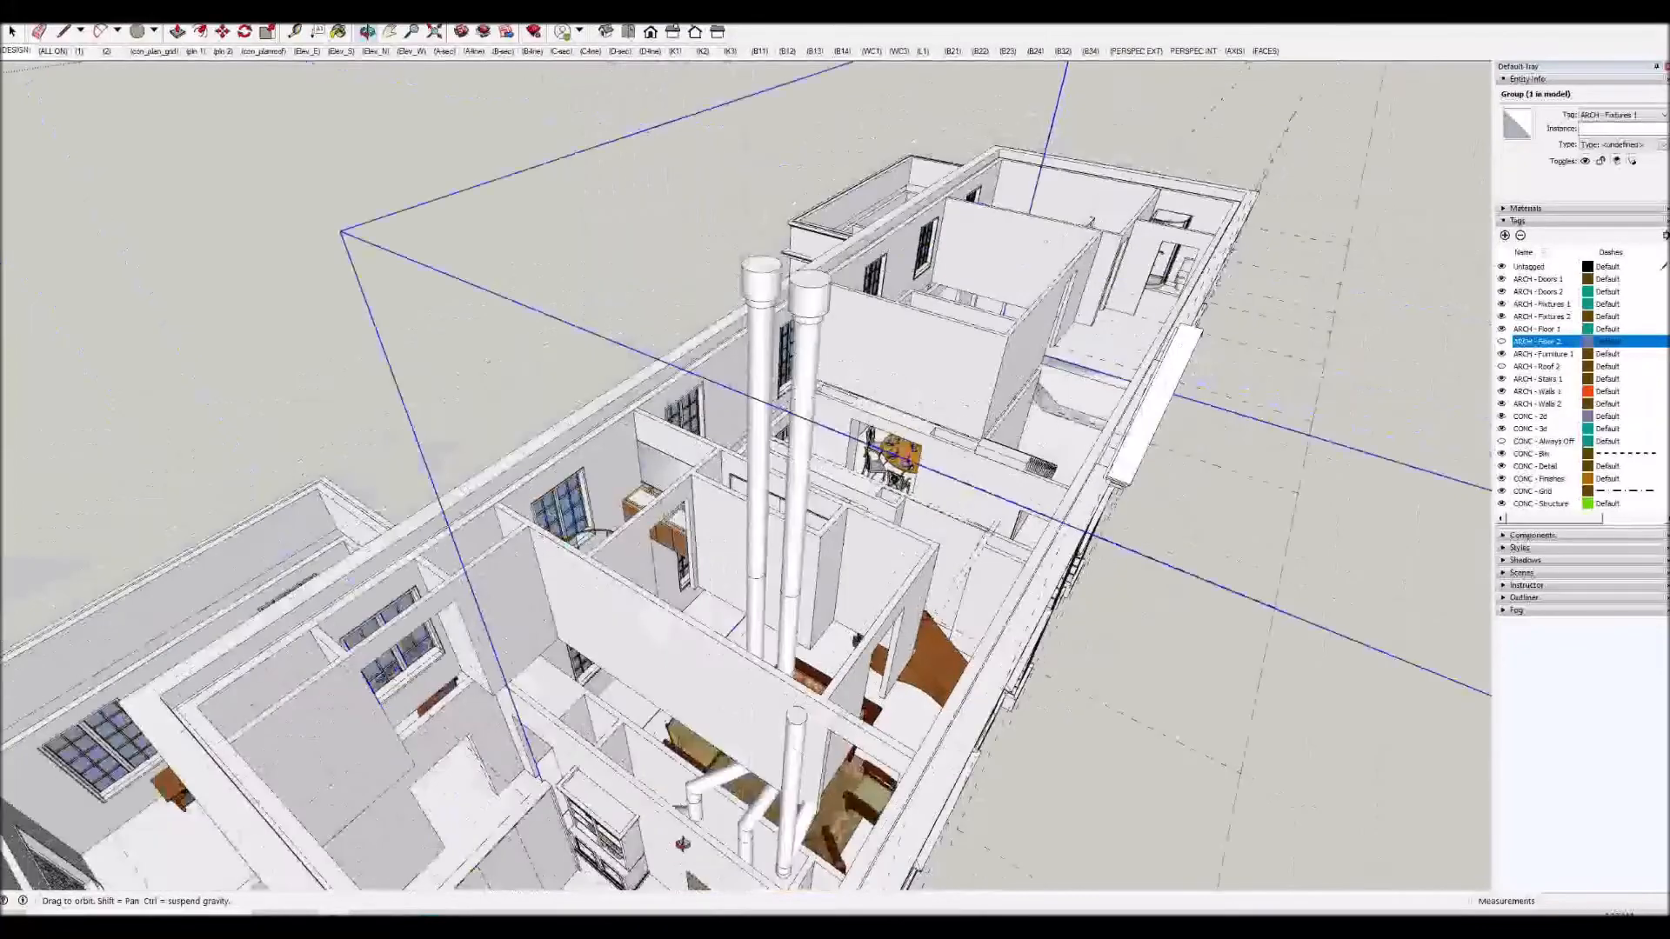
Inspect the flue elbow and the pipe inside the wall cavity at close range.
{"action": "scroll", "coordinate": [700, 807], "scroll_direction": "up", "scroll_amount": 10}
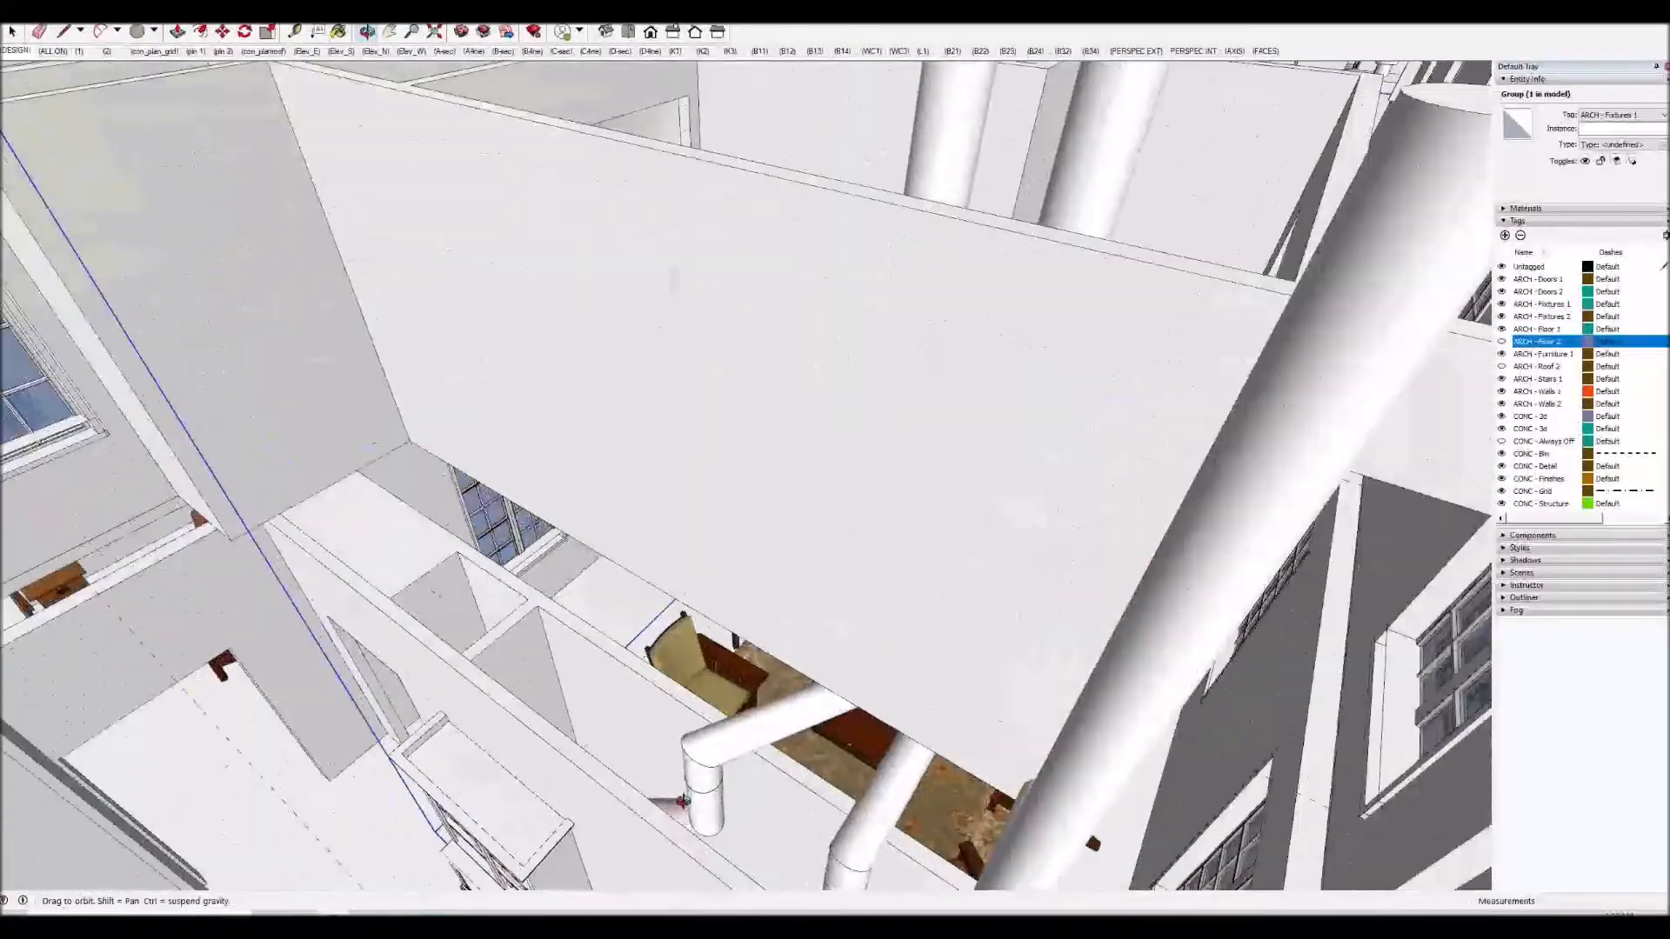
{"action": "middle_click_drag", "start_coordinate": [682, 801], "coordinate": [554, 867]}
{"action": "scroll", "coordinate": [687, 796], "scroll_direction": "up", "scroll_amount": 5}
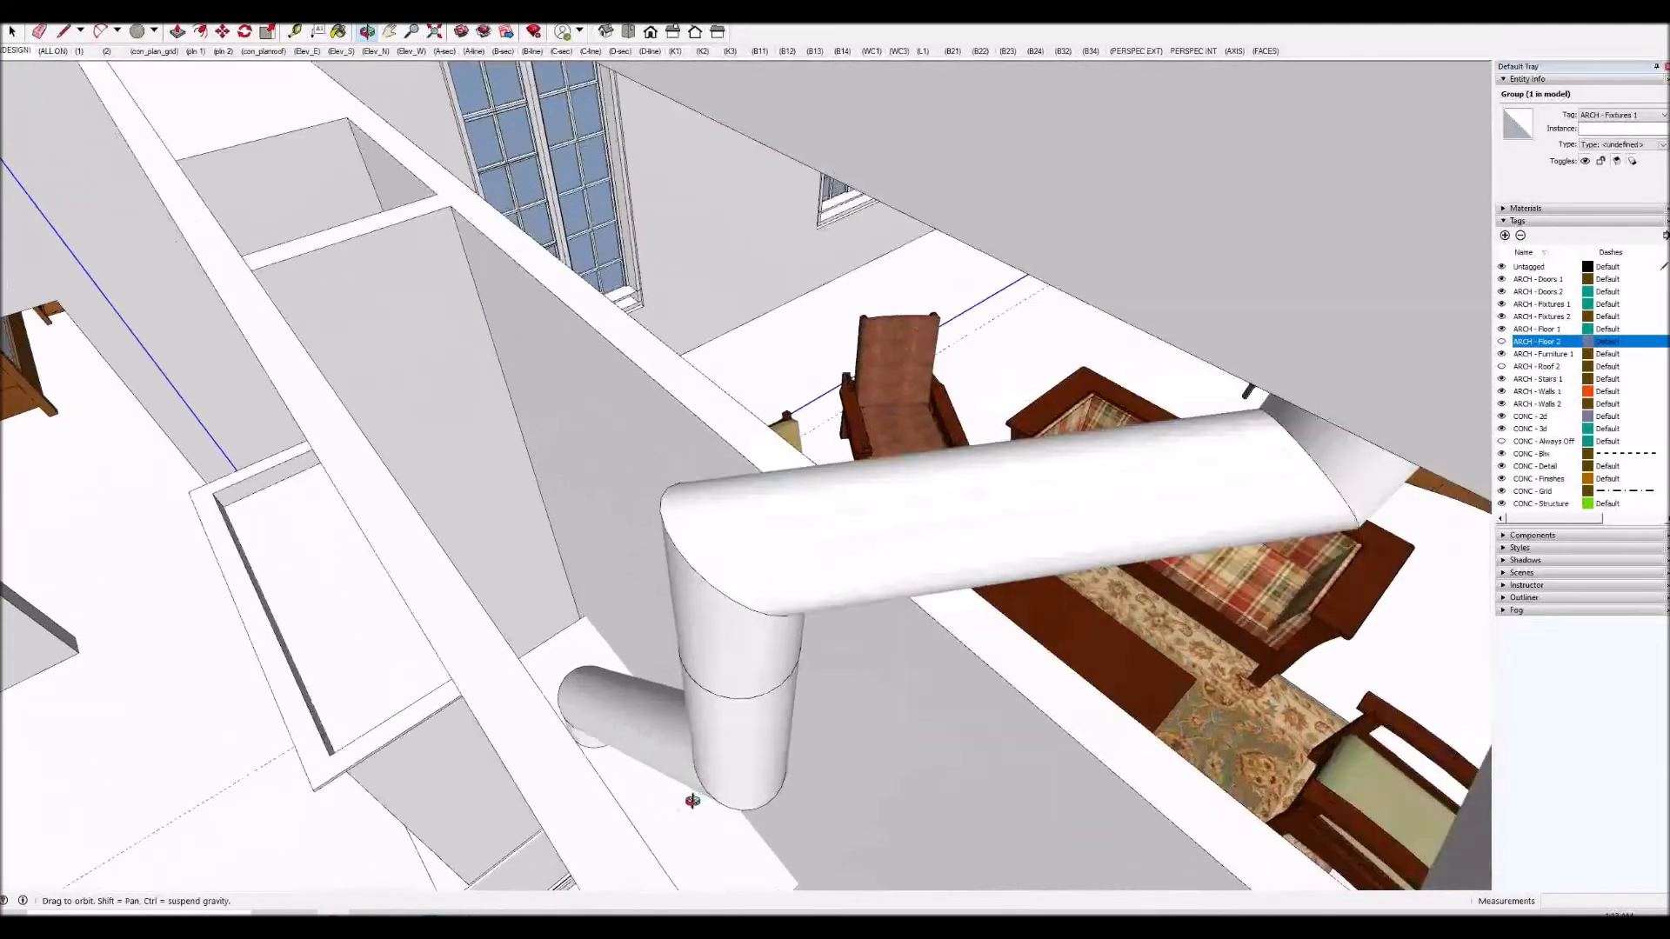
{"action": "scroll", "coordinate": [692, 800], "scroll_direction": "up", "scroll_amount": 4}
{"action": "middle_click_drag", "start_coordinate": [692, 800], "coordinate": [689, 786]}
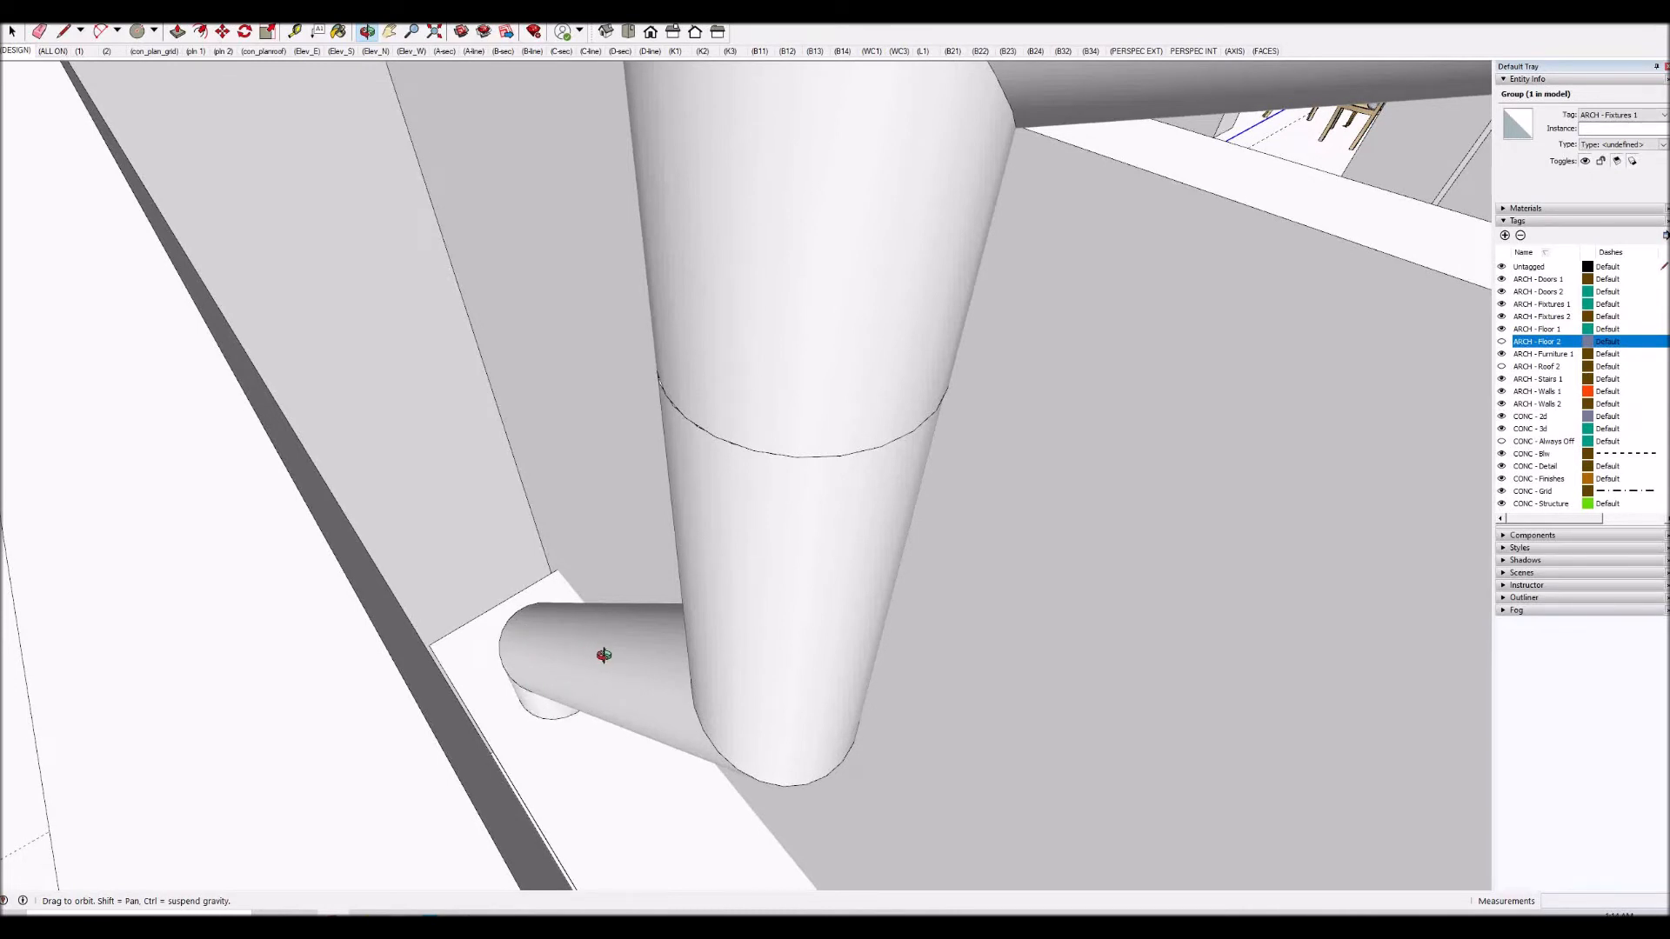
{"action": "middle_click_drag", "start_coordinate": [728, 716], "coordinate": [739, 707]}
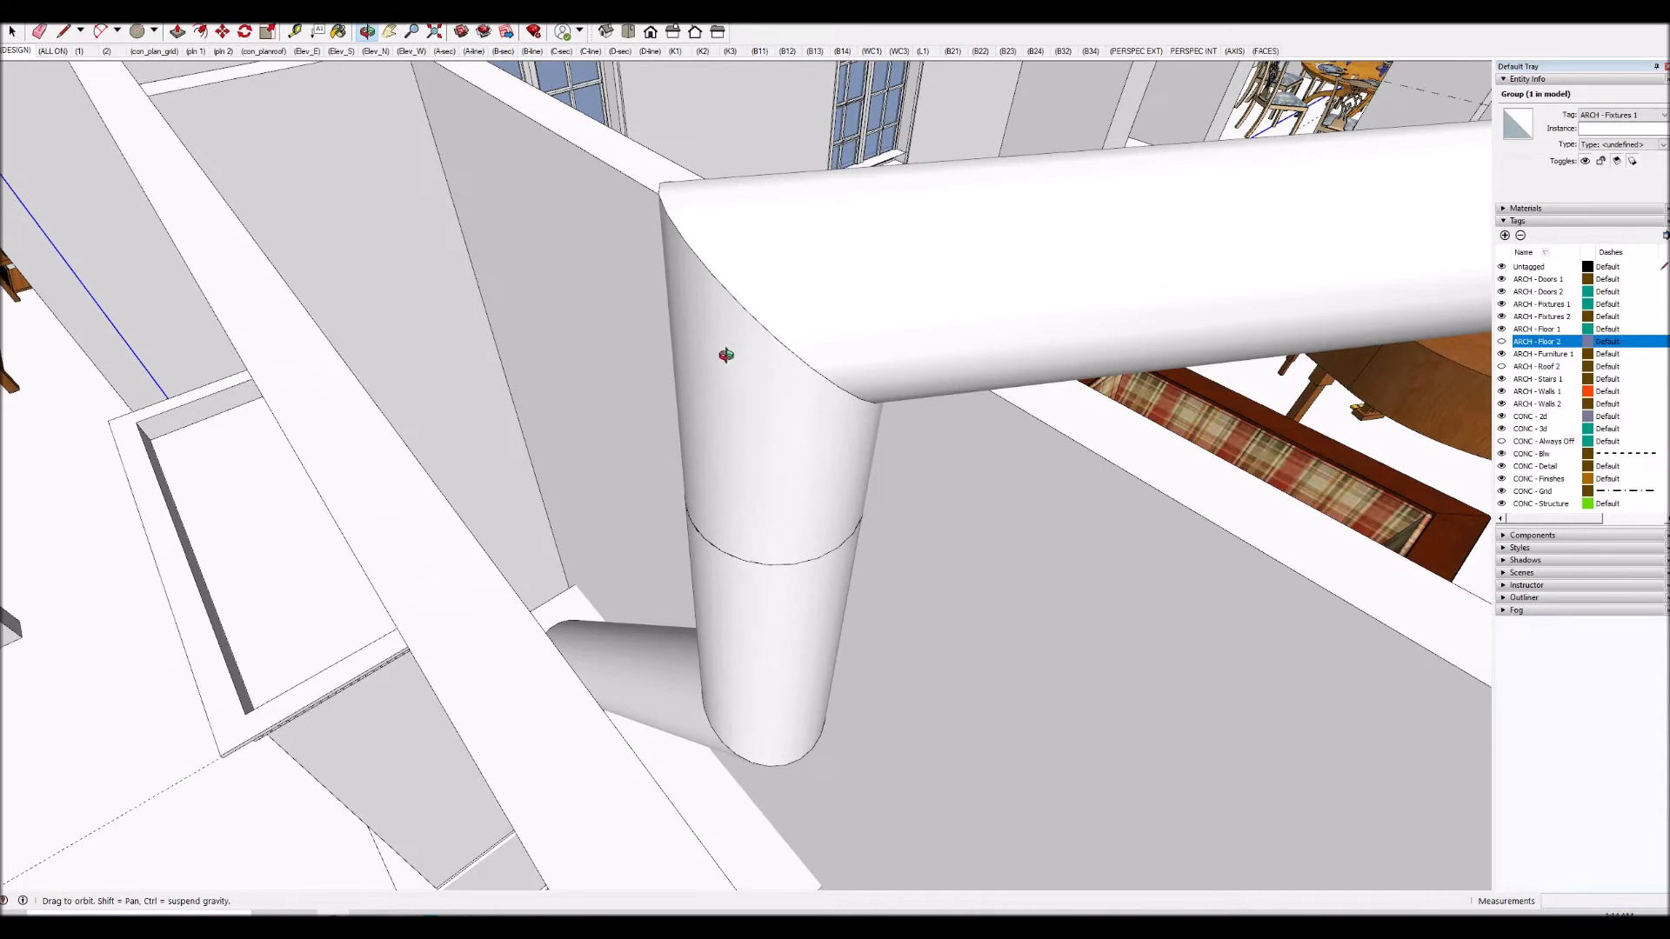
{"action": "scroll", "coordinate": [729, 379], "scroll_direction": "down", "scroll_amount": 5}
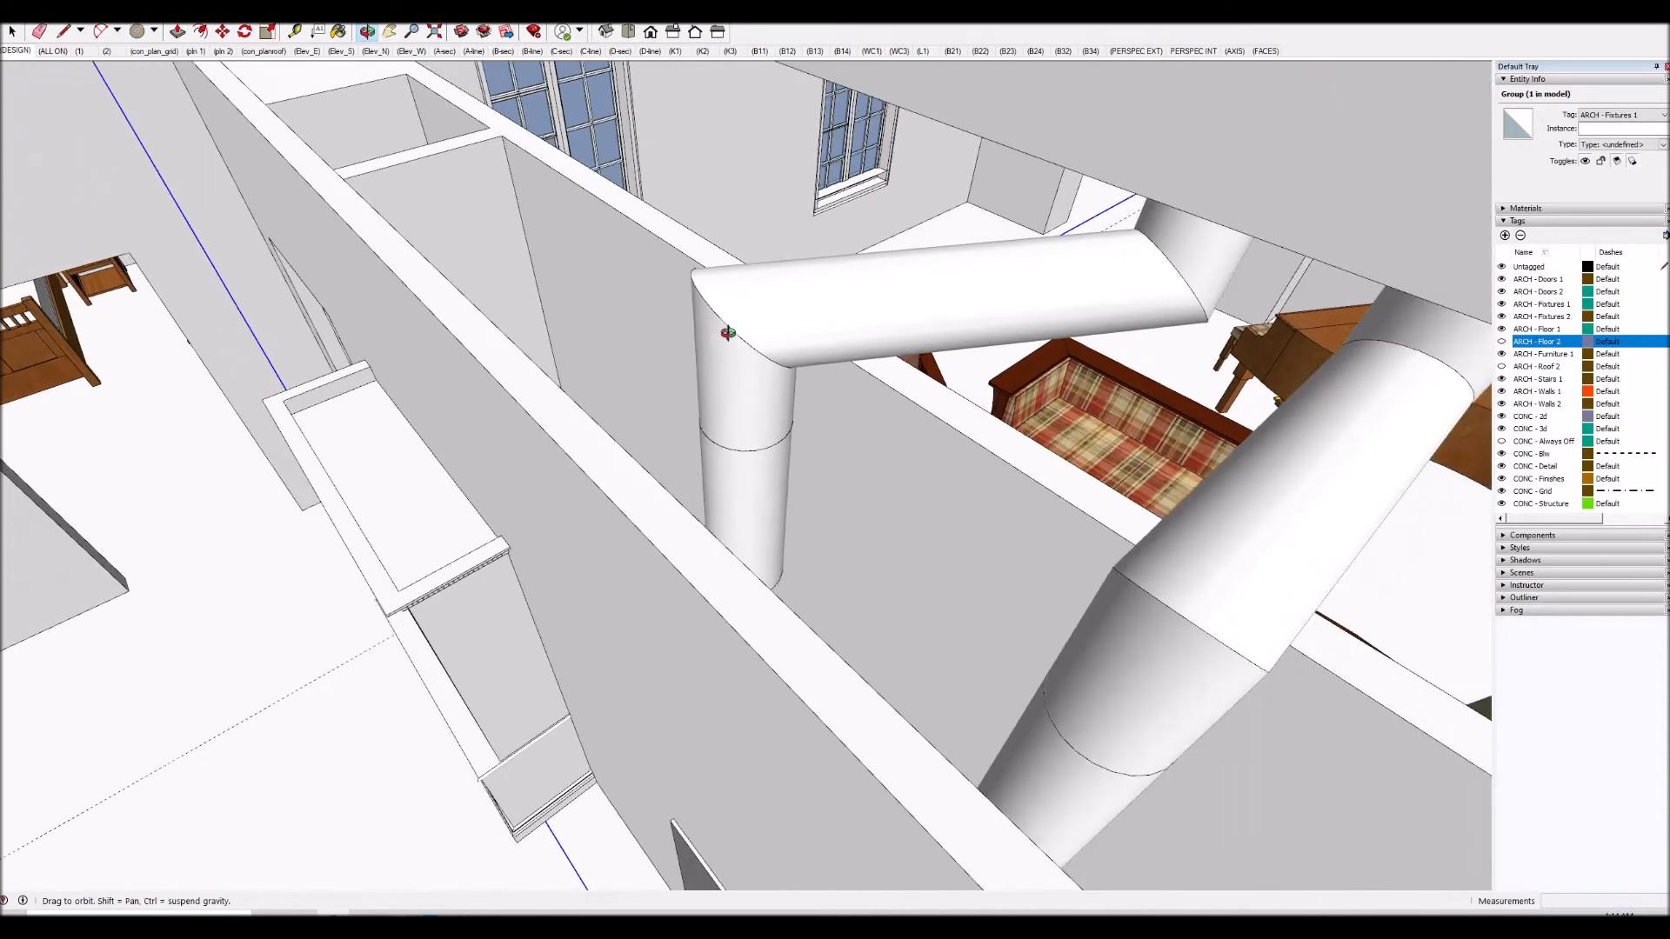
{"action": "scroll", "coordinate": [728, 330], "scroll_direction": "down", "scroll_amount": 3}
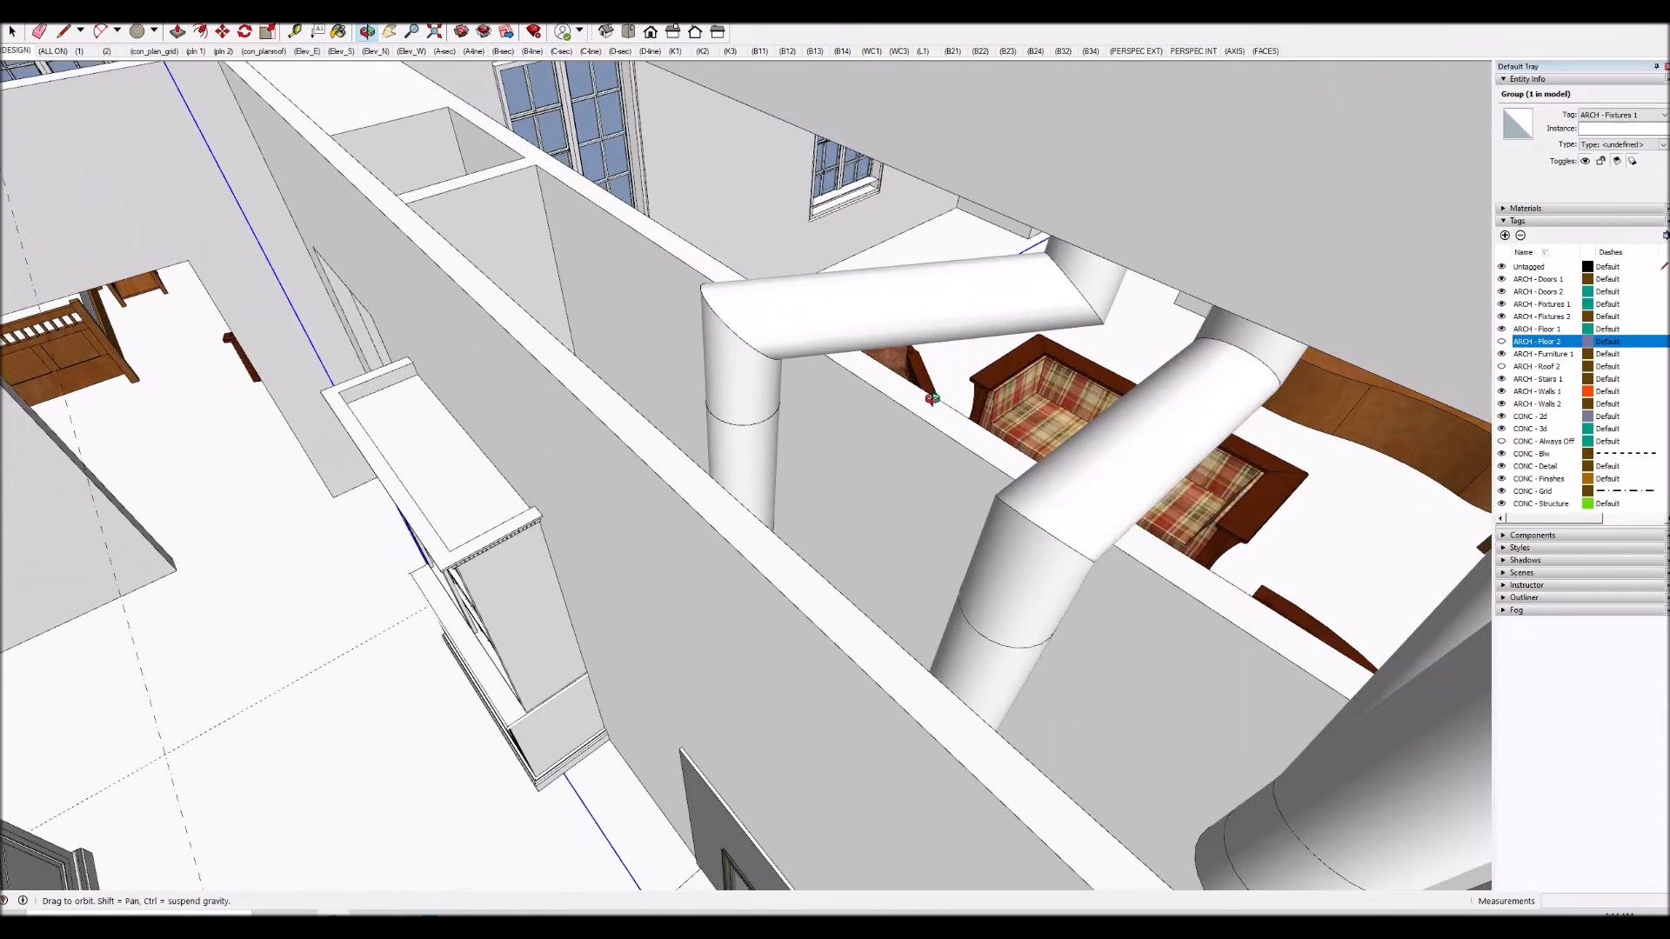
Examine the horizontal flue offsets between the ground floor walls and the upper floor from a low angle.
{"action": "left_click_drag", "start_coordinate": [942, 397], "coordinate": [840, 439]}
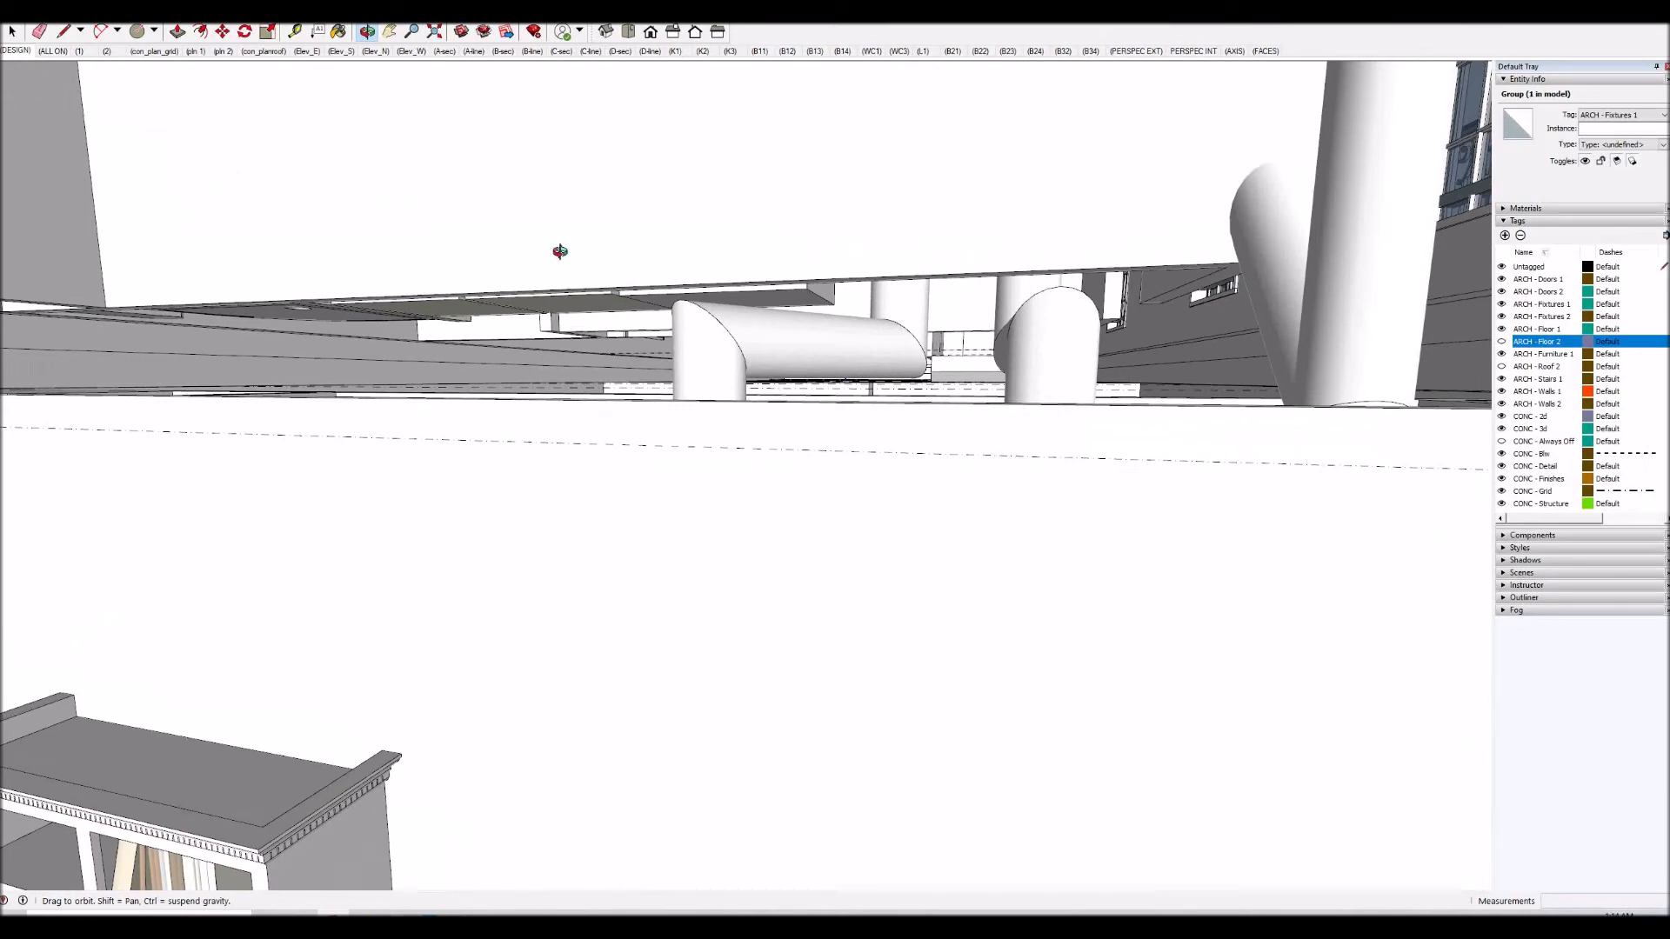
{"action": "left_click_drag", "start_coordinate": [786, 516], "coordinate": [729, 593]}
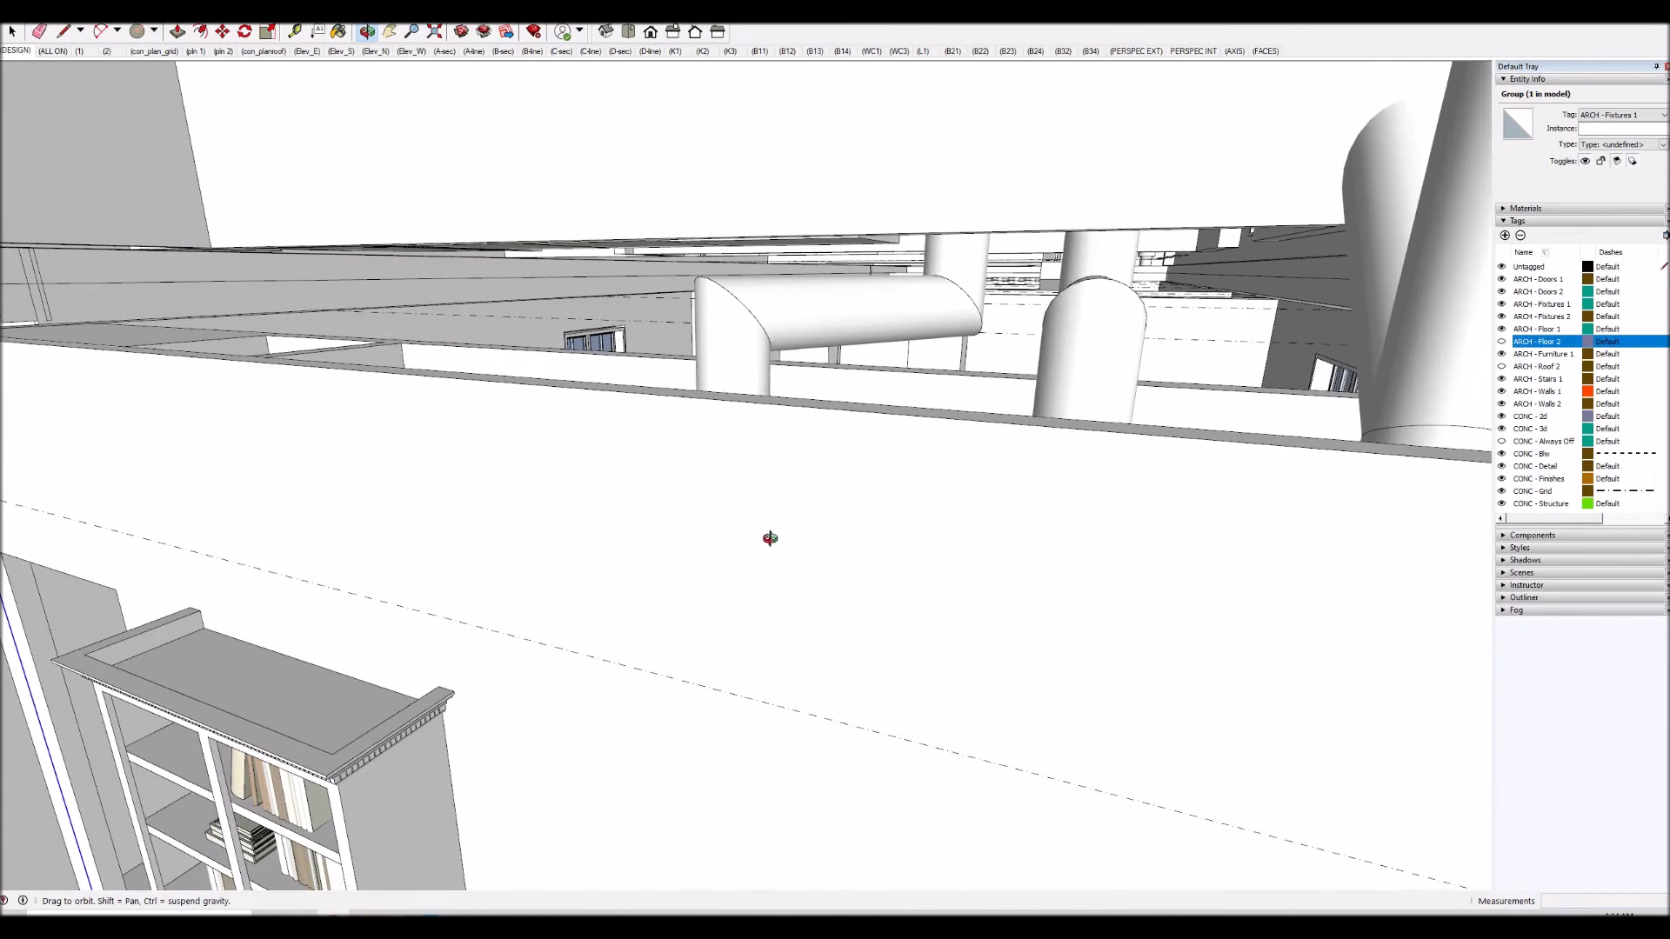
{"action": "left_click_drag", "start_coordinate": [771, 537], "coordinate": [792, 452]}
{"action": "left_click_drag", "start_coordinate": [782, 342], "coordinate": [703, 378]}
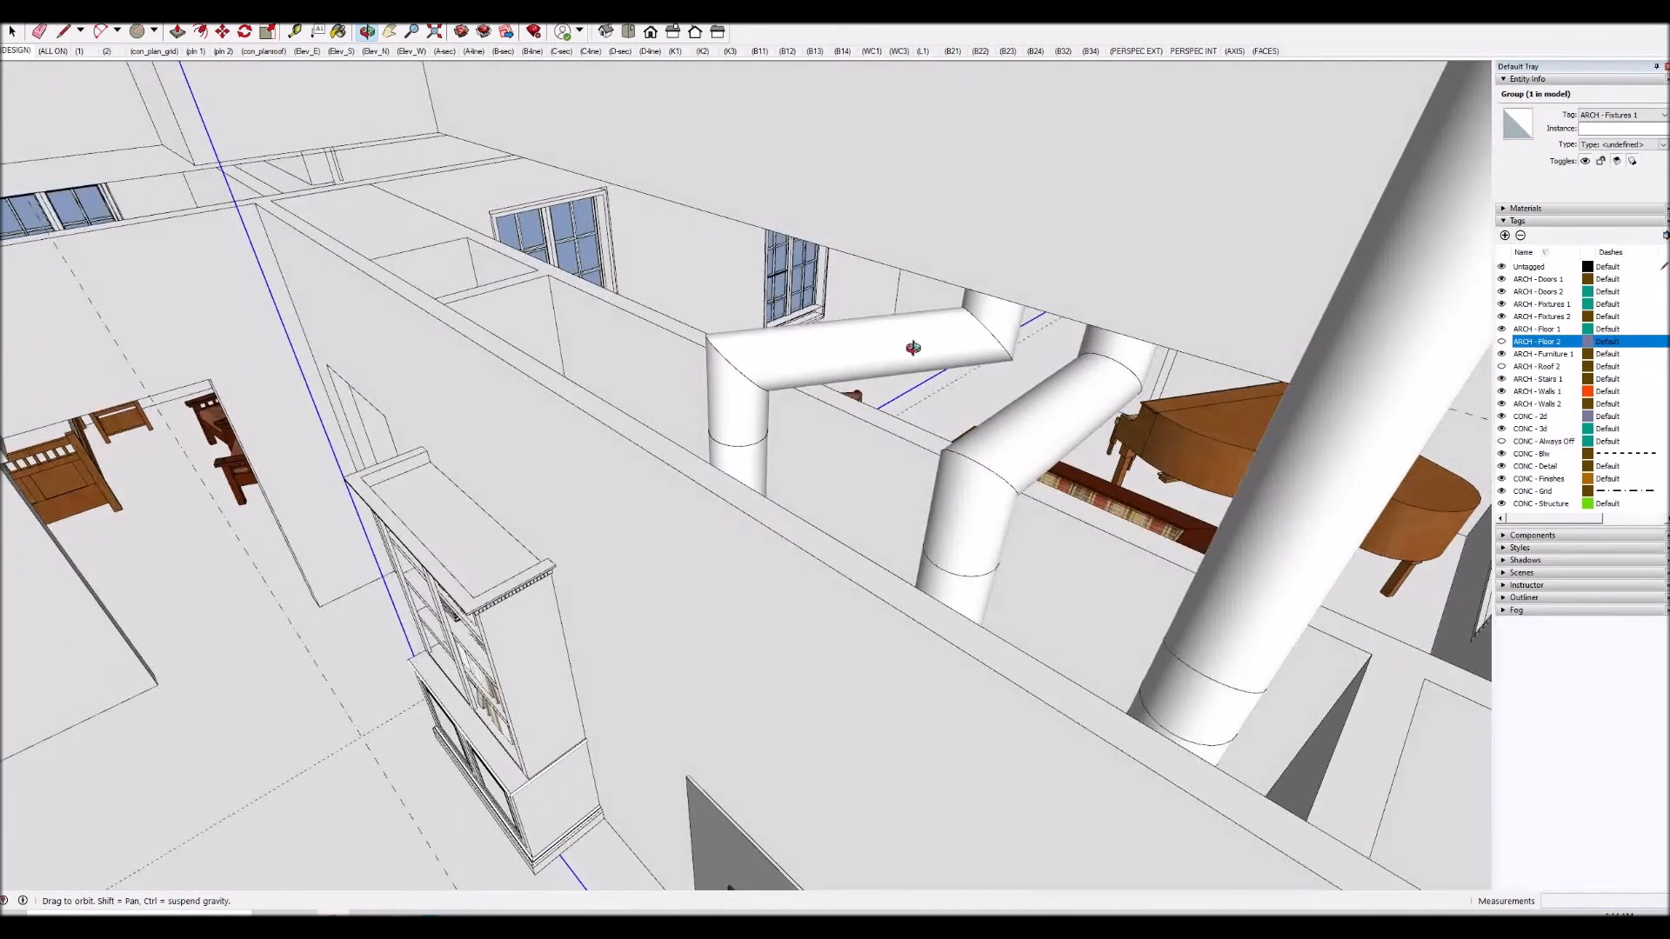
{"action": "left_click_drag", "start_coordinate": [1023, 341], "coordinate": [967, 416]}
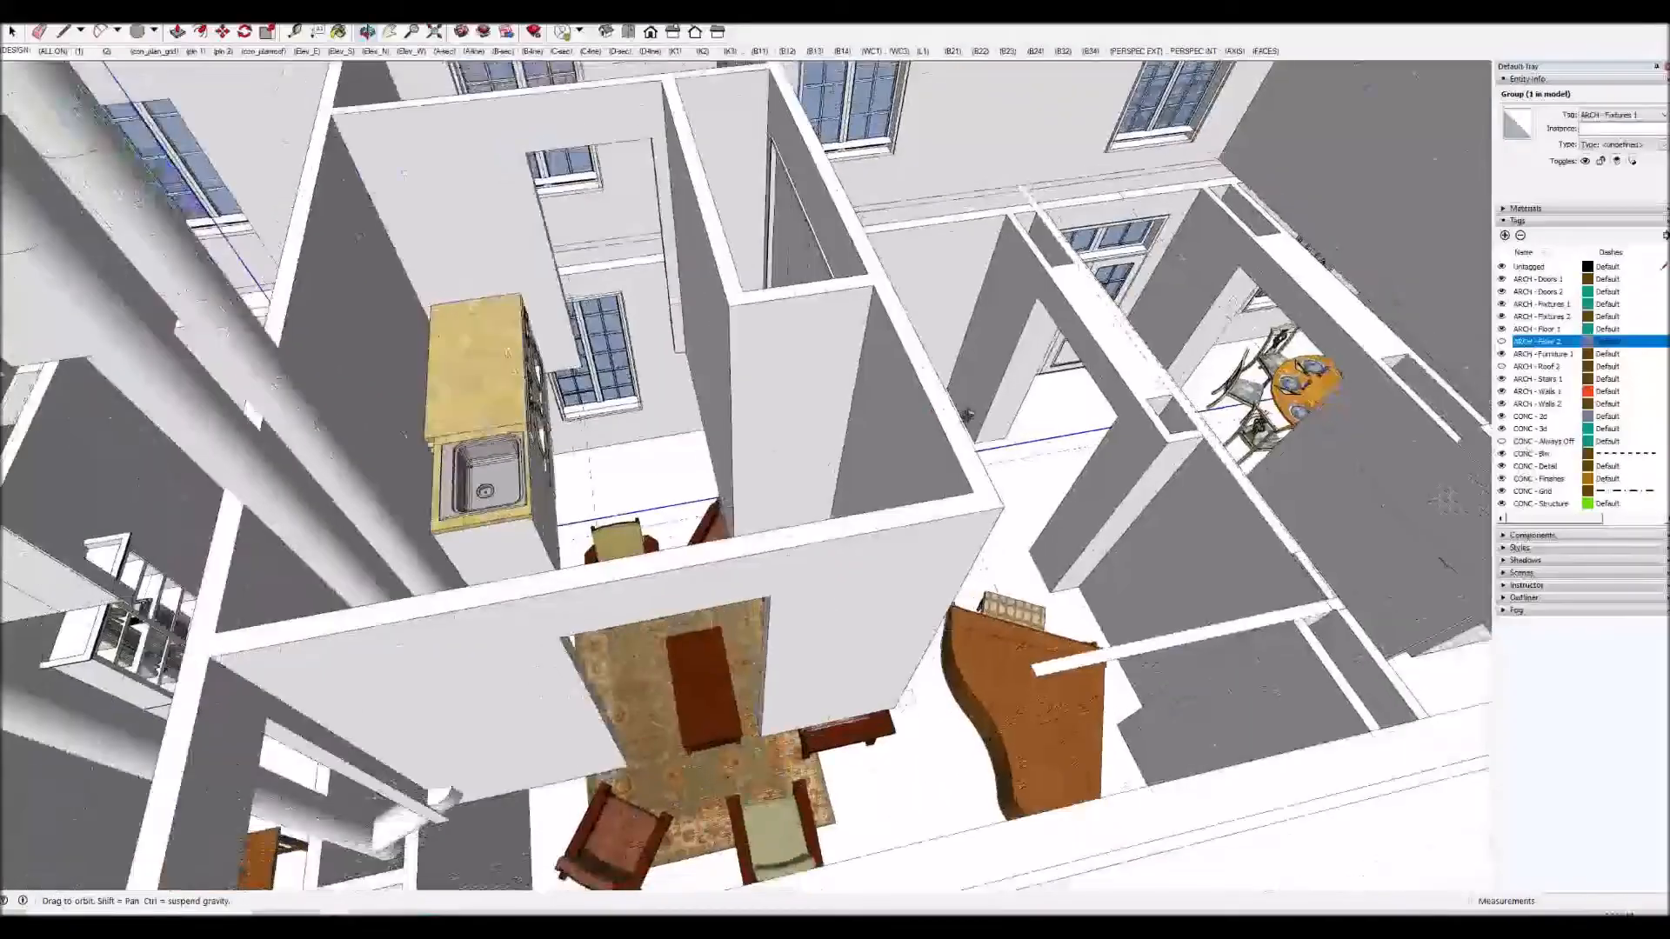
Show the ARCH - Floor 2 tag again and view the flues from above and from outside the house.
{"action": "scroll", "coordinate": [968, 416], "scroll_direction": "down", "scroll_amount": 2}
{"action": "middle_click_drag", "start_coordinate": [968, 416], "coordinate": [967, 521]}
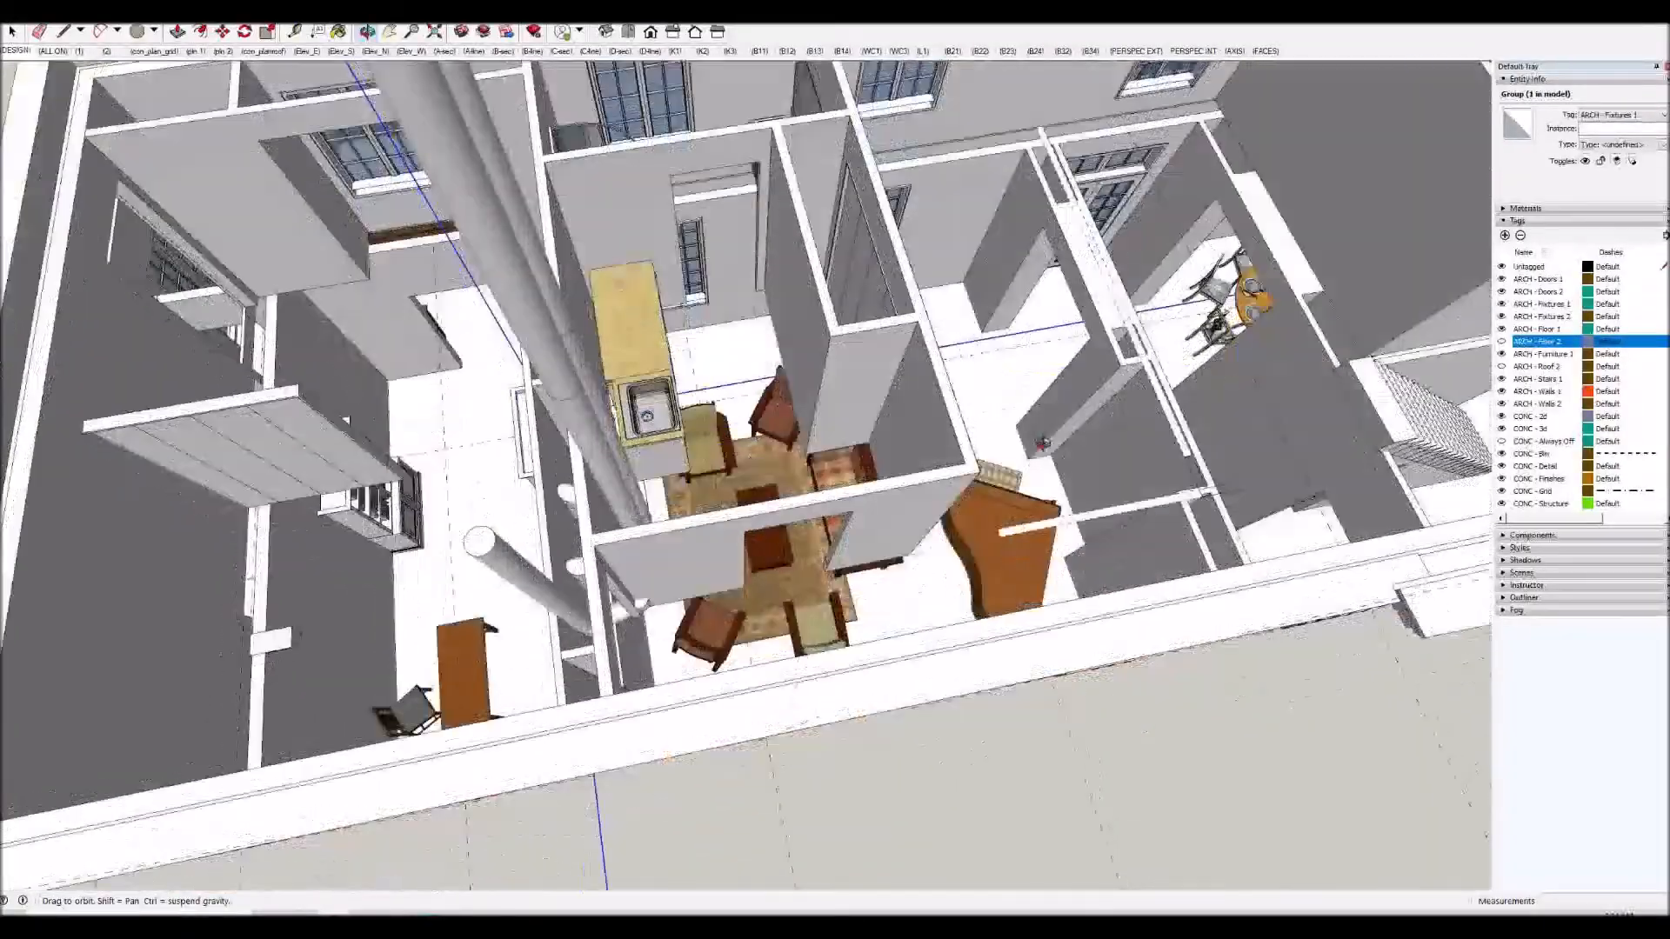
{"action": "left_click", "coordinate": [1502, 341]}
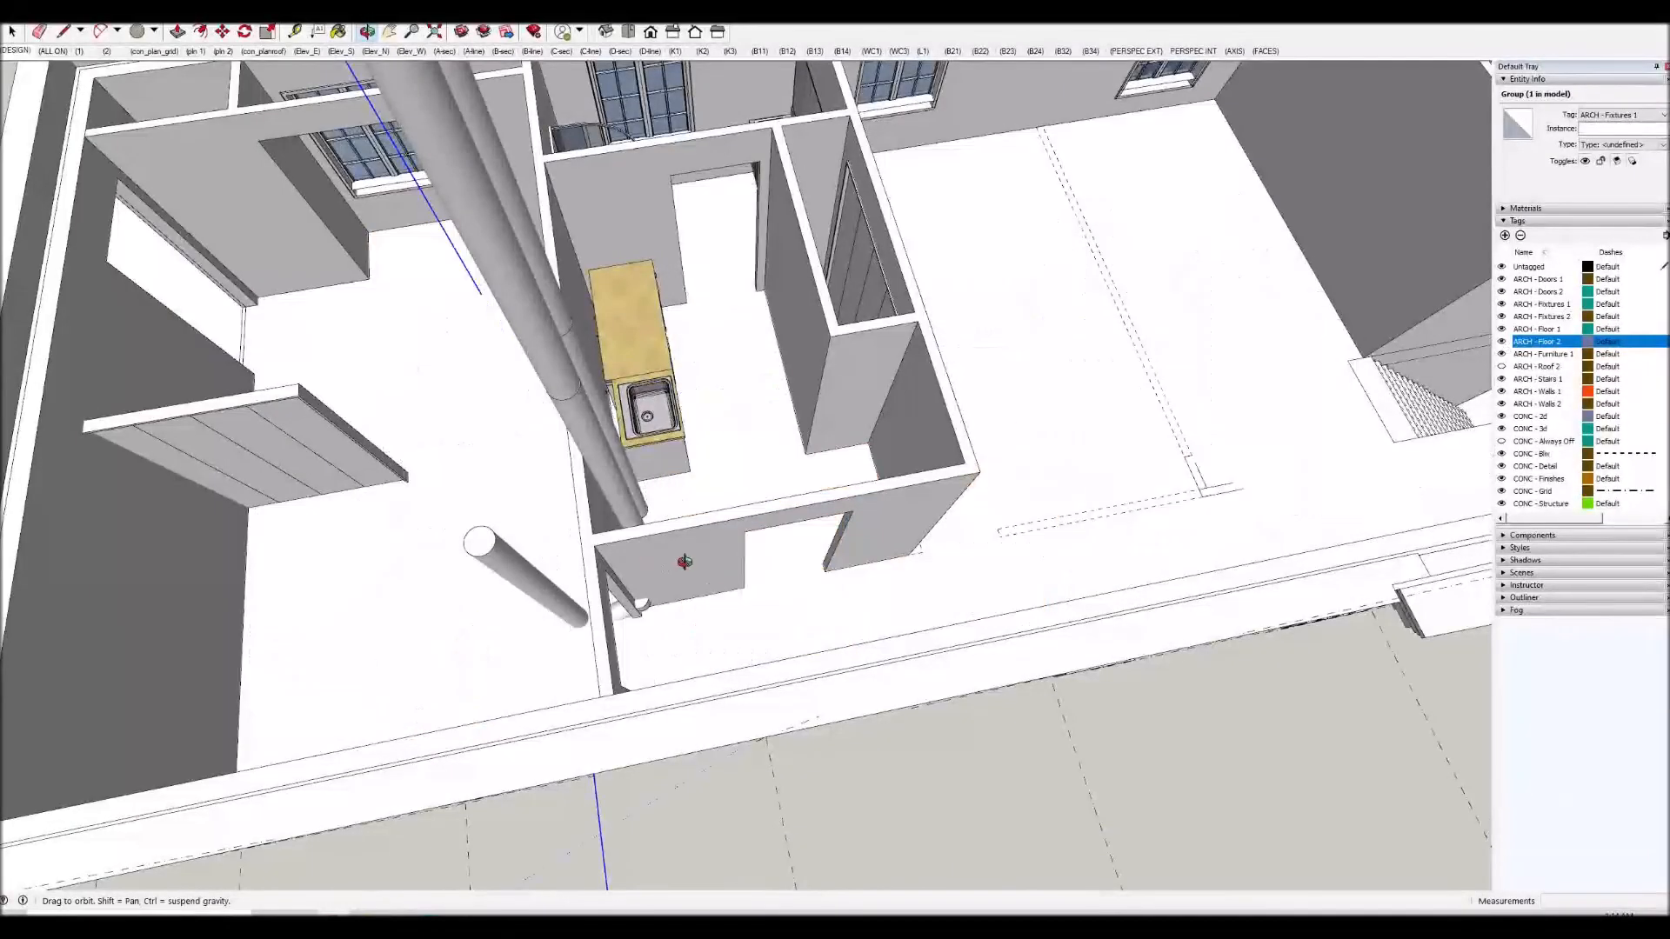
{"action": "scroll", "coordinate": [759, 572], "scroll_direction": "down", "scroll_amount": 2}
{"action": "middle_click_drag", "start_coordinate": [759, 572], "coordinate": [766, 554]}
{"action": "scroll", "coordinate": [766, 555], "scroll_direction": "down", "scroll_amount": 2}
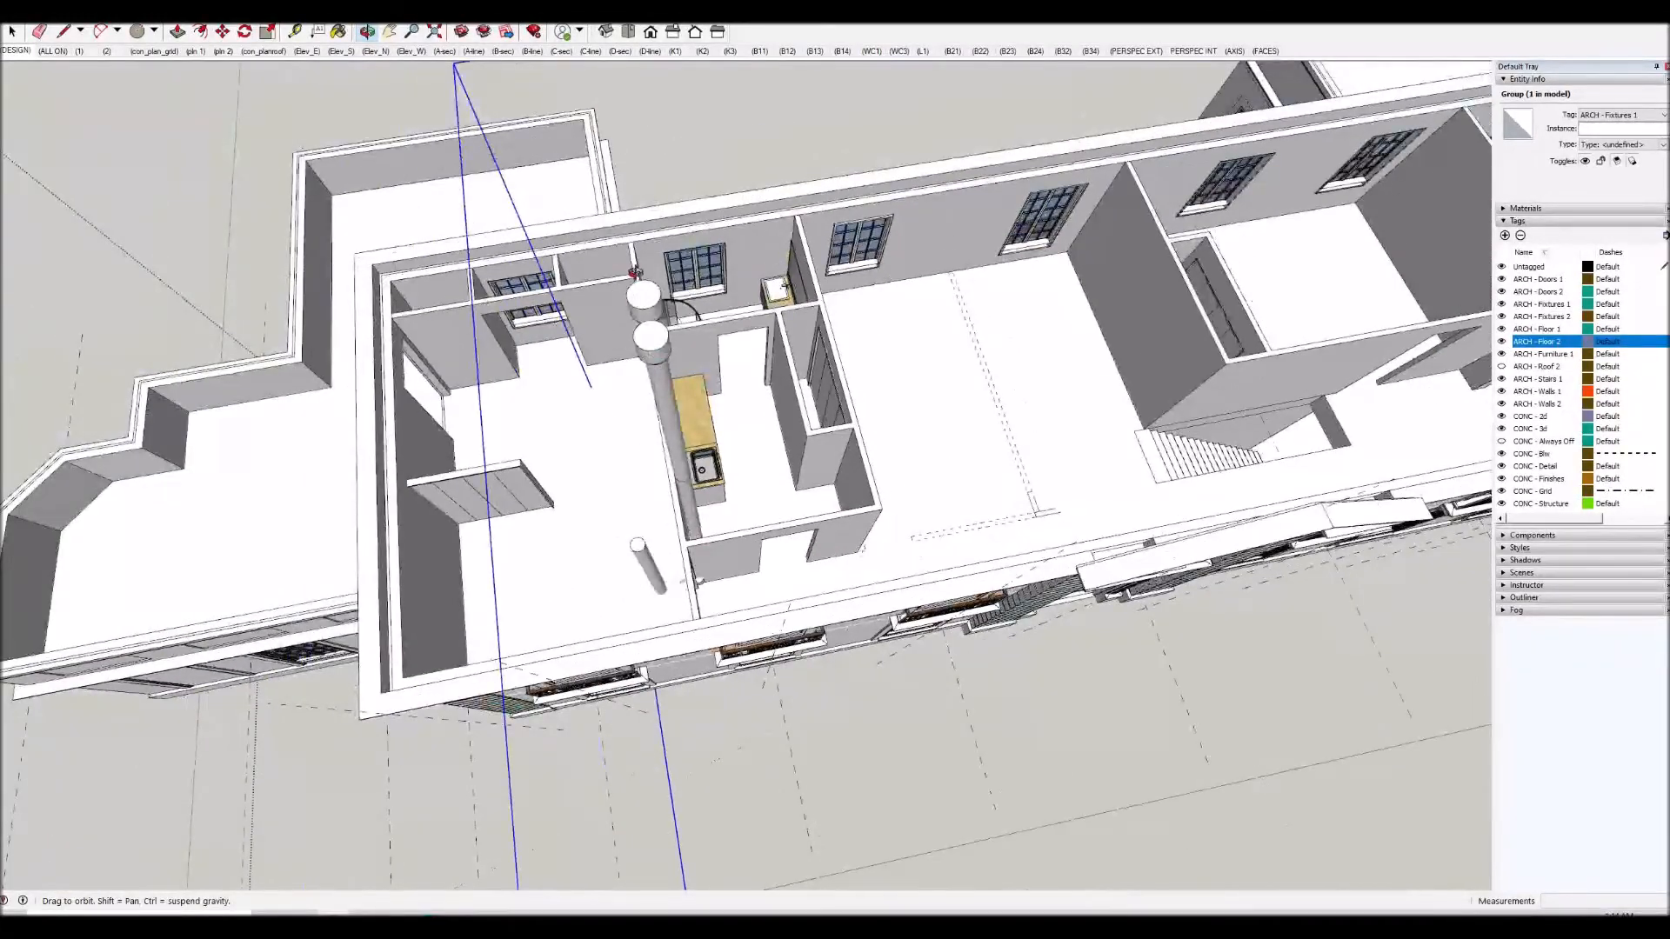
{"action": "middle_click_drag", "start_coordinate": [660, 500], "coordinate": [770, 435]}
{"action": "scroll", "coordinate": [727, 654], "scroll_direction": "down", "scroll_amount": 2}
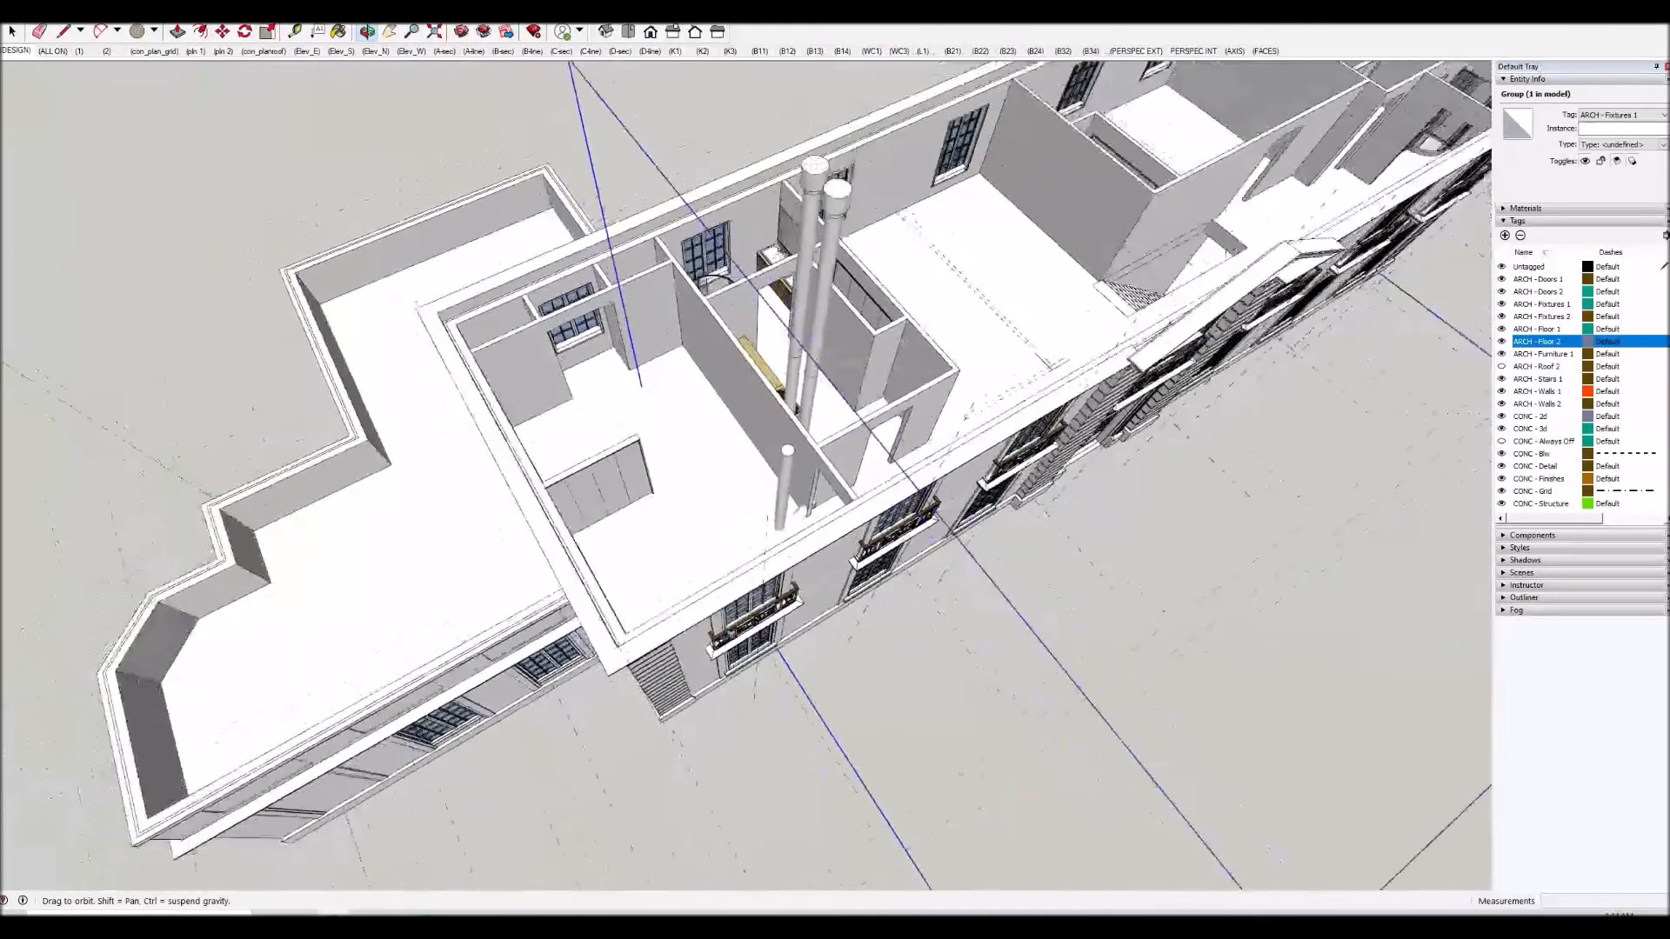
{"action": "middle_click_drag", "start_coordinate": [761, 600], "coordinate": [731, 212]}
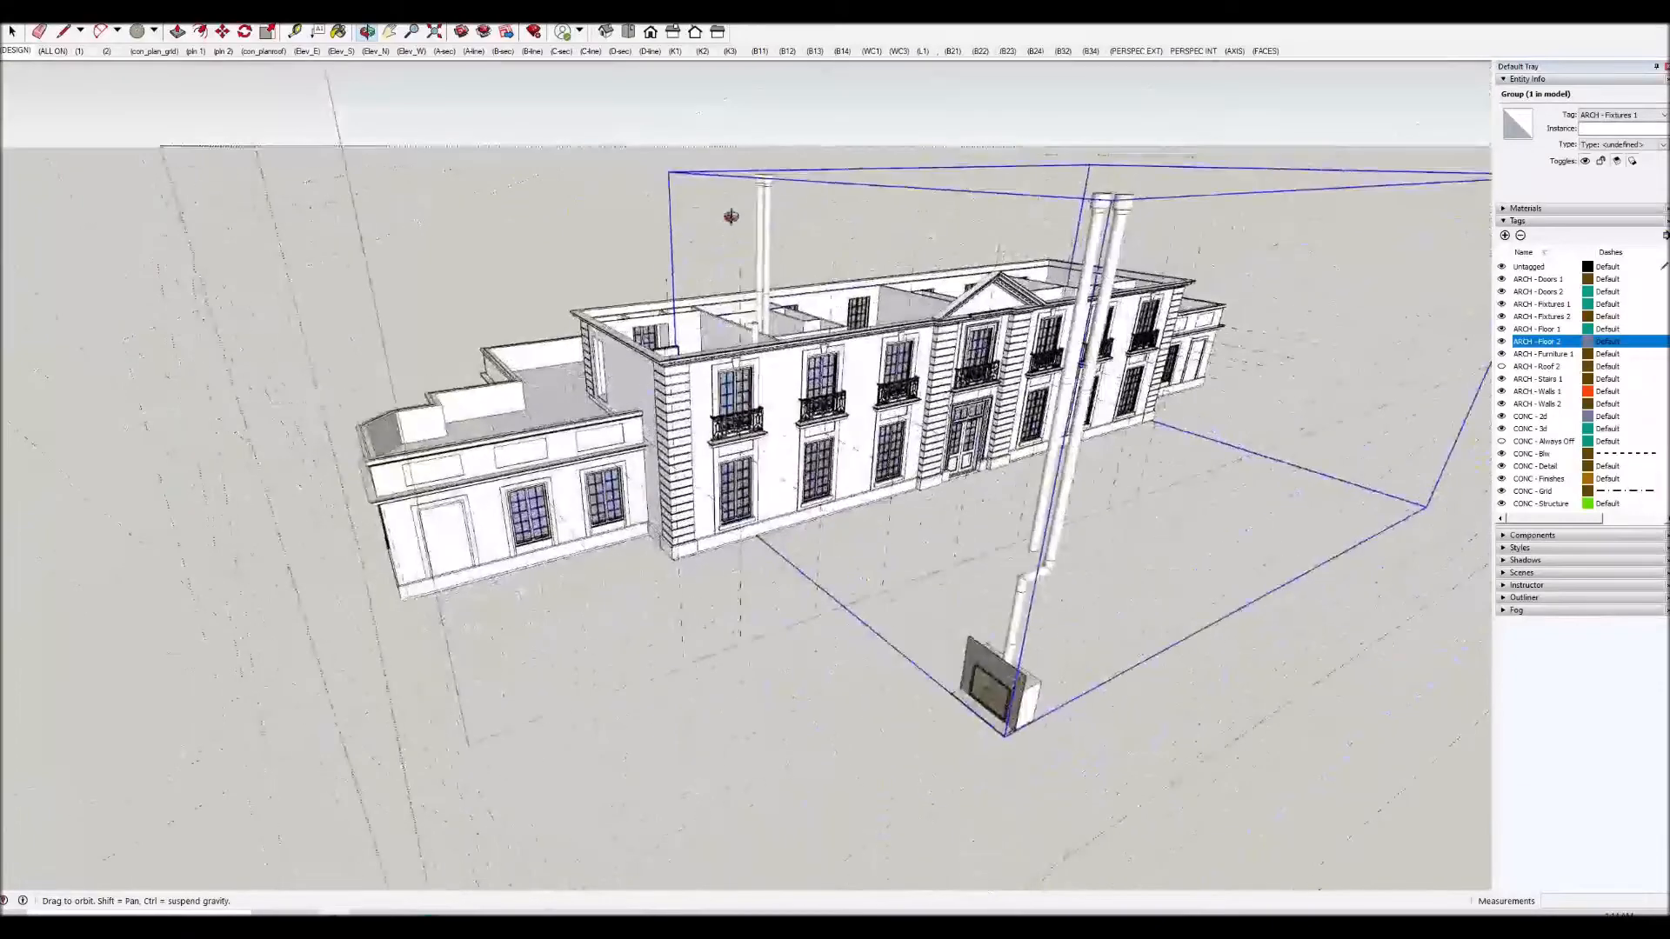
Delete the two short leftover flue pipe sections standing on the upper floor beside the bedroom partition wall.
{"action": "middle_click_drag", "start_coordinate": [749, 354], "coordinate": [758, 426]}
{"action": "scroll", "coordinate": [753, 324], "scroll_direction": "up", "scroll_amount": 3}
{"action": "middle_click_drag", "start_coordinate": [753, 557], "coordinate": [758, 576]}
{"action": "key", "text": "Escape"}
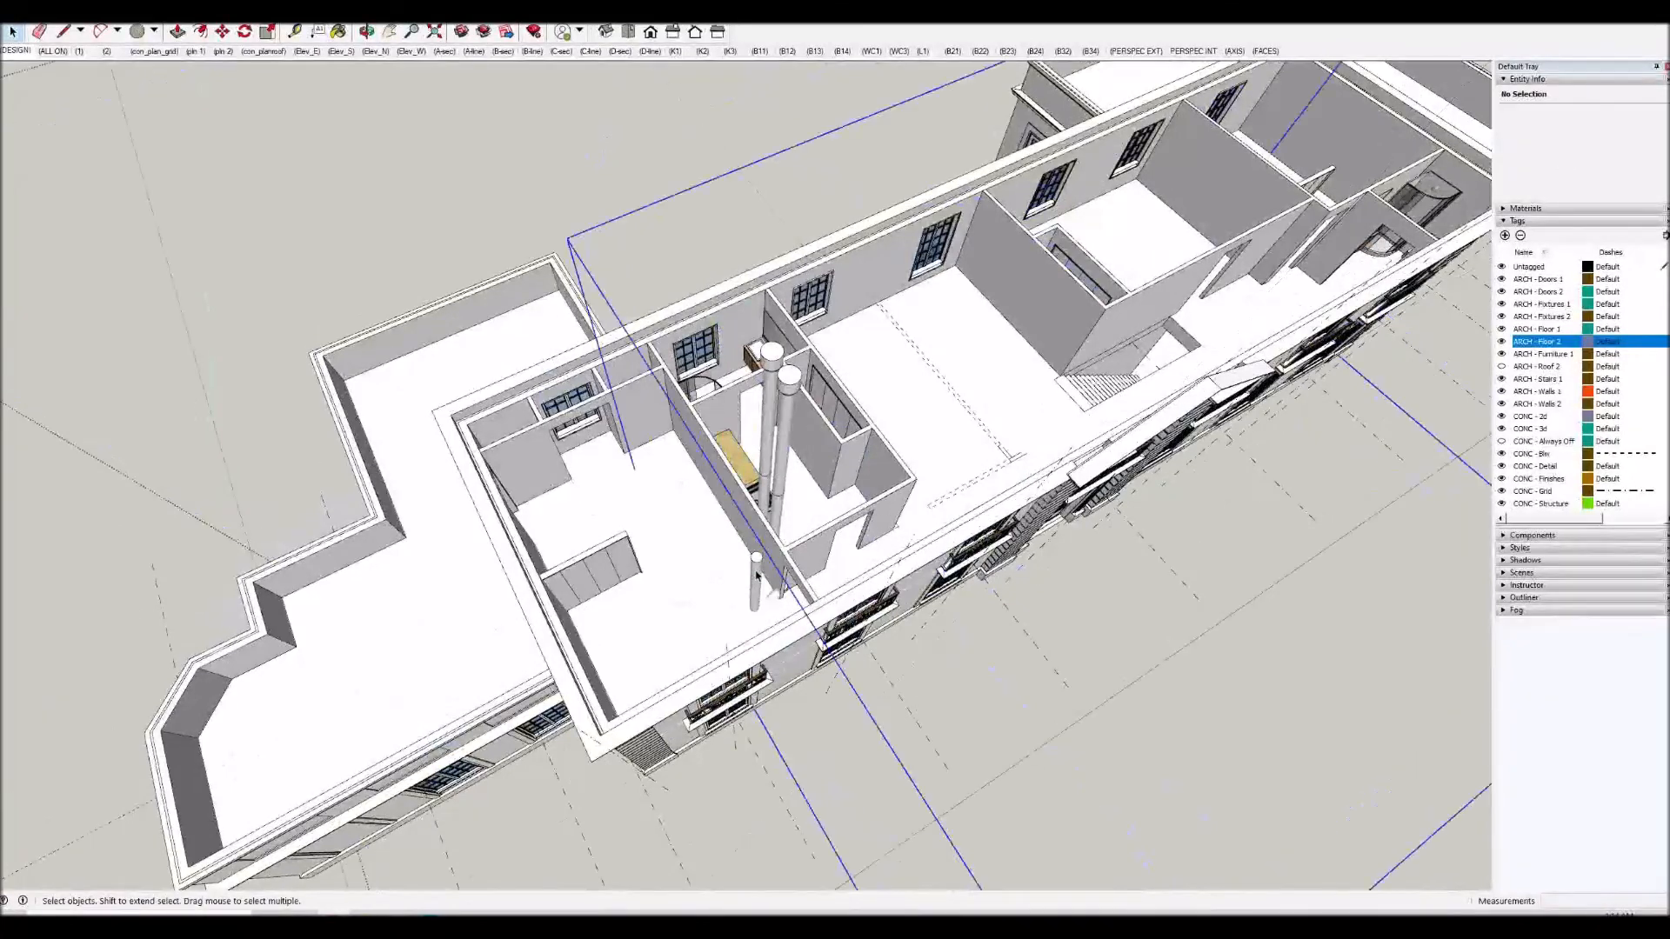
{"action": "double_click", "coordinate": [757, 574]}
{"action": "double_click", "coordinate": [757, 574]}
{"action": "left_click", "coordinate": [756, 574]}
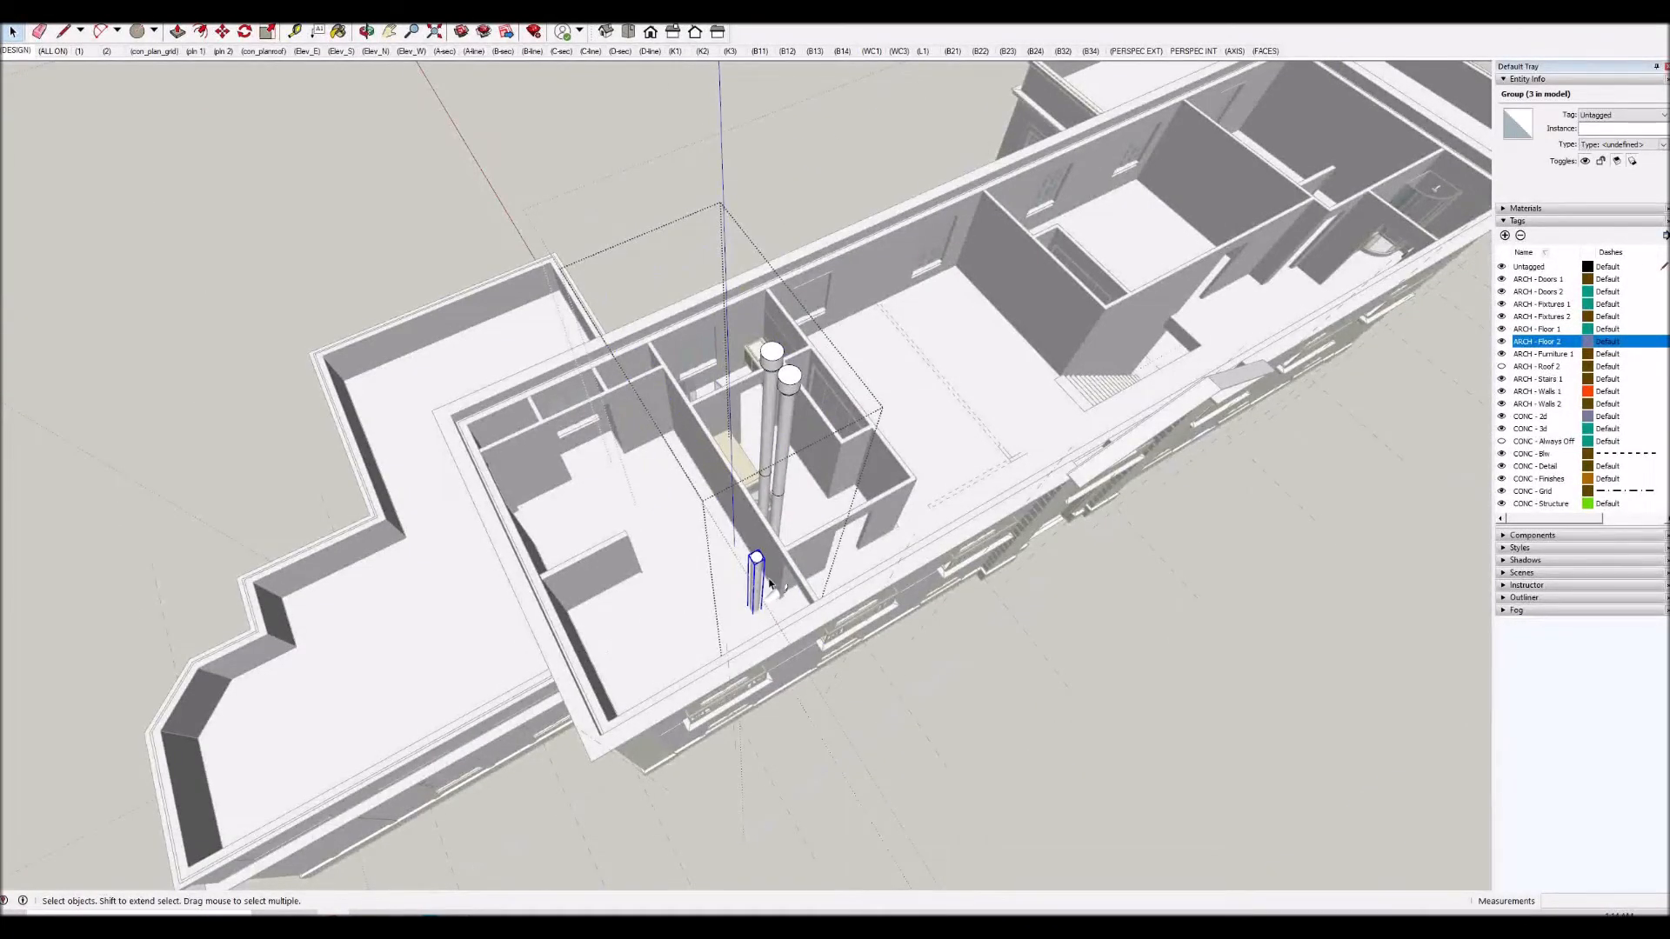
{"action": "key", "text": "Delete"}
{"action": "scroll", "coordinate": [769, 585], "scroll_direction": "up", "scroll_amount": 3}
{"action": "left_click", "coordinate": [774, 608]}
{"action": "key", "text": "Delete"}
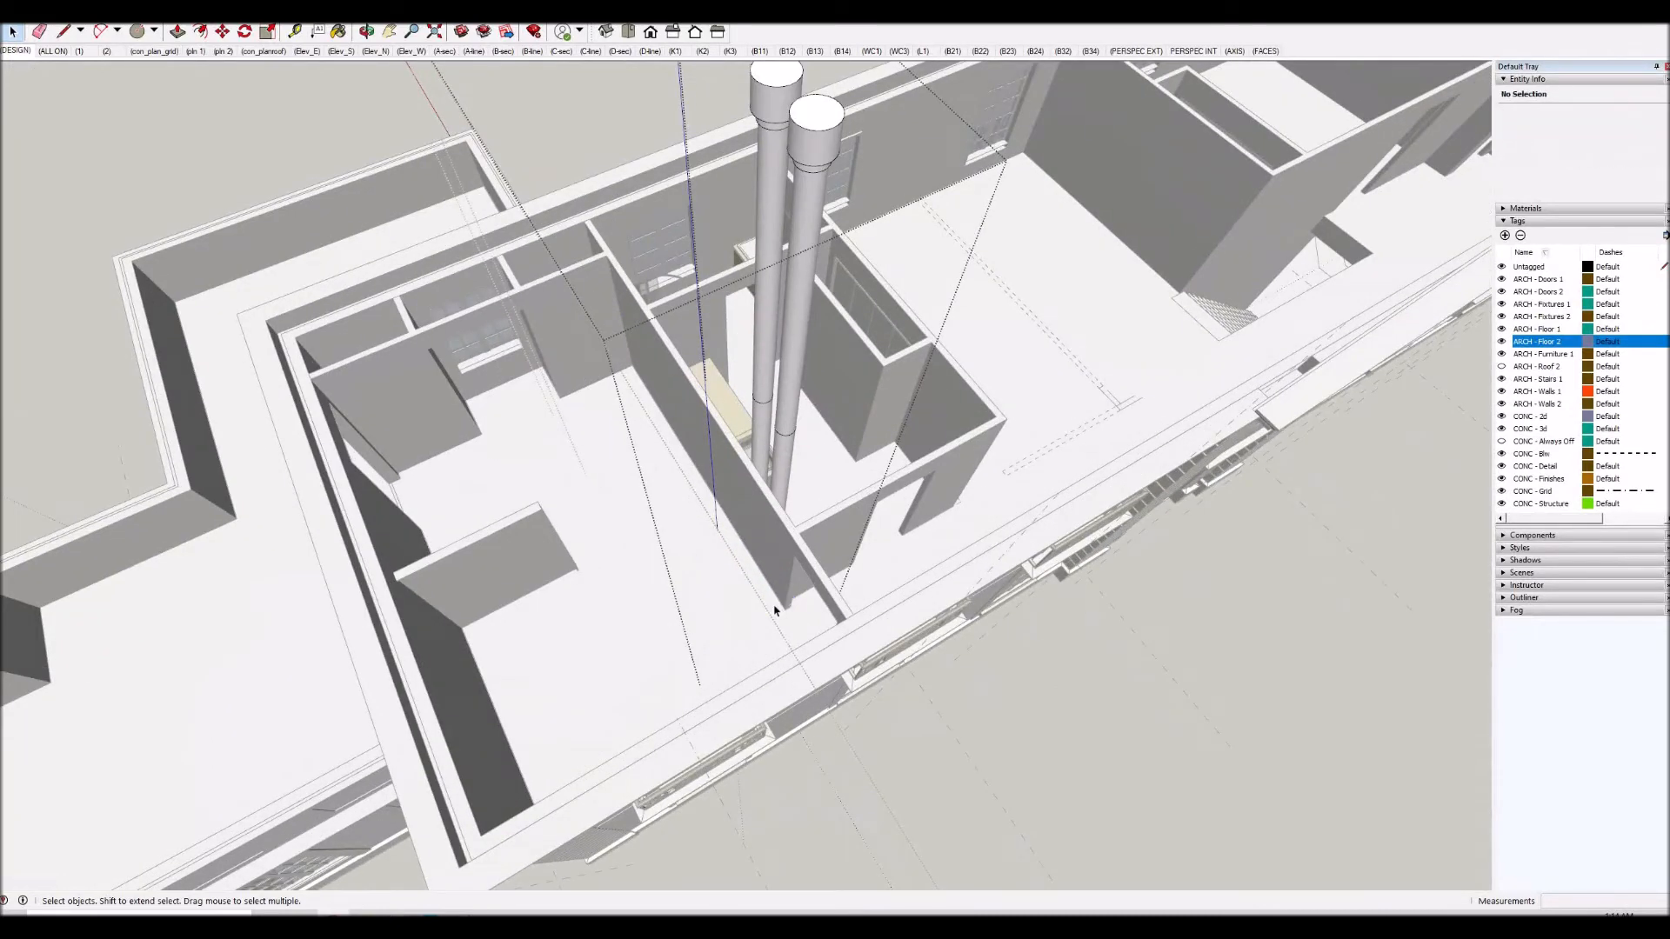
Show the ARCH - Roof 2 tag and view the two flues where they pass through the roof.
{"action": "scroll", "coordinate": [756, 676], "scroll_direction": "down", "scroll_amount": 4}
{"action": "scroll", "coordinate": [711, 654], "scroll_direction": "up", "scroll_amount": 2}
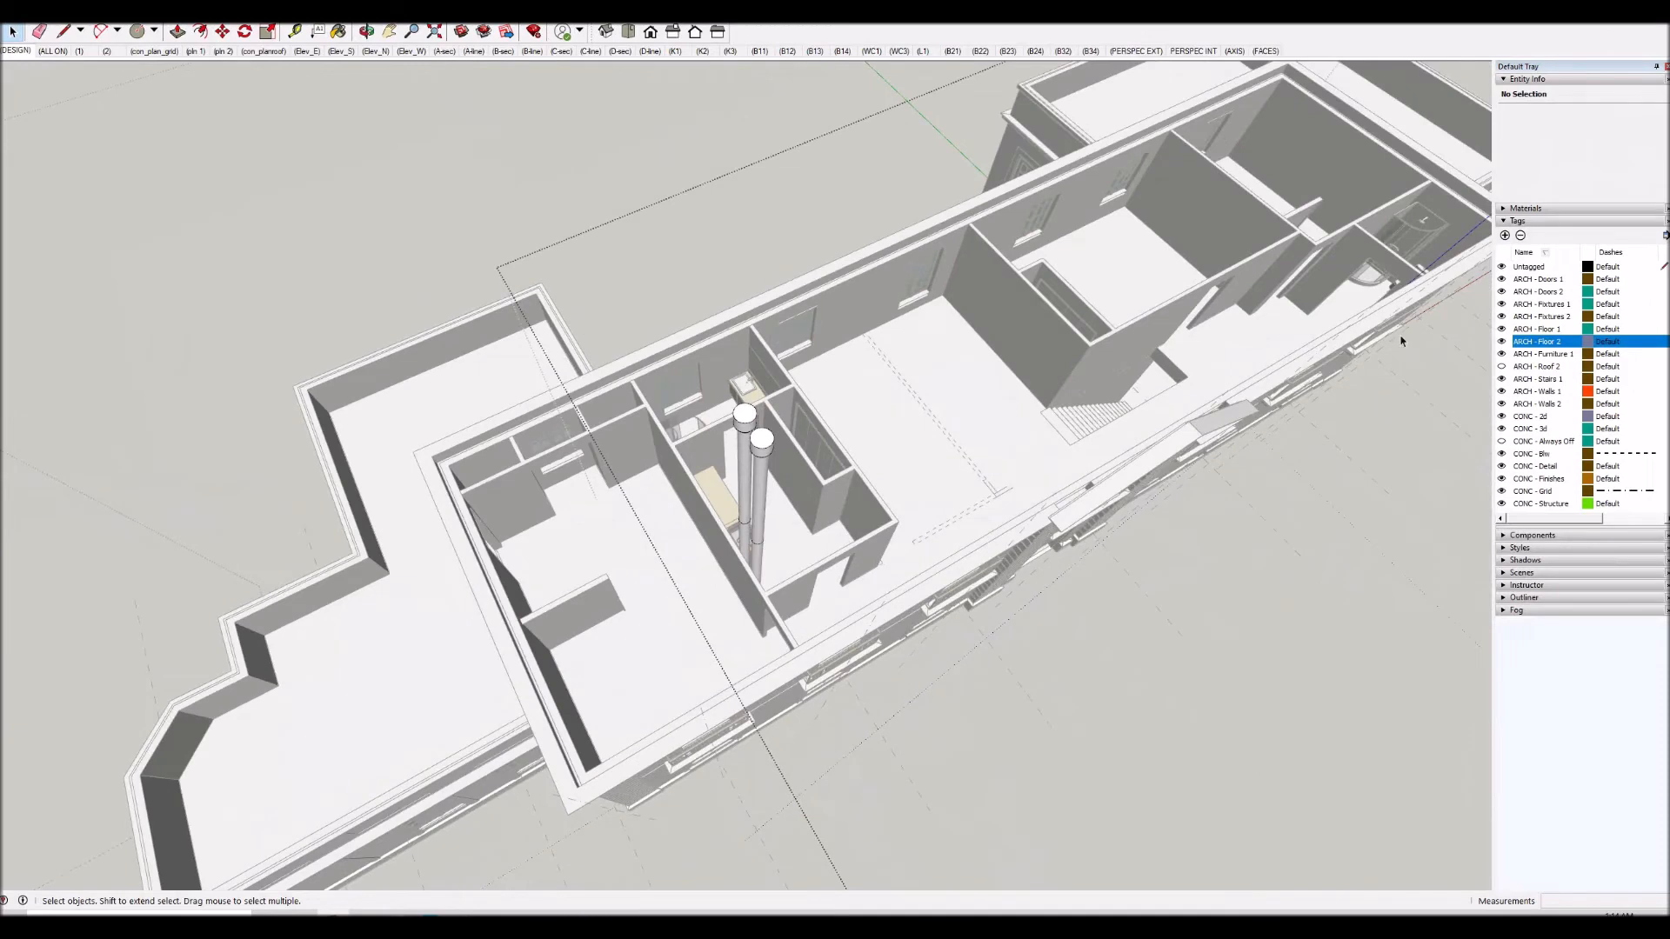
{"action": "left_click", "coordinate": [1501, 367]}
{"action": "middle_click_drag", "start_coordinate": [809, 566], "coordinate": [700, 634]}
{"action": "mouse_move", "coordinate": [738, 571]}
{"action": "middle_mouse_down"}
{"action": "mouse_move", "coordinate": [868, 354]}
{"action": "mouse_move", "coordinate": [839, 383]}
{"action": "mouse_move", "coordinate": [738, 634]}
{"action": "middle_mouse_up"}
{"action": "mouse_move", "coordinate": [929, 294]}
{"action": "middle_mouse_down"}
{"action": "mouse_move", "coordinate": [939, 212]}
{"action": "mouse_move", "coordinate": [891, 235]}
{"action": "middle_mouse_up"}
{"action": "scroll", "coordinate": [816, 271], "scroll_direction": "up", "scroll_amount": 6}
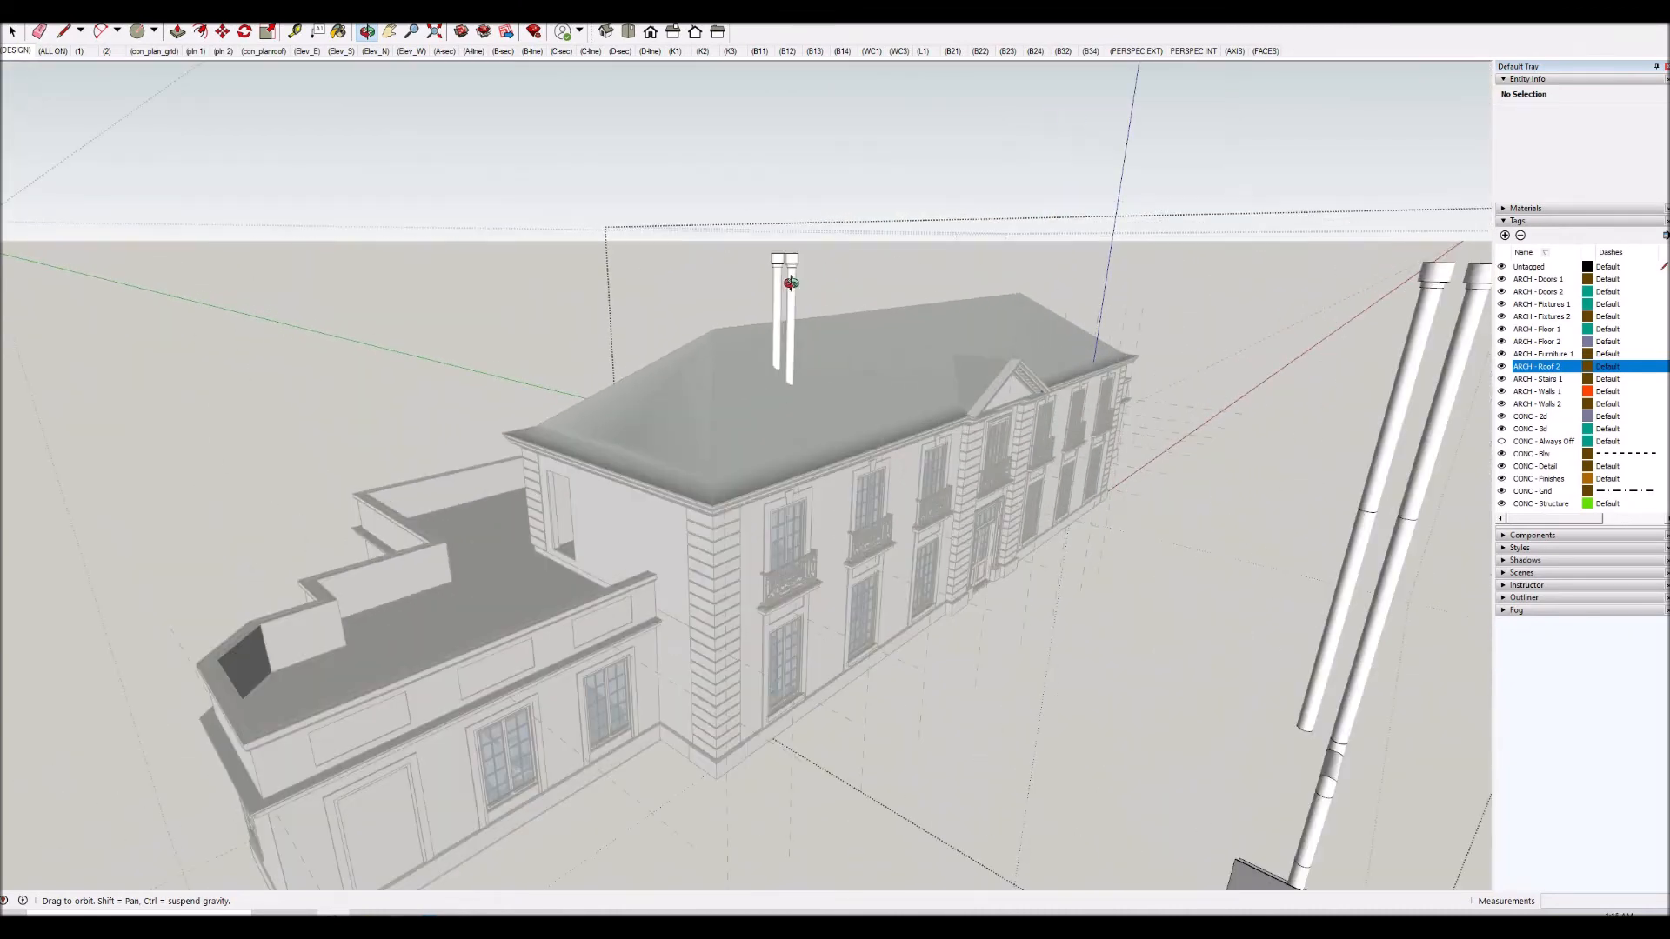
{"action": "middle_click_drag", "start_coordinate": [780, 324], "coordinate": [778, 222]}
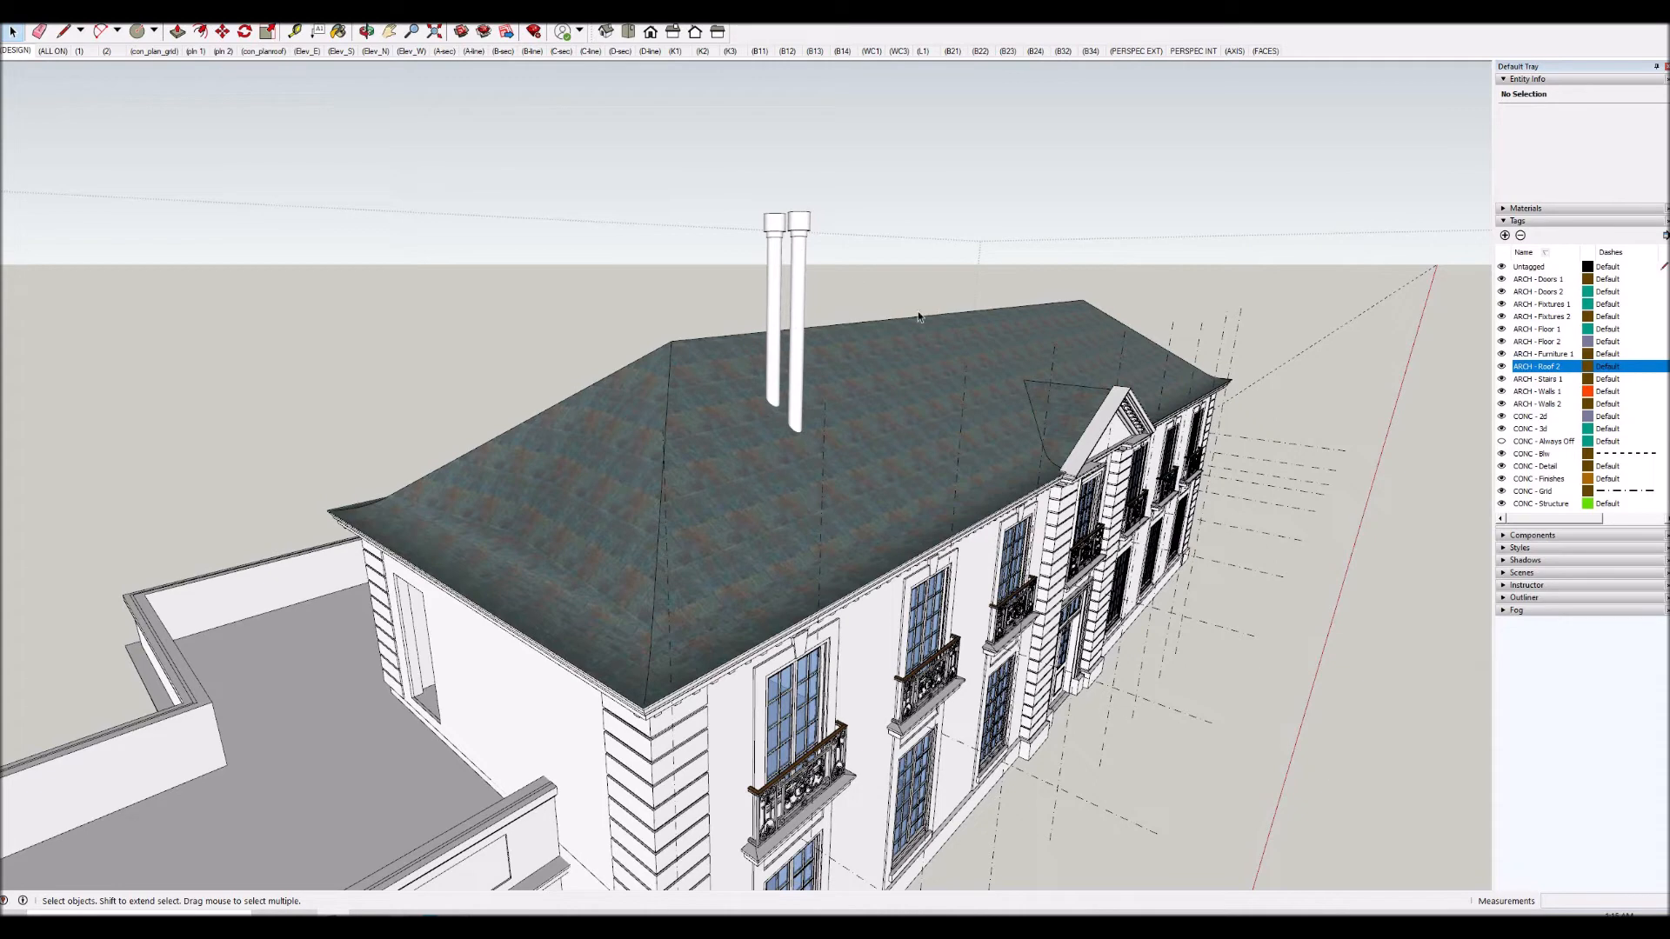
{"action": "scroll", "coordinate": [732, 348], "scroll_direction": "up", "scroll_amount": 3}
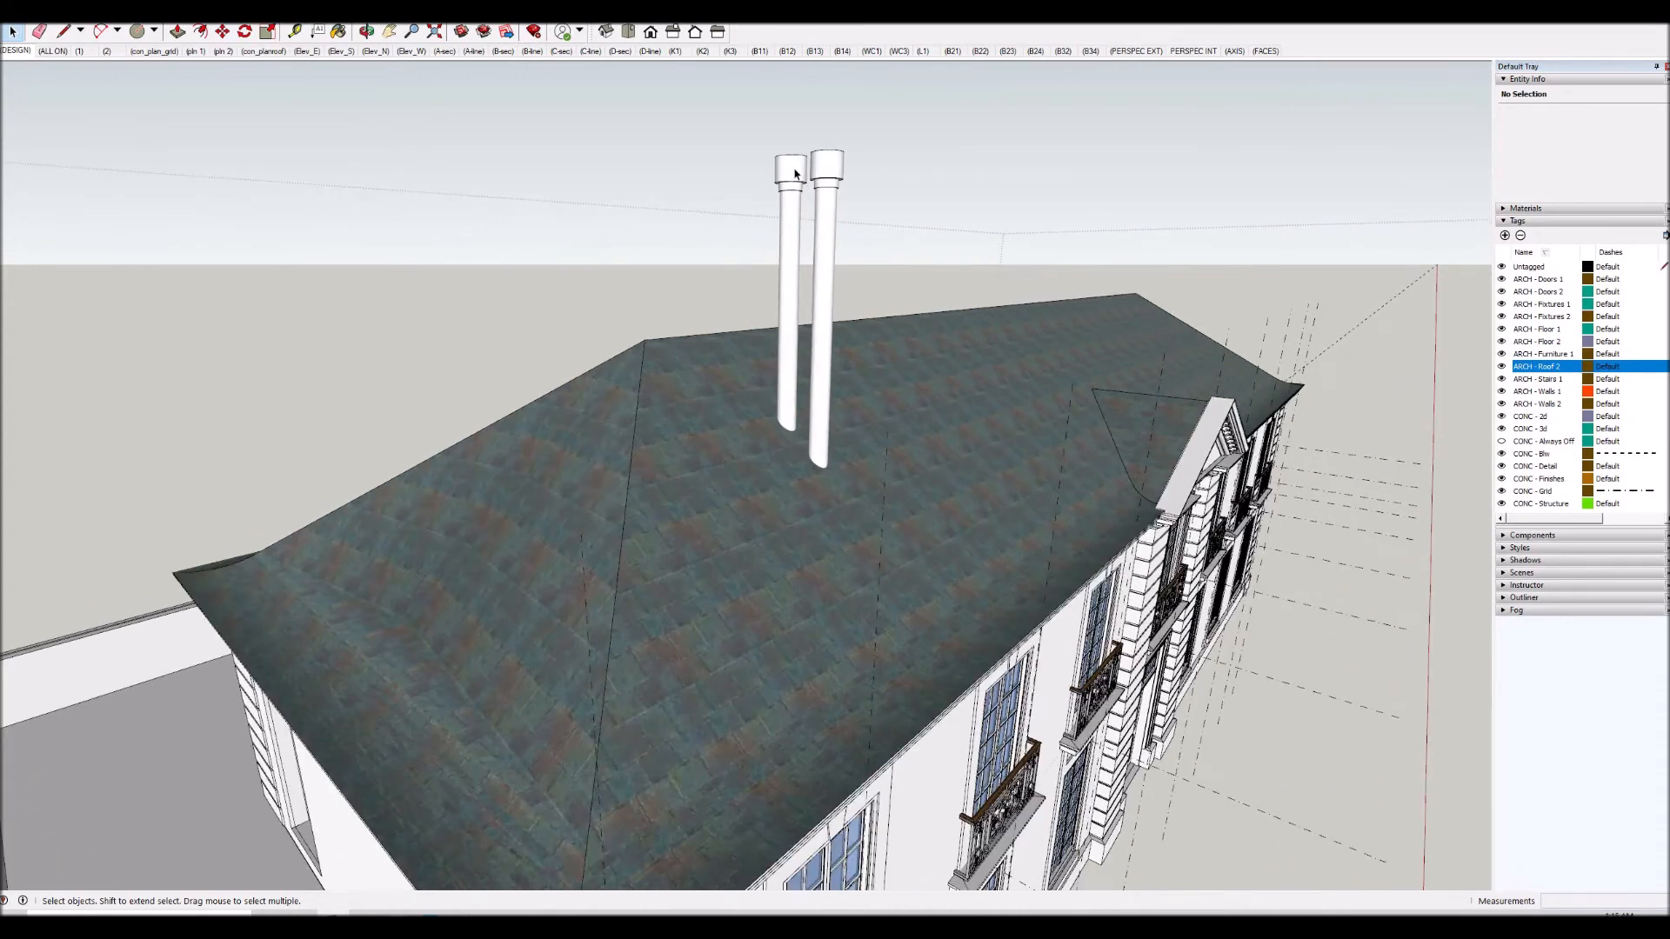
Try lowering the cap of the rear flue by 60 inches along its pipe above the roof.
{"action": "double_click", "coordinate": [794, 174]}
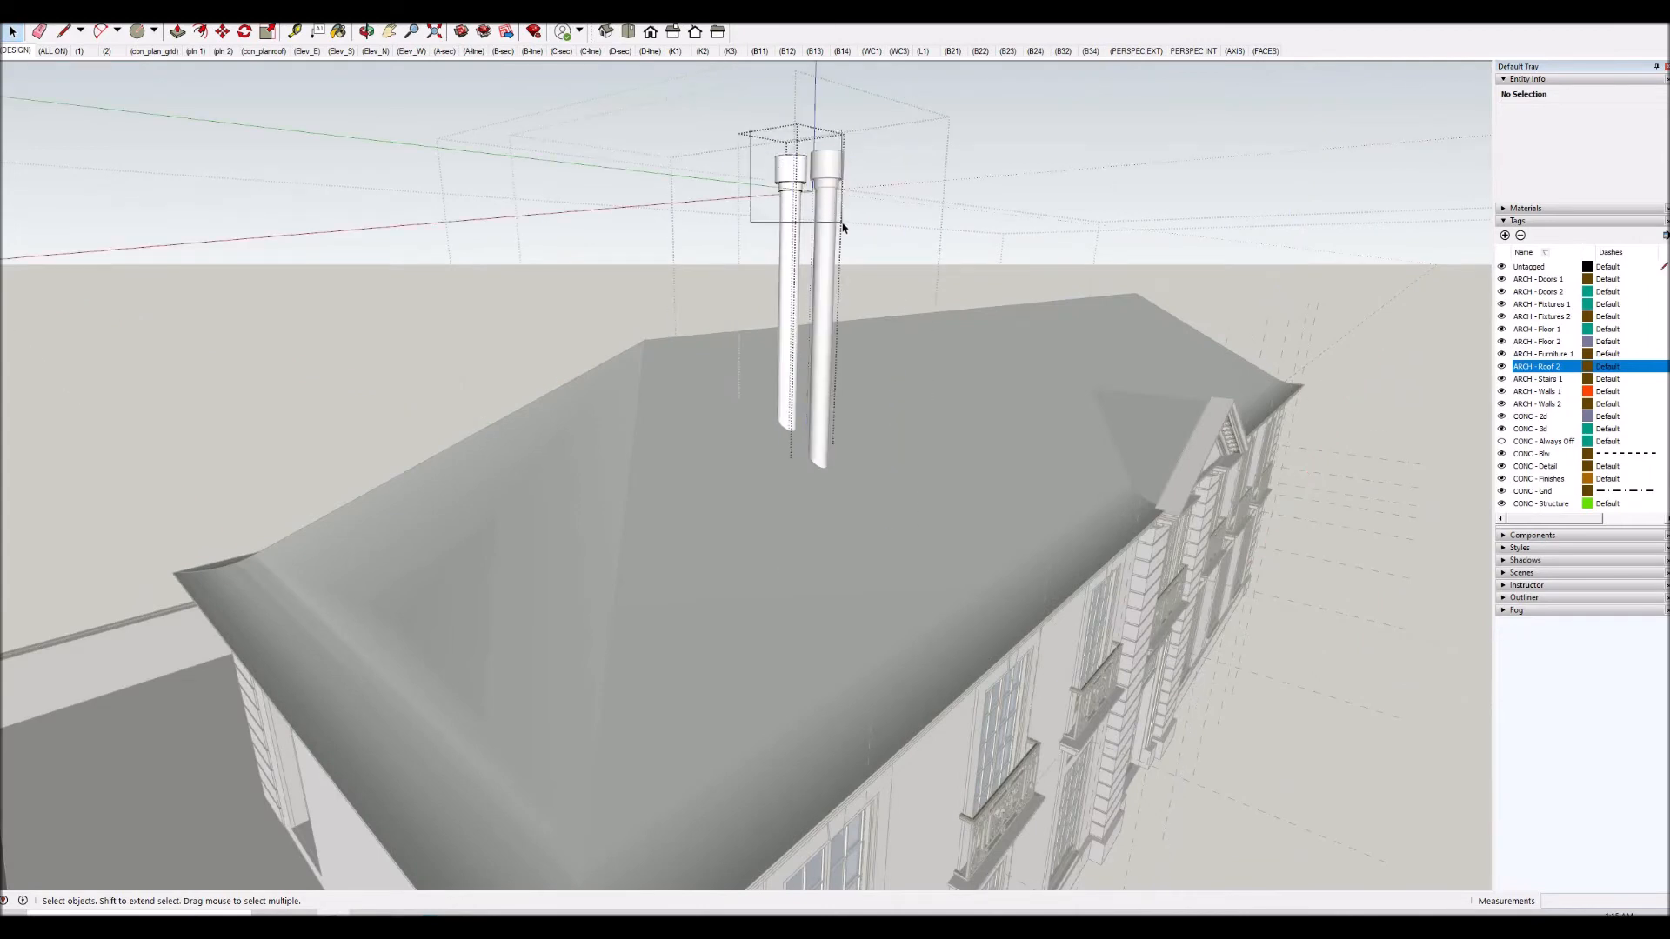
{"action": "left_click", "coordinate": [788, 169]}
{"action": "key", "text": "m"}
{"action": "left_click", "coordinate": [793, 239]}
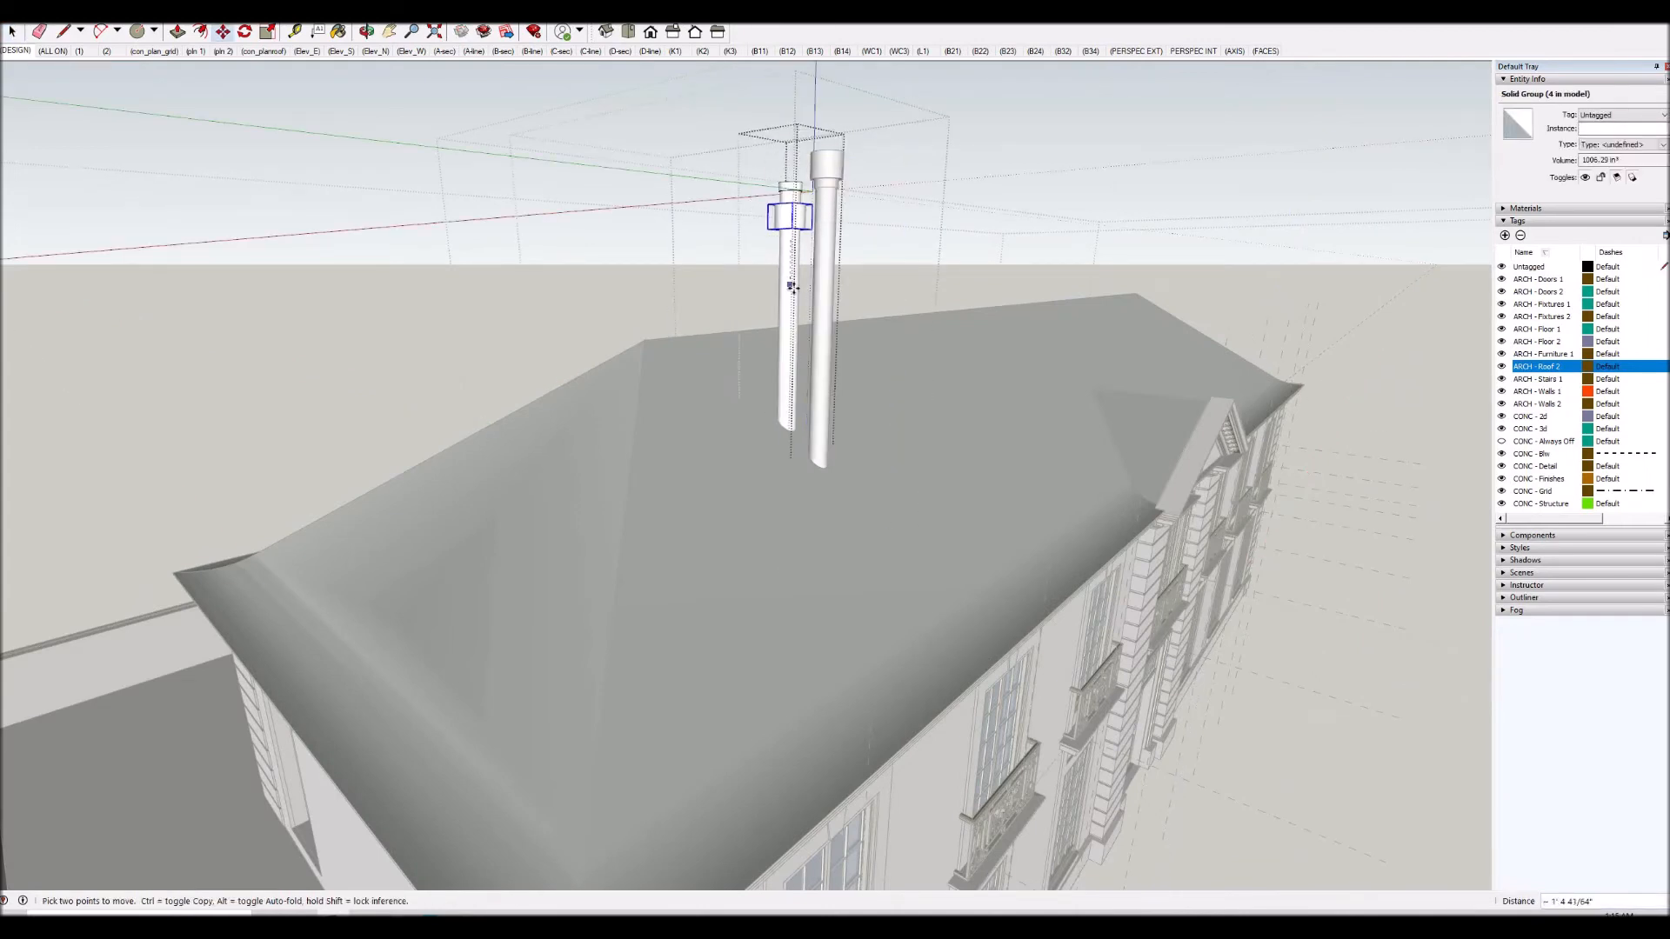
{"action": "type", "text": "60"}
{"action": "key", "text": "Return"}
{"action": "key", "text": "space"}
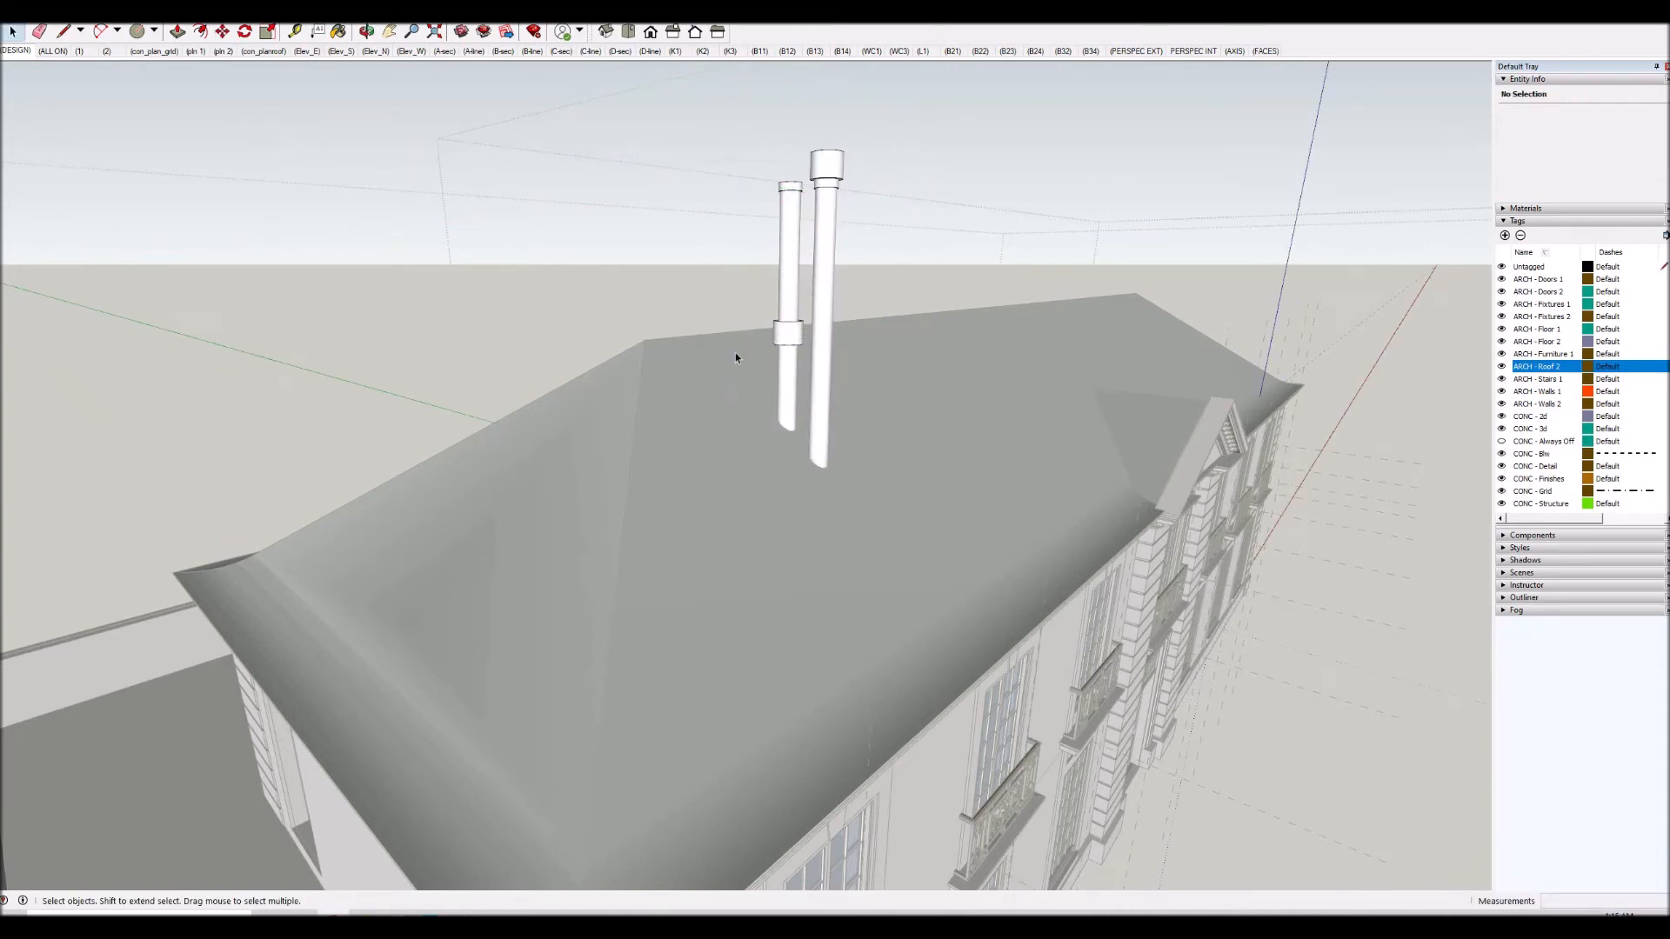
Compare the flue heights with the roof ridge from the end, above and the front of the house.
{"action": "scroll", "coordinate": [795, 355], "scroll_direction": "up", "scroll_amount": 3}
{"action": "middle_click_drag", "start_coordinate": [786, 346], "coordinate": [1261, 257]}
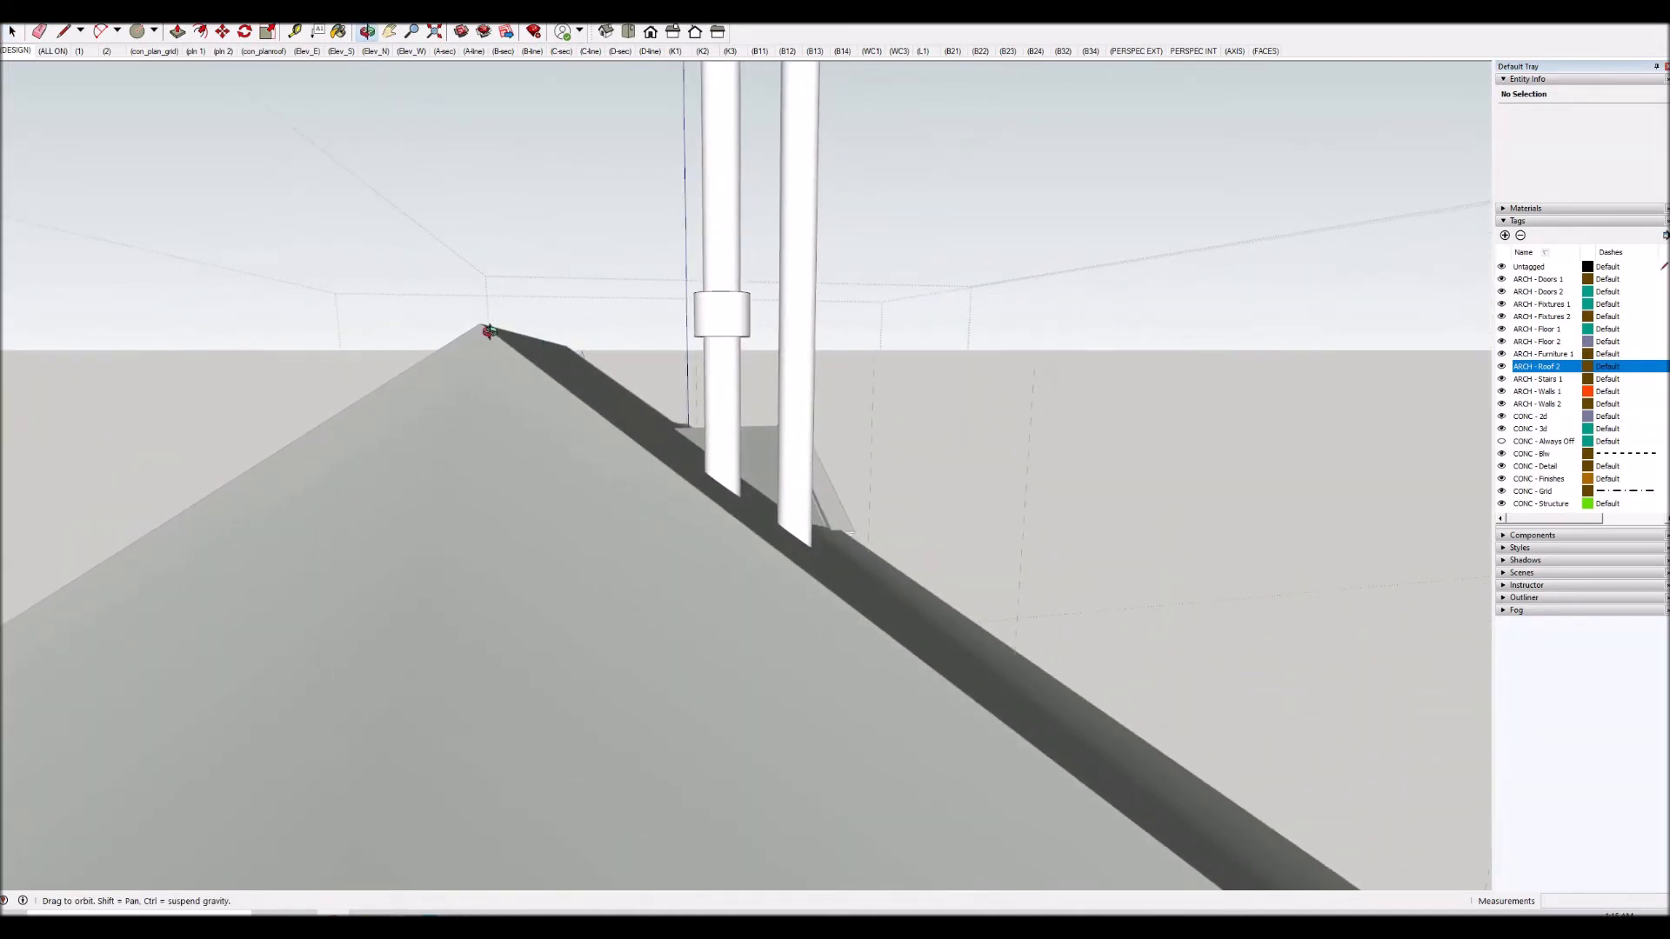
{"action": "left_click_drag", "start_coordinate": [710, 458], "coordinate": [432, 481]}
{"action": "scroll", "coordinate": [678, 444], "scroll_direction": "down", "scroll_amount": 5}
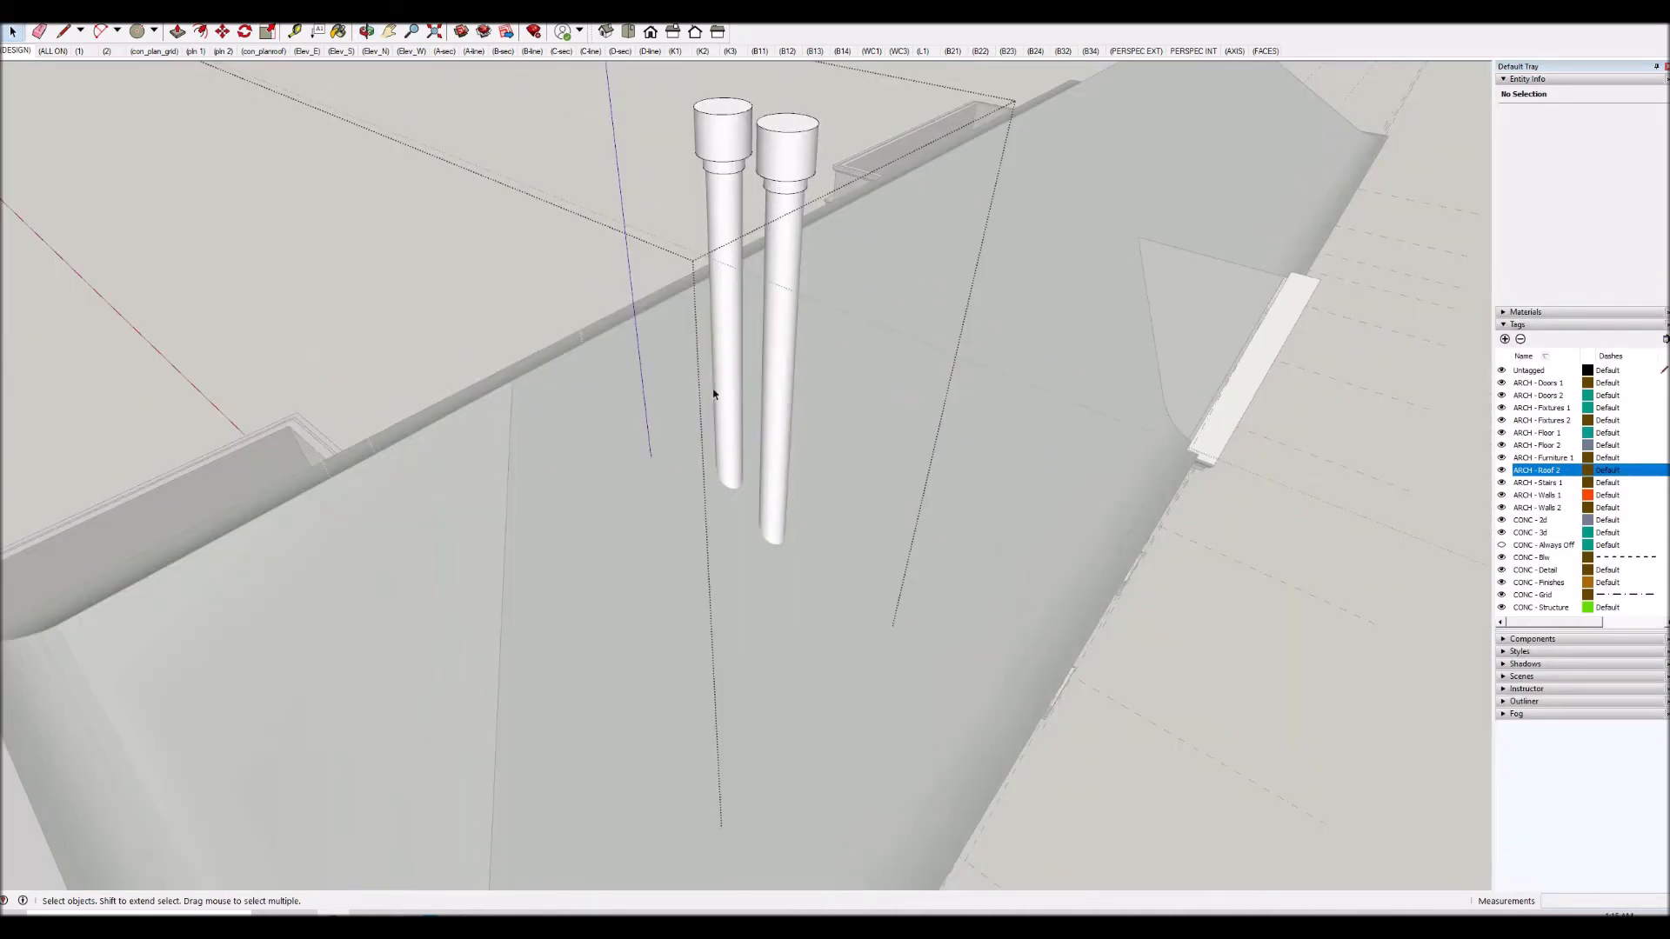
{"action": "scroll", "coordinate": [713, 394], "scroll_direction": "down", "scroll_amount": 3}
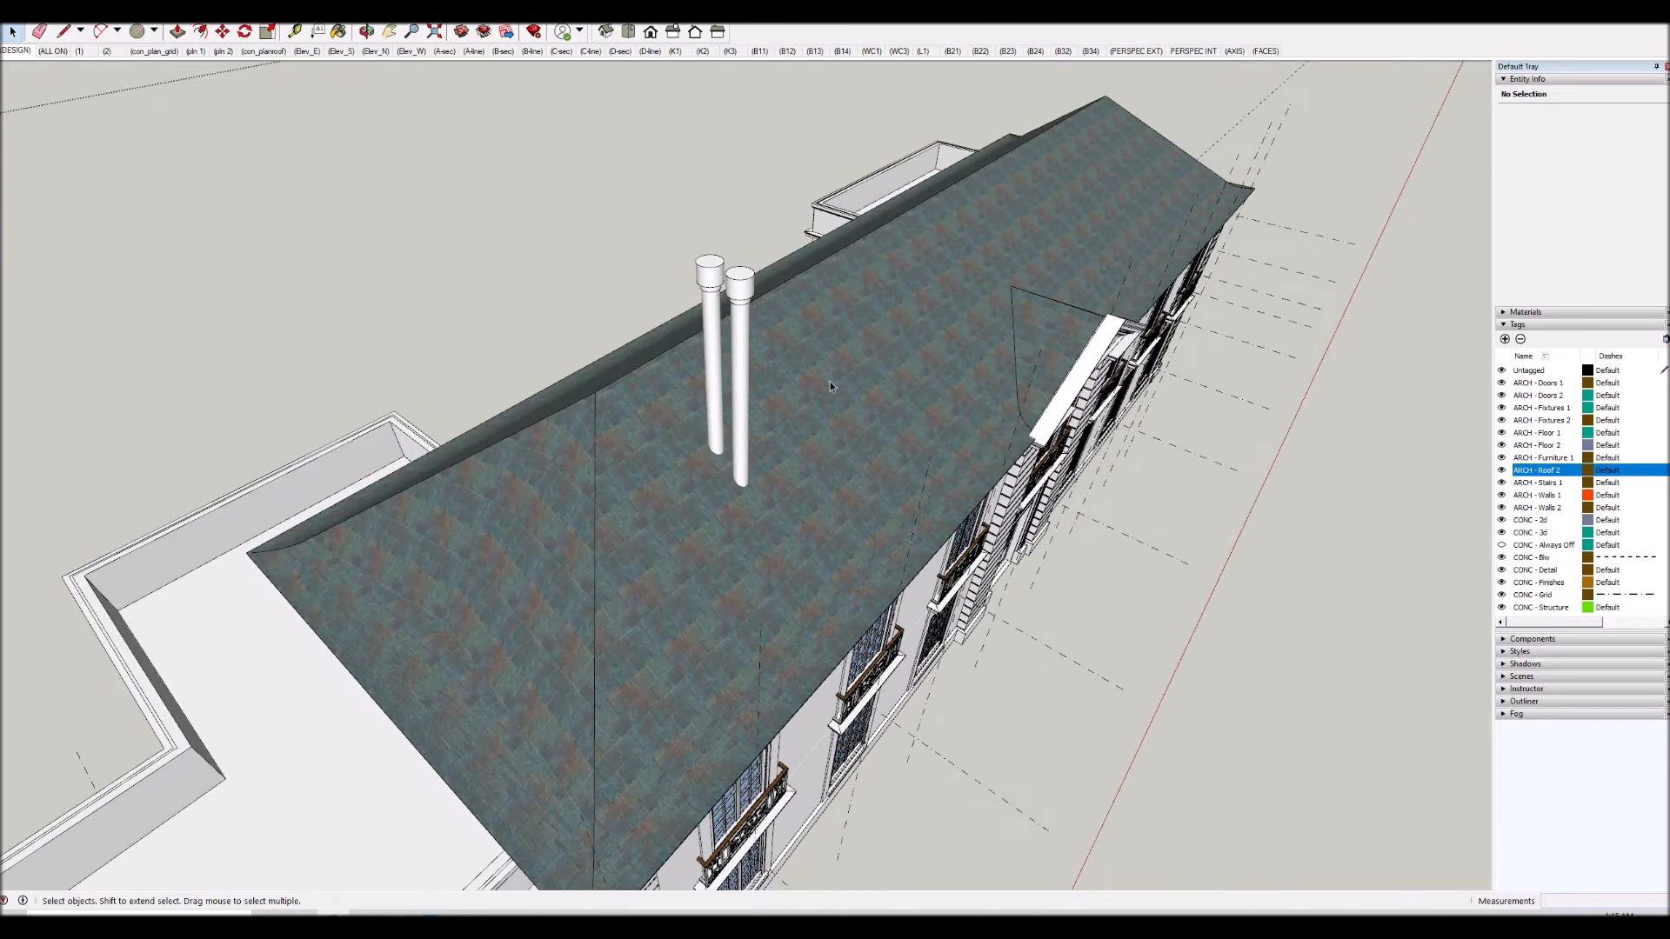
{"action": "key", "text": "o"}
{"action": "left_click_drag", "start_coordinate": [791, 425], "coordinate": [453, 166]}
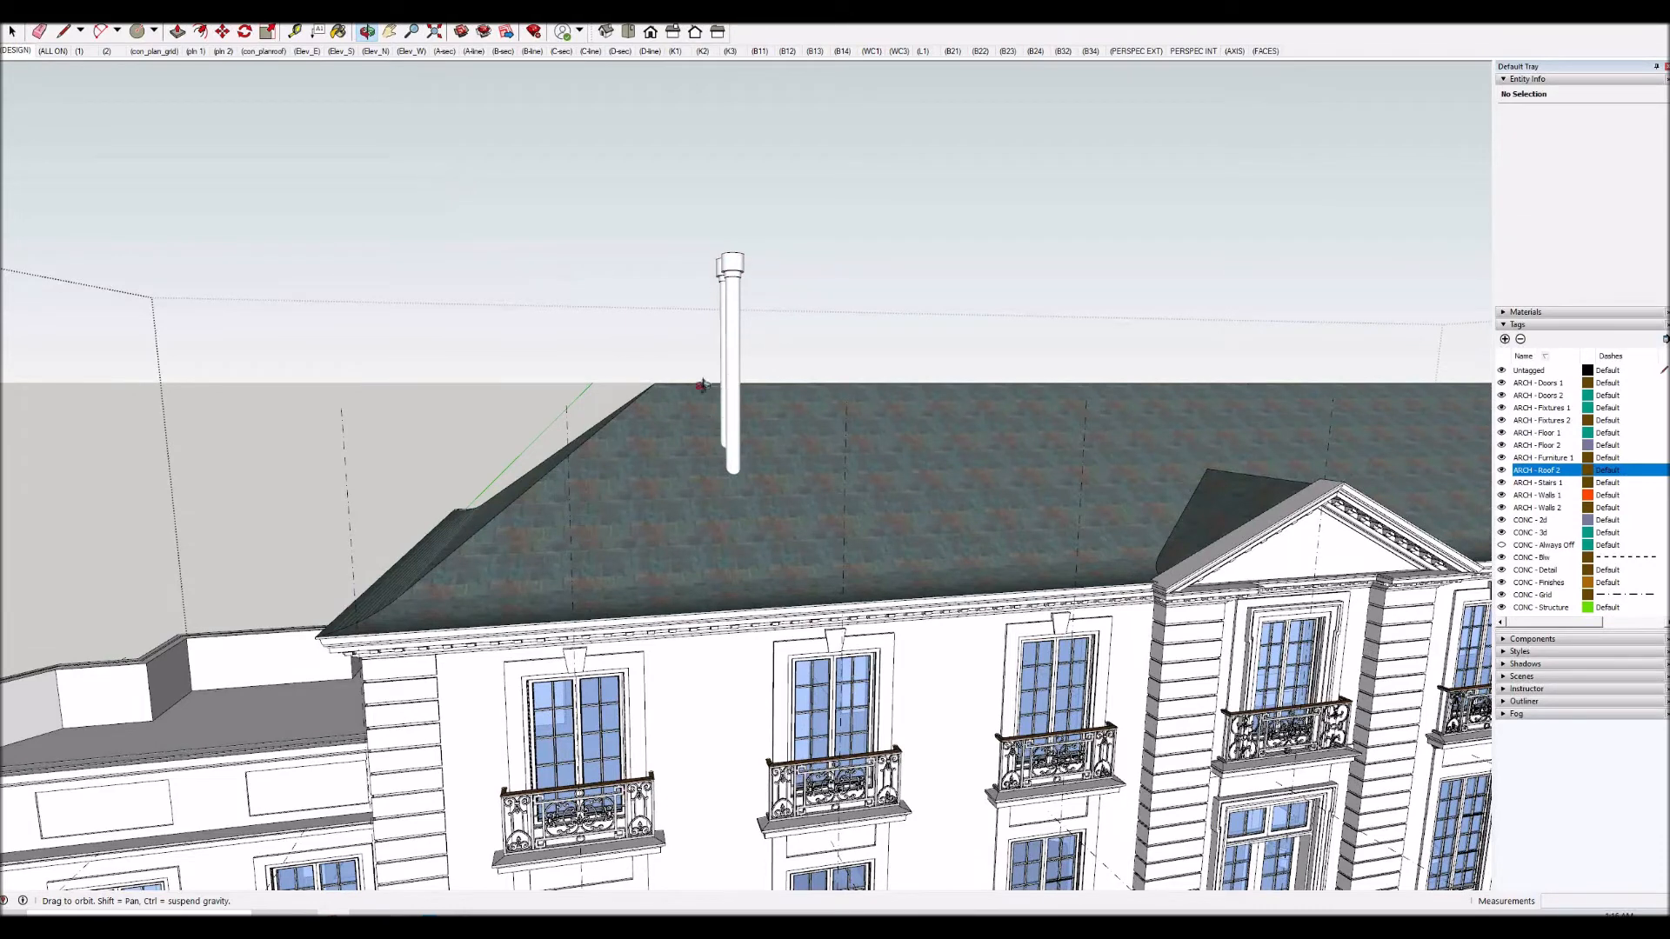
{"action": "key", "text": "space"}
{"action": "key", "text": "Escape"}
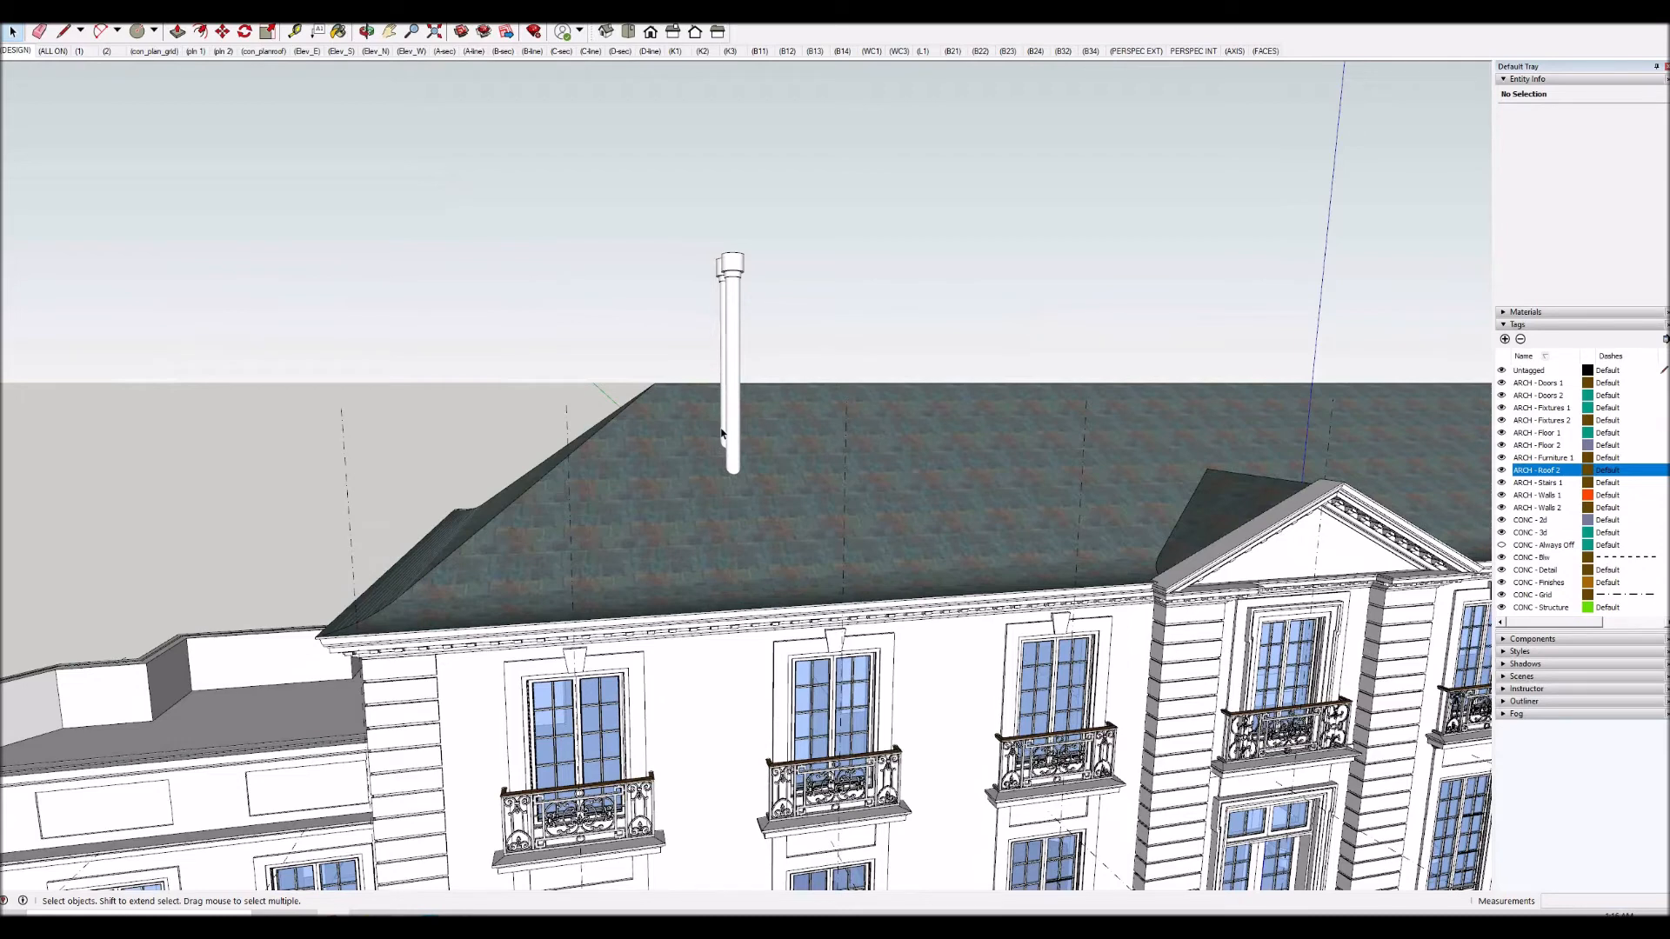
{"action": "middle_click_drag", "start_coordinate": [778, 469], "coordinate": [821, 570]}
{"action": "middle_click_drag", "start_coordinate": [663, 540], "coordinate": [833, 594]}
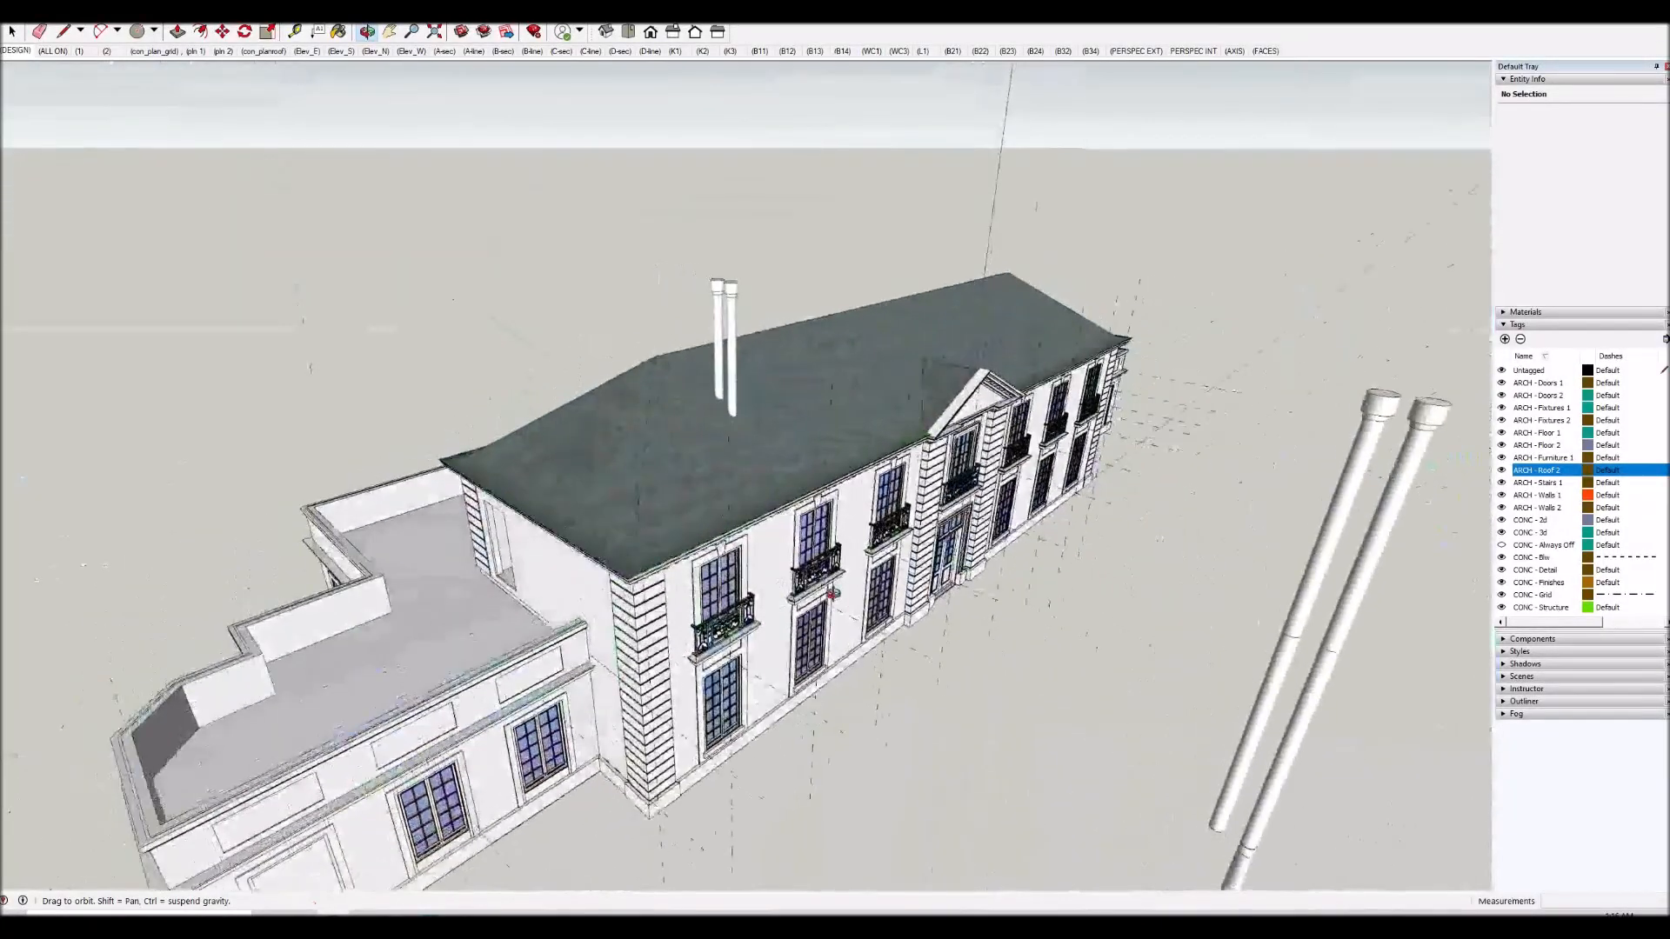
{"action": "key", "text": "space"}
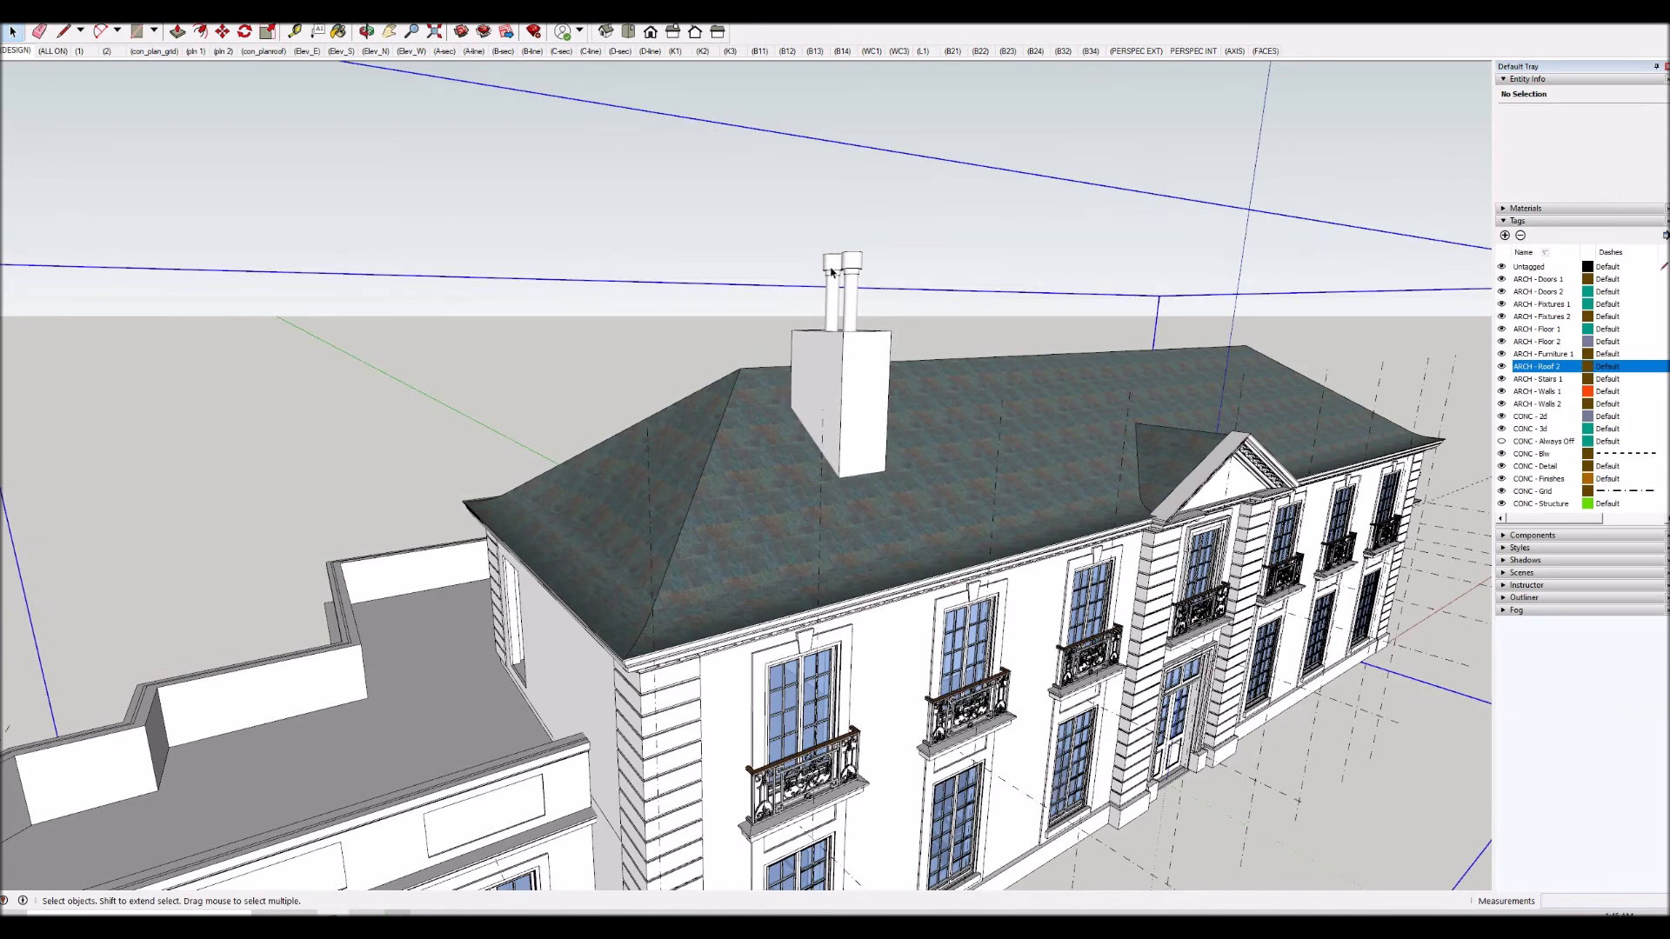
Open the rear flue group above the chimney and move its cap down 24 inches.
{"action": "double_click", "coordinate": [834, 264]}
{"action": "double_click", "coordinate": [833, 263]}
{"action": "left_click", "coordinate": [833, 264]}
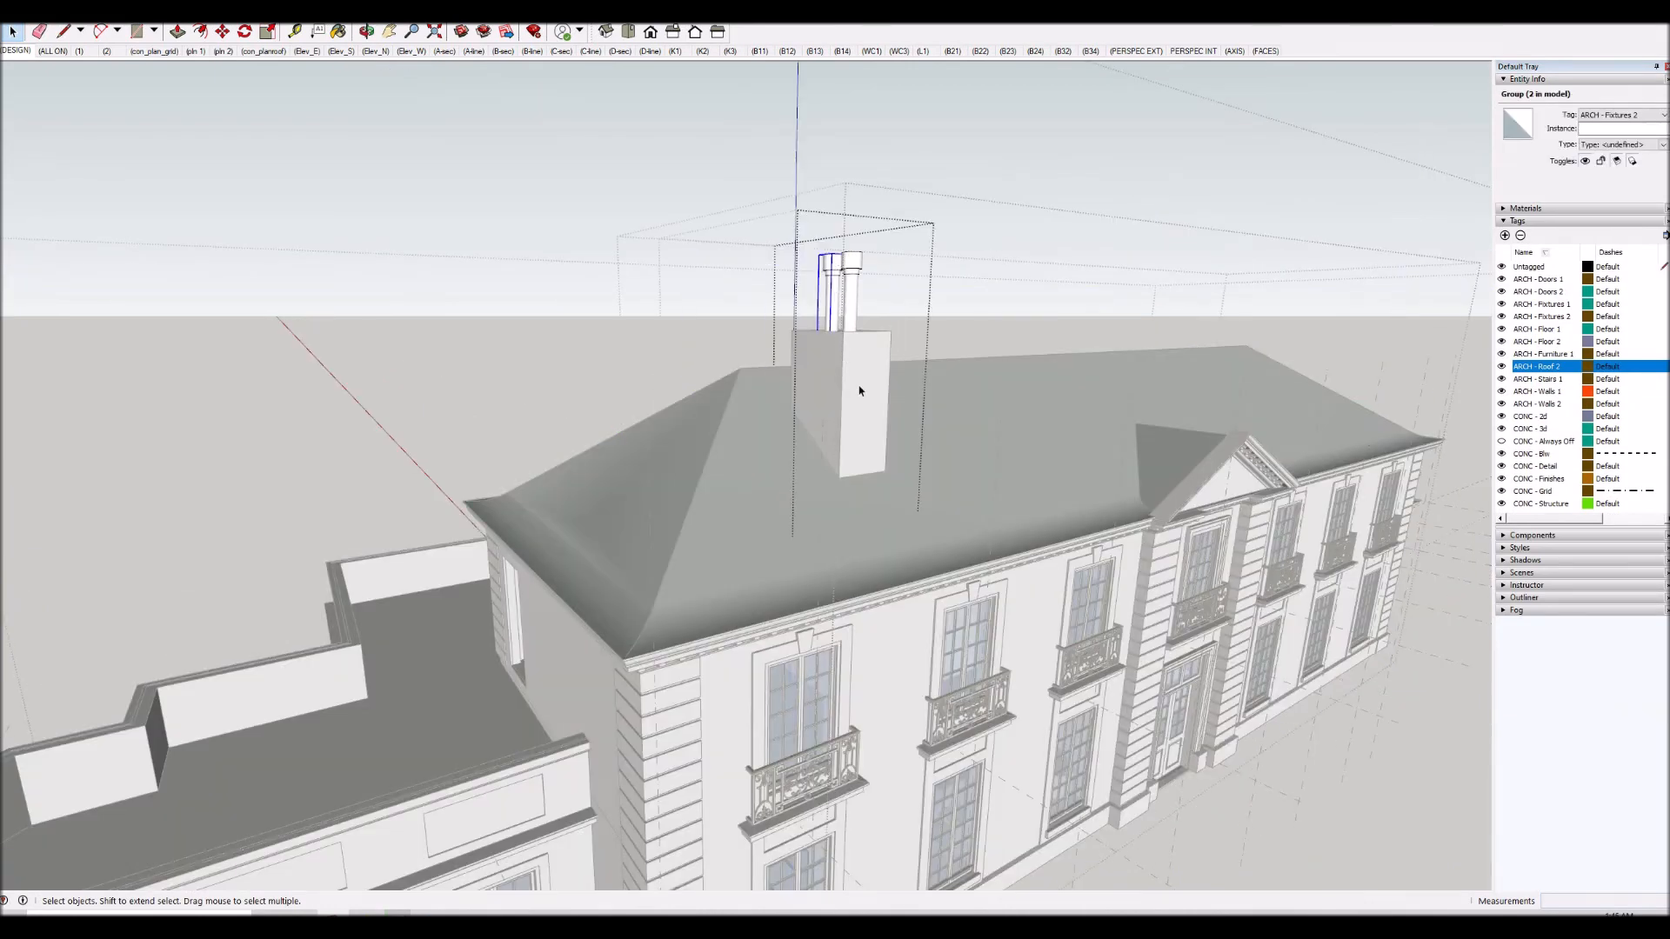
{"action": "double_click", "coordinate": [833, 282]}
{"action": "left_click", "coordinate": [833, 265]}
{"action": "key", "text": "m"}
{"action": "left_click", "coordinate": [874, 382]}
{"action": "type", "text": "24"}
{"action": "key", "text": "Return"}
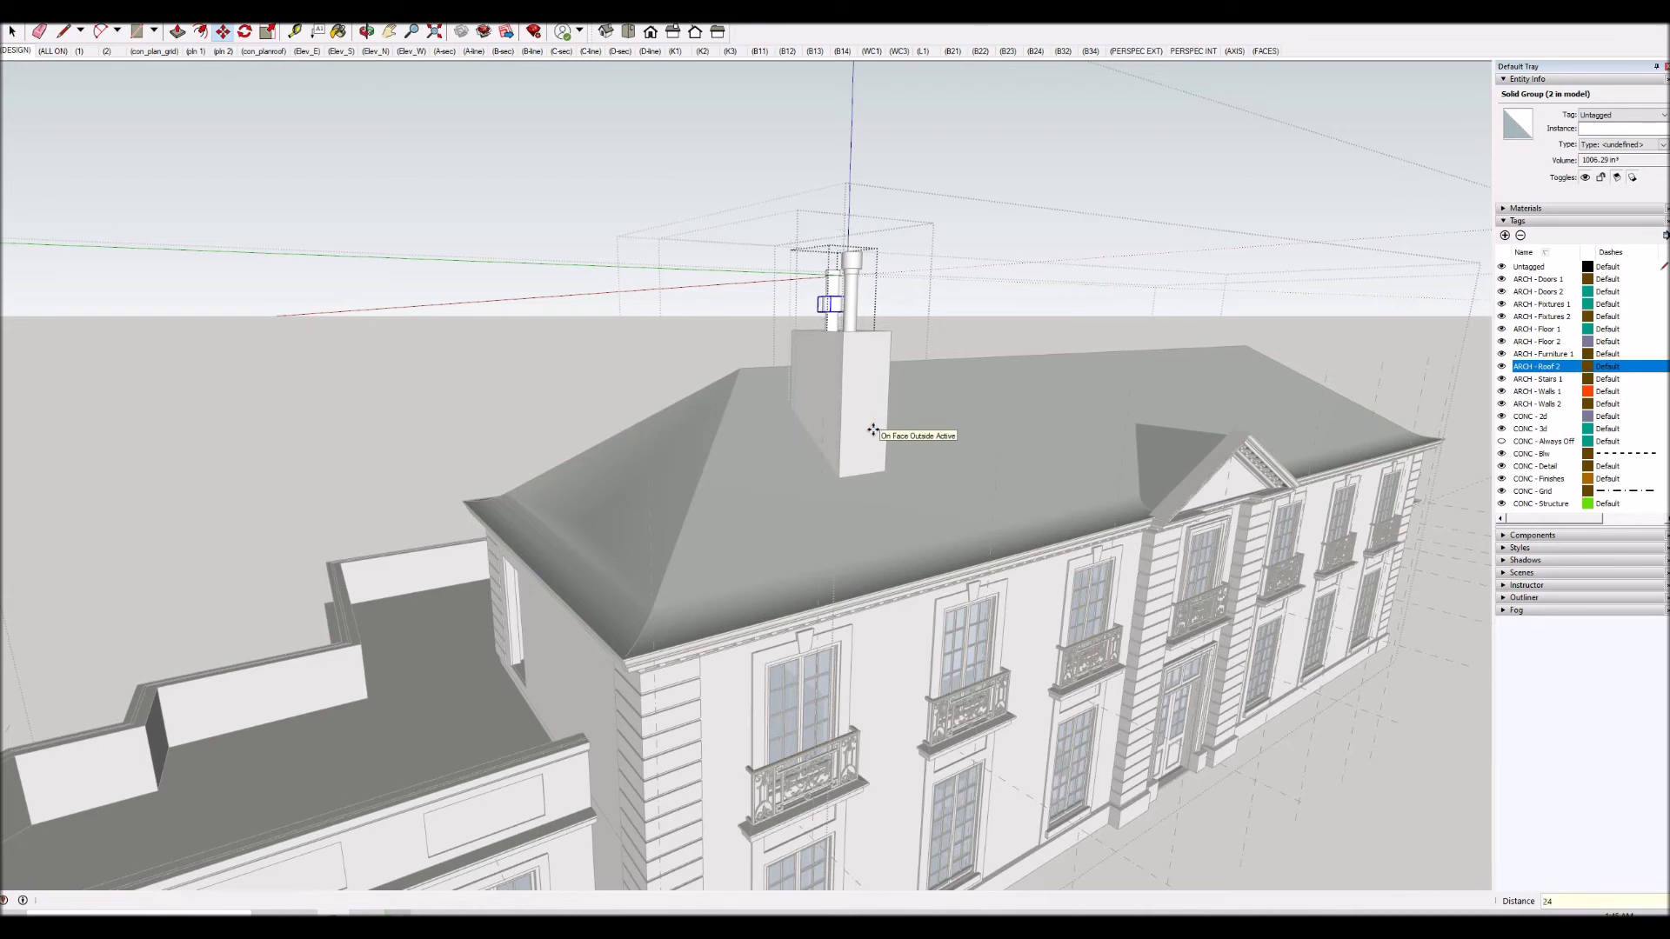
{"action": "key", "text": "space"}
{"action": "key", "text": "Escape"}
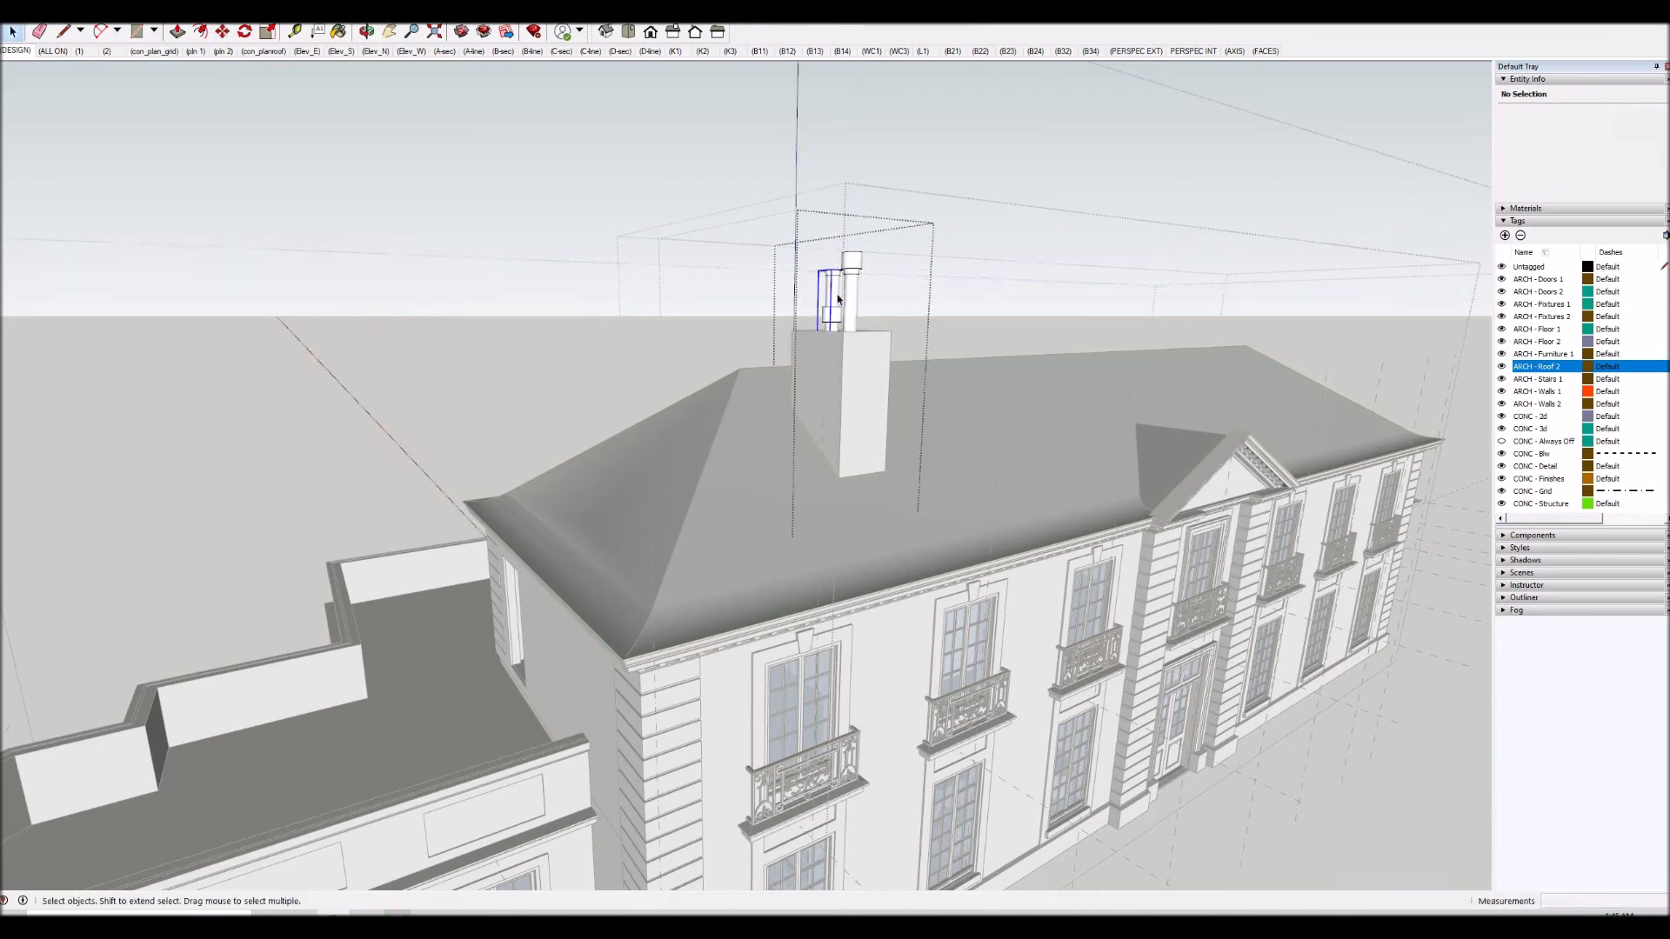
Lower the protruding flue pipes 24 inches and bring the front flue's cap down level with the rear one.
{"action": "mouse_move", "coordinate": [855, 293]}
{"action": "left_mouse_down"}
{"action": "mouse_move", "coordinate": [862, 254]}
{"action": "mouse_move", "coordinate": [870, 268]}
{"action": "left_mouse_up"}
{"action": "key", "text": "m"}
{"action": "left_click", "coordinate": [866, 405]}
{"action": "type", "text": "24"}
{"action": "key", "text": "Return"}
{"action": "key", "text": "space"}
{"action": "left_click", "coordinate": [850, 304]}
{"action": "key", "text": "m"}
{"action": "left_click", "coordinate": [867, 390]}
{"action": "left_click", "coordinate": [863, 391]}
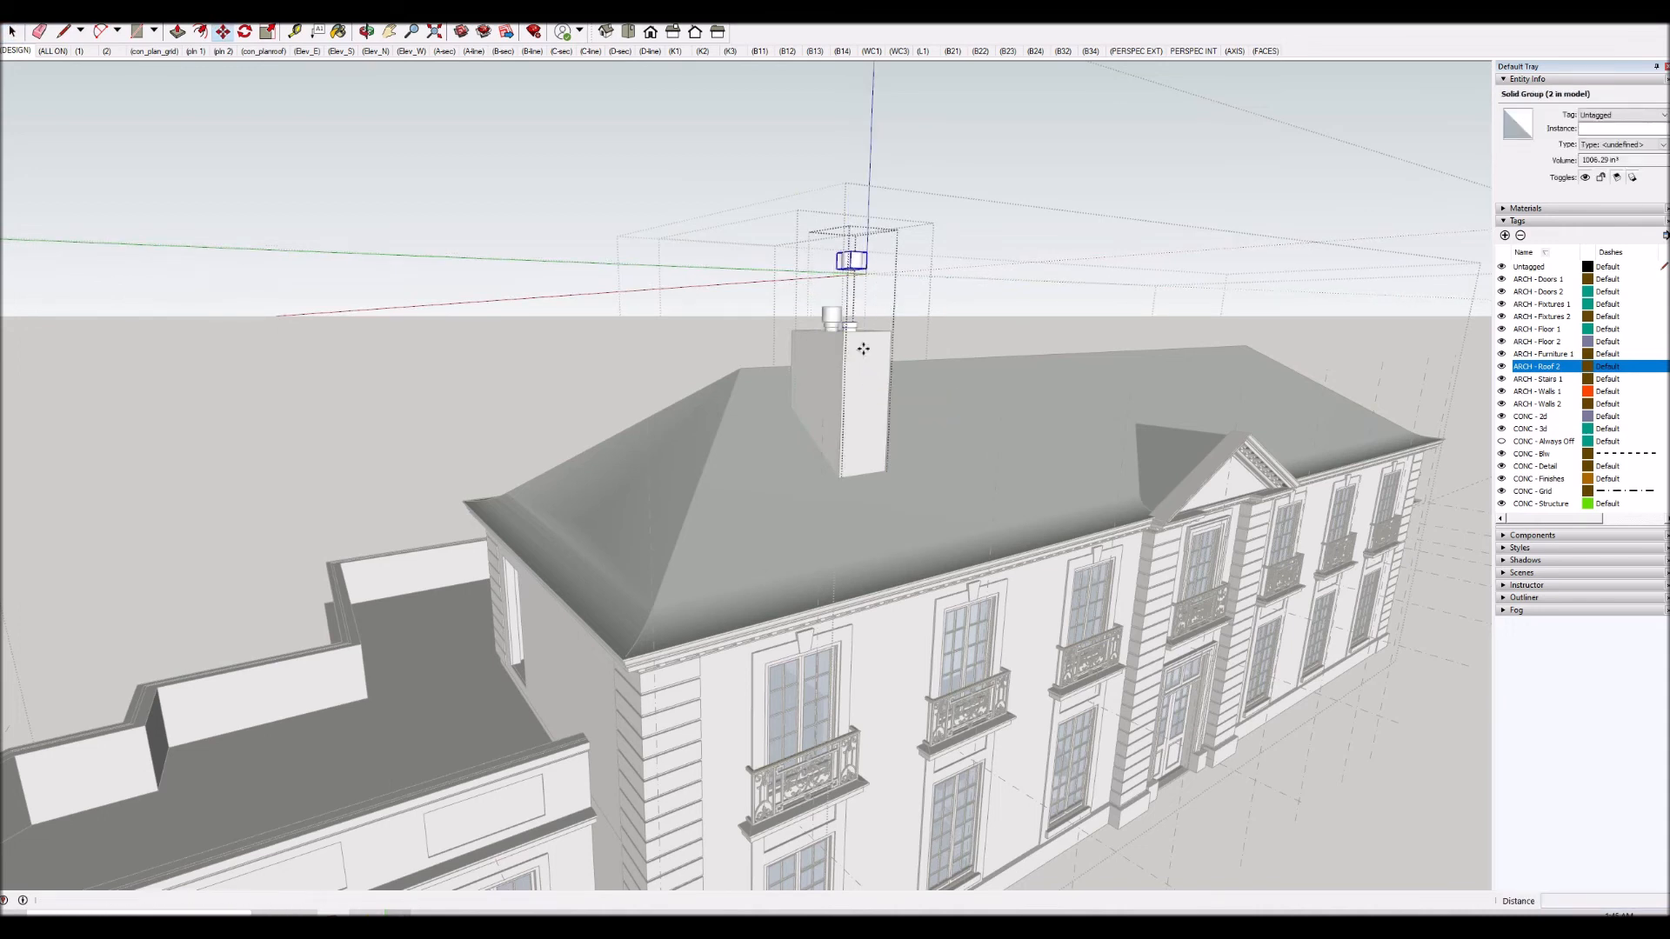
{"action": "key", "text": "space"}
{"action": "left_click", "coordinate": [865, 381]}
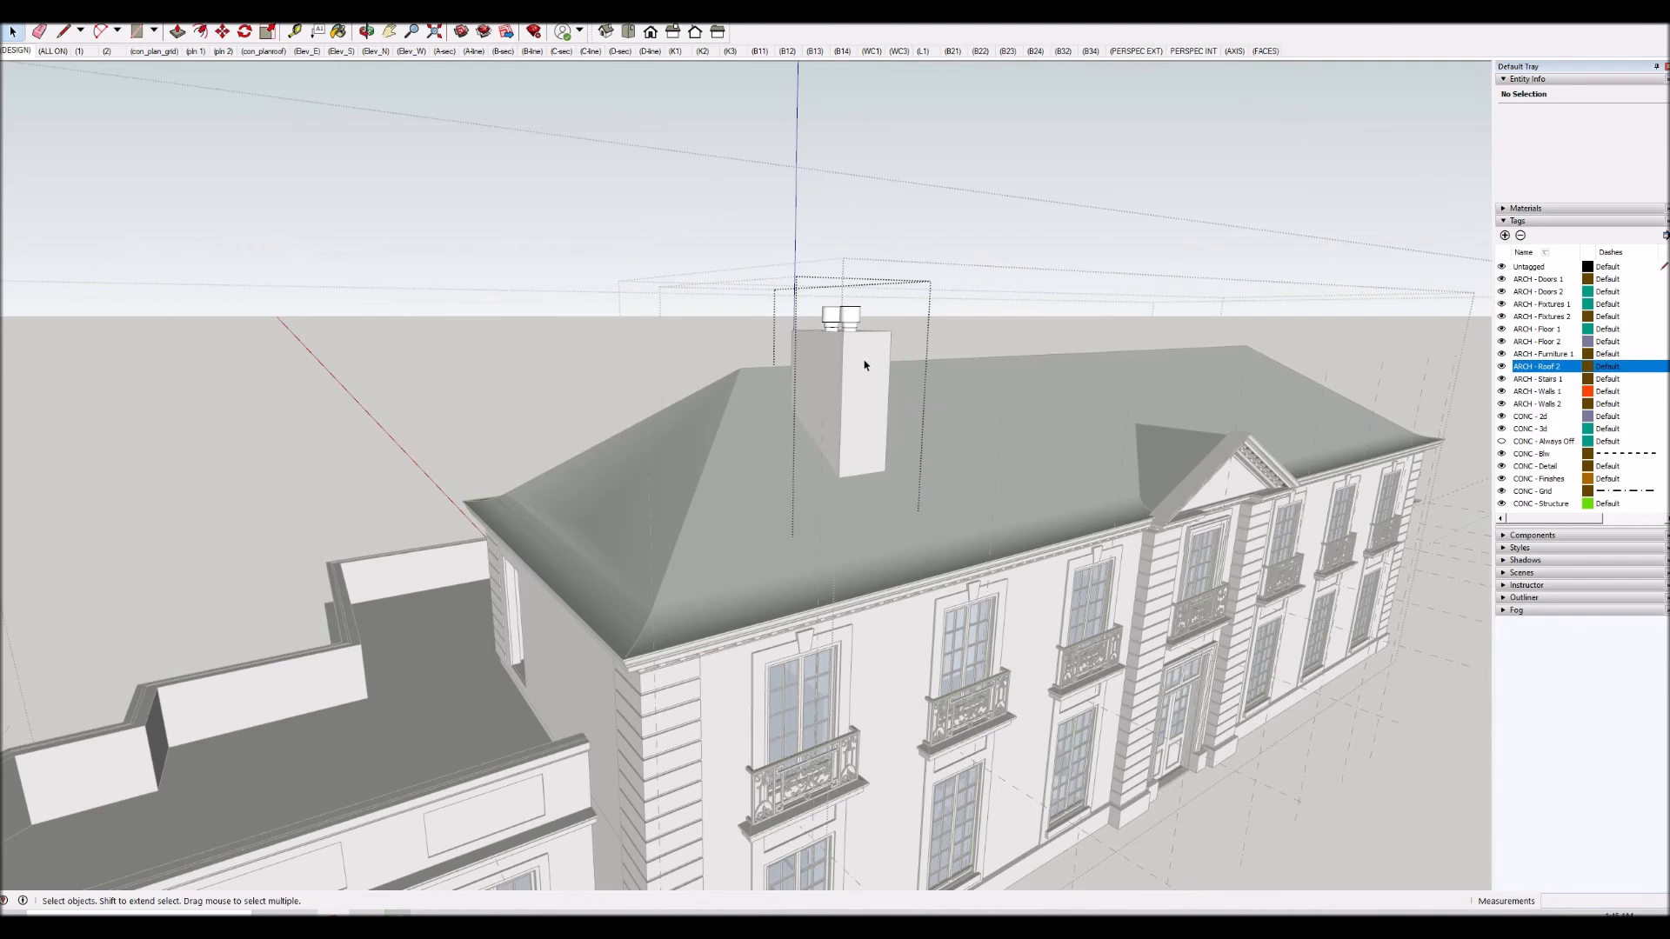
Open the chimney block for editing and paint it with Brick Antique 01 from the Brick, Cladding and Siding collection.
{"action": "scroll", "coordinate": [867, 382], "scroll_direction": "up", "scroll_amount": 1}
{"action": "scroll", "coordinate": [866, 382], "scroll_direction": "up", "scroll_amount": 3}
{"action": "left_click", "coordinate": [866, 382]}
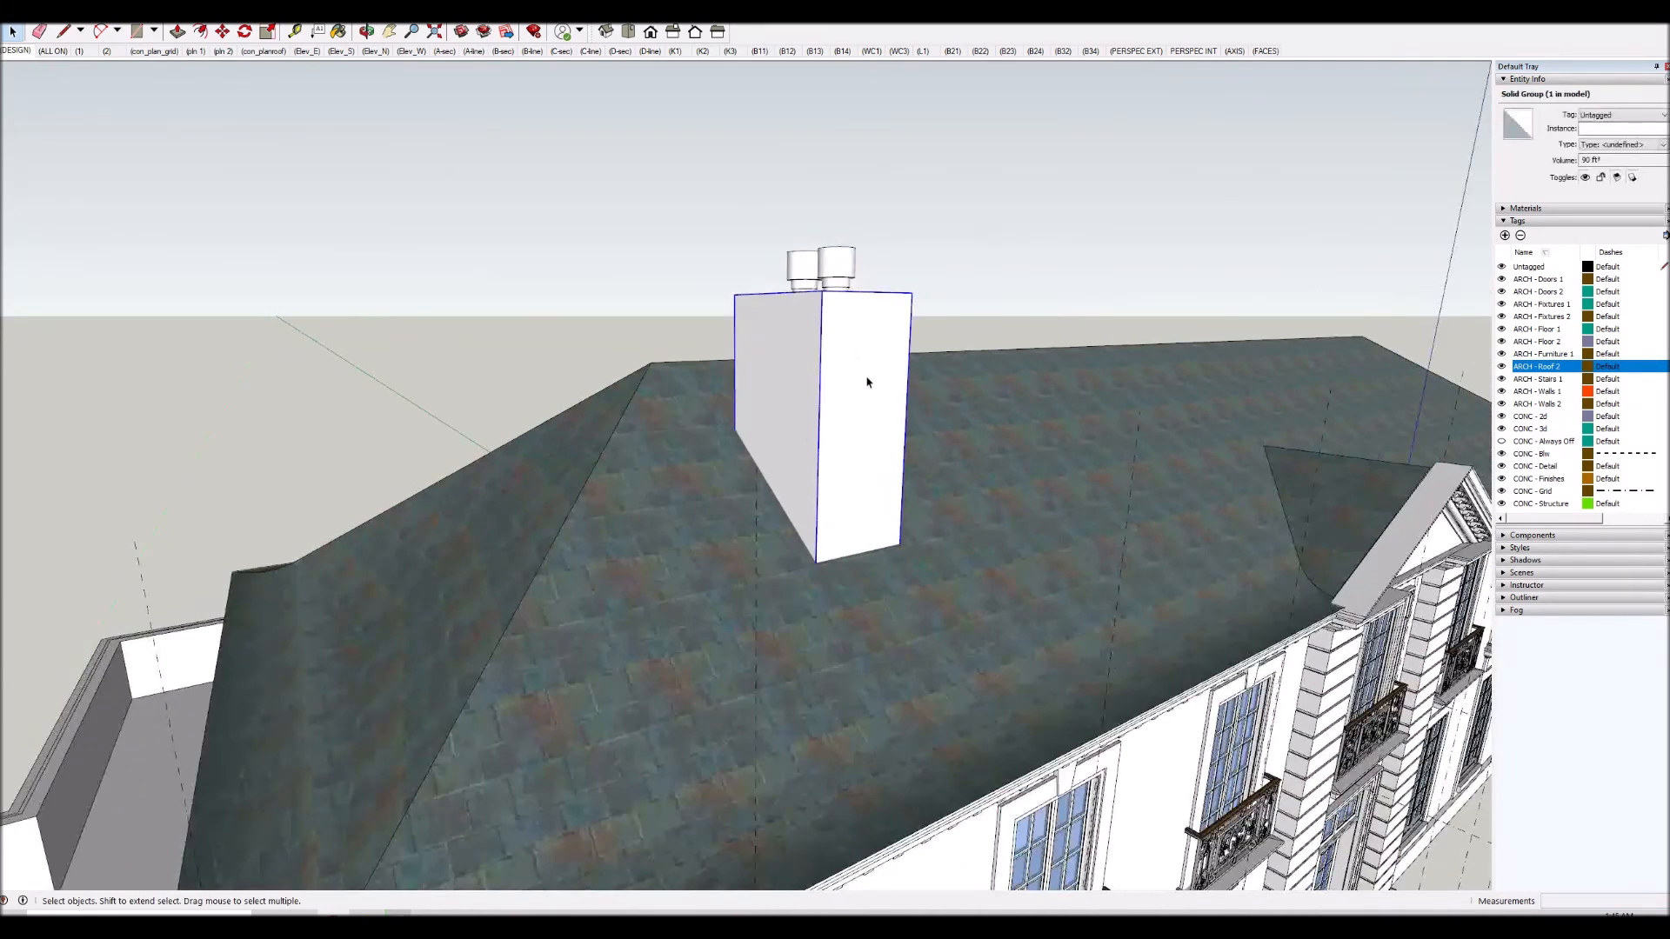
{"action": "double_click", "coordinate": [866, 381]}
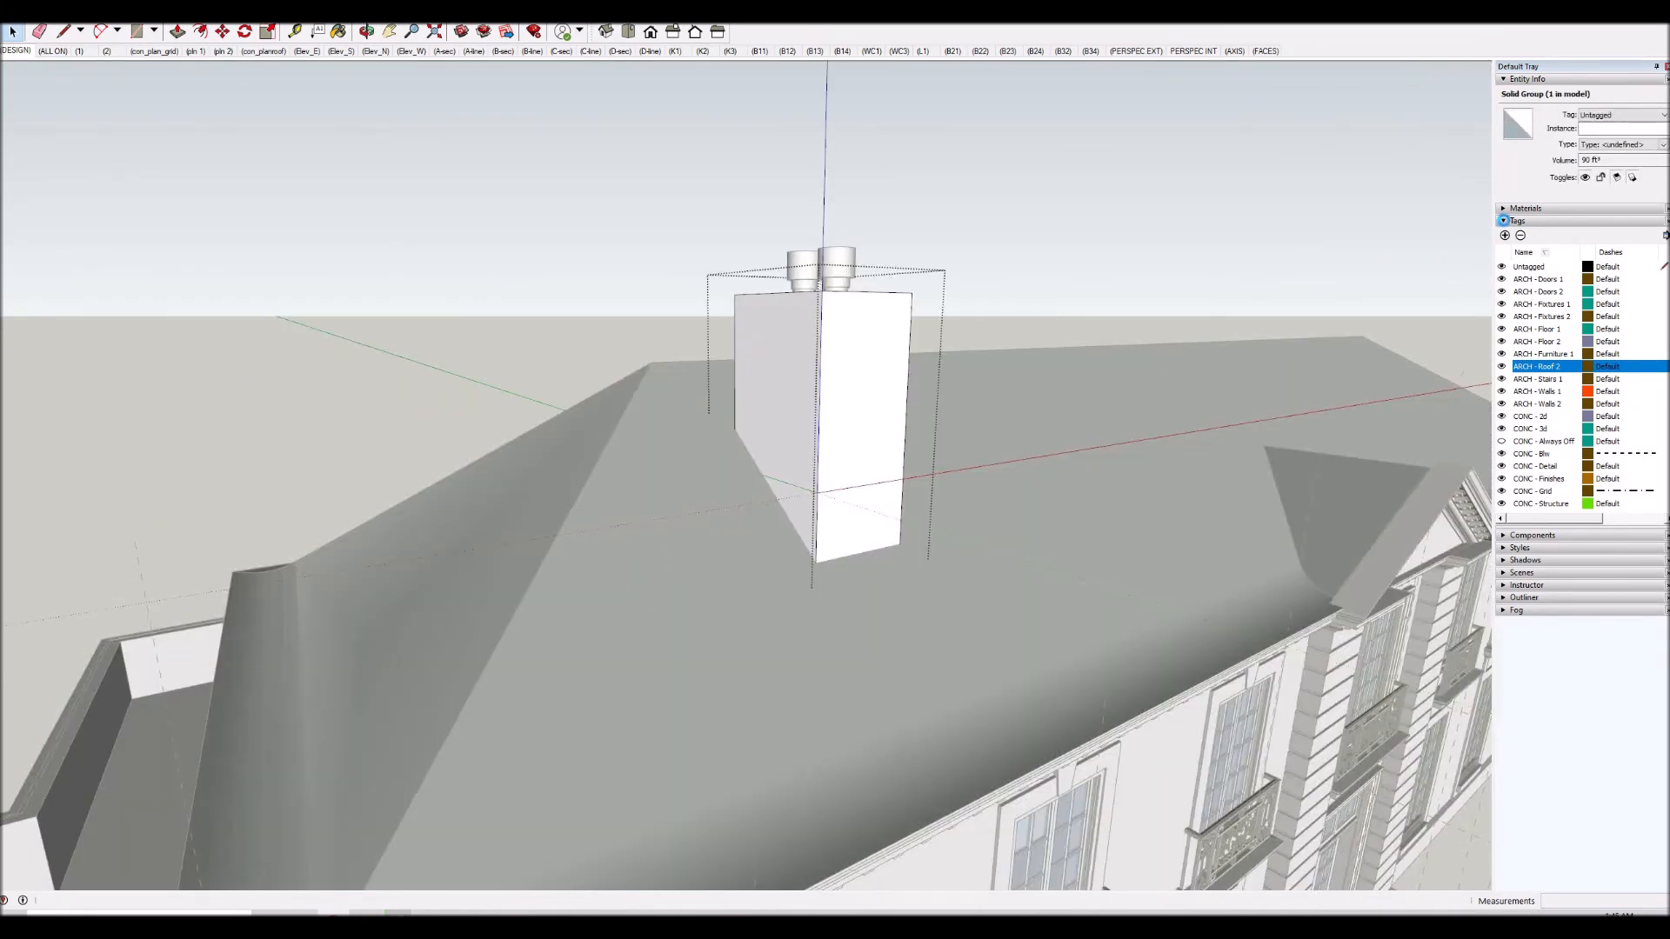
{"action": "left_click", "coordinate": [1513, 209]}
{"action": "left_click", "coordinate": [1600, 292]}
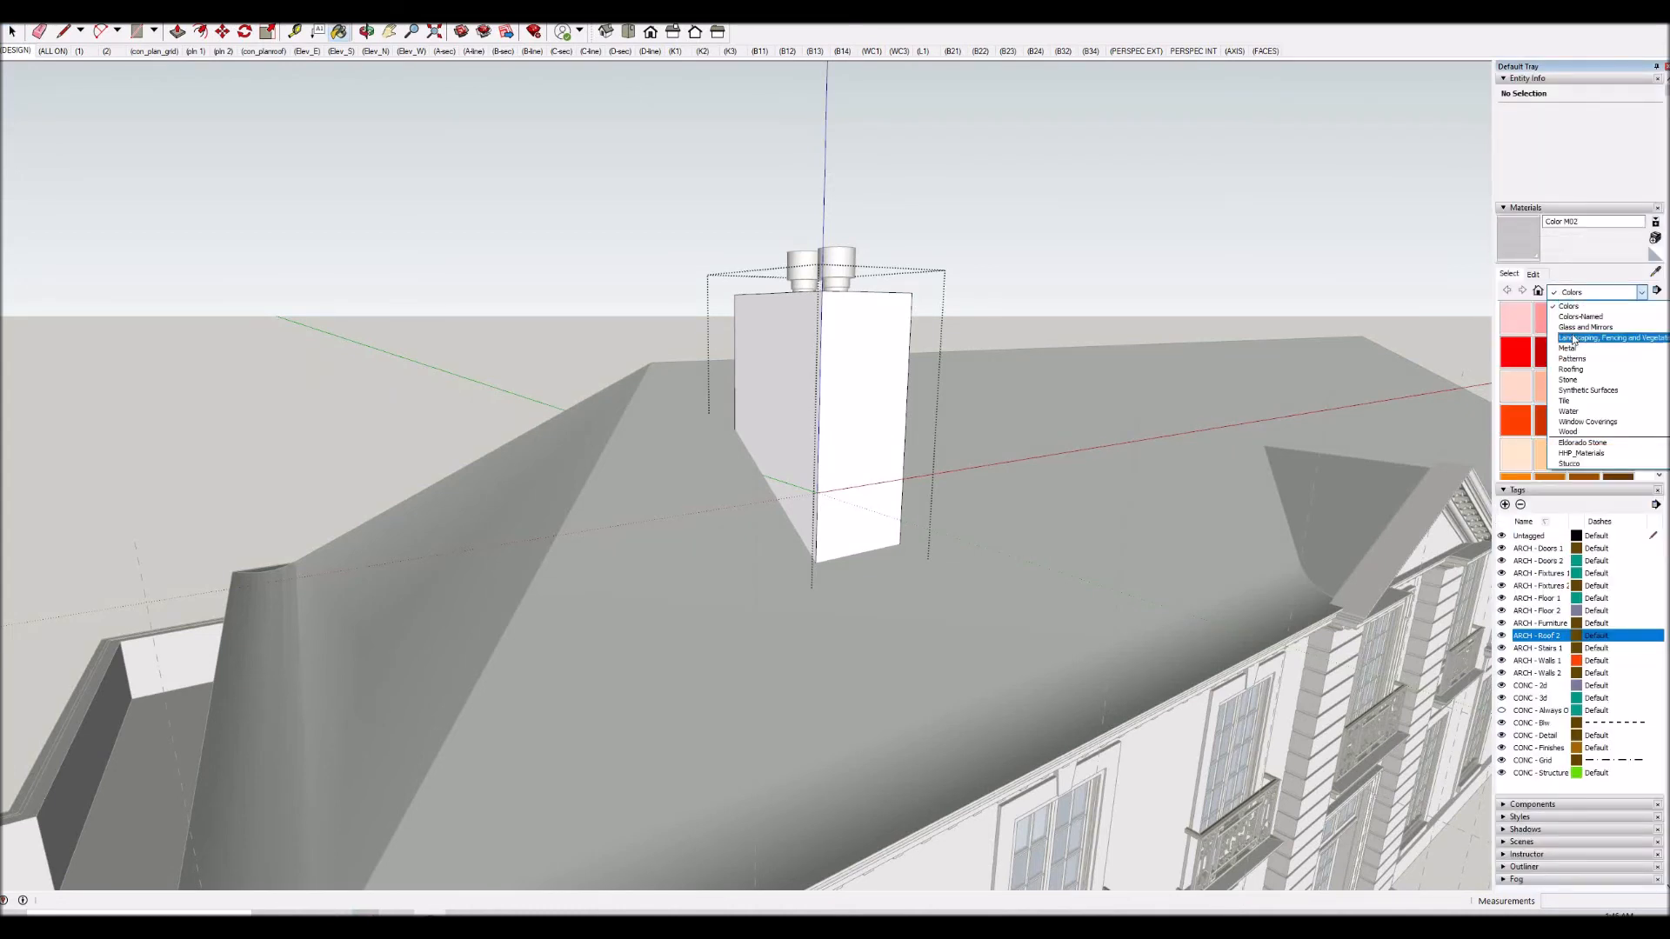
{"action": "scroll", "coordinate": [1574, 341], "scroll_direction": "up", "scroll_amount": 2}
{"action": "left_click", "coordinate": [1576, 347]}
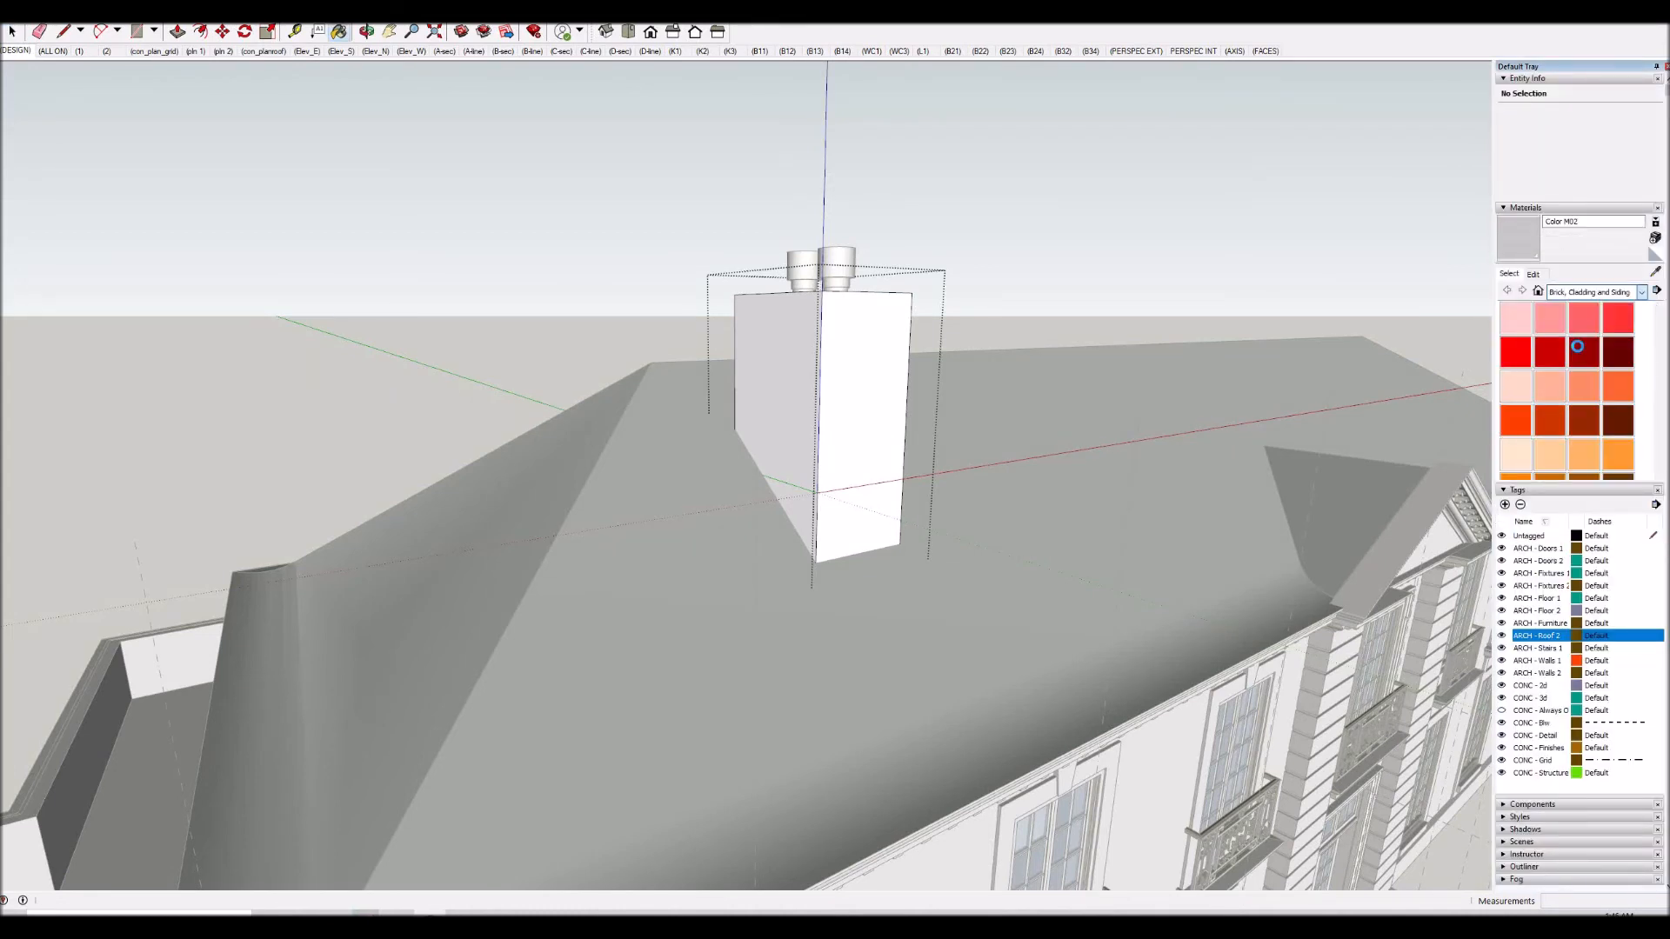
{"action": "left_click", "coordinate": [1550, 318]}
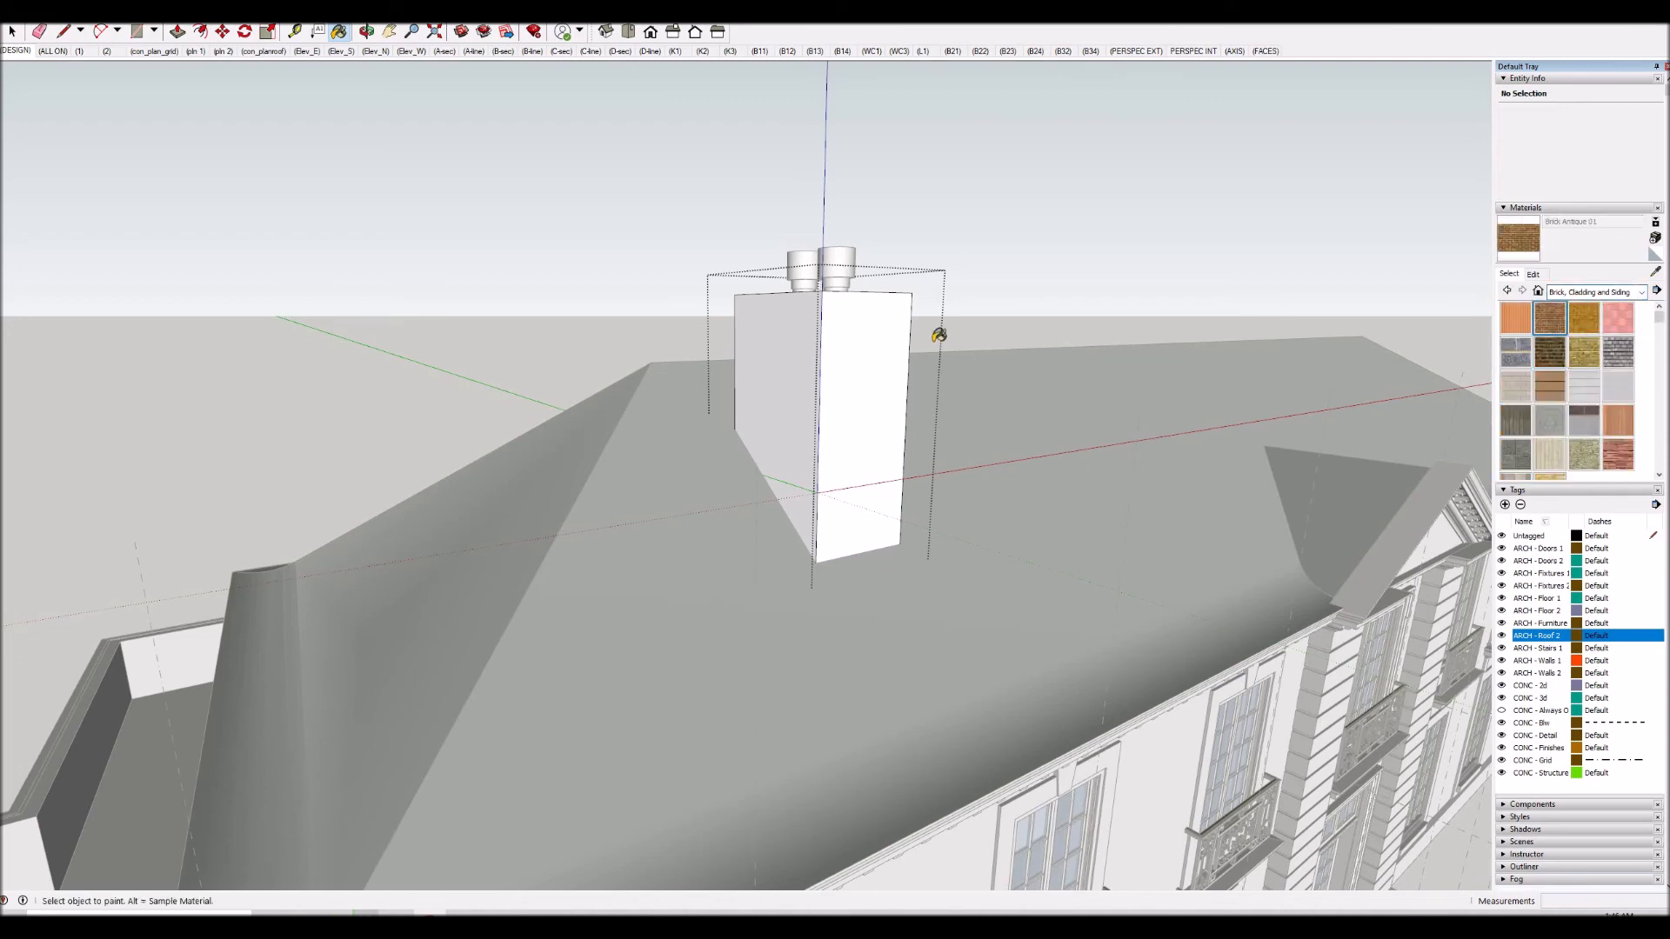
{"action": "left_click", "coordinate": [857, 339]}
Shift the brick texture's position on the chimney's narrow front face to align its courses at the corner.
{"action": "key", "text": "o"}
{"action": "left_click_drag", "start_coordinate": [891, 346], "coordinate": [1248, 440]}
{"action": "key", "text": "space"}
{"action": "right_click", "coordinate": [926, 394]}
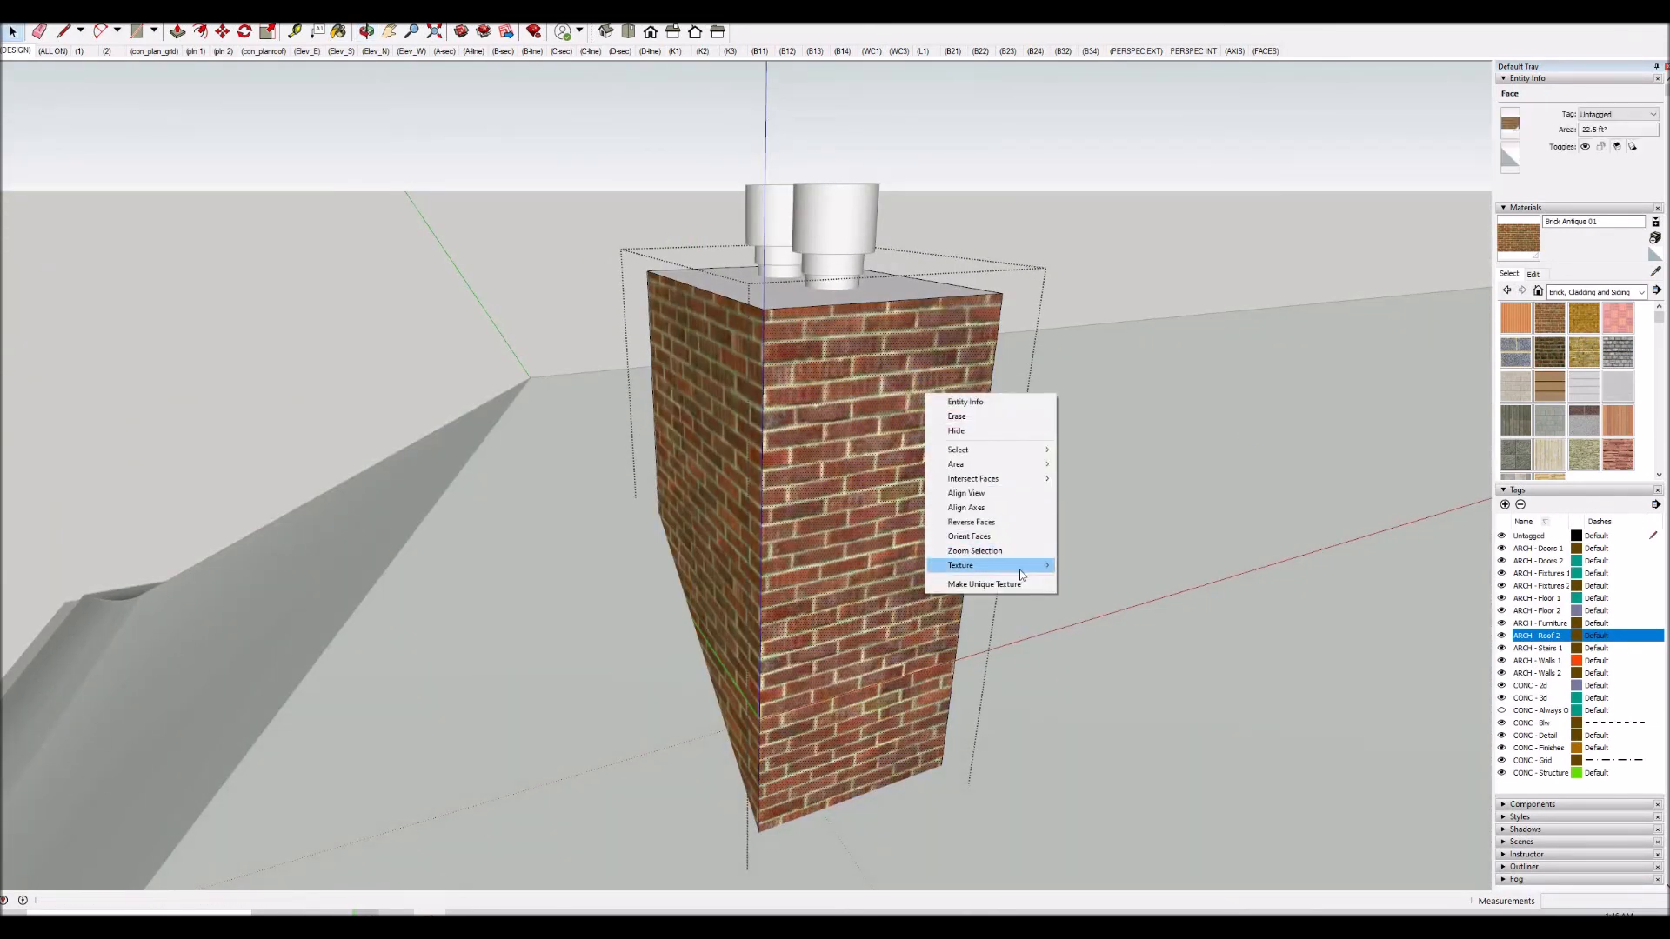
{"action": "mouse_move", "coordinate": [1000, 565]}
{"action": "left_click", "coordinate": [1087, 565]}
{"action": "left_click_drag", "start_coordinate": [898, 395], "coordinate": [950, 397]}
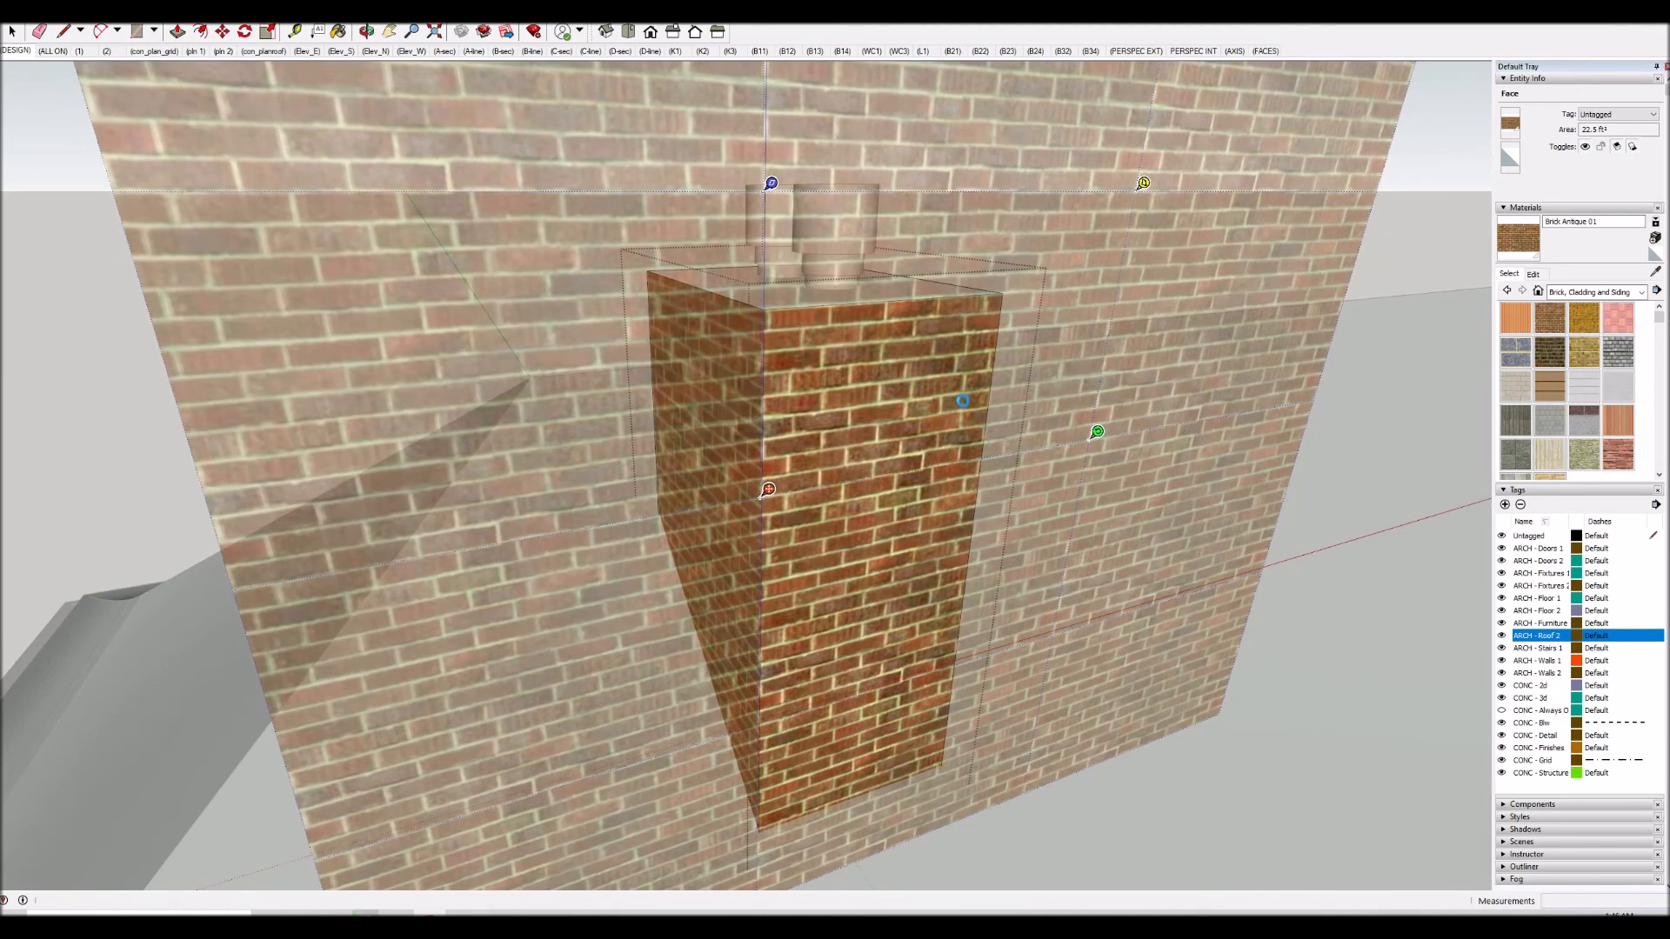
{"action": "key", "text": "Return"}
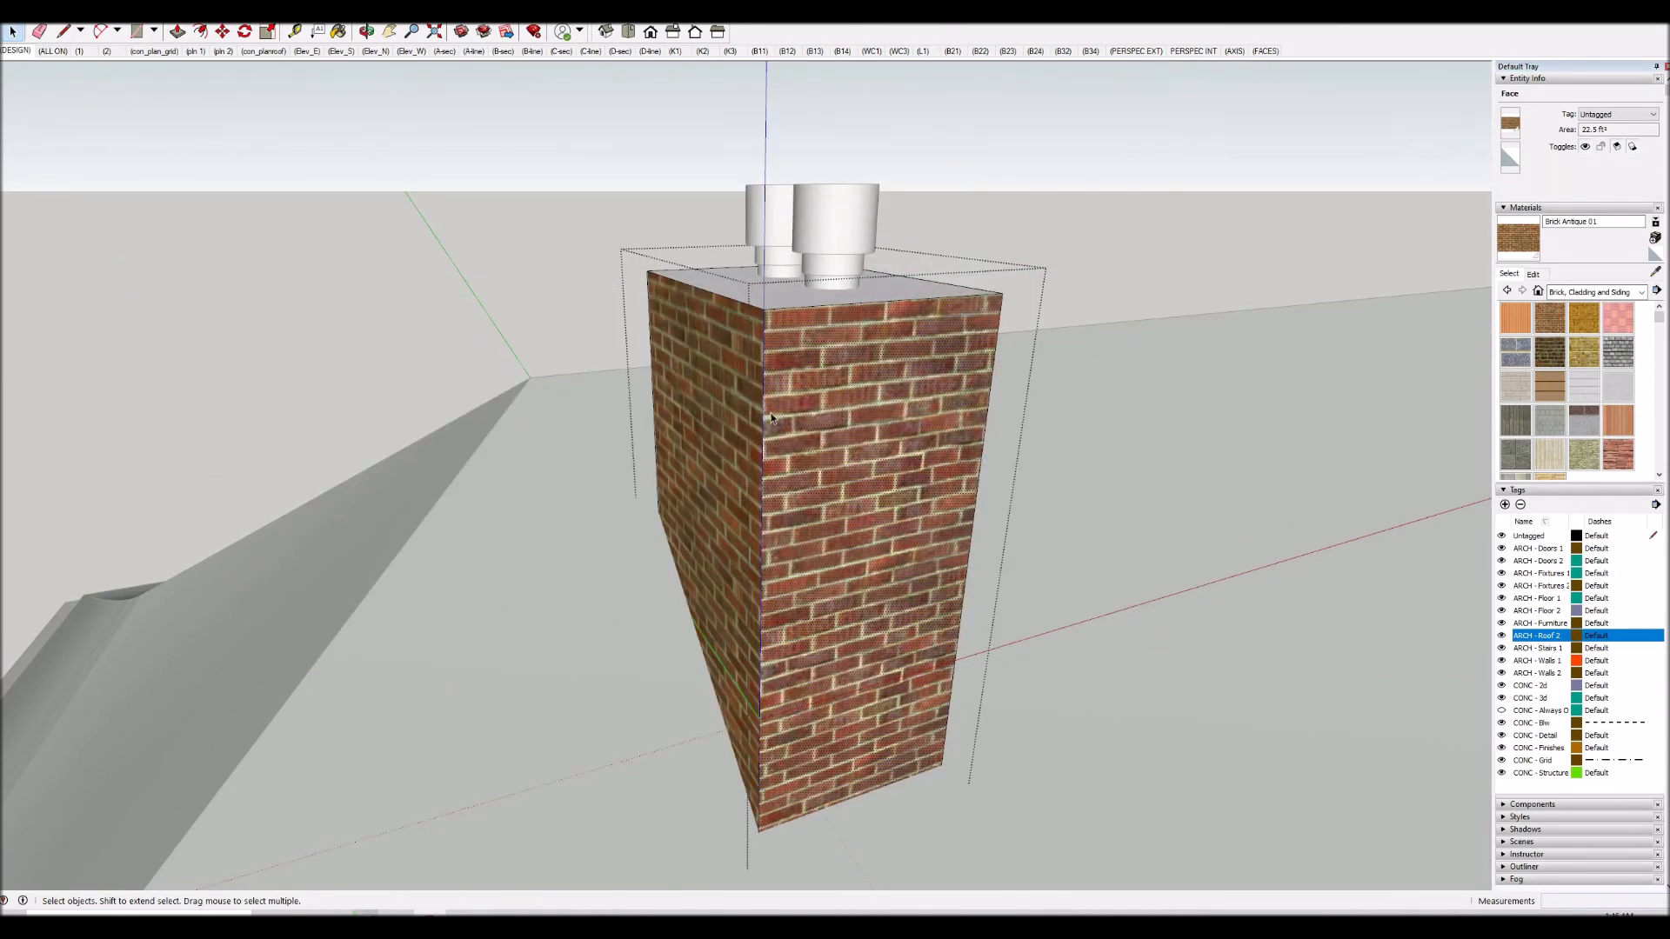
Copy the chimney's four top edges downward along the brick joints to mark out horizontal bands.
{"action": "middle_click_drag", "start_coordinate": [911, 398], "coordinate": [745, 369]}
{"action": "left_click", "coordinate": [731, 309]}
{"action": "left_click", "coordinate": [833, 285], "text": "shift"}
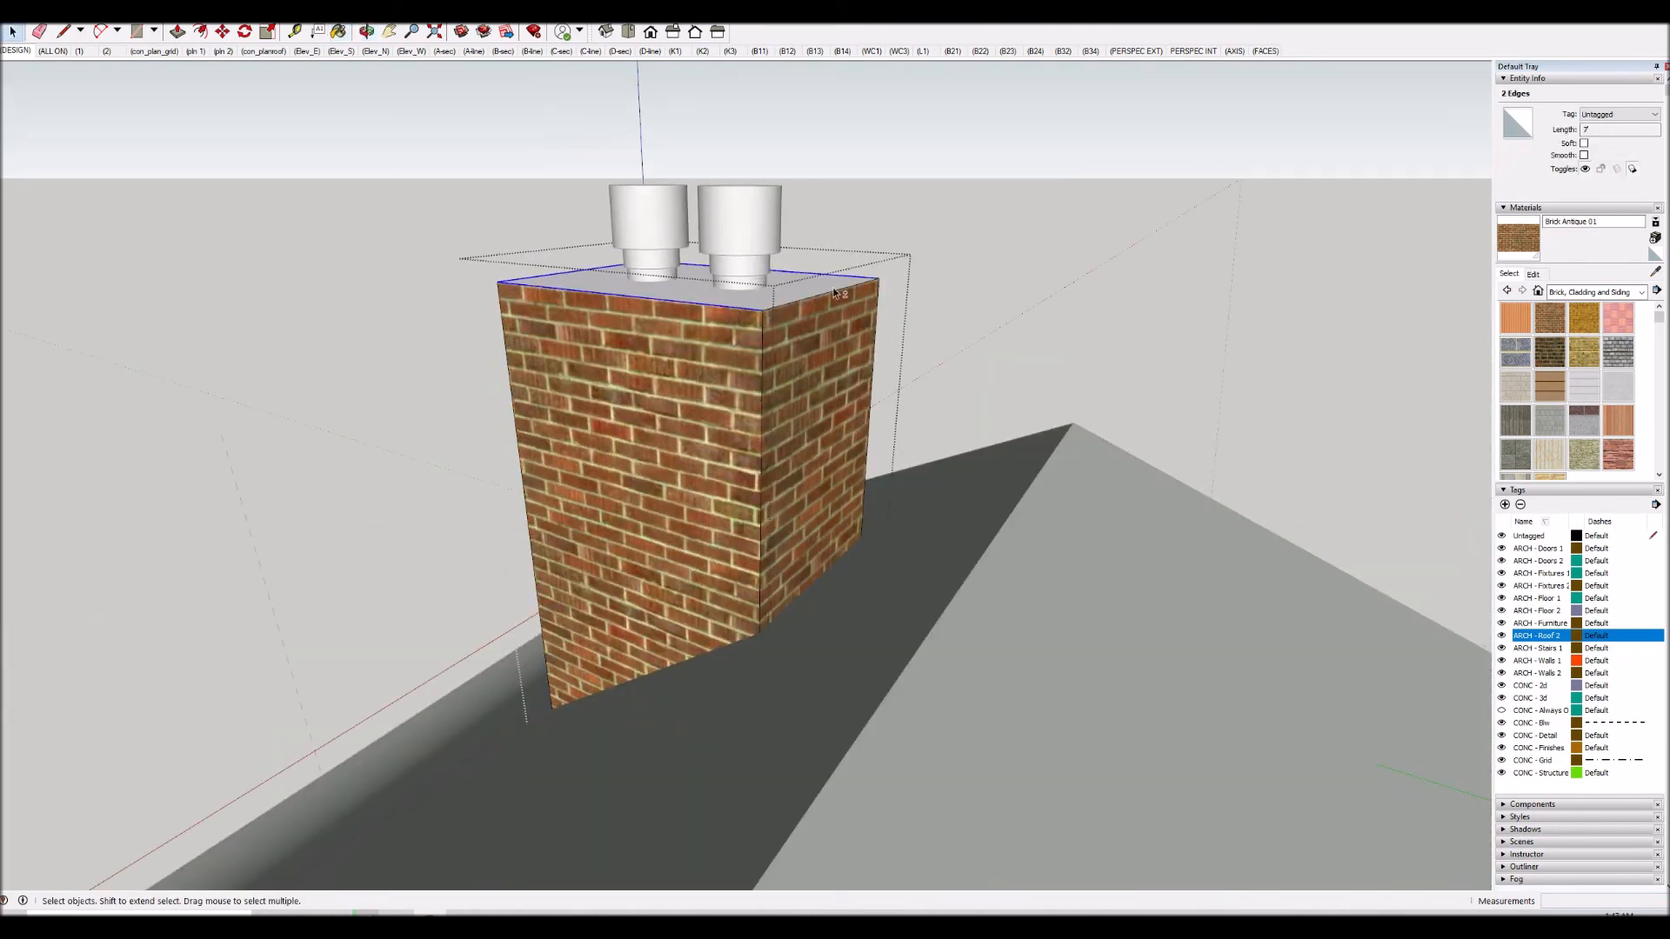
{"action": "left_click", "coordinate": [787, 302], "text": "shift"}
{"action": "key", "text": "m"}
{"action": "key", "text": "ctrl"}
{"action": "left_click", "coordinate": [762, 310]}
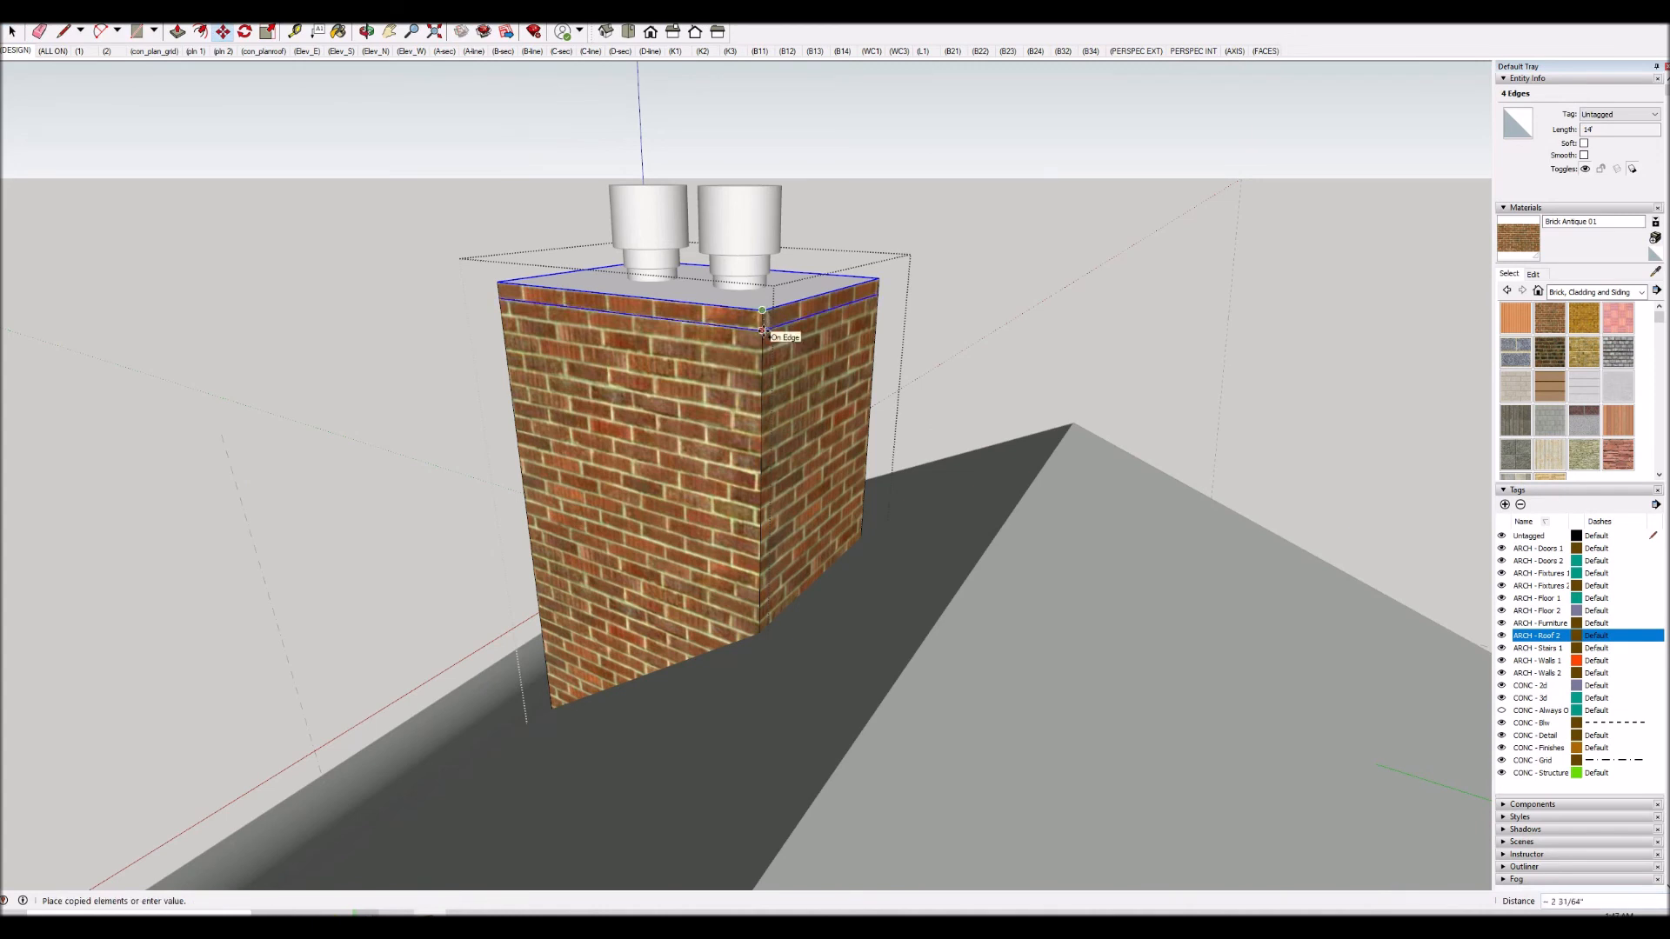
{"action": "left_click", "coordinate": [758, 374]}
{"action": "left_click", "coordinate": [760, 372]}
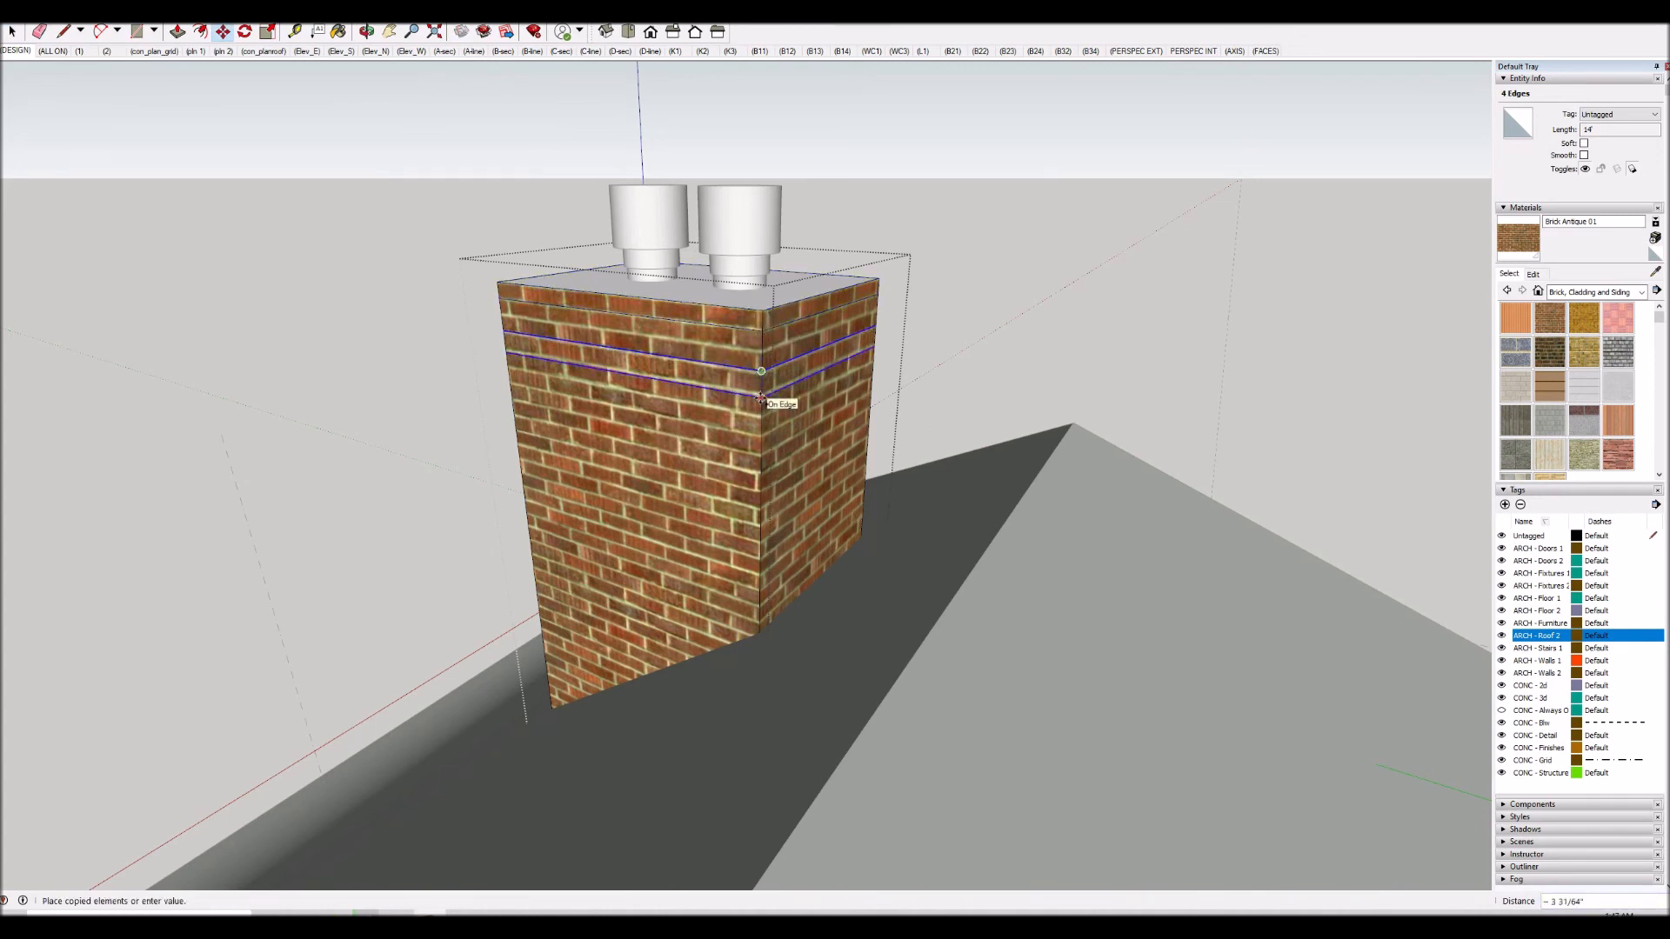
{"action": "left_click", "coordinate": [761, 396]}
Push/Pull the marked brick bands 1 inch outward on two adjacent chimney faces, extruding the middle band twice.
{"action": "key", "text": "p"}
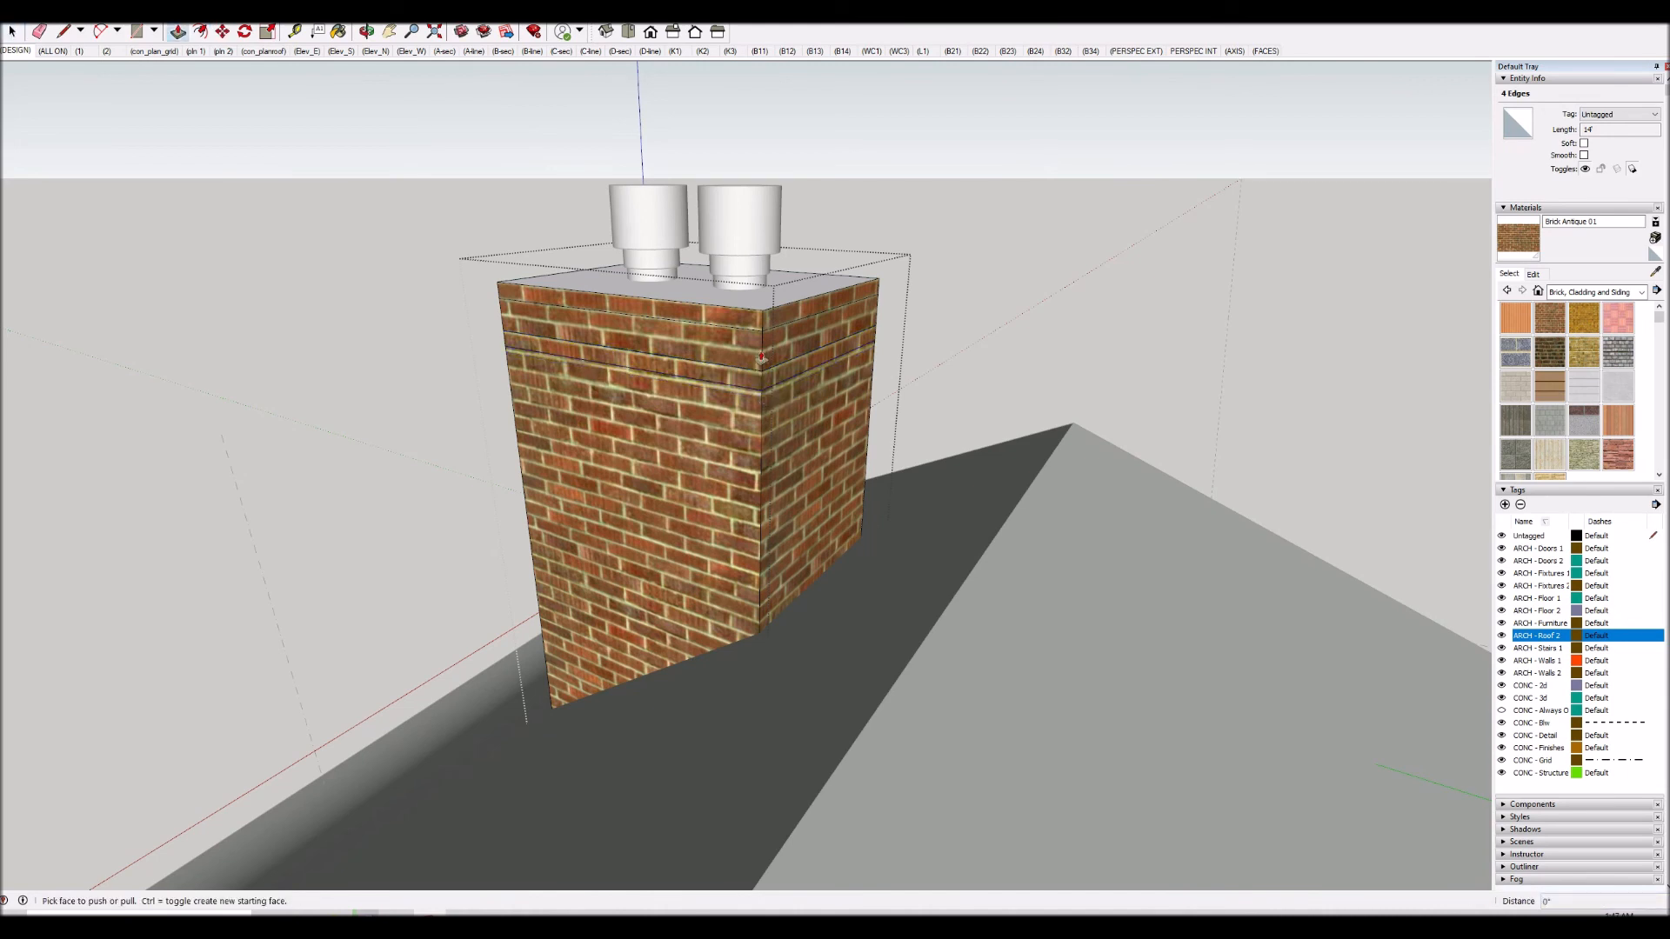
{"action": "left_click", "coordinate": [747, 384]}
{"action": "type", "text": "1"}
{"action": "key", "text": "Return"}
{"action": "double_click", "coordinate": [737, 334]}
{"action": "double_click", "coordinate": [737, 334]}
{"action": "double_click", "coordinate": [732, 317]}
{"action": "double_click", "coordinate": [781, 316]}
{"action": "double_click", "coordinate": [781, 344]}
{"action": "double_click", "coordinate": [781, 345]}
{"action": "double_click", "coordinate": [777, 375]}
Pull out the matching brick bands on the chimney's opposite narrow face to continue the stepped corbel.
{"action": "middle_click_drag", "start_coordinate": [675, 406], "coordinate": [818, 315]}
{"action": "scroll", "coordinate": [818, 315], "scroll_direction": "up", "scroll_amount": 3}
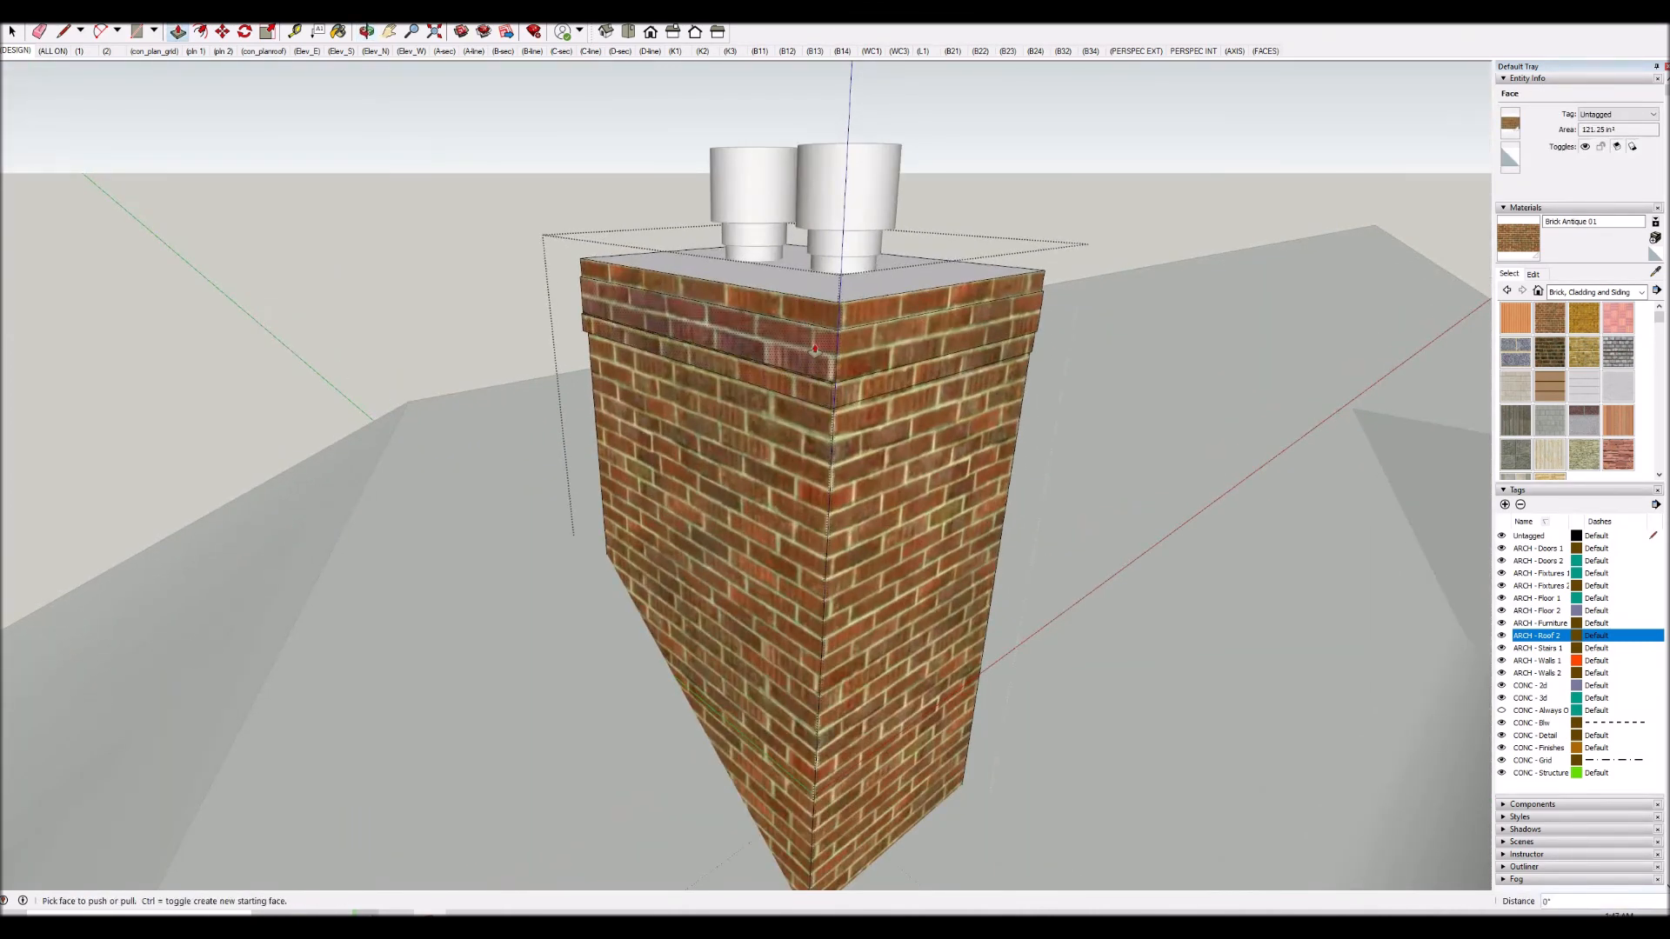
{"action": "key", "text": "p"}
{"action": "double_click", "coordinate": [848, 315]}
{"action": "double_click", "coordinate": [852, 352]}
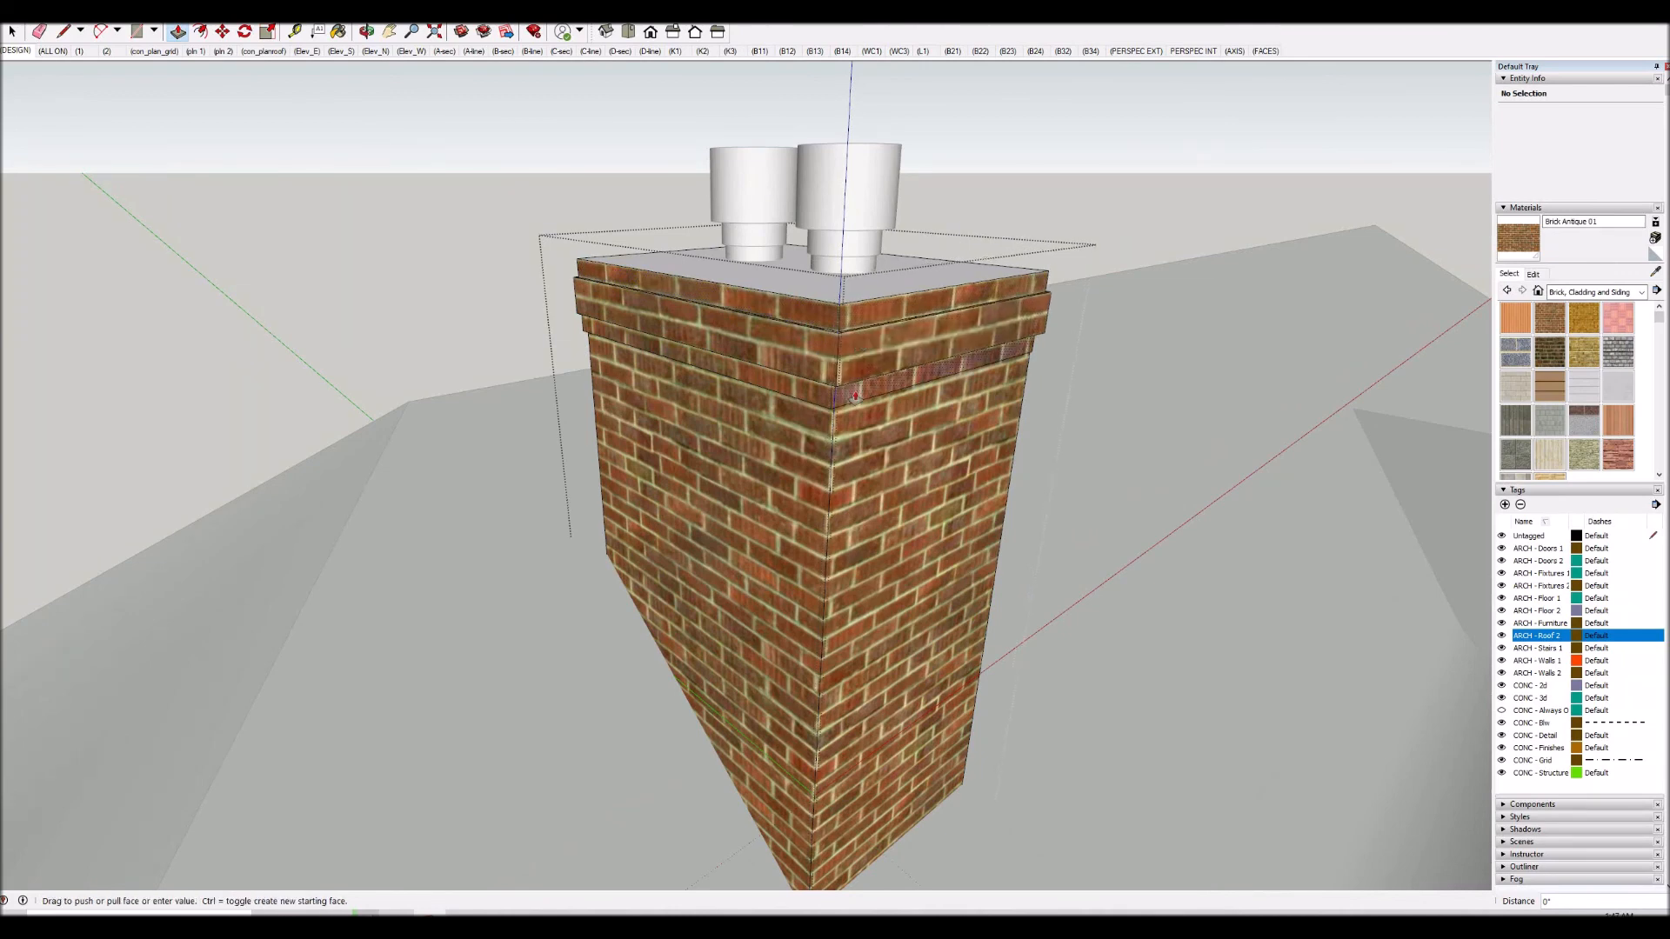
{"action": "double_click", "coordinate": [852, 390]}
Copy the brick chimney 50 feet along the red axis to the opposite end of the main roof.
{"action": "scroll", "coordinate": [741, 375], "scroll_direction": "down", "scroll_amount": 3}
{"action": "middle_click_drag", "start_coordinate": [761, 409], "coordinate": [563, 466]}
{"action": "scroll", "coordinate": [740, 381], "scroll_direction": "down", "scroll_amount": 4}
{"action": "scroll", "coordinate": [563, 466], "scroll_direction": "down", "scroll_amount": 3}
{"action": "middle_click_drag", "start_coordinate": [680, 489], "coordinate": [701, 427]}
{"action": "scroll", "coordinate": [701, 427], "scroll_direction": "up", "scroll_amount": 4}
{"action": "key", "text": "space"}
{"action": "left_click", "coordinate": [689, 448]}
{"action": "scroll", "coordinate": [597, 417], "scroll_direction": "down", "scroll_amount": 3}
{"action": "key", "text": "m"}
{"action": "left_click_drag", "start_coordinate": [641, 771], "coordinate": [813, 753]}
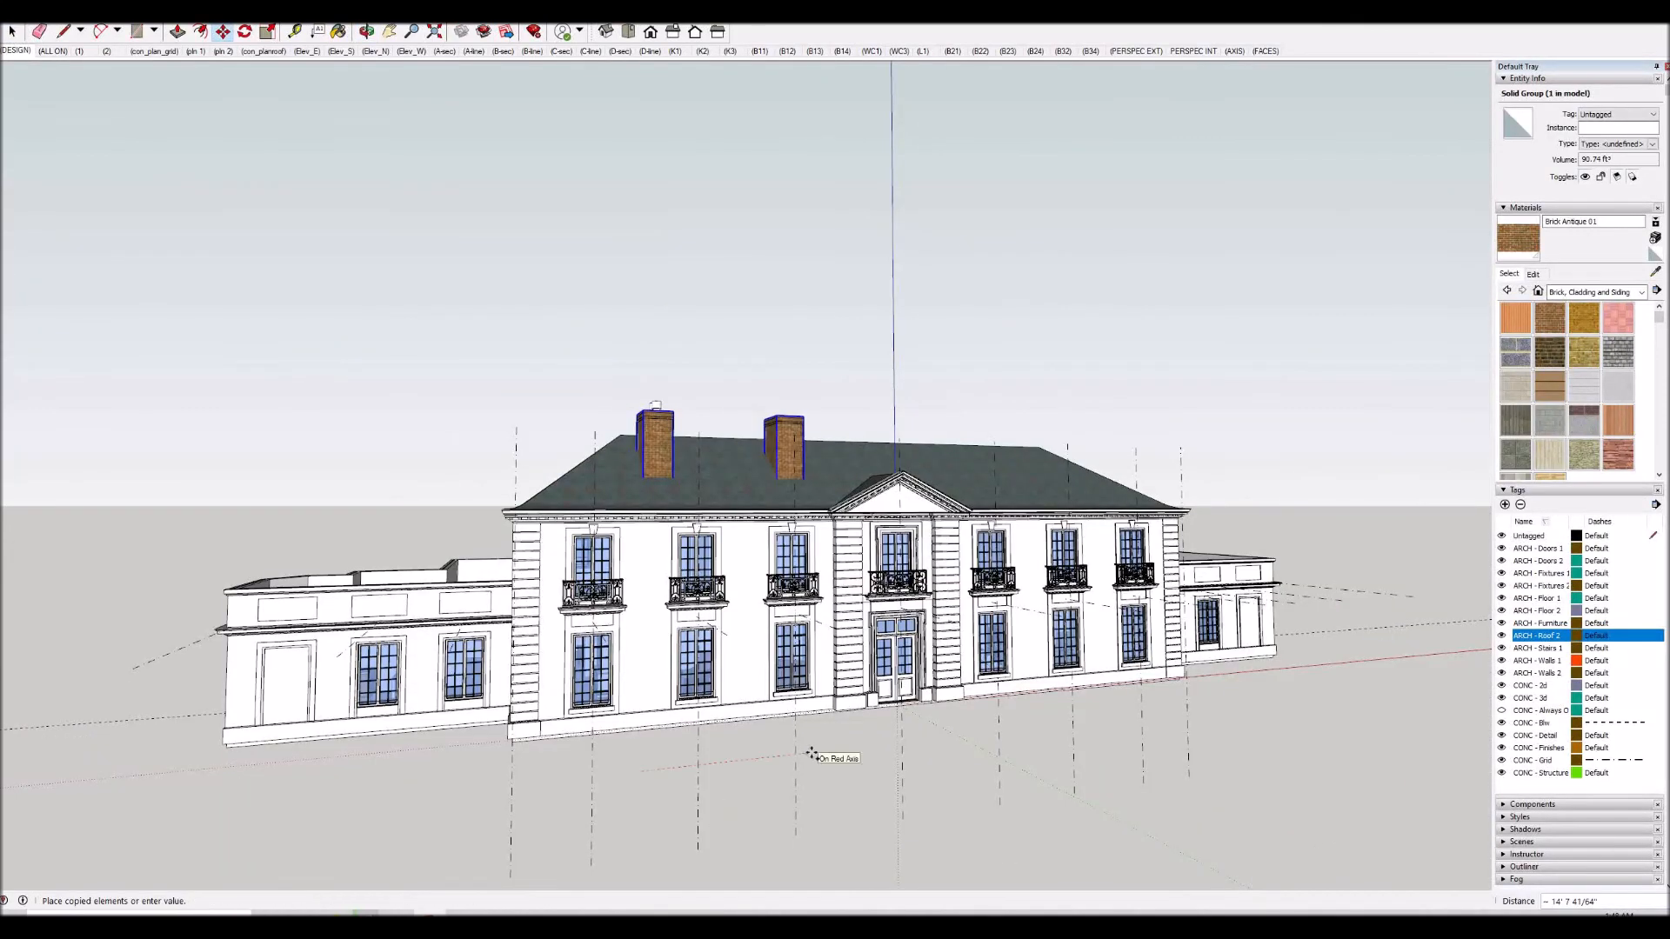
{"action": "middle_click_drag", "start_coordinate": [812, 753], "coordinate": [557, 759]}
{"action": "key", "text": "ctrl"}
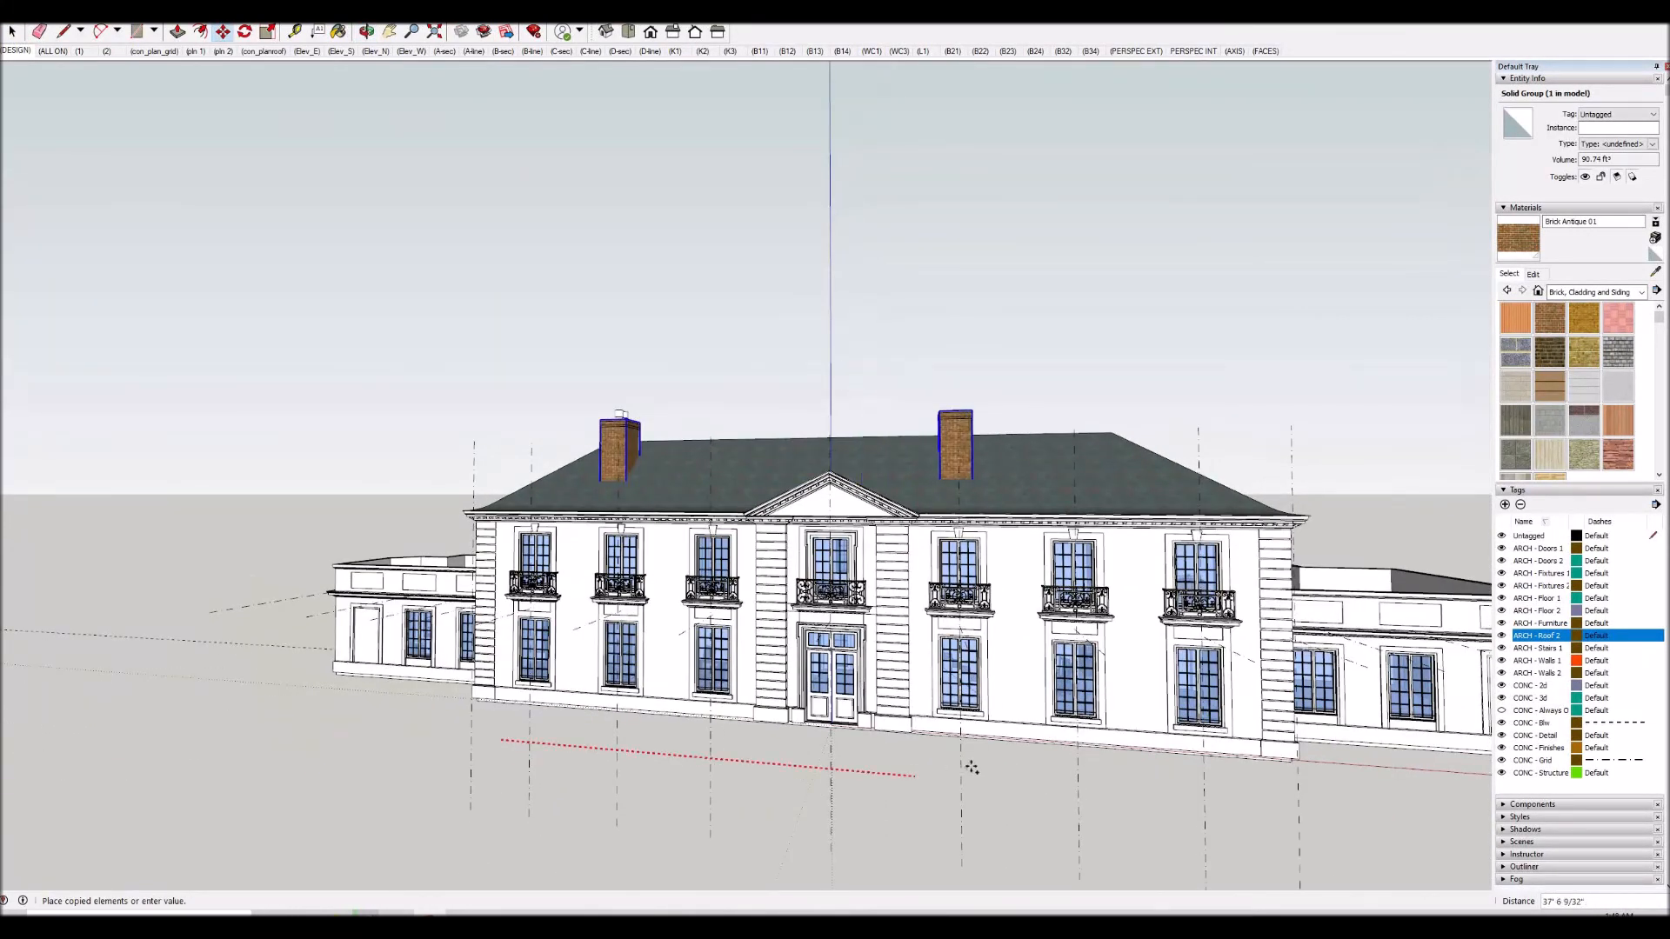
{"action": "type", "text": "56'"}
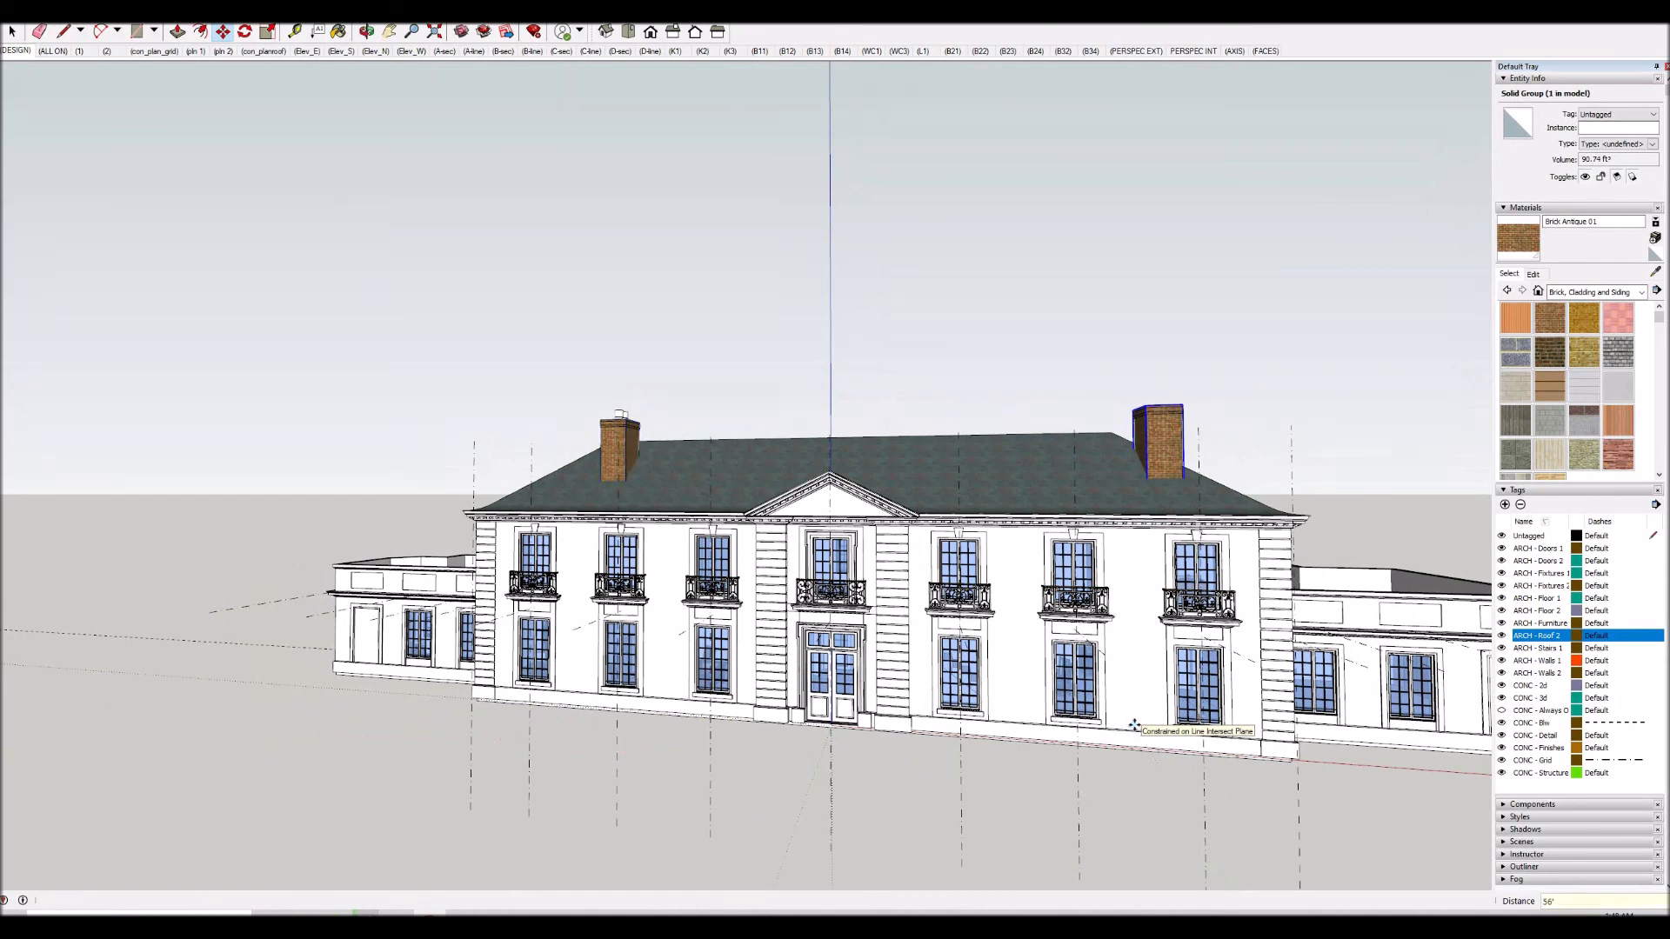
{"action": "key", "text": "Return"}
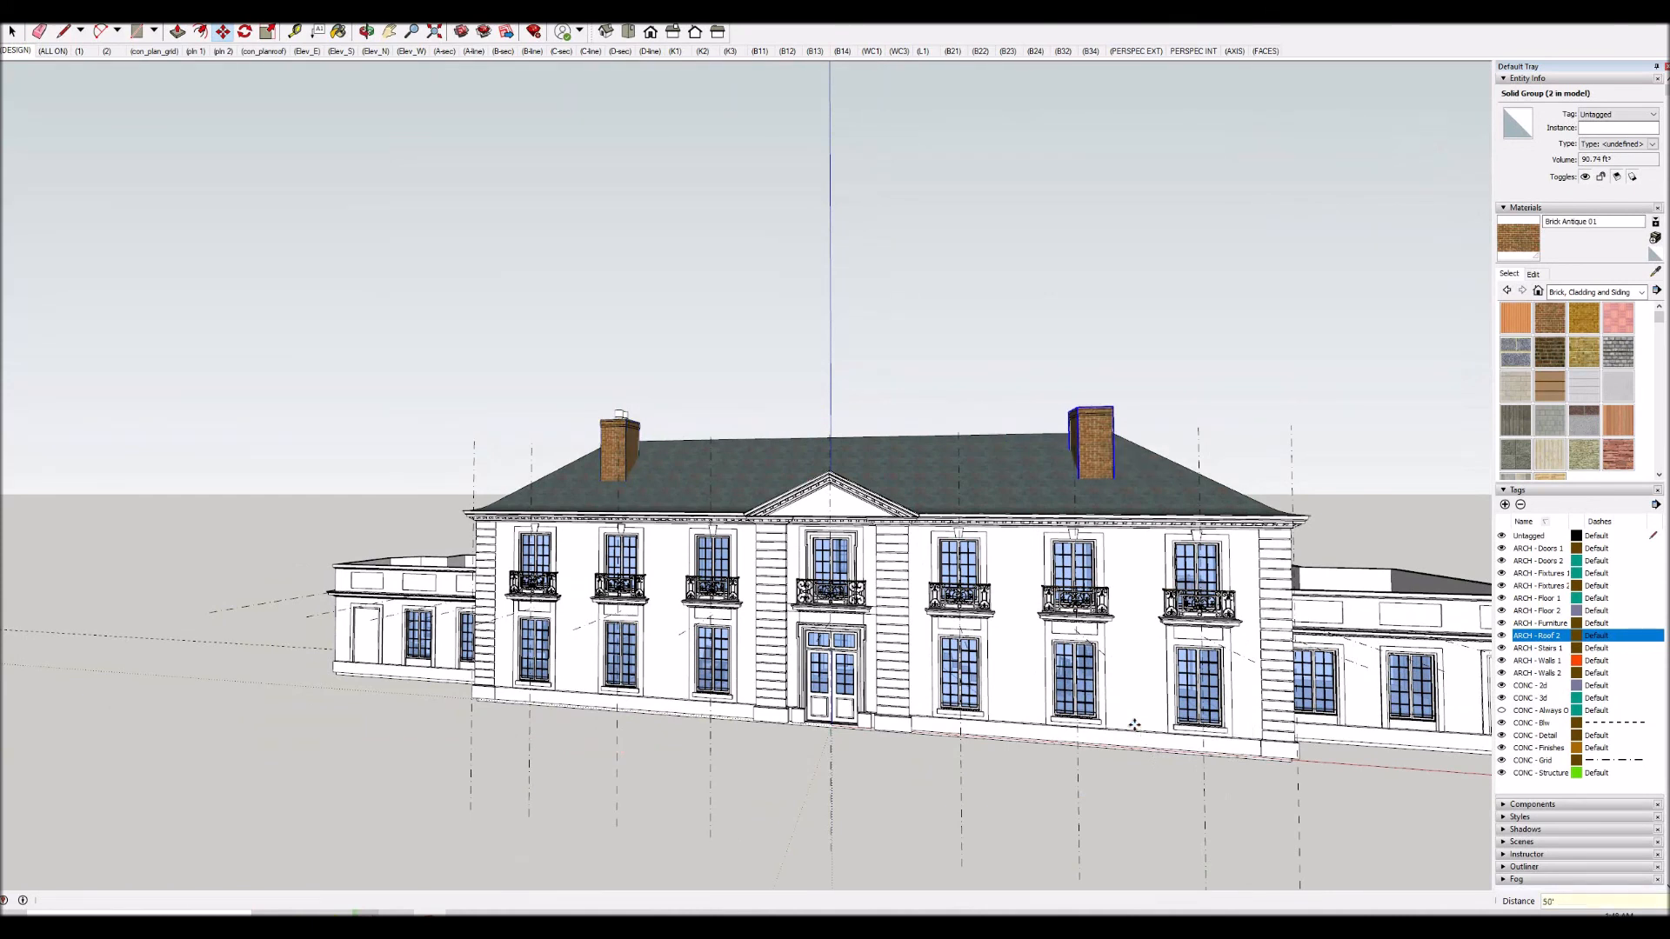